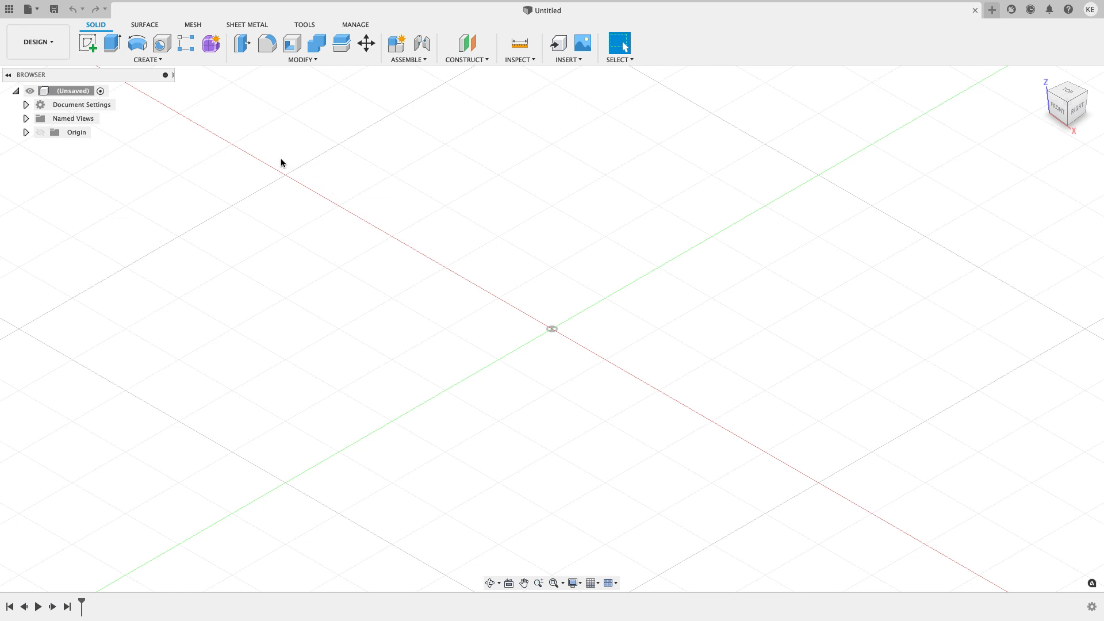
Step: Save the new design under the name Screw Driver in the Mechanical Advantage location
click(54, 9)
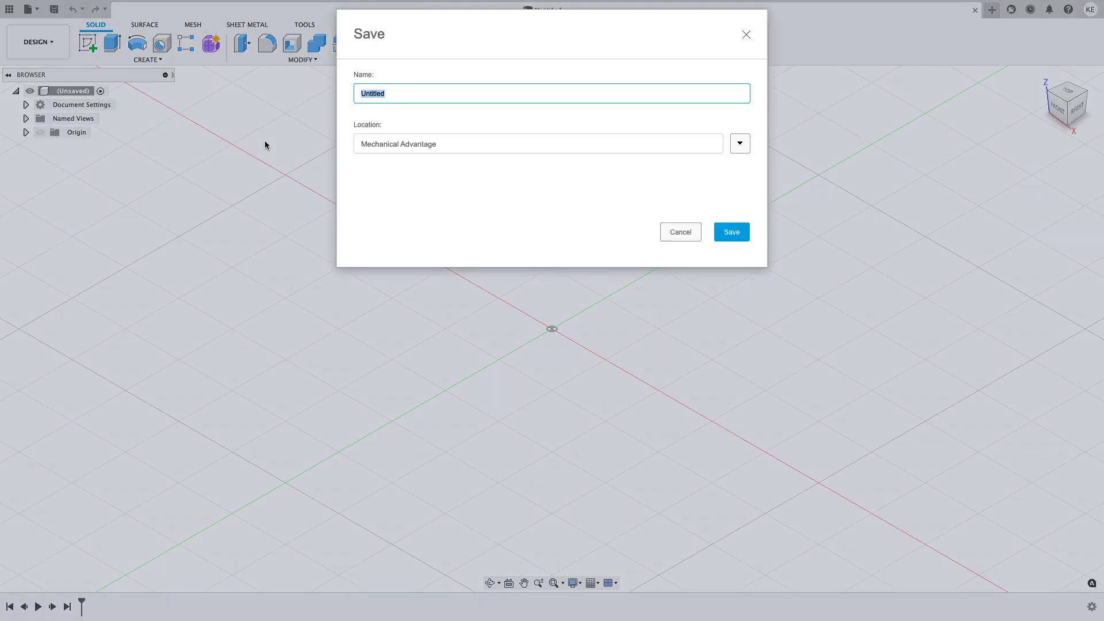
text(Screw Driver)
click(720, 231)
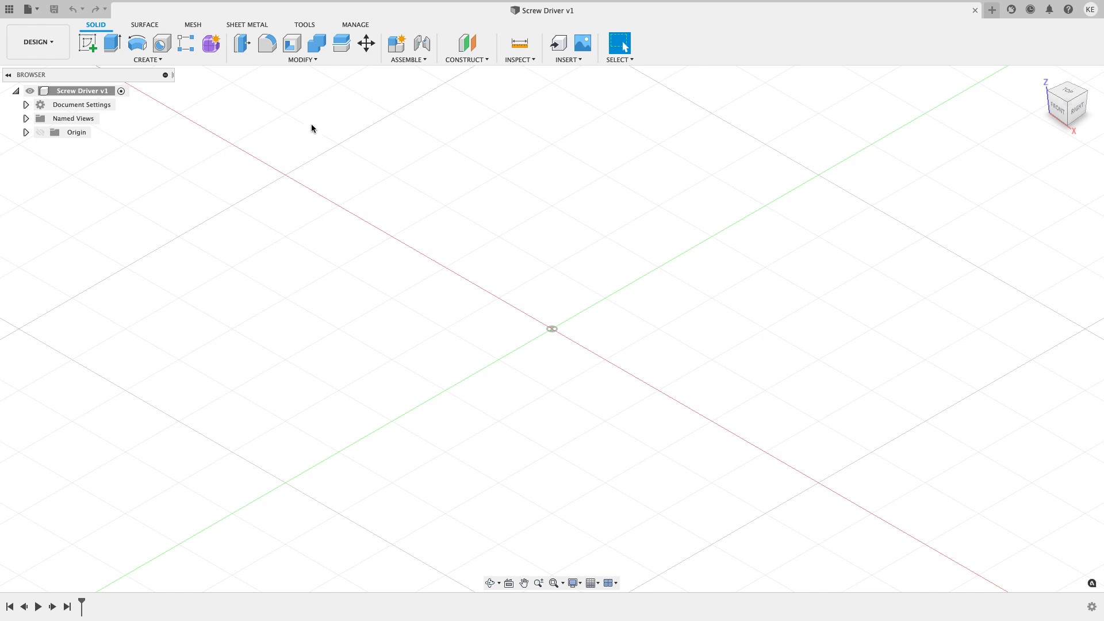
Step: Add a user parameter named HandleHeight in inches with the expression 2
click(311, 60)
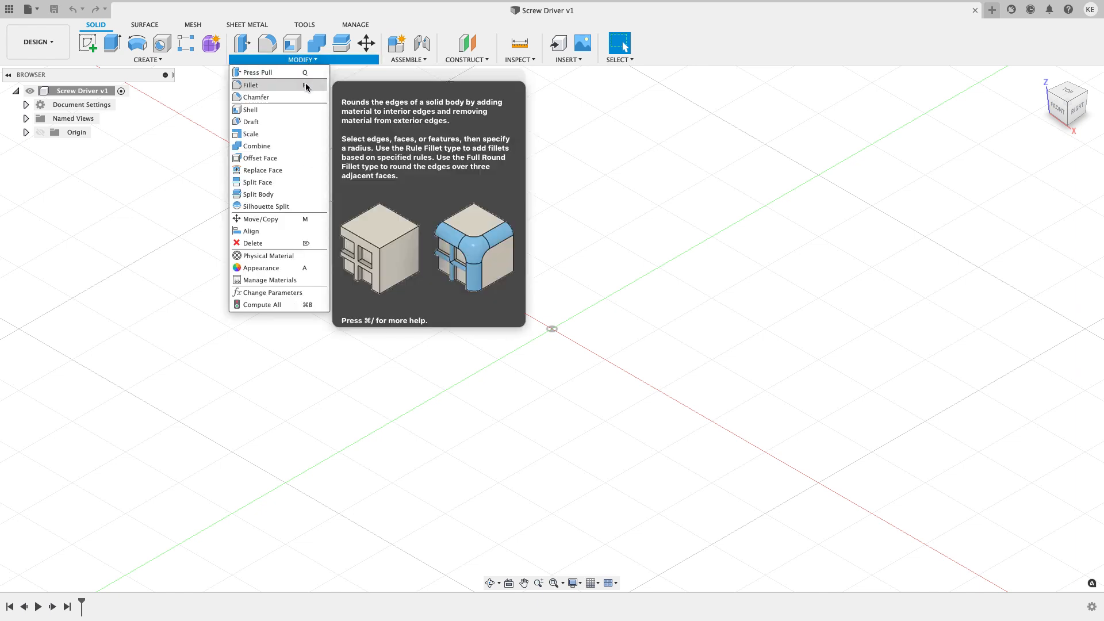
click(289, 292)
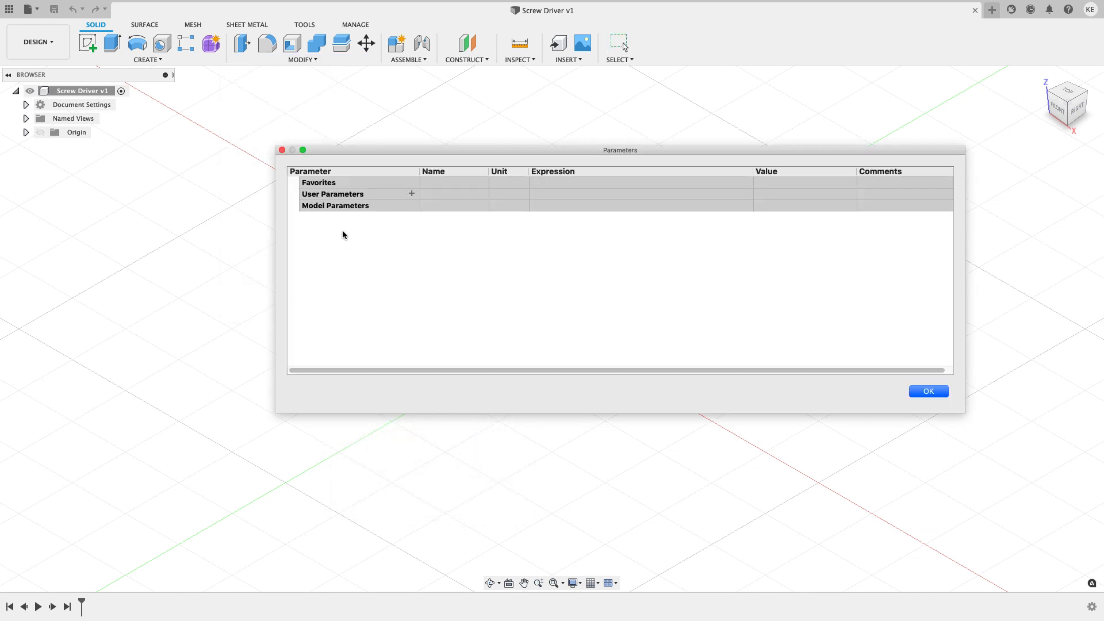
click(411, 194)
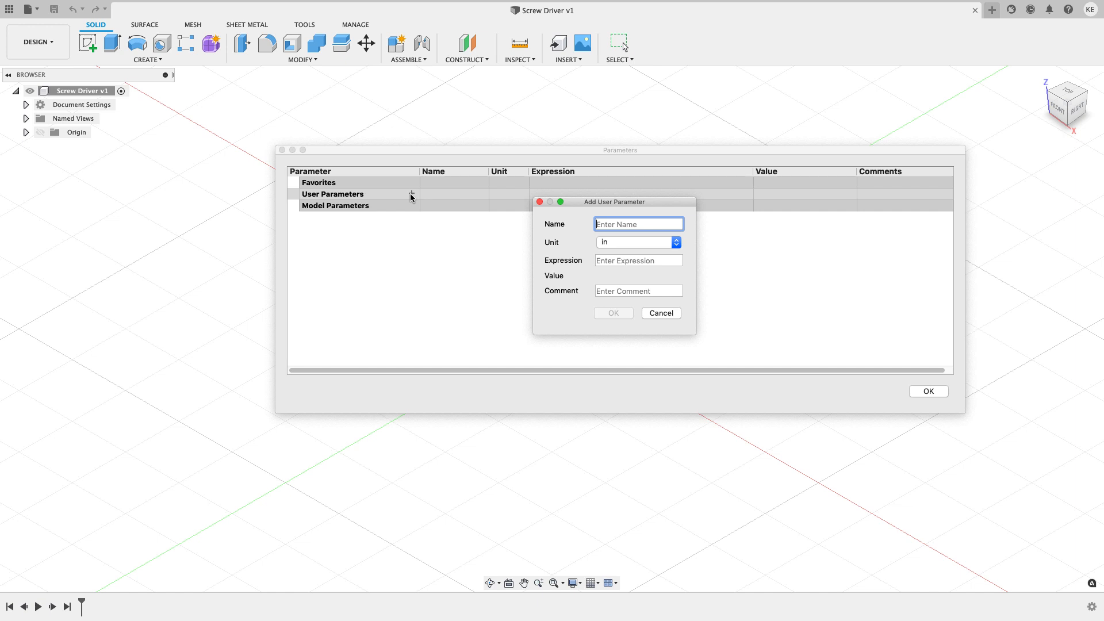
text(HandleHeight)
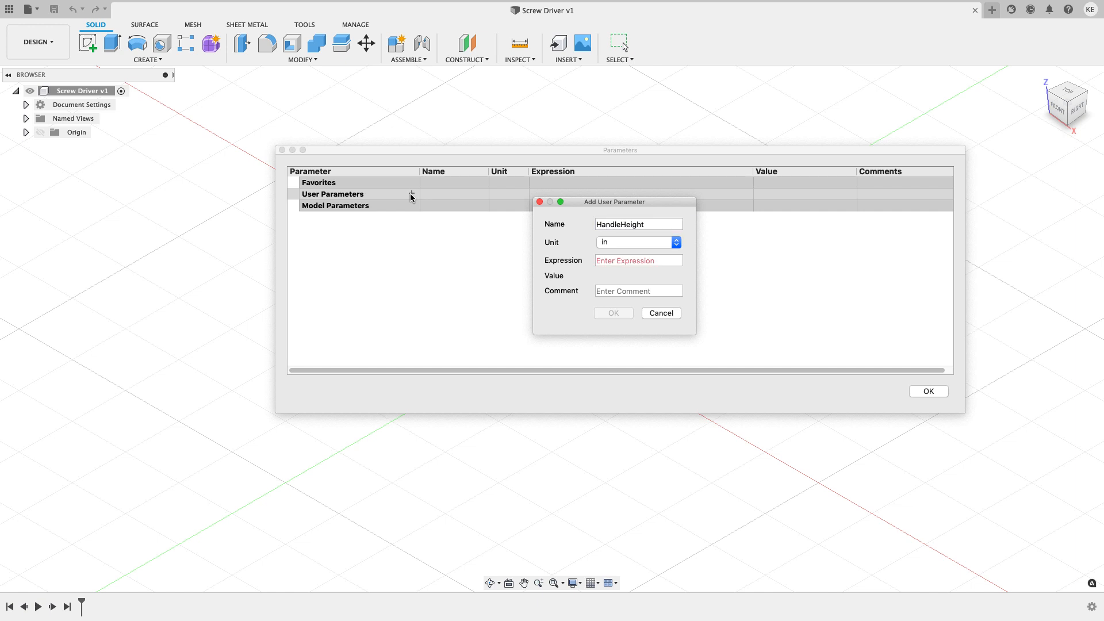
click(607, 259)
text(2)
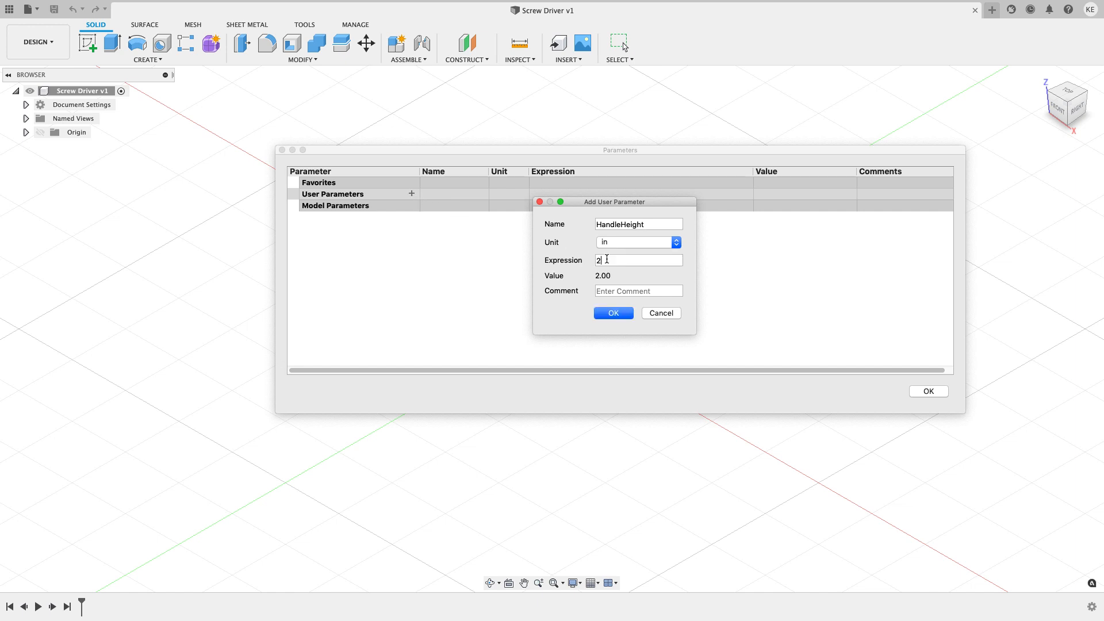
click(614, 312)
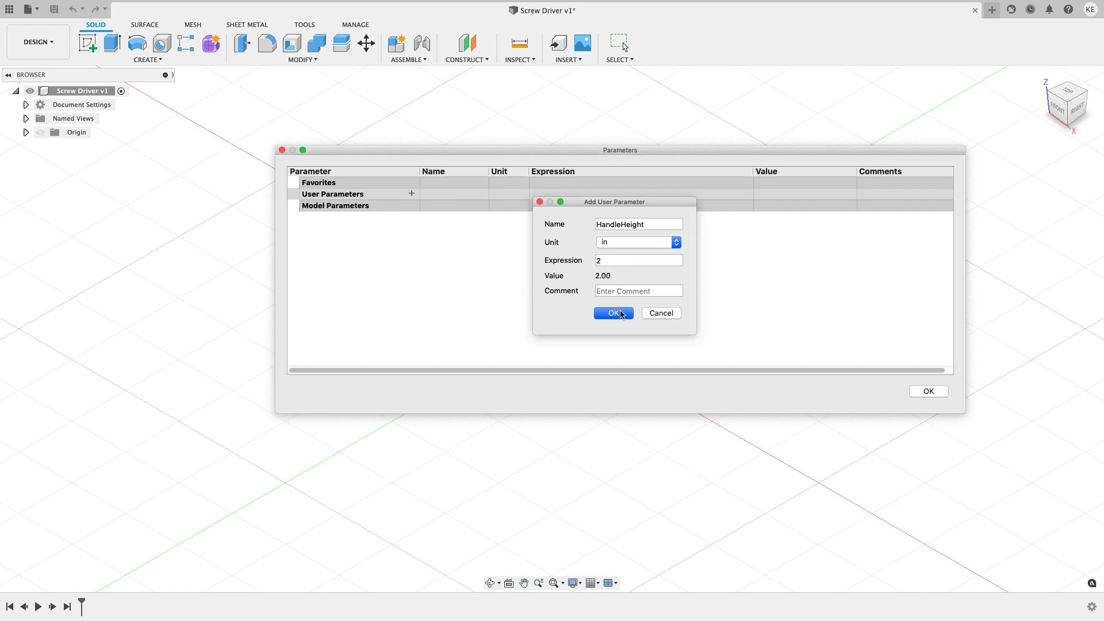
Step: Add a second user parameter named ShaftHeight in inches with the expression 2.25 and close the parameter table
click(411, 195)
text(ShaftHeight)
click(628, 255)
text(2.25)
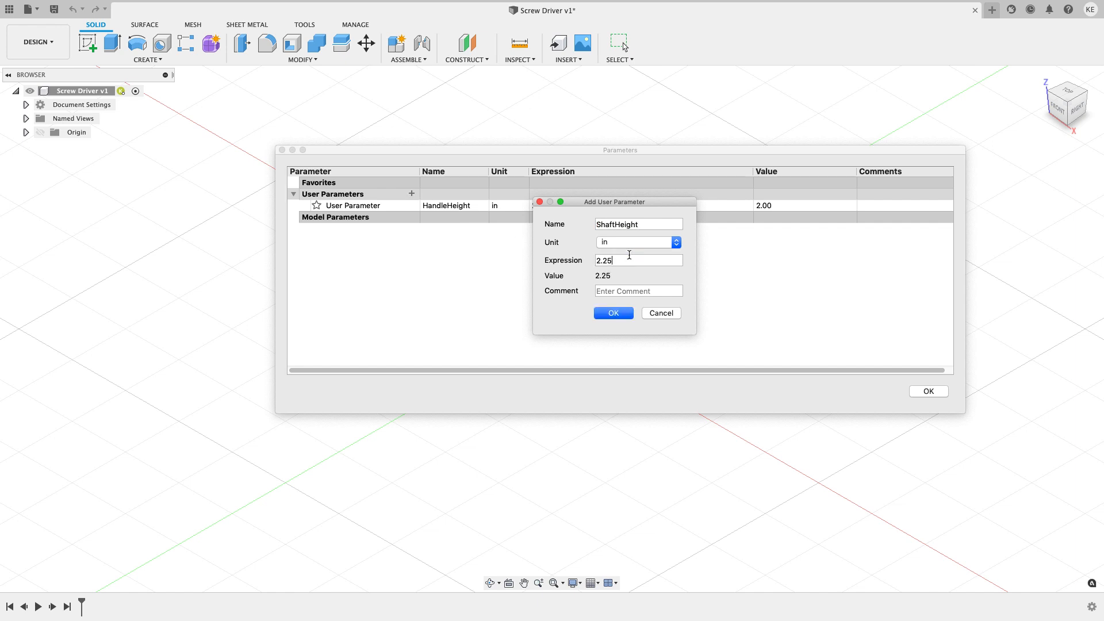
click(612, 312)
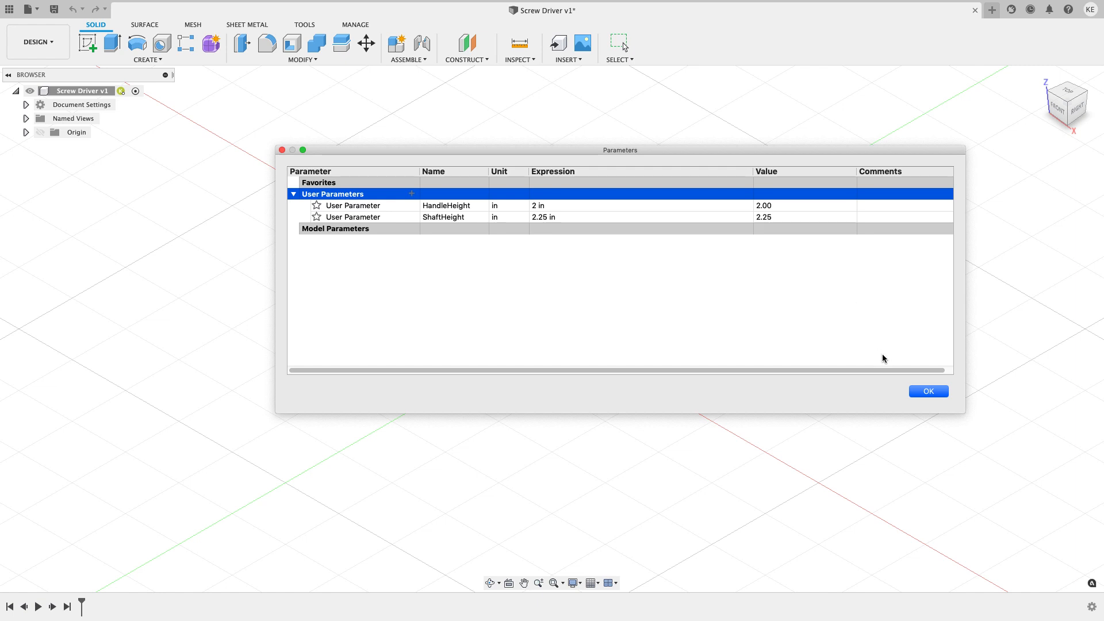
click(927, 392)
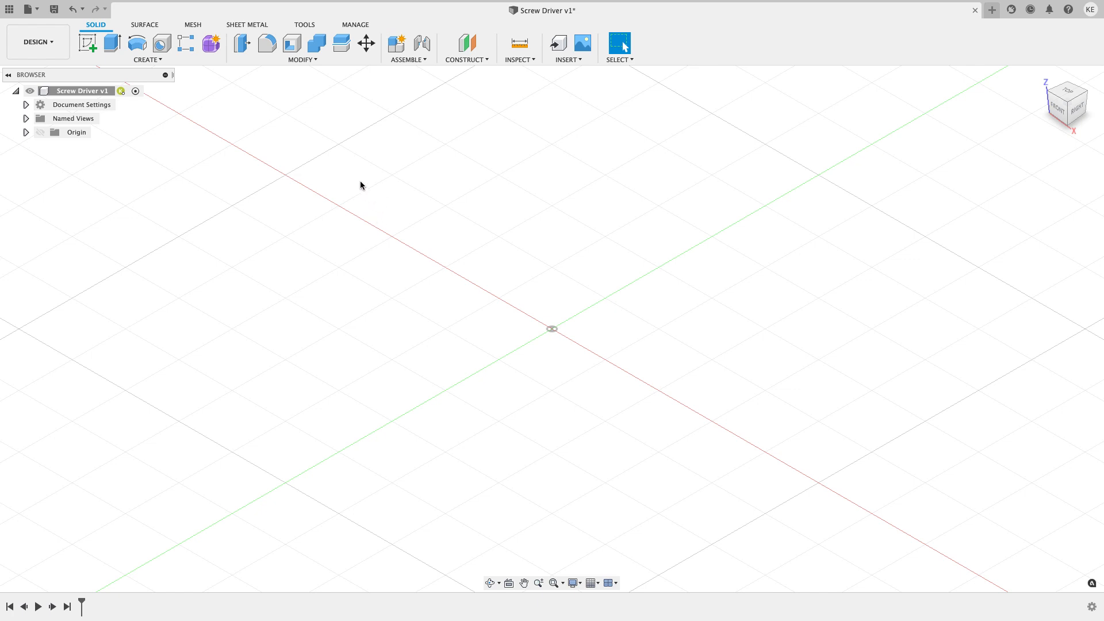
Step: Create an active internal standard component named Handle under the Screw Driver root
click(408, 60)
right_click(106, 91)
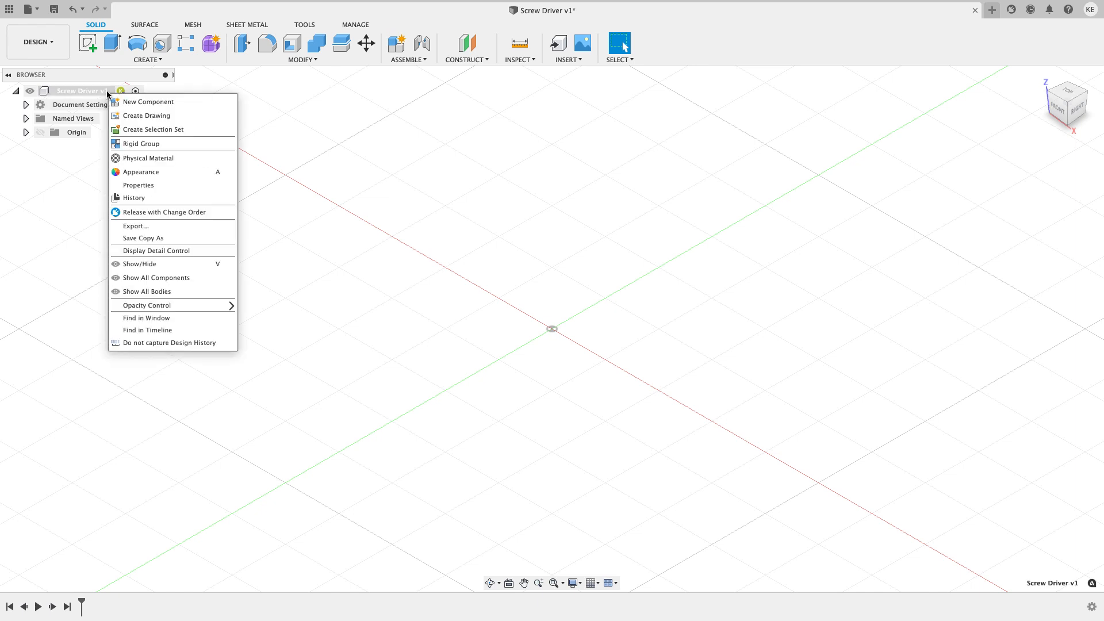
click(123, 101)
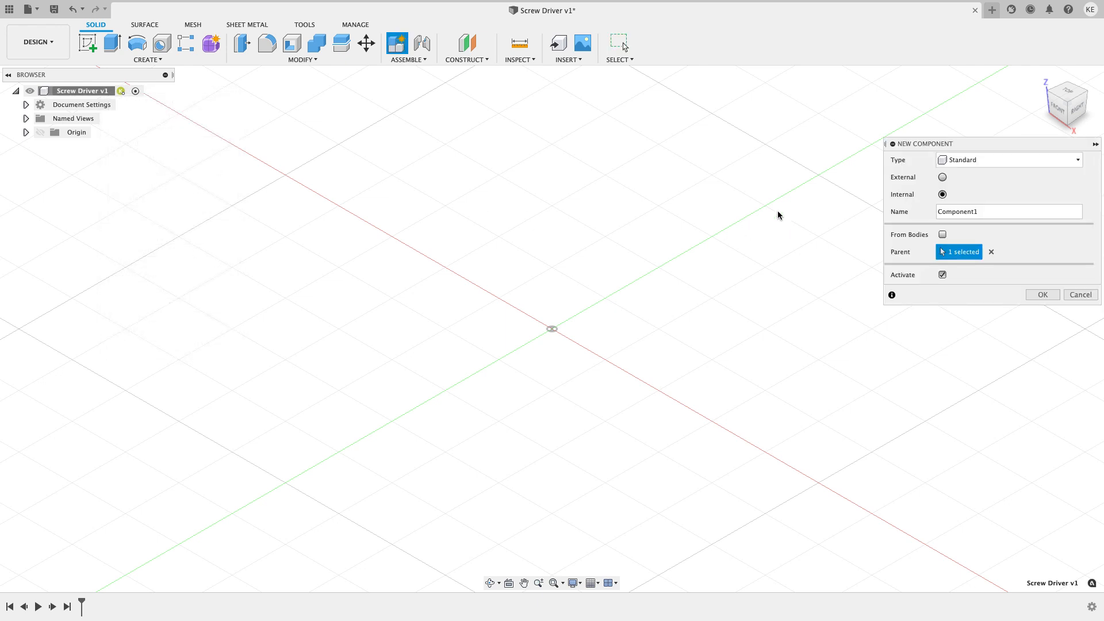
drag(990, 211, 912, 212)
text(Handle)
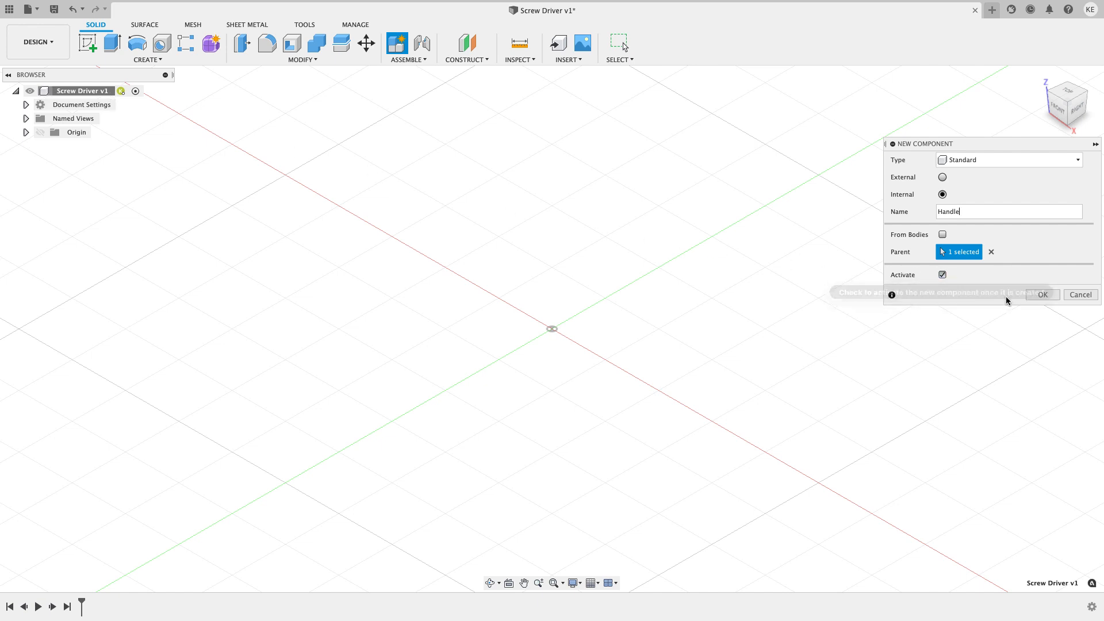
click(1040, 294)
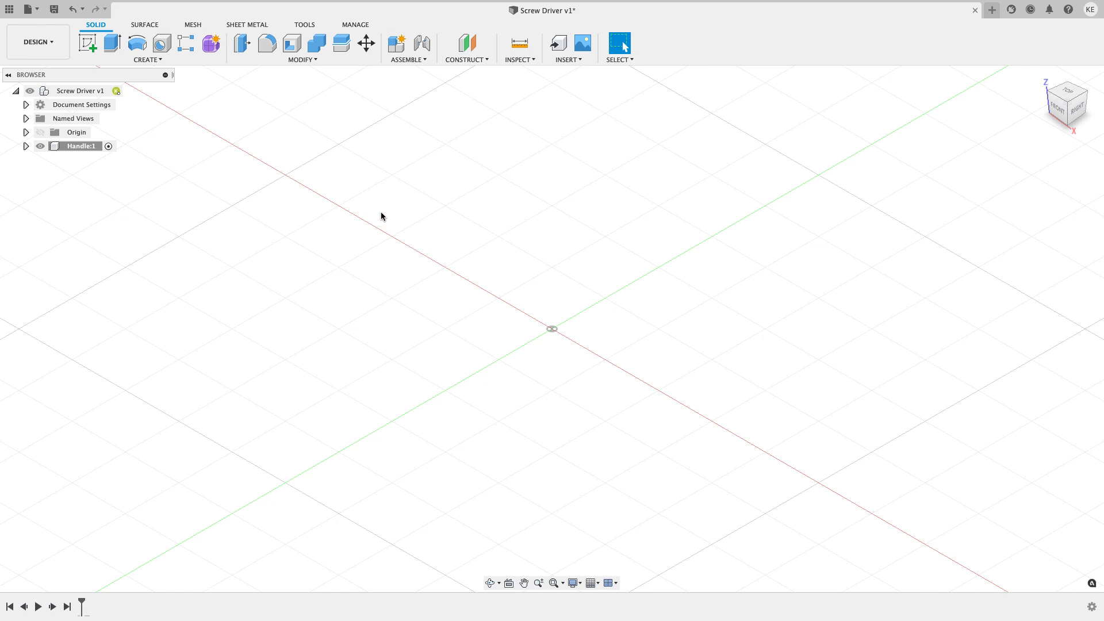
Step: Apply a rigid as-built joint between the Handle component and the root Origin
click(413, 60)
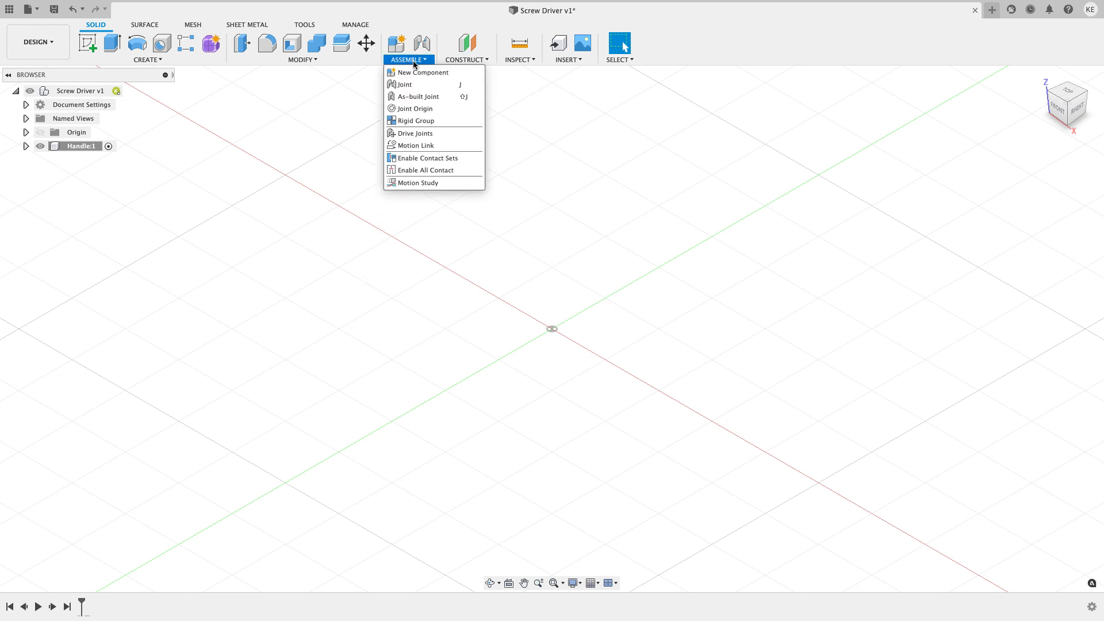
click(414, 96)
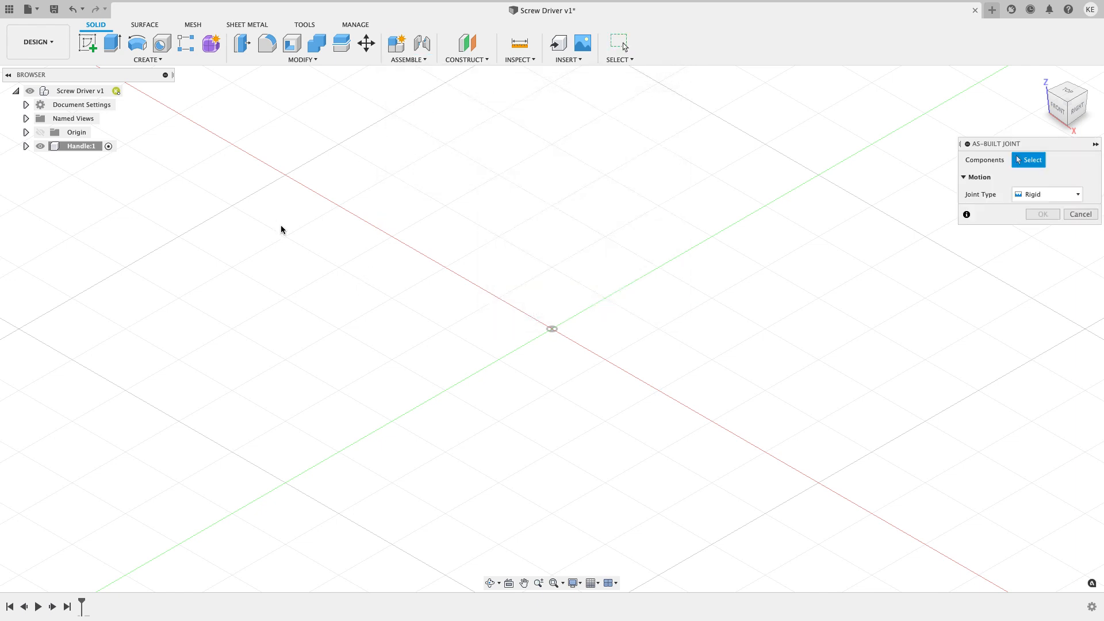
click(91, 147)
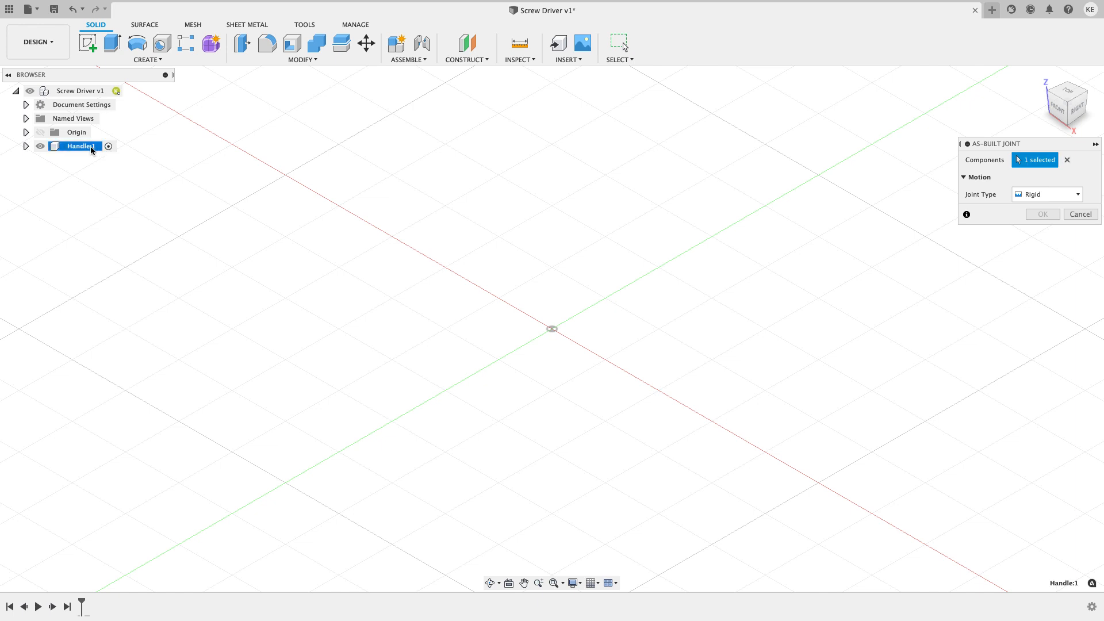
click(80, 133)
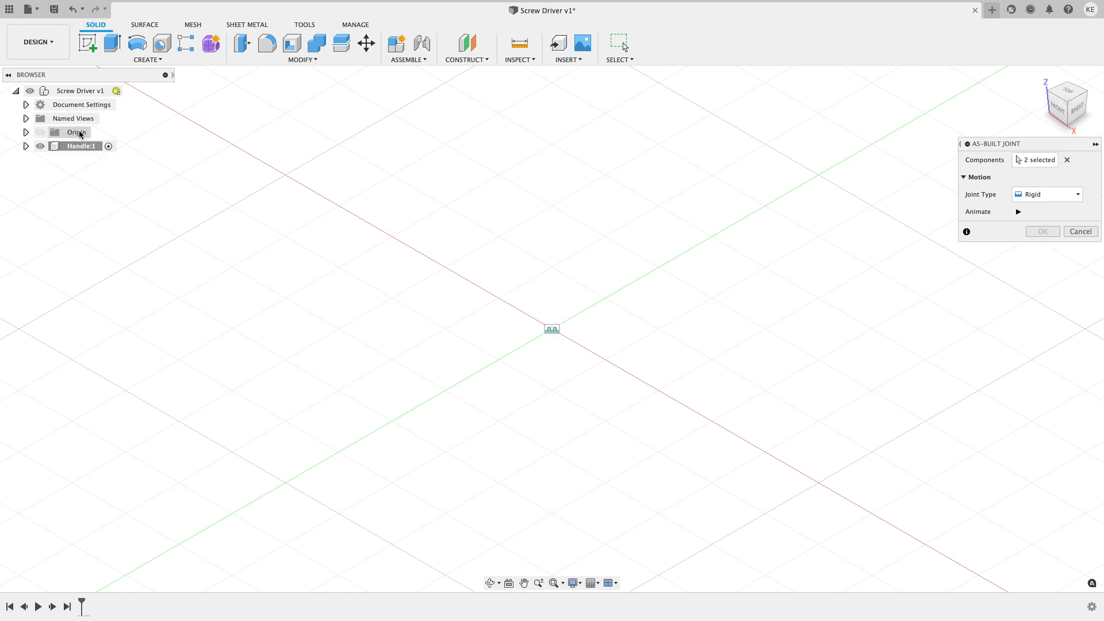
click(1042, 231)
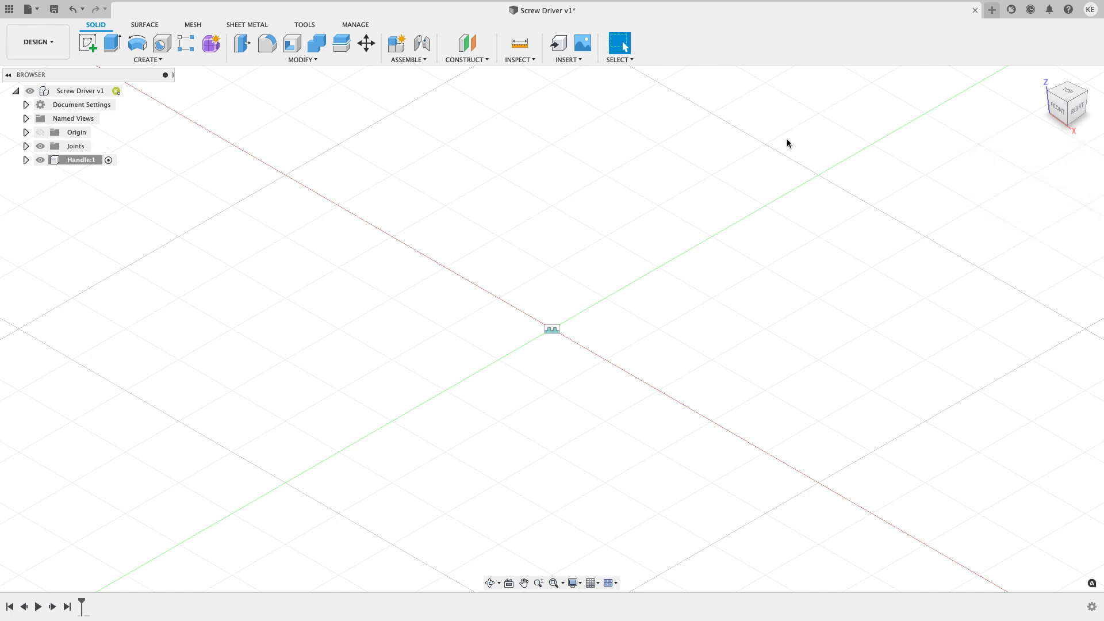
Step: Open a separate new design and create an internal component named Component1 in it
click(992, 11)
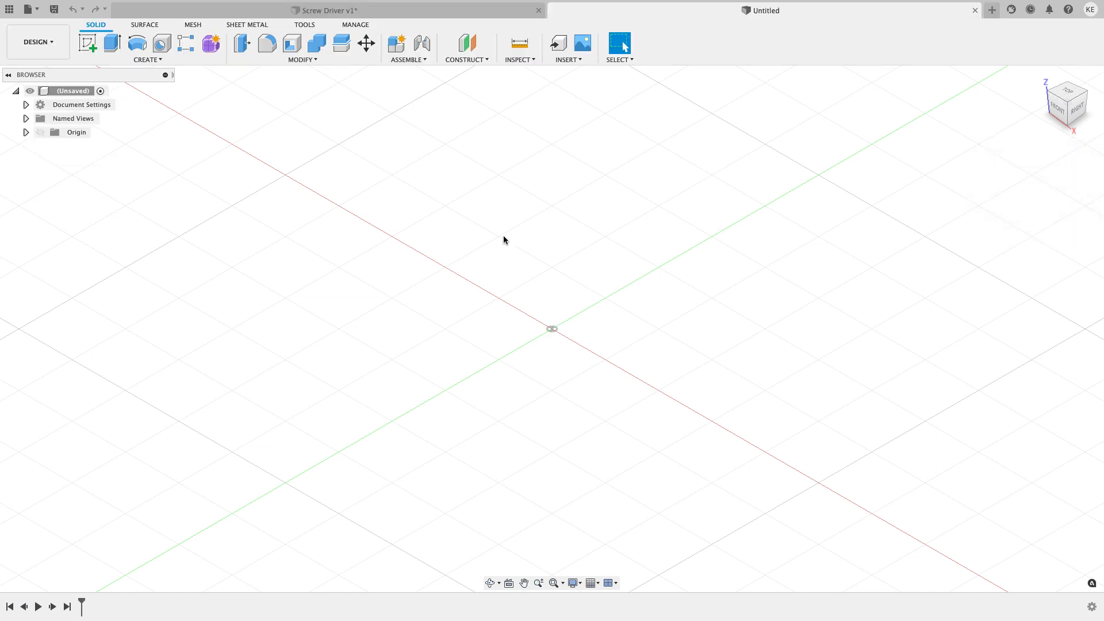
right_click(72, 91)
click(104, 99)
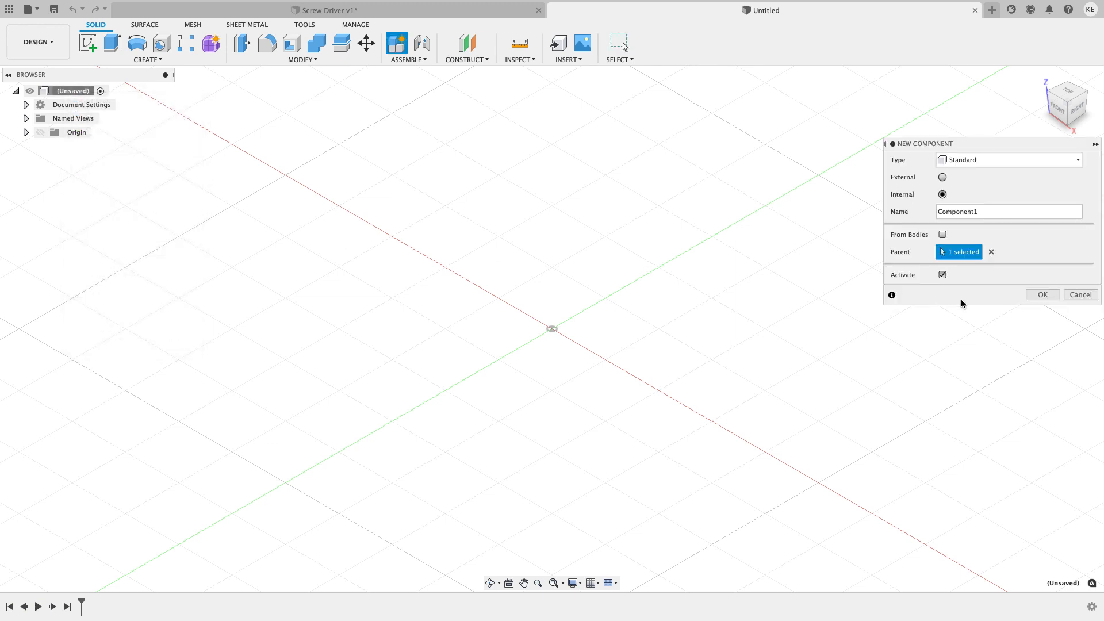
click(1043, 295)
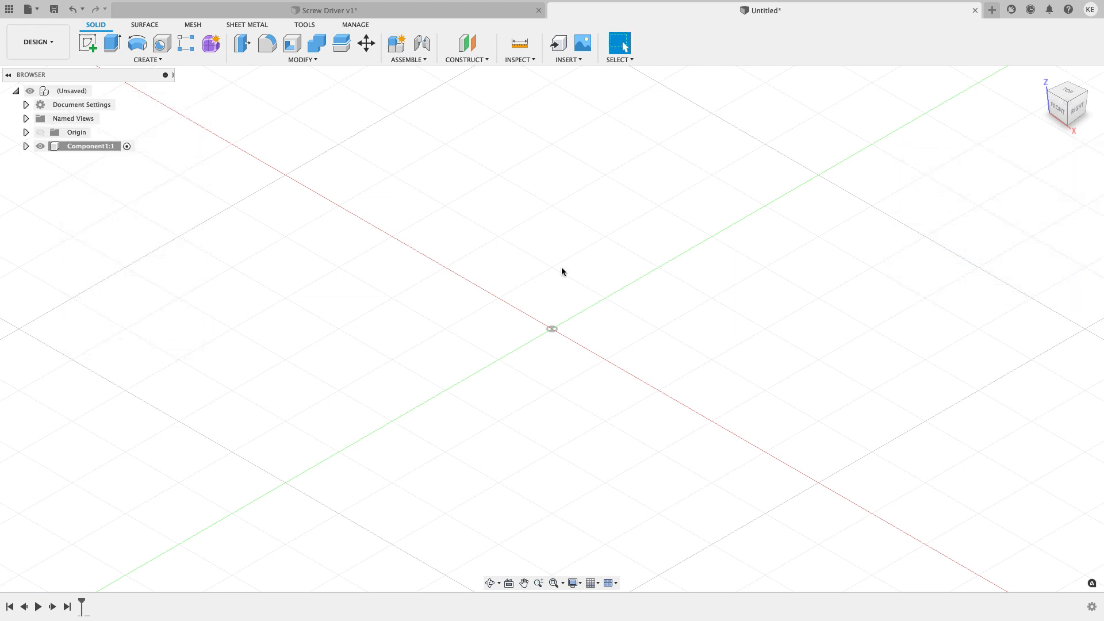
Step: Sketch a circle centred on the origin on the horizontal plane and extrude it 2.8 in as a new body
click(89, 42)
click(586, 313)
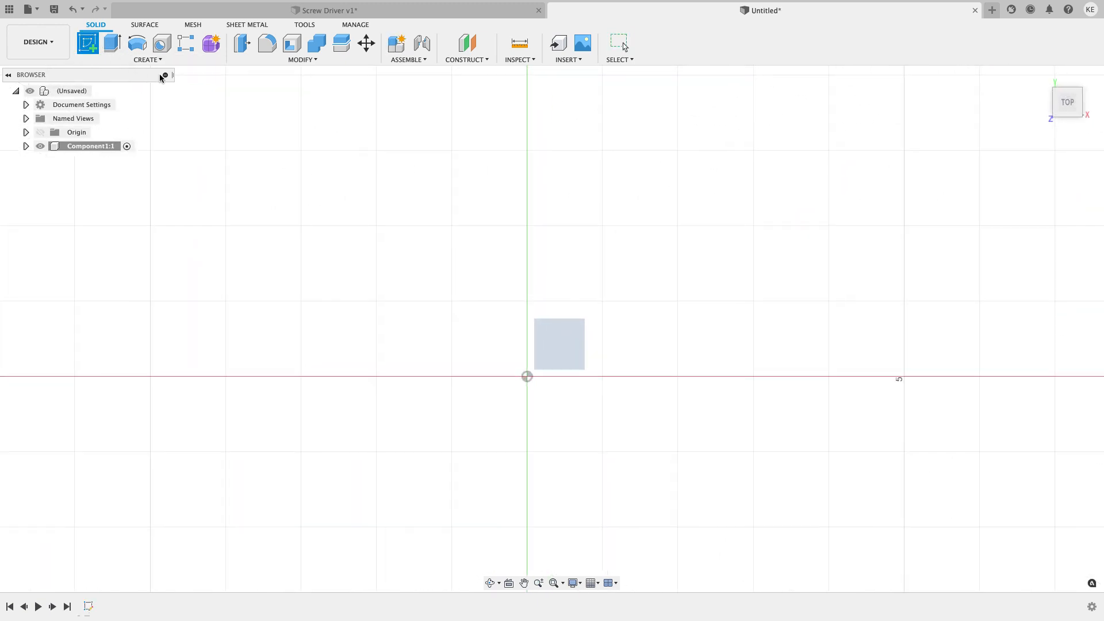
click(136, 43)
click(527, 376)
click(594, 438)
click(1073, 421)
click(113, 42)
text(2.8)
click(1047, 305)
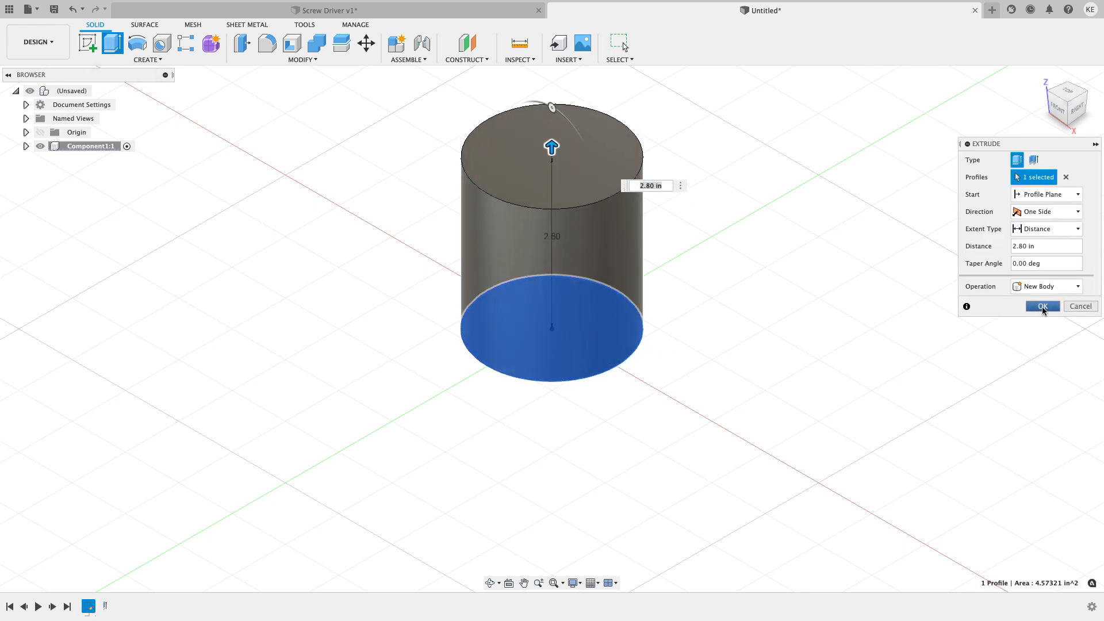
Step: Move the unjointed cylinder component freely off the origin, undo the last move and revert it to its original position
scroll(868, 330, down, 1)
middle_drag(867, 330, 785, 444)
scroll(784, 445, up, 1)
drag(496, 378, 544, 307)
scroll(605, 345, down, 2)
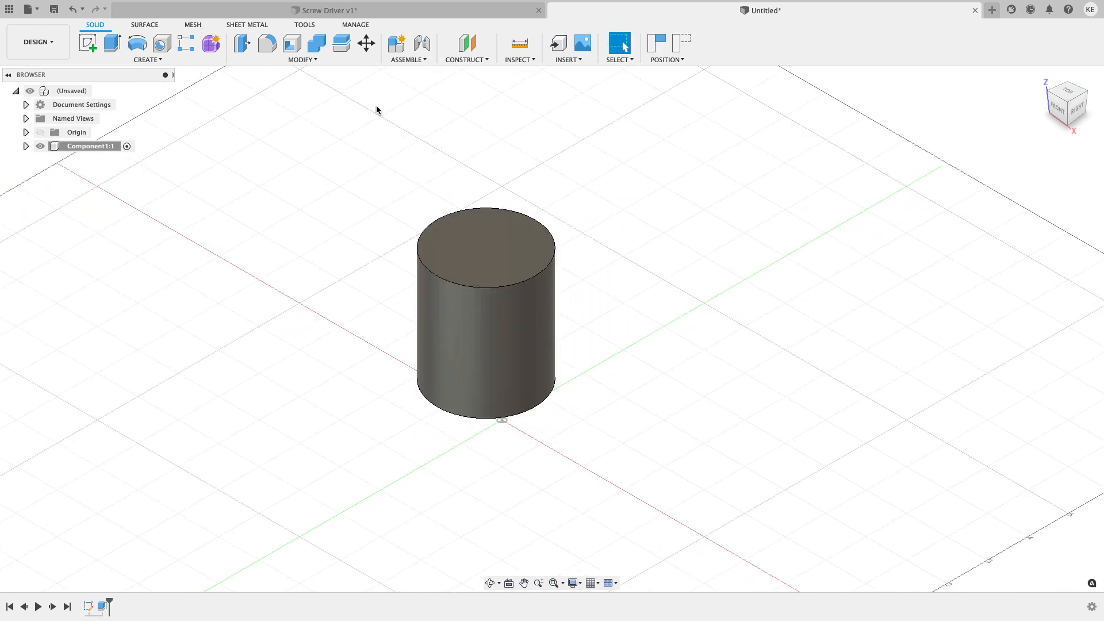
click(76, 9)
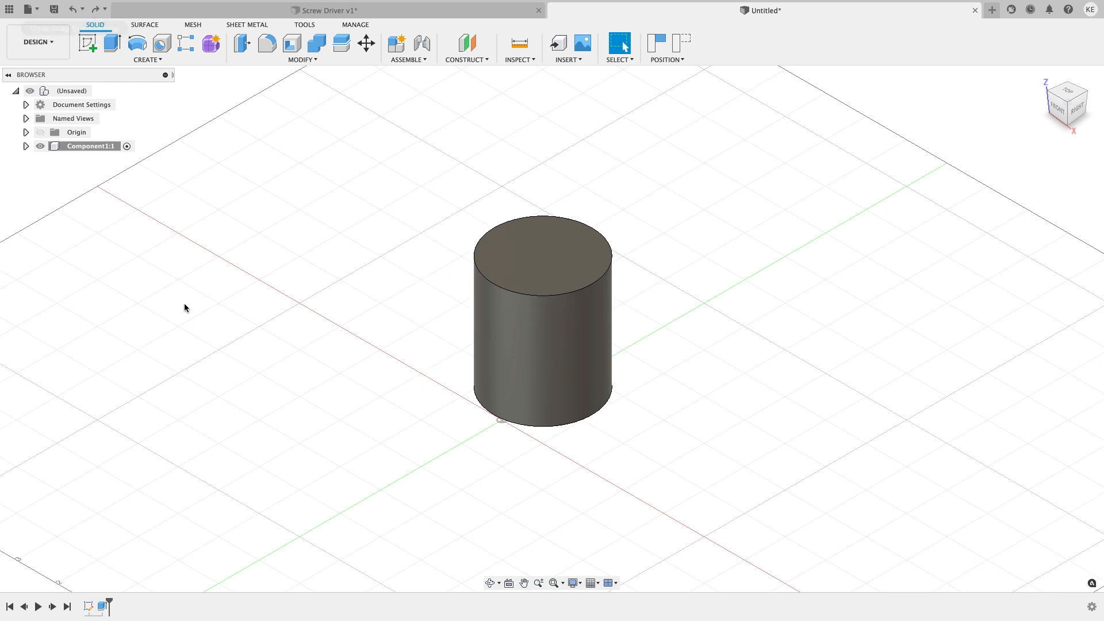
click(682, 43)
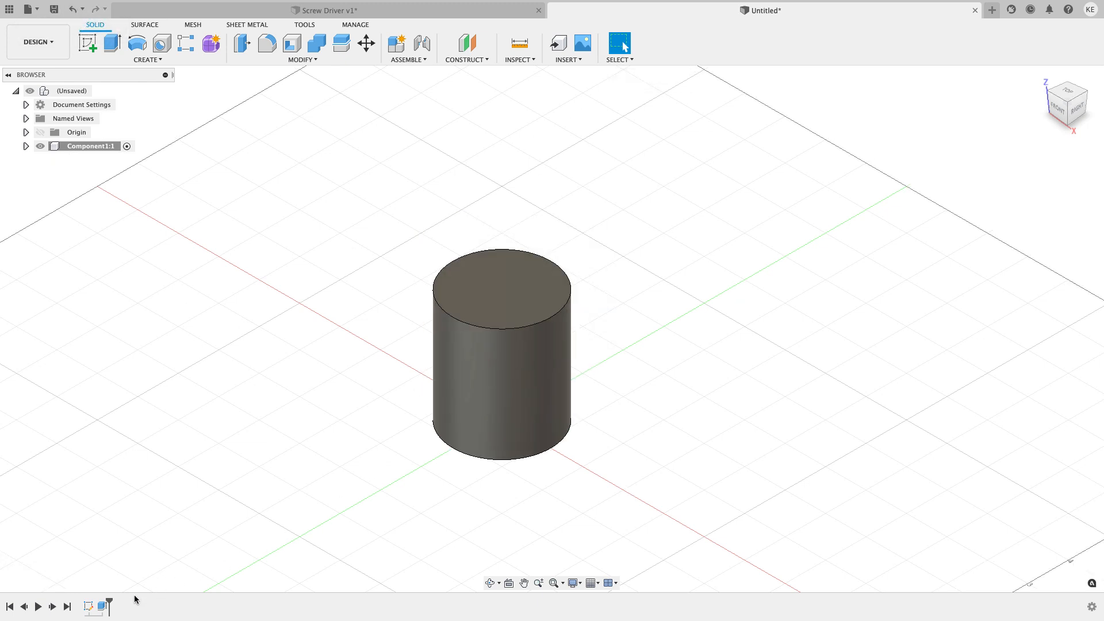
Step: Roll the timeline back to its start, rigidly joint Component1 to the root Origin as built, and roll the timeline forward to the end
drag(109, 603, 82, 603)
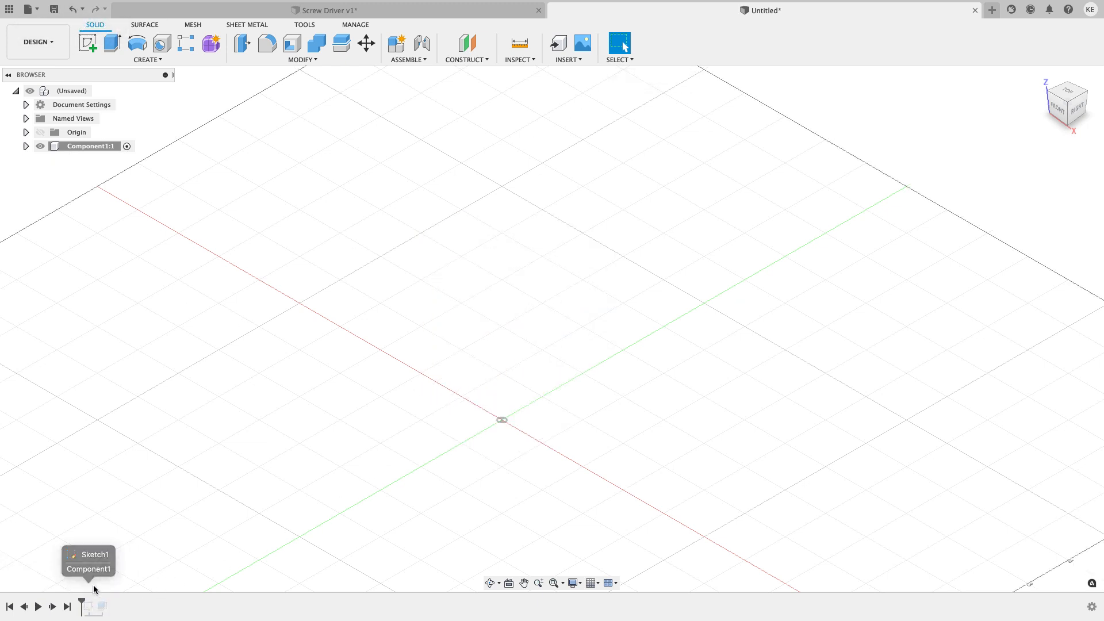
click(395, 59)
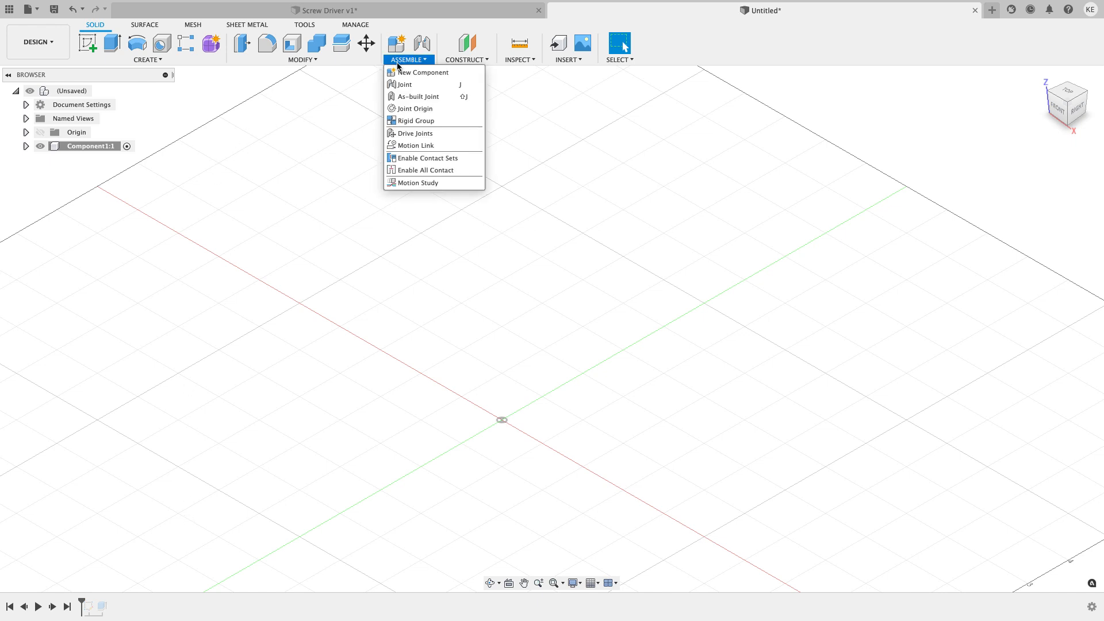
click(405, 97)
click(81, 146)
click(77, 134)
click(1048, 232)
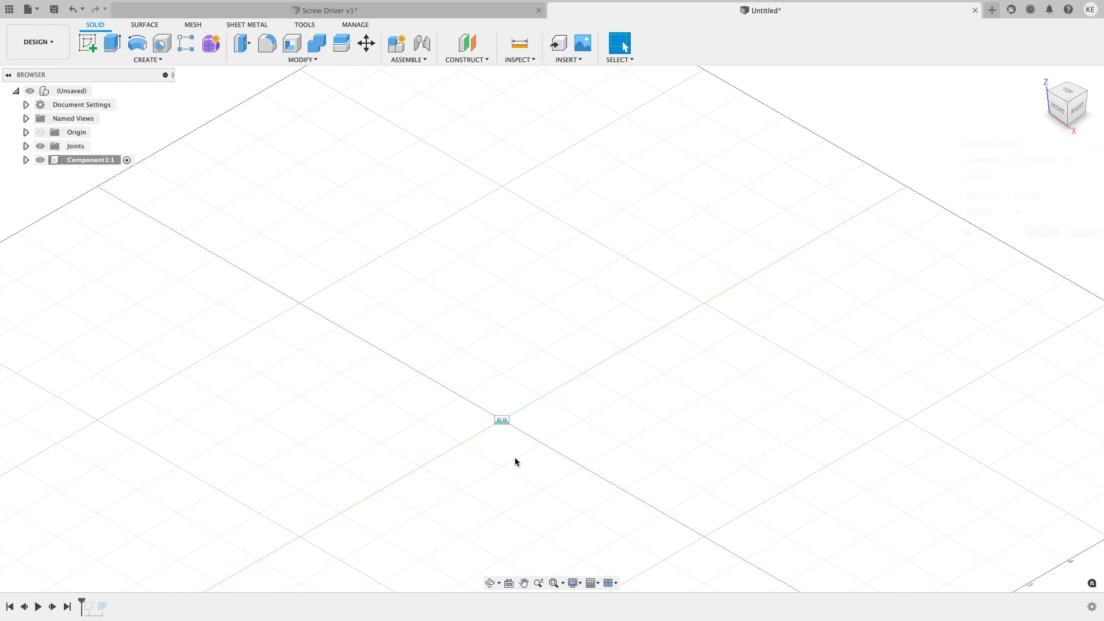
drag(82, 602, 109, 602)
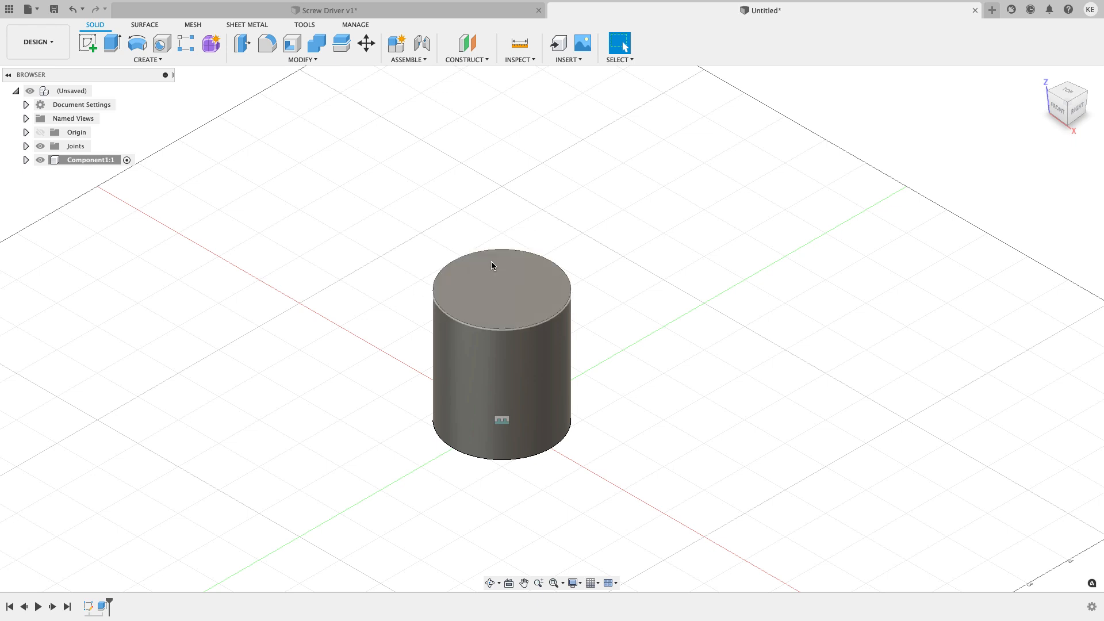
Step: Close the untitled cylinder design without saving it and return to the Screw Driver design
click(974, 10)
click(506, 320)
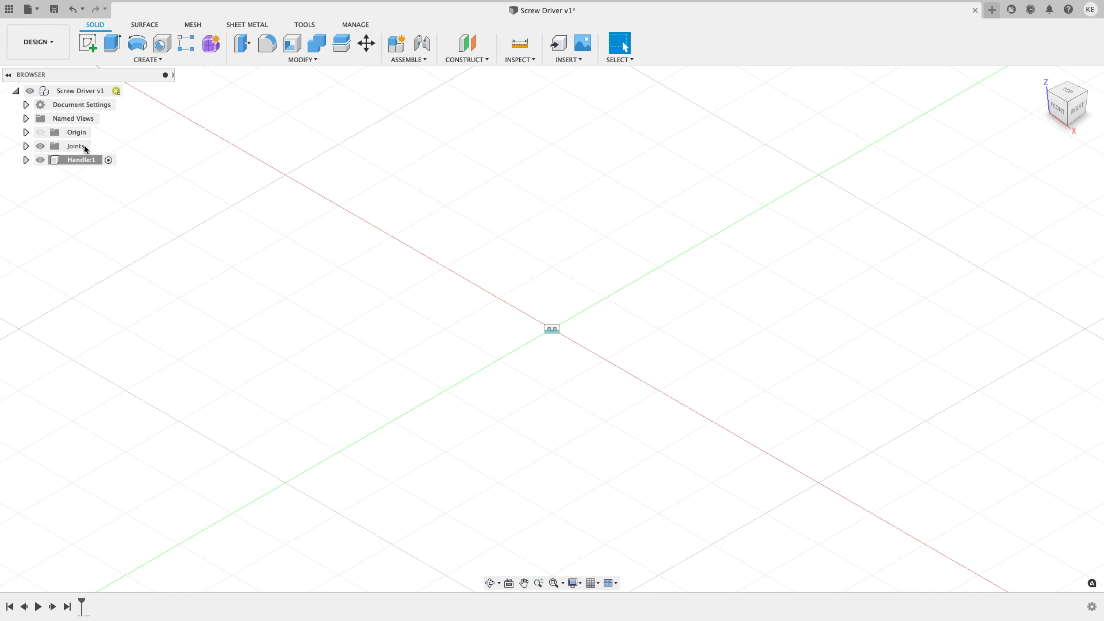
Step: Expand the Joints folder in the browser and hide the handle's rigid joint
click(41, 146)
click(40, 147)
click(26, 146)
click(50, 161)
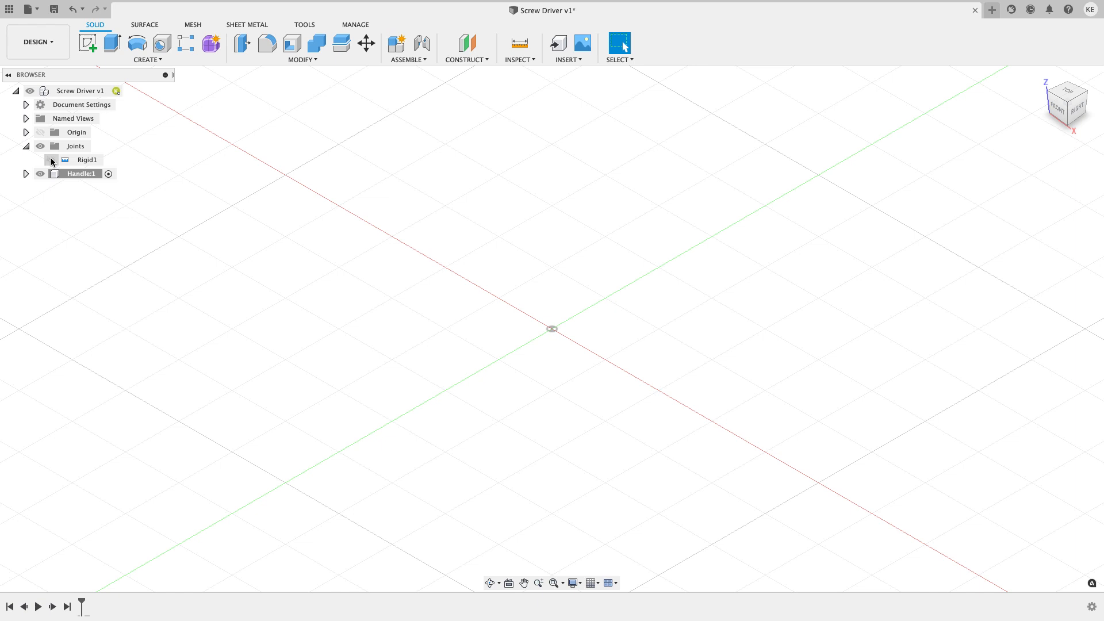
Step: Start a new sketch on the front XZ plane inside the Handle component
click(88, 40)
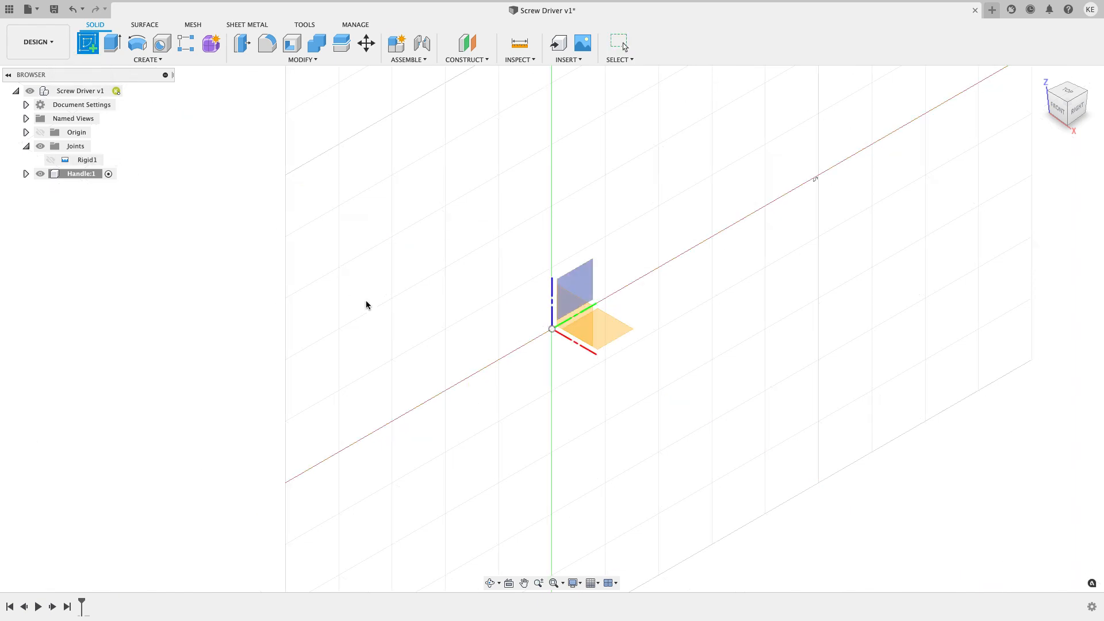
click(562, 315)
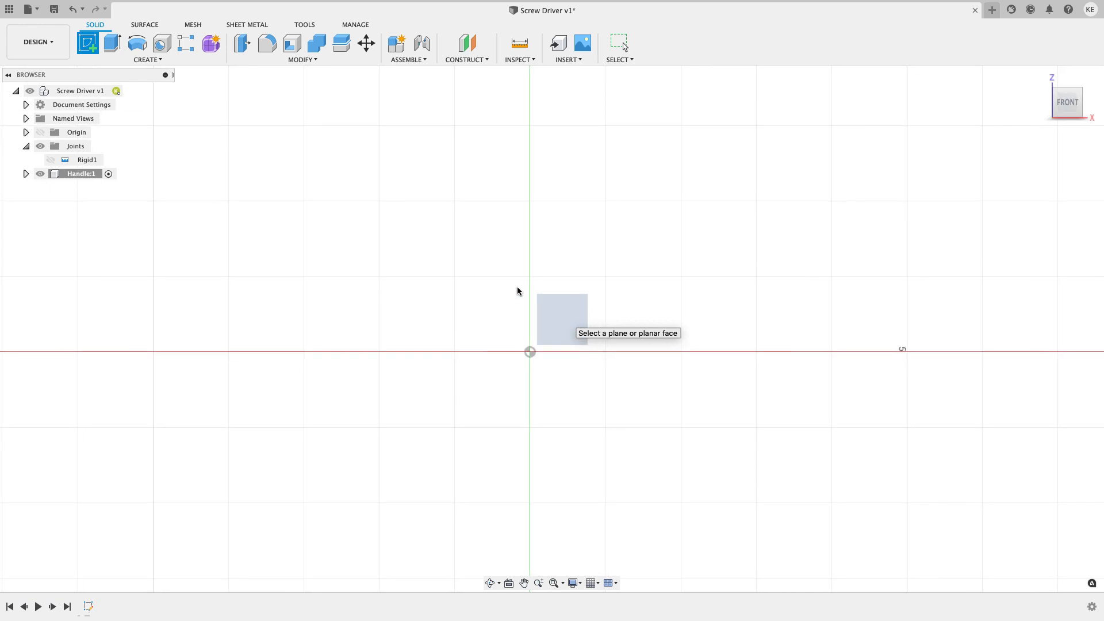
mouse_move(516, 282)
middle_down()
mouse_move(375, 340)
mouse_move(327, 374)
middle_up()
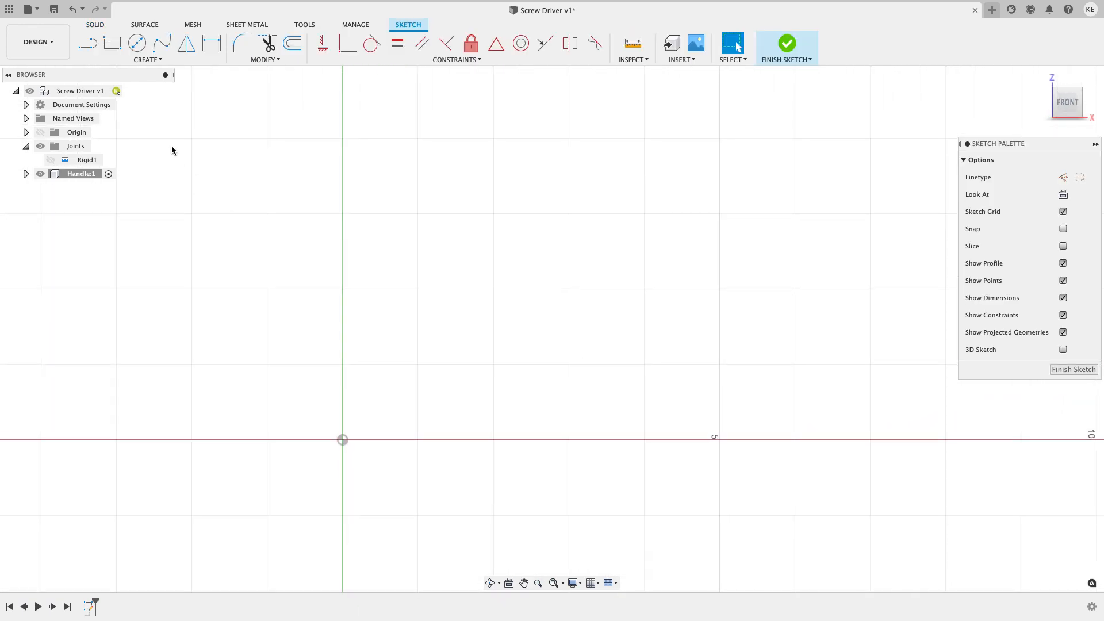
Step: With the Line tool, sketch a base line about 0.67 in long from the origin, a vertical side upward and a short line slanting inward
click(88, 44)
click(343, 440)
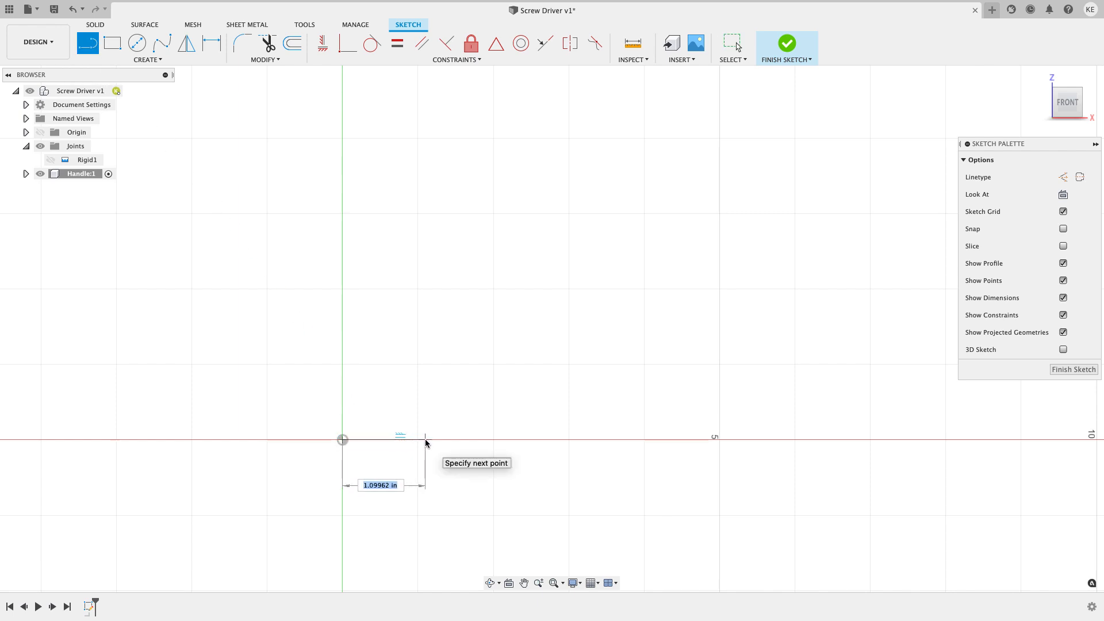
click(392, 441)
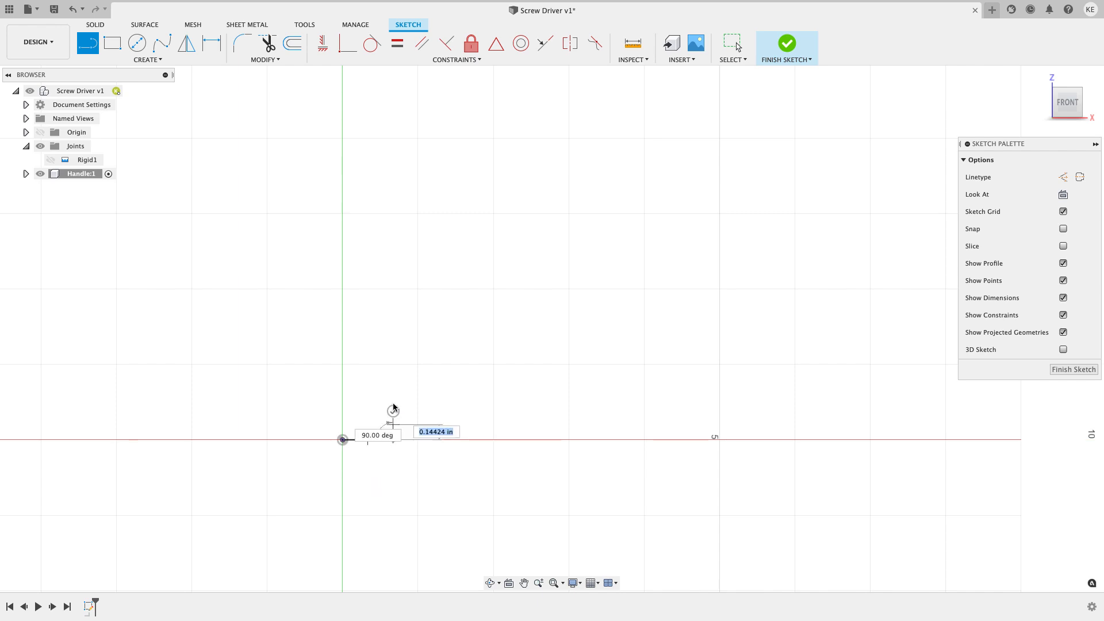
click(393, 328)
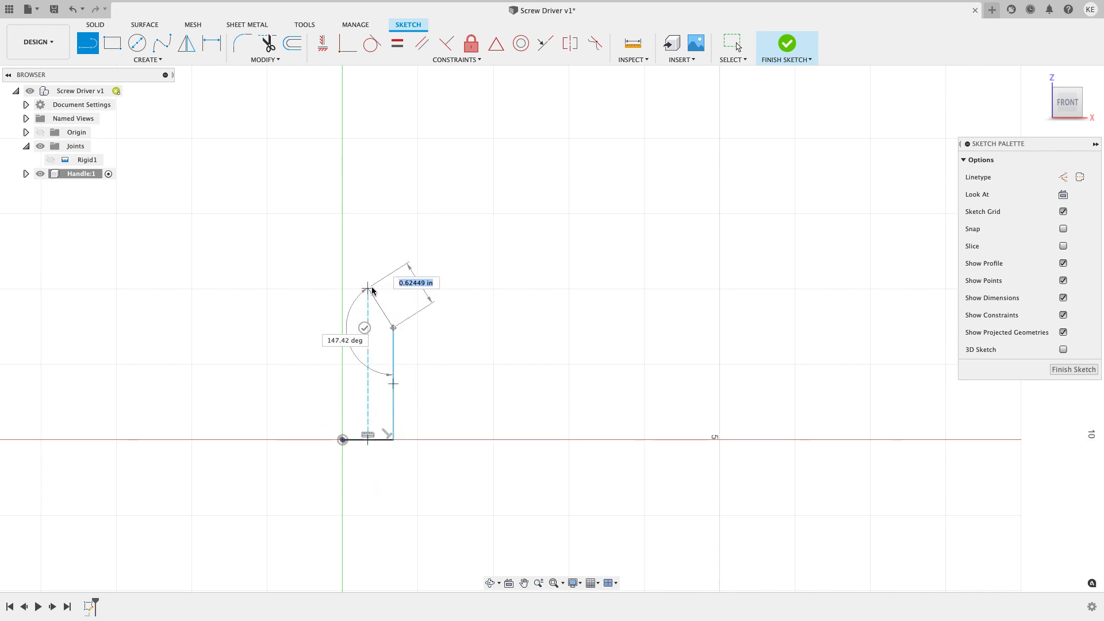
scroll(378, 296, up, 2)
click(379, 307)
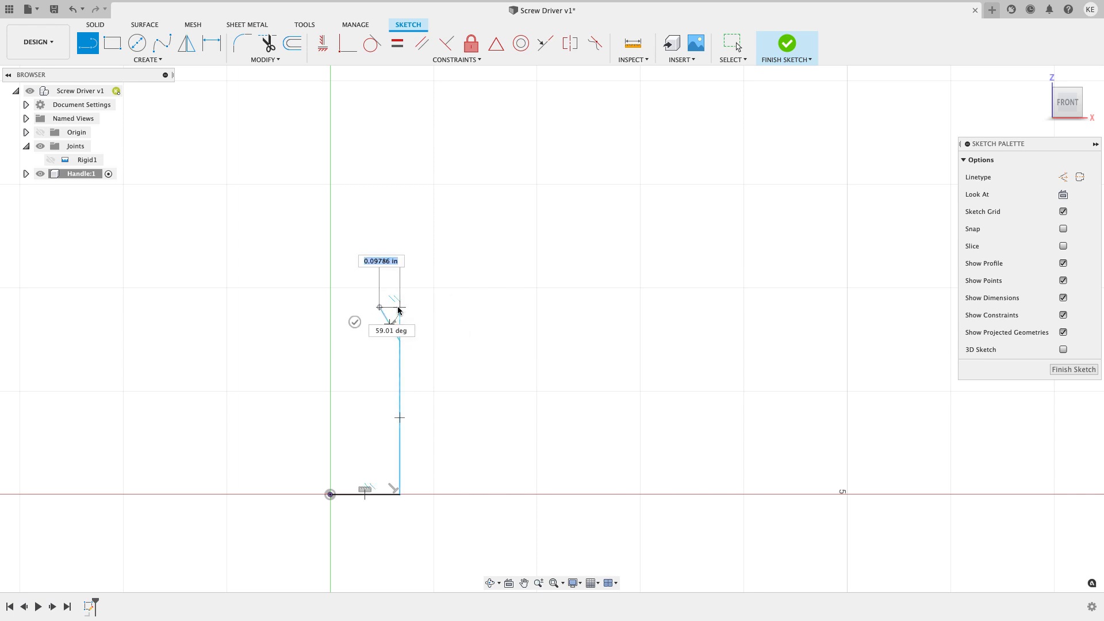
Step: Continue the profile with a small stepped notch and a horizontal top edge, closing it back at the origin
click(401, 307)
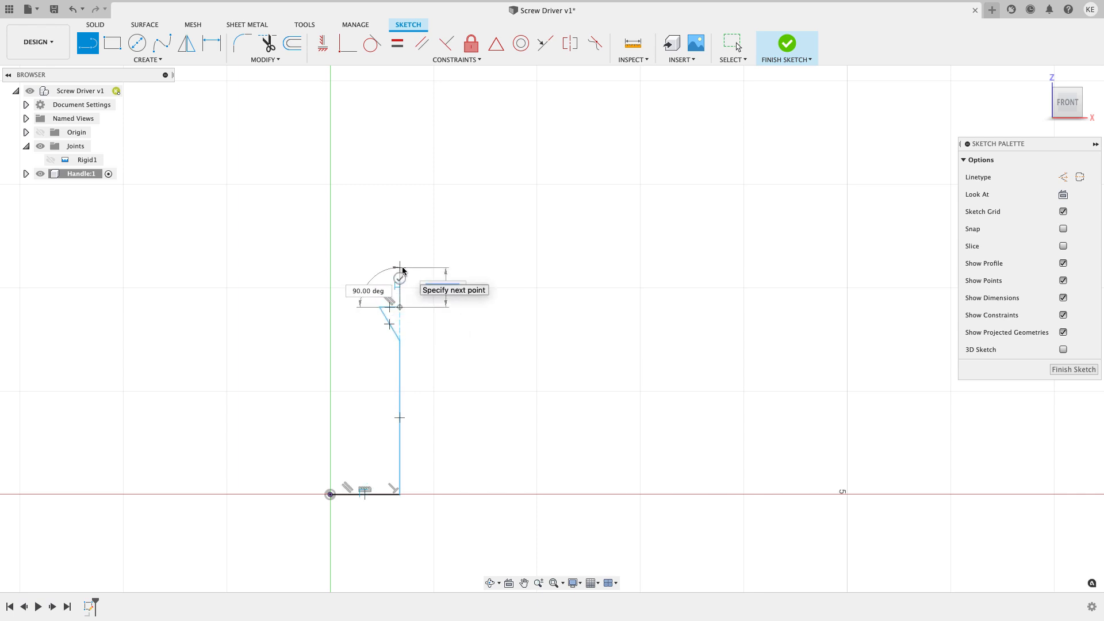
scroll(399, 288, up, 2)
click(400, 300)
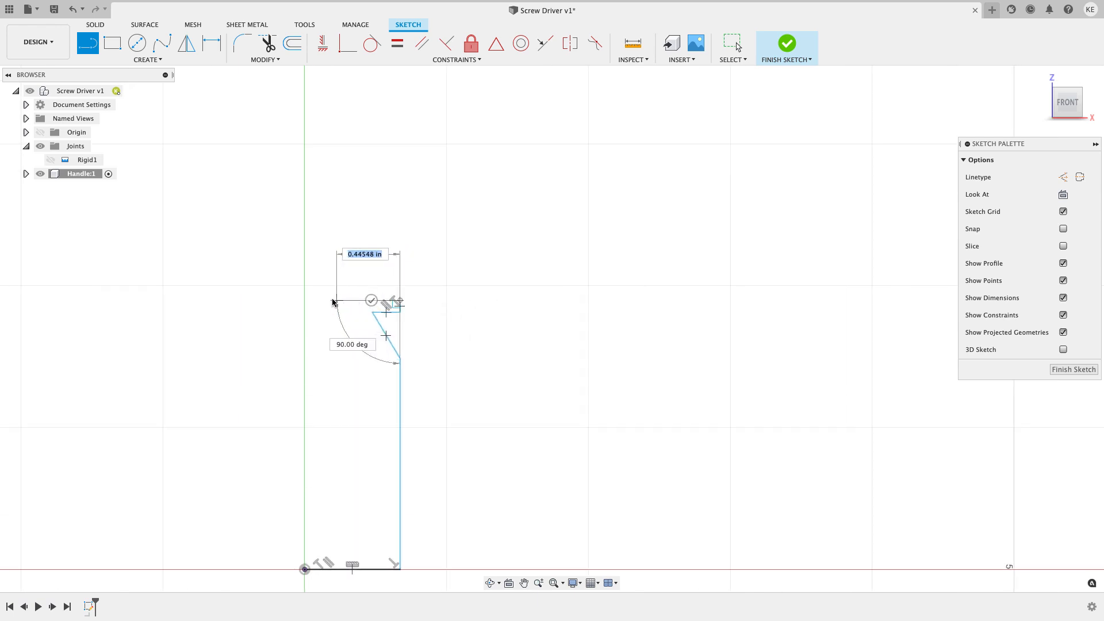
click(295, 300)
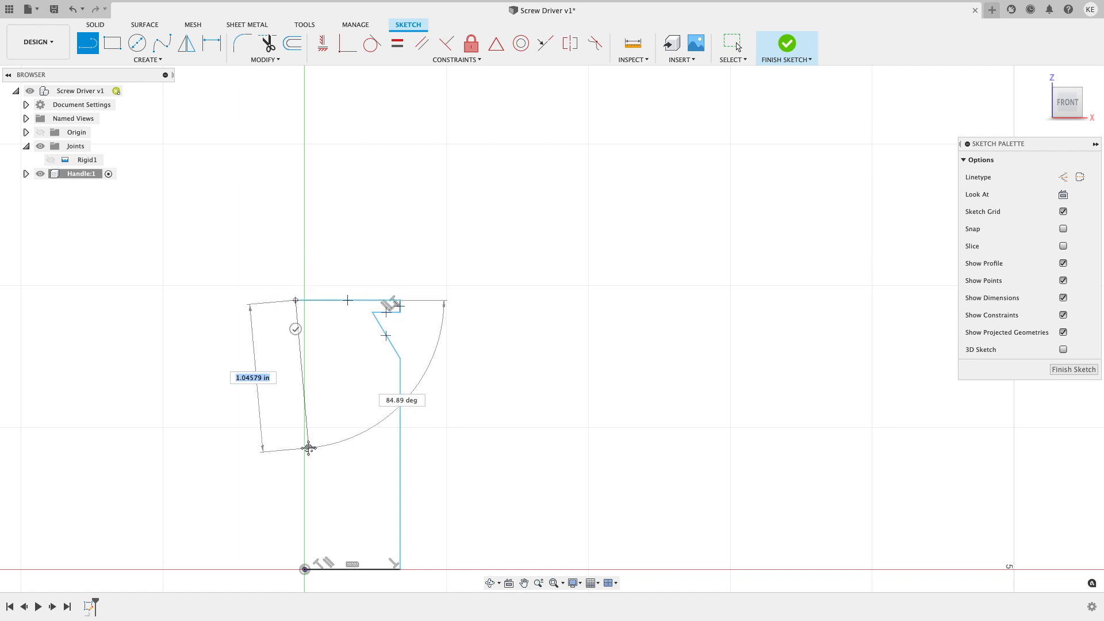
middle_drag(307, 457, 308, 400)
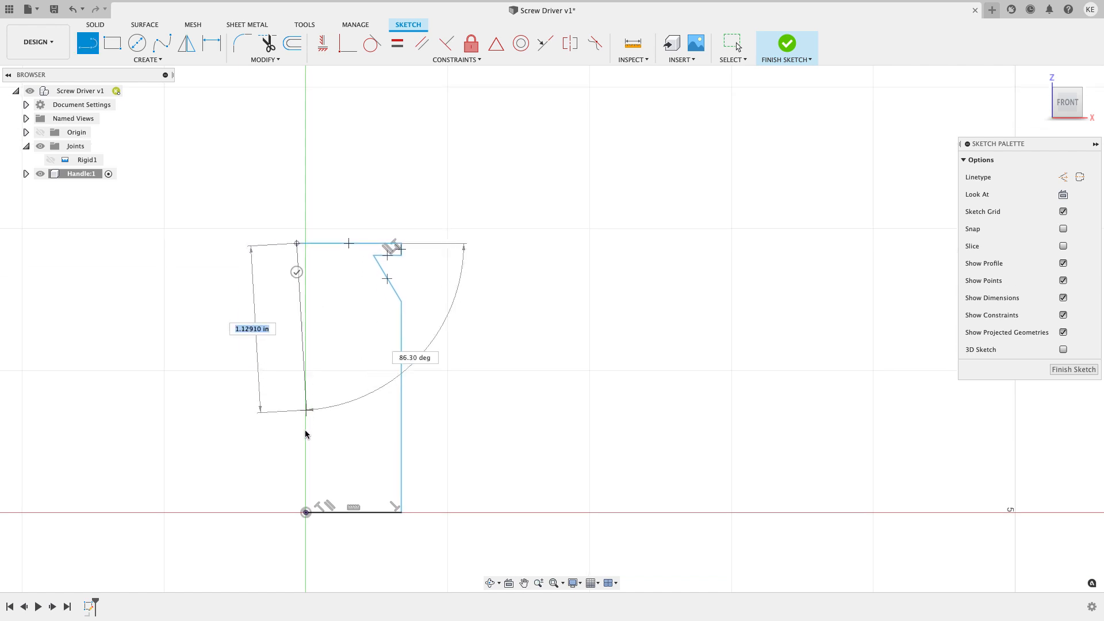
click(307, 513)
scroll(303, 345, up, 1)
key(Escape)
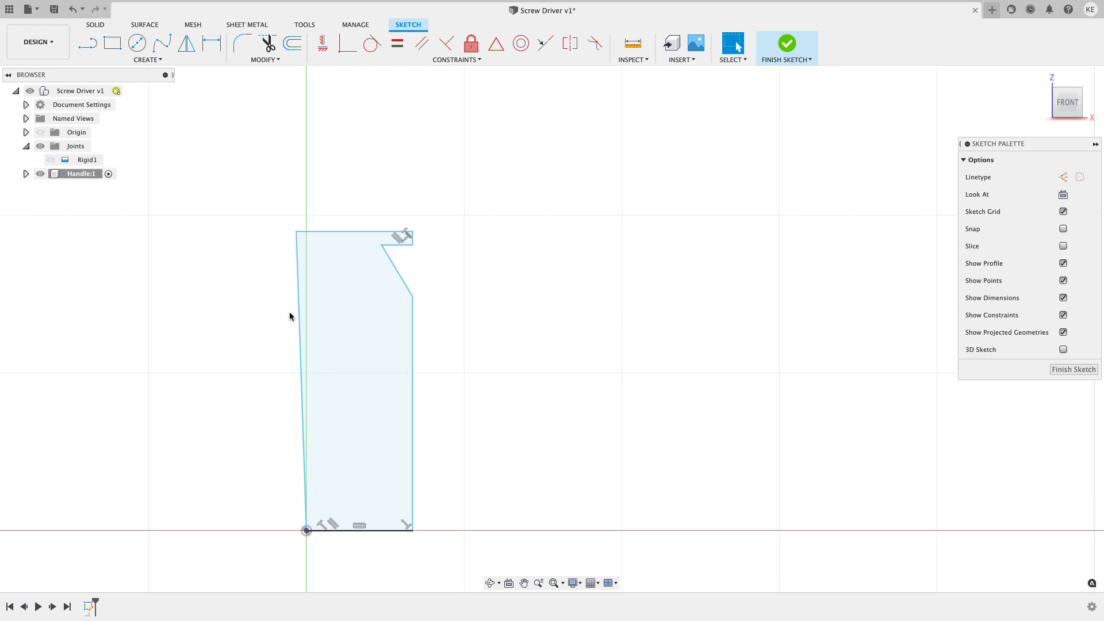
Step: Apply a Horizontal/Vertical constraint to the slanted closing line so it stands vertical above the origin
scroll(356, 169, down, 2)
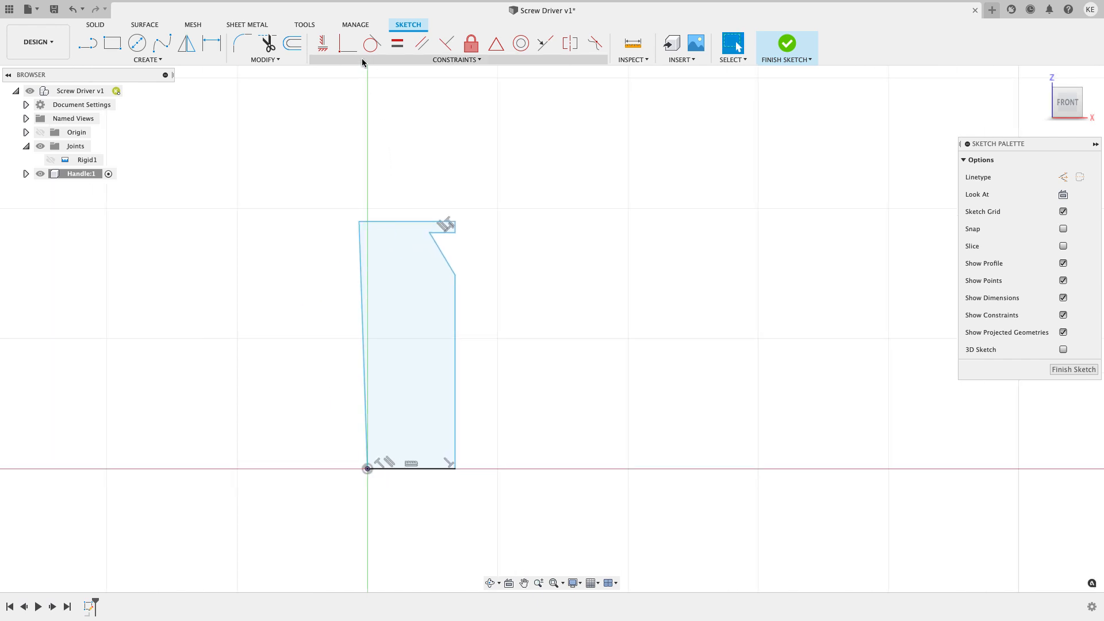
click(323, 43)
click(361, 242)
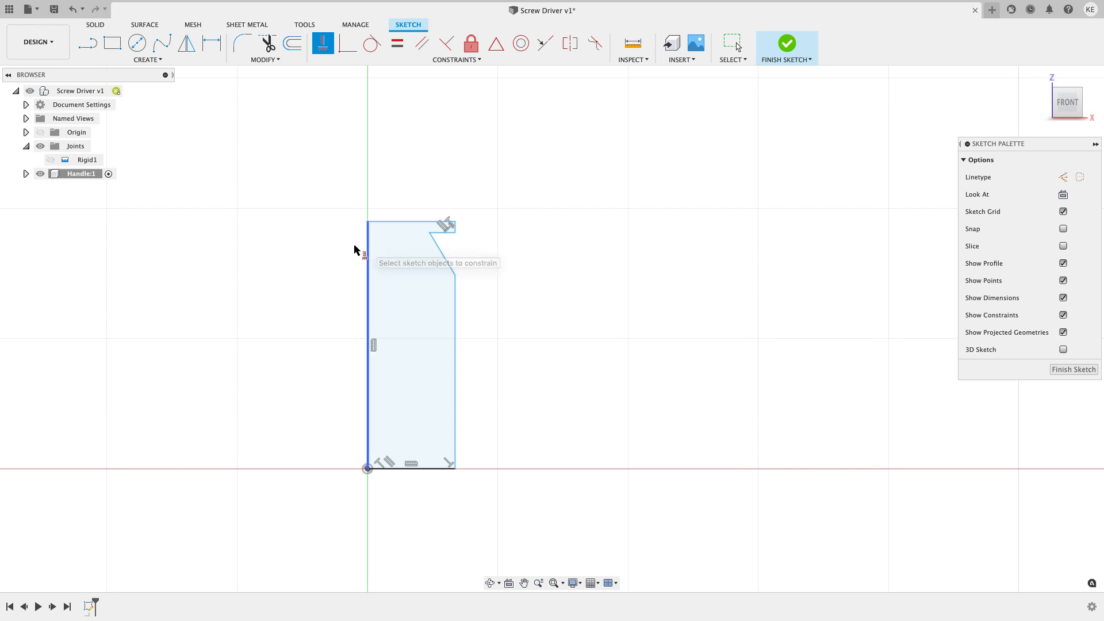
scroll(485, 348, up, 2)
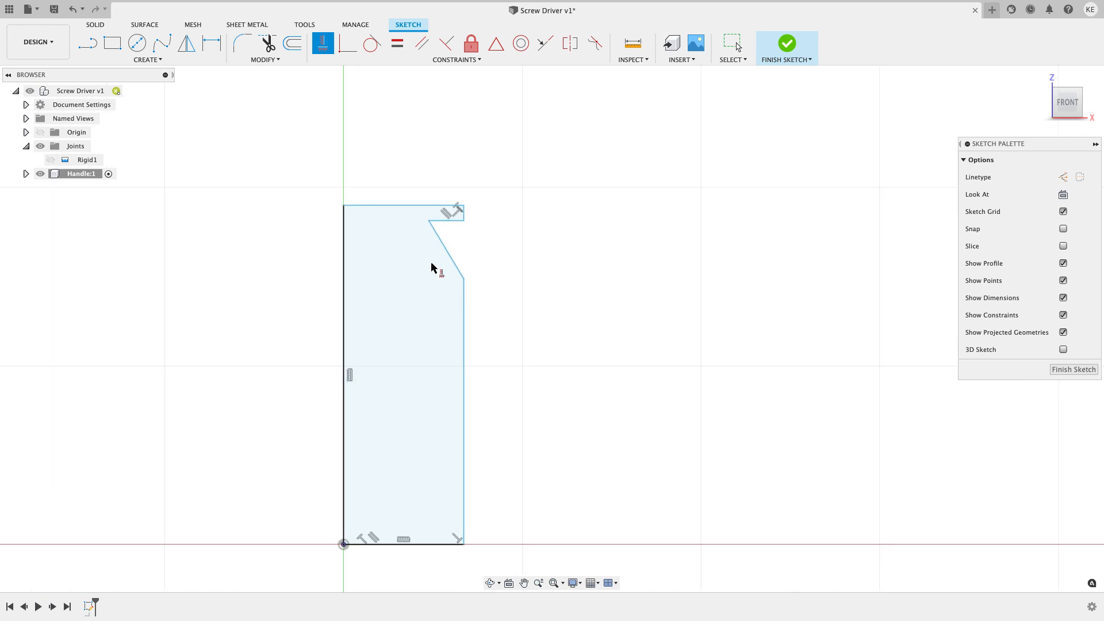
key(Escape)
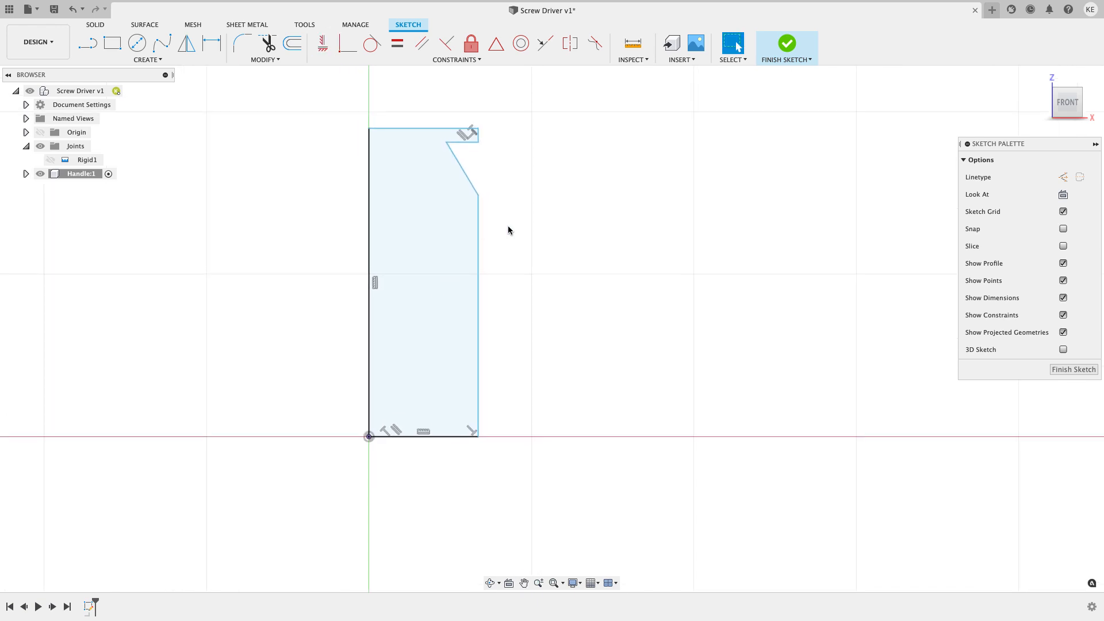
Step: Move the notch's short horizontal edge slightly down to enlarge the lip above it
scroll(487, 163, up, 2)
drag(456, 138, 458, 147)
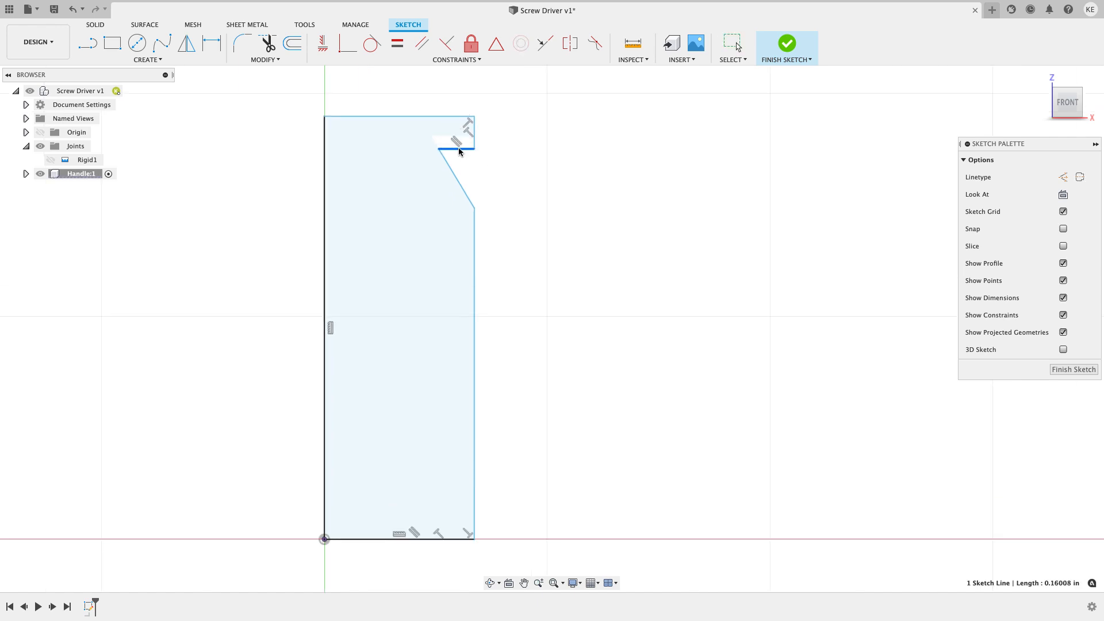
click(475, 210)
key(Escape)
scroll(506, 224, down, 4)
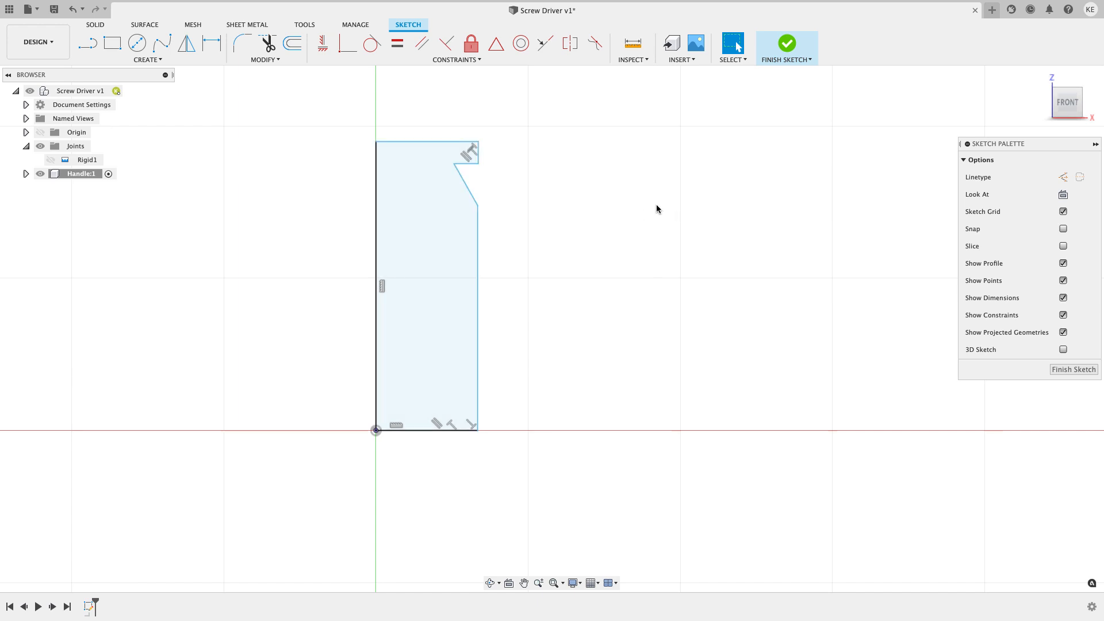
Step: Draw a vertical centerline from the origin downward, below the handle profile
click(91, 43)
click(1063, 177)
click(1080, 177)
click(376, 431)
click(376, 510)
key(Escape)
Step: Dimension the diameter between the centerline and the long outer edge of the profile as 1.125 in
click(211, 43)
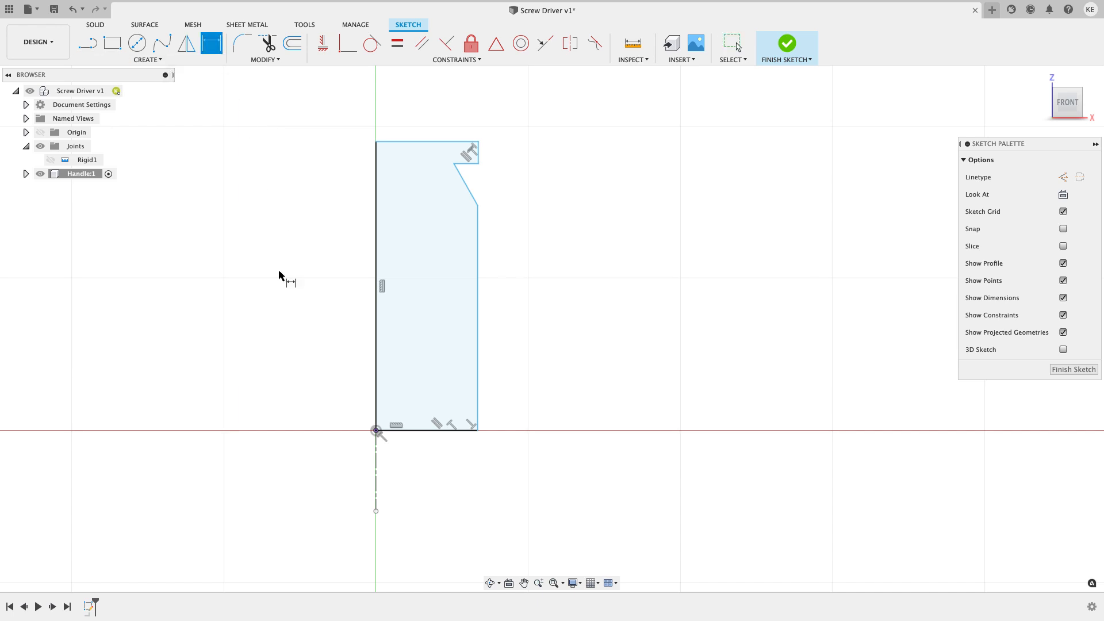
click(375, 457)
click(477, 413)
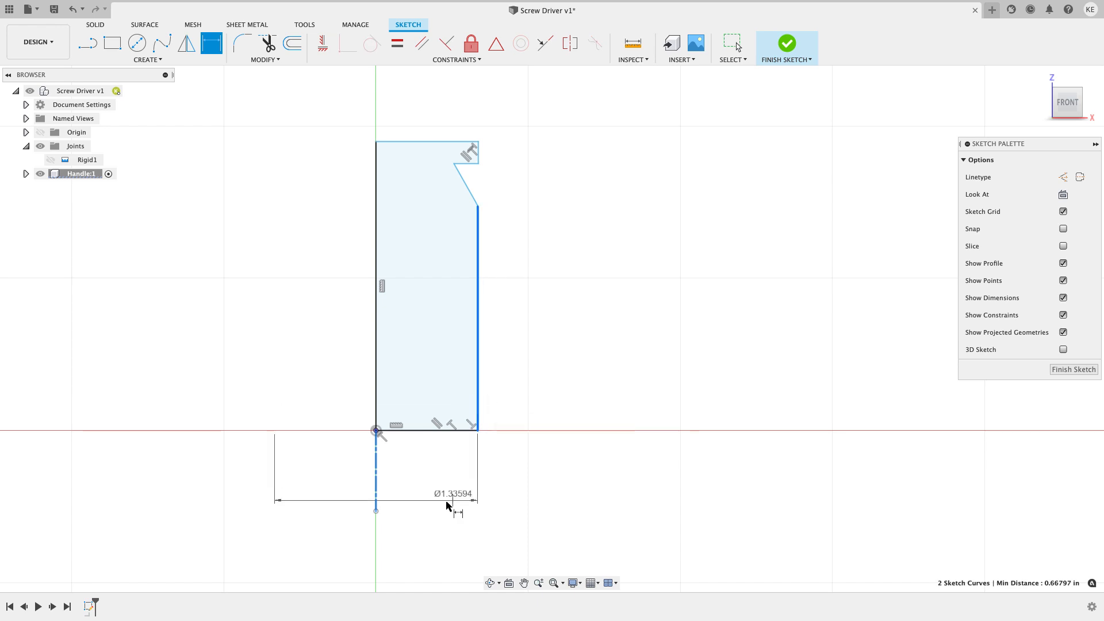
click(405, 555)
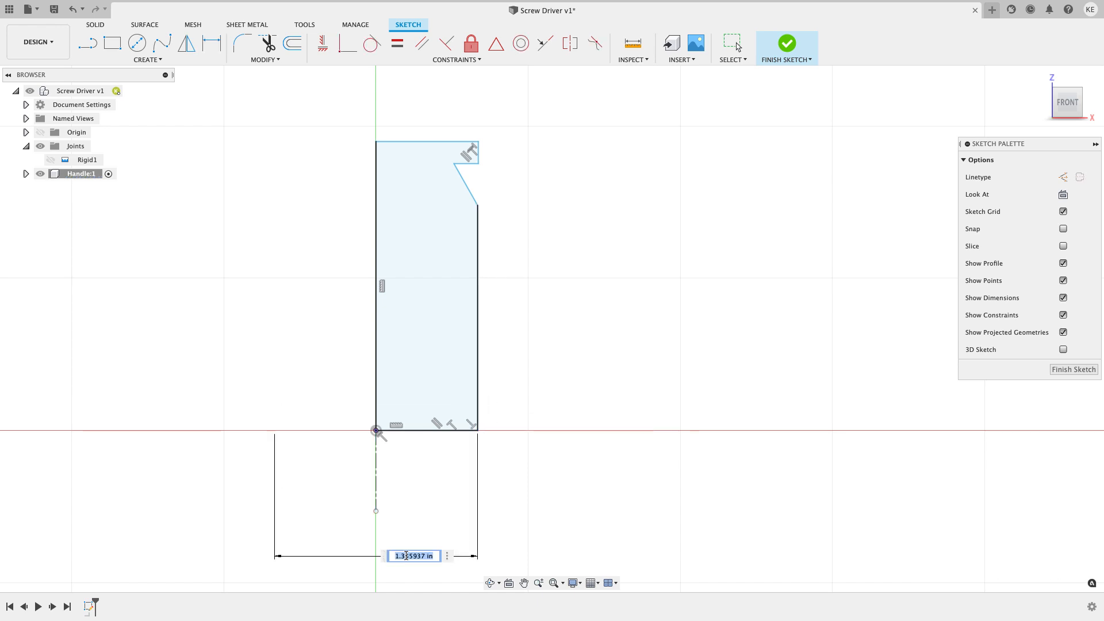
text(1.125)
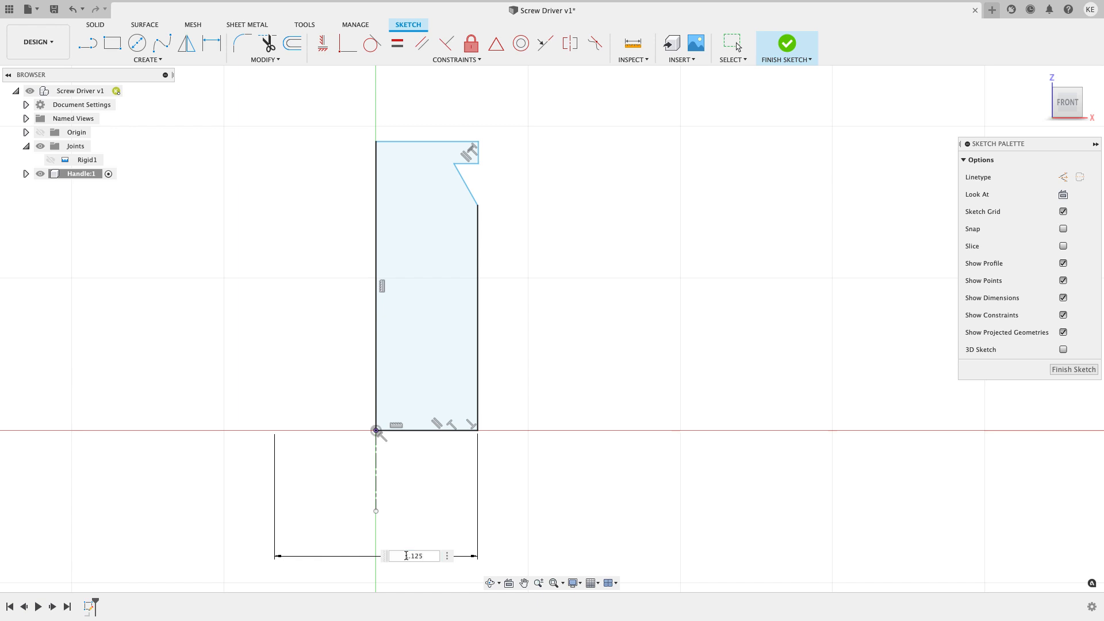
key(Return)
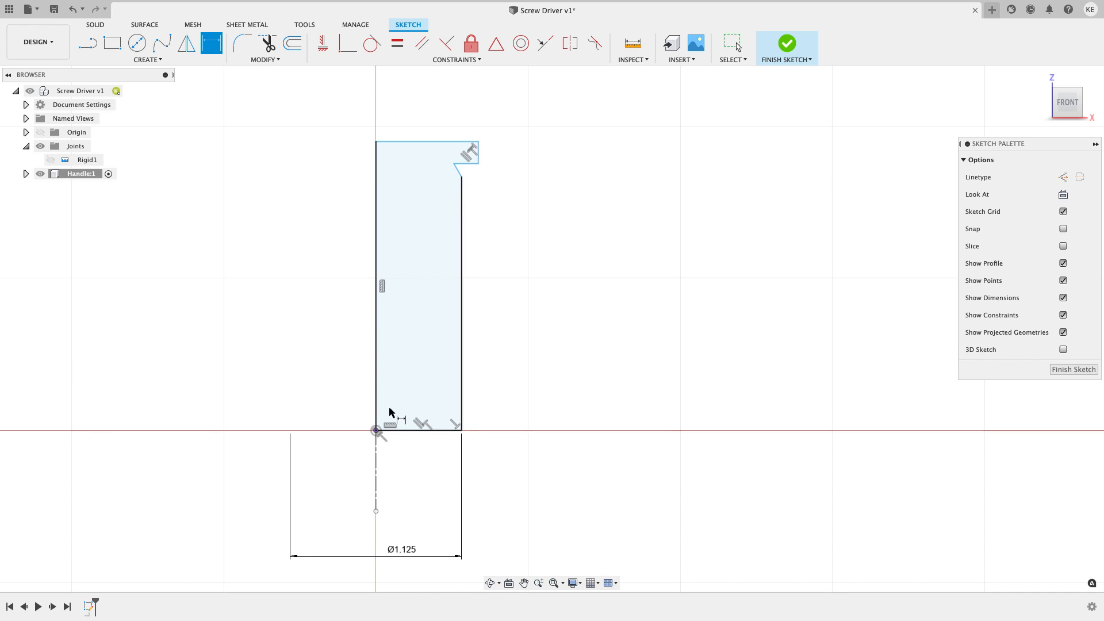
Step: Dimension the diameter between the centerline and the short vertical edge at the profile's upper end as 1 in
click(377, 484)
scroll(336, 282, up, 1)
scroll(335, 282, up, 1)
middle_drag(336, 283, 328, 334)
click(503, 176)
scroll(469, 141, down, 1)
middle_drag(468, 141, 472, 187)
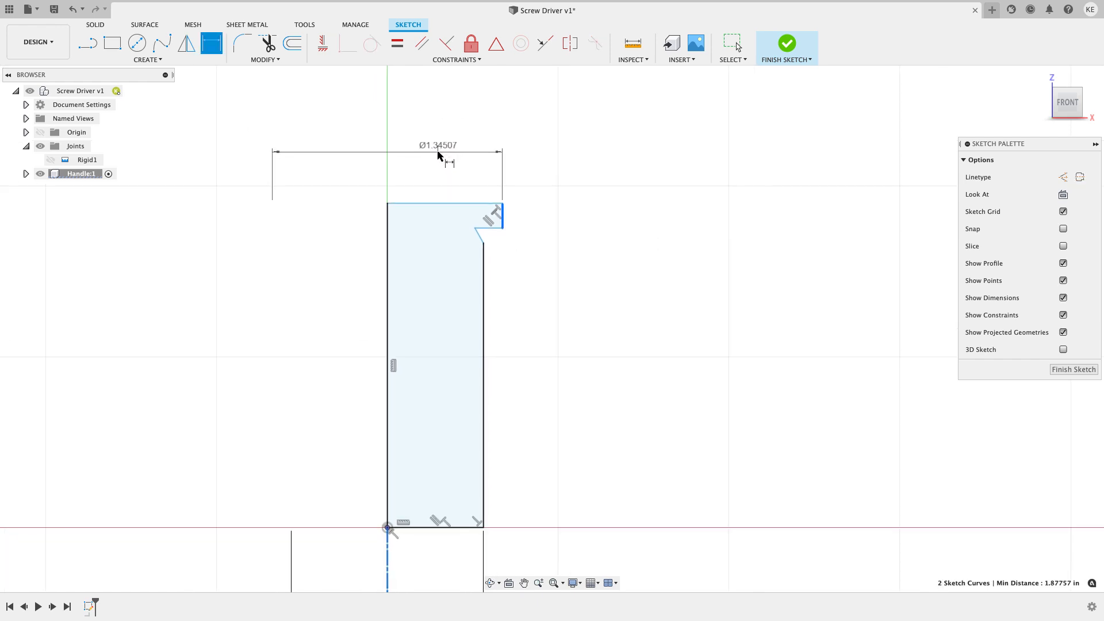
click(434, 150)
text(1)
key(Return)
key(Escape)
Step: Place the Ø1.00 dimension above the profile and move the slanted line inward to reopen the notch as an undercut
scroll(435, 249, up, 5)
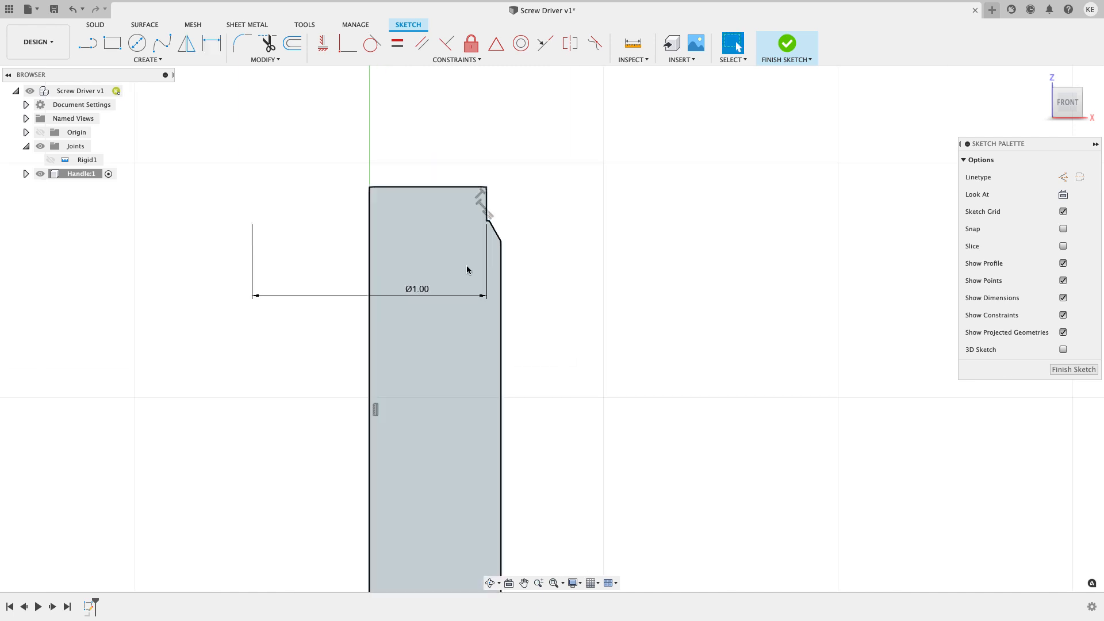
drag(409, 303, 396, 106)
scroll(471, 222, up, 3)
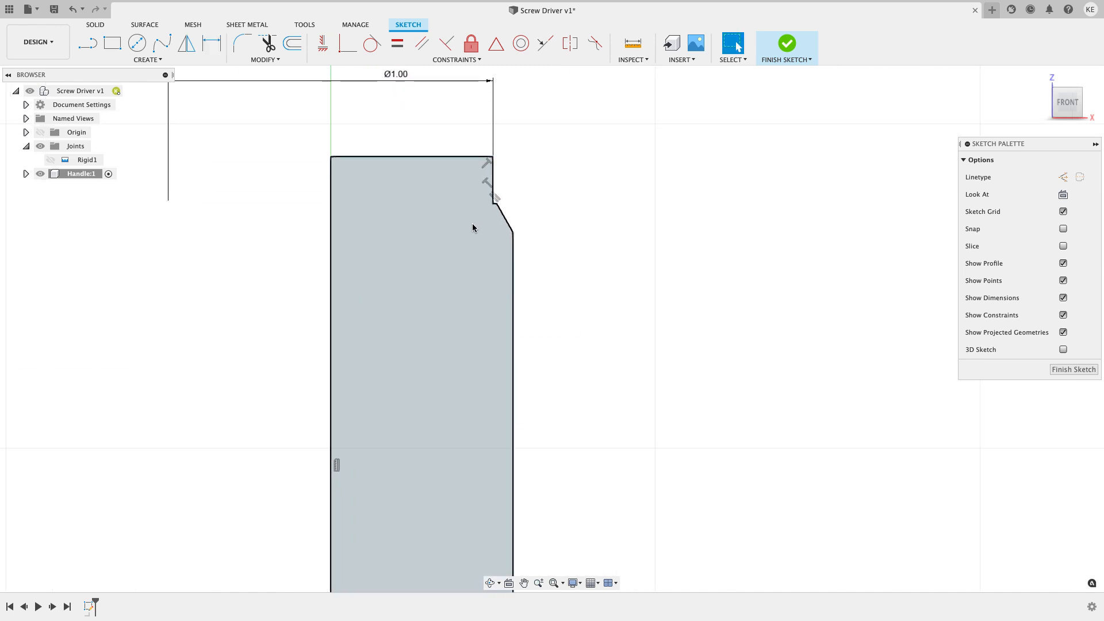
drag(508, 217, 471, 227)
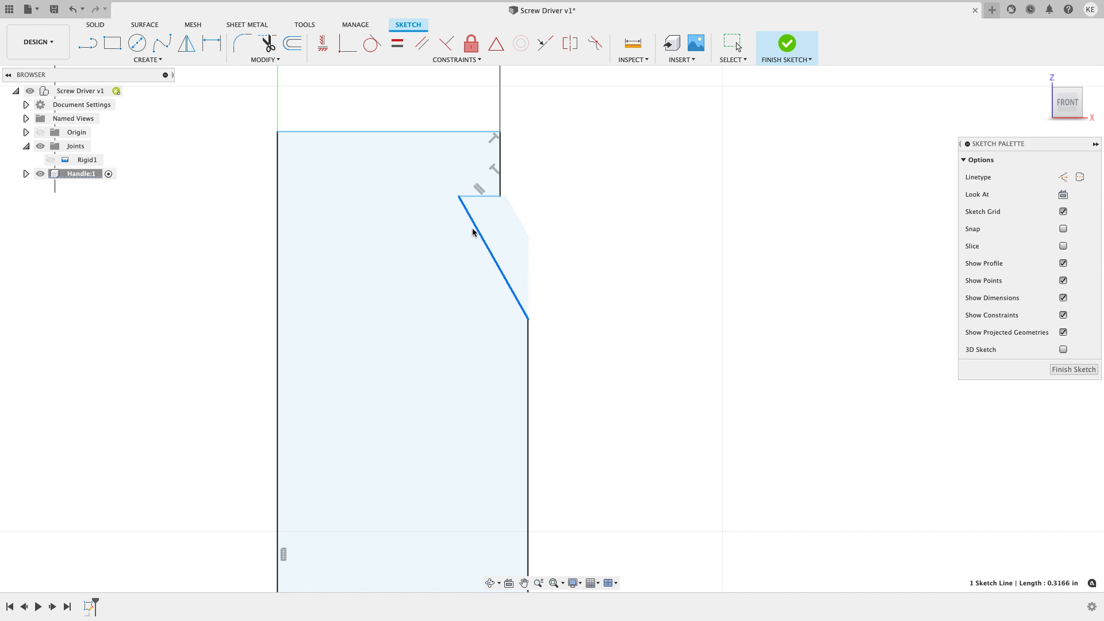
scroll(564, 237, down, 8)
scroll(573, 280, down, 2)
click(566, 273)
scroll(572, 276, down, 1)
mouse_move(568, 253)
middle_down()
mouse_move(579, 268)
mouse_move(573, 260)
middle_up()
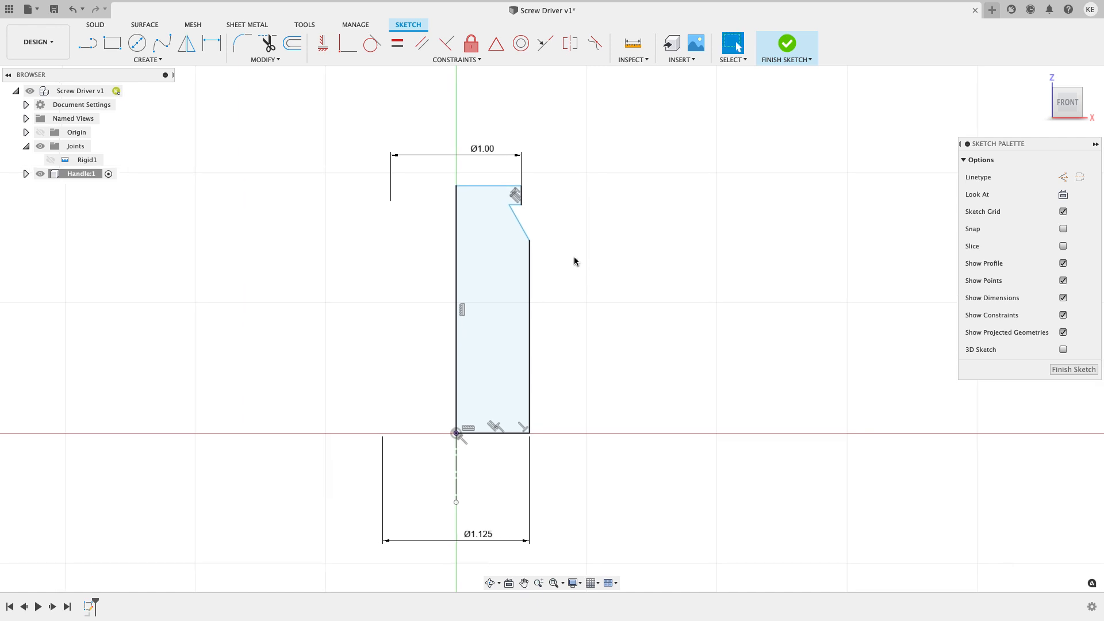
Step: Dimension the height of the short vertical edge above the notch as 0.2 in
key(d)
scroll(537, 188, up, 6)
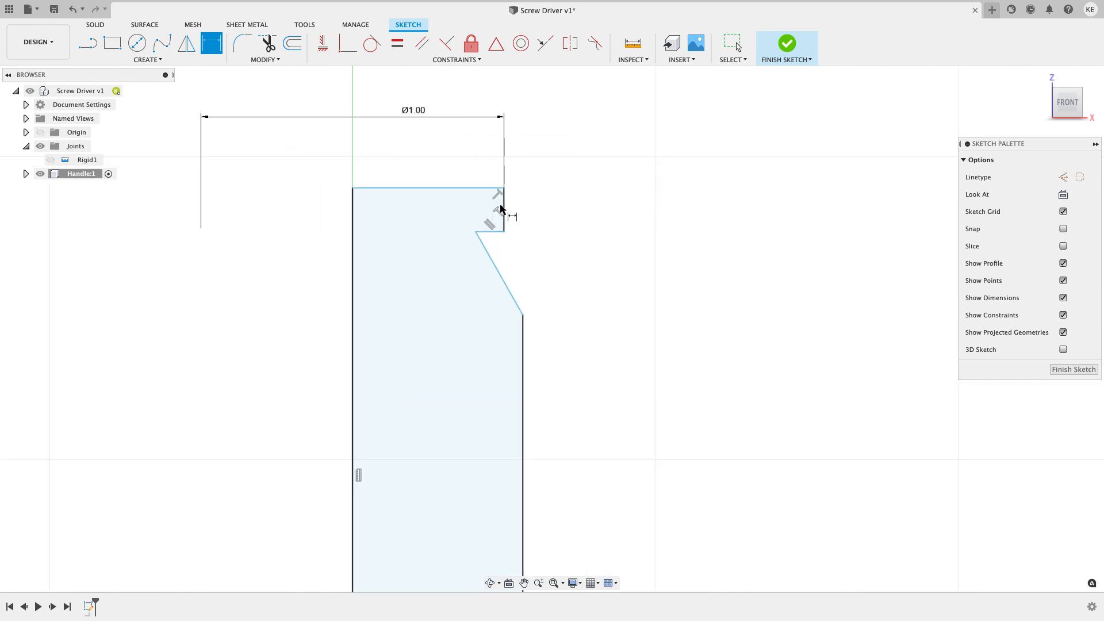
click(503, 210)
click(533, 211)
key(BackSpace)
text(.2)
key(Return)
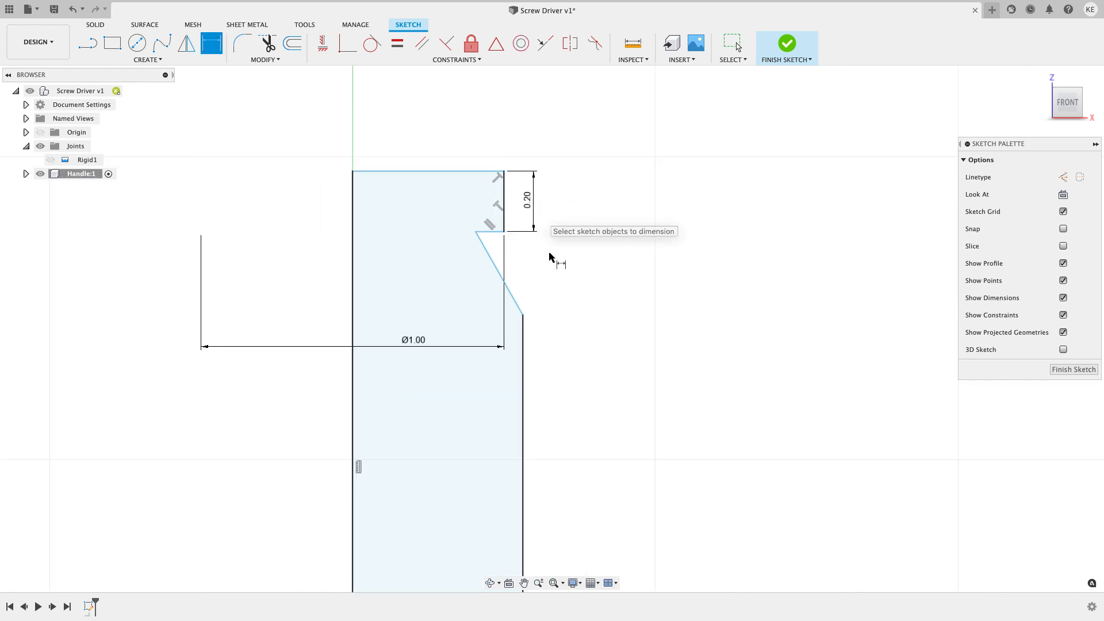
Step: Set 0.625 in between the profile's upper outer corner and the slanted line's lower end, and move the Ø1.00 dimension back above the profile
click(503, 170)
click(522, 314)
click(644, 242)
text(.625)
key(Return)
key(Escape)
drag(409, 331, 434, 106)
scroll(432, 115, down, 1)
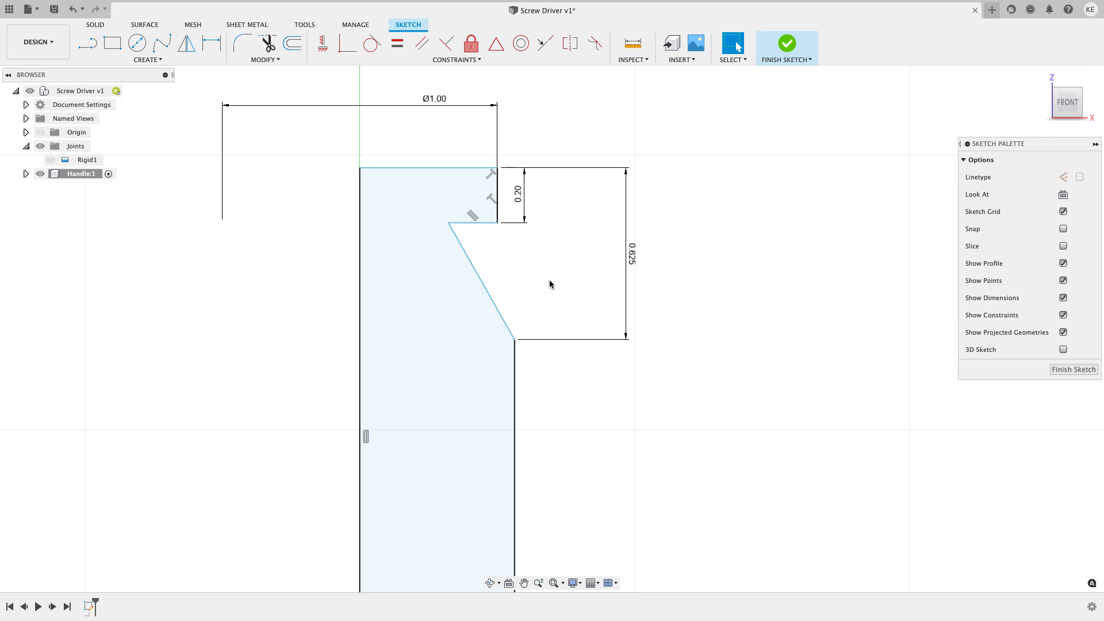
Step: Dimension the angle between the long outer edge and the slanted notch line as 160 degrees
key(d)
click(515, 366)
click(504, 326)
click(470, 337)
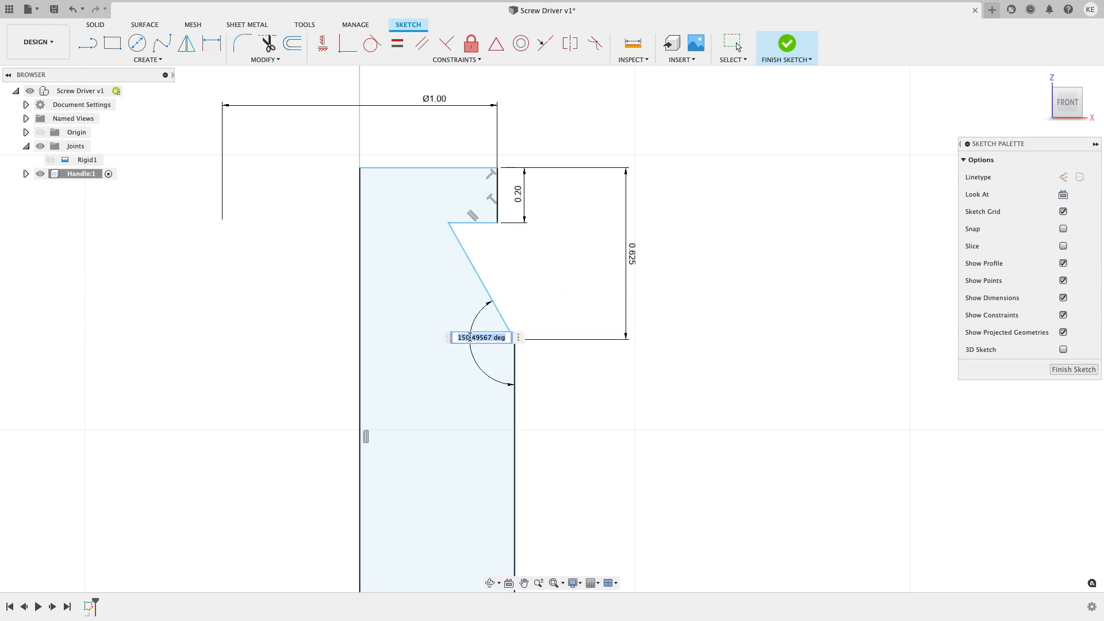
text(160)
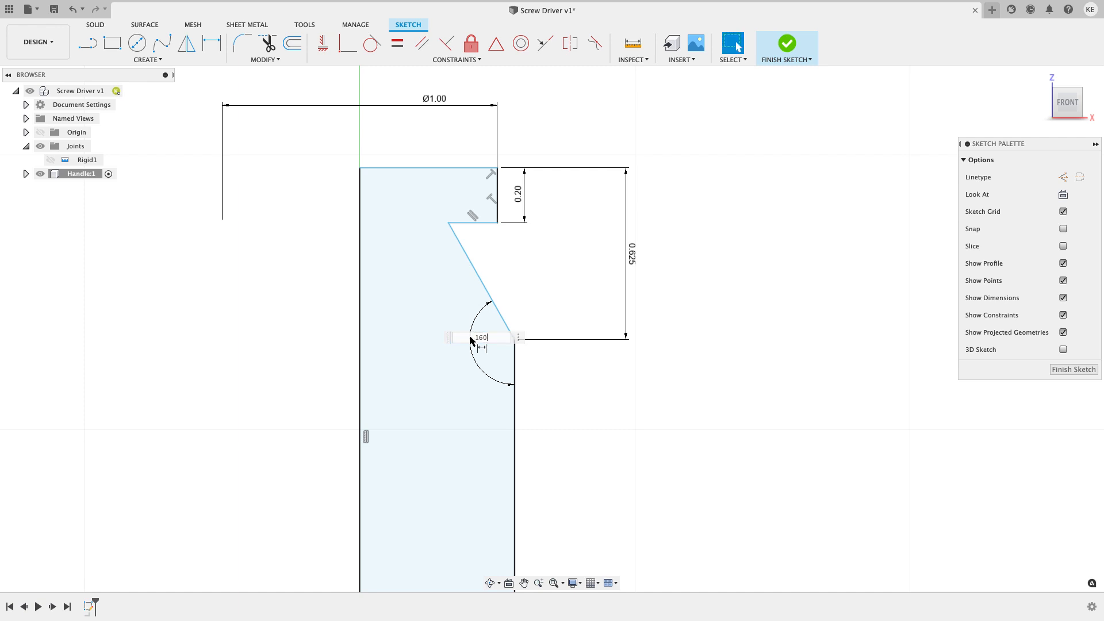
key(Return)
scroll(468, 356, down, 5)
key(Escape)
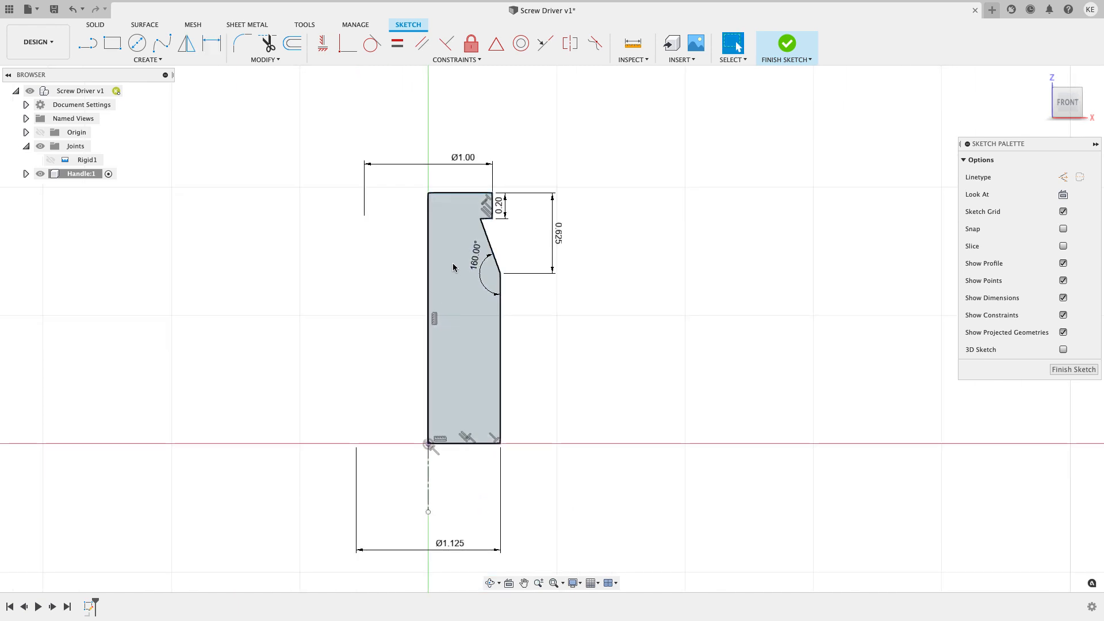
scroll(453, 268, up, 3)
scroll(402, 253, down, 2)
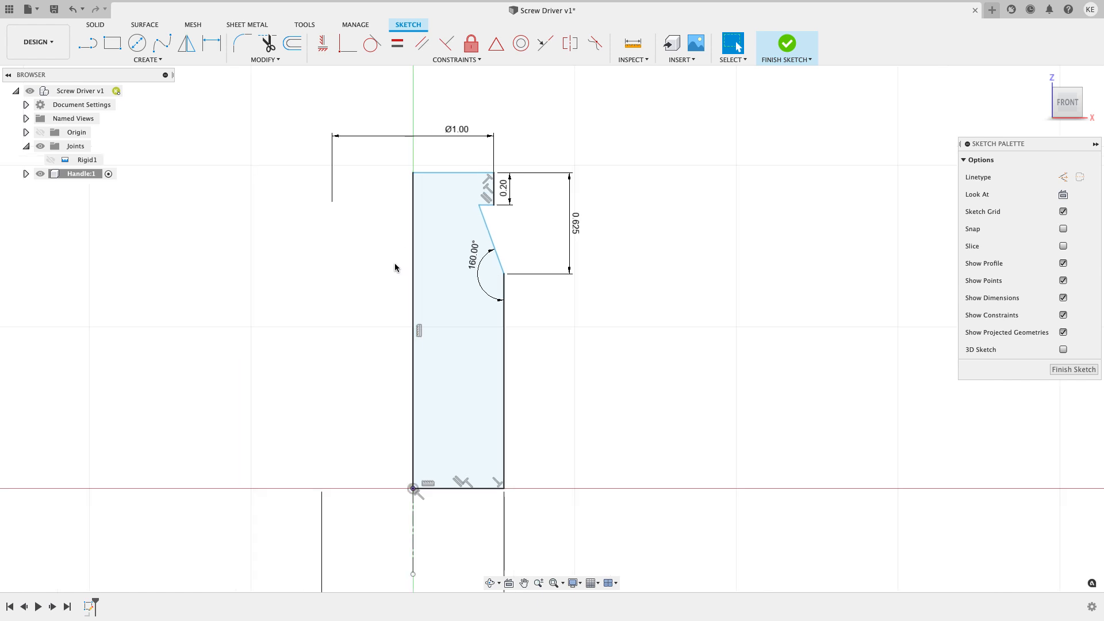
Step: Dimension the profile's full height along the vertical axis edge with the handle-length parameter, giving 2.00 in
key(d)
click(413, 285)
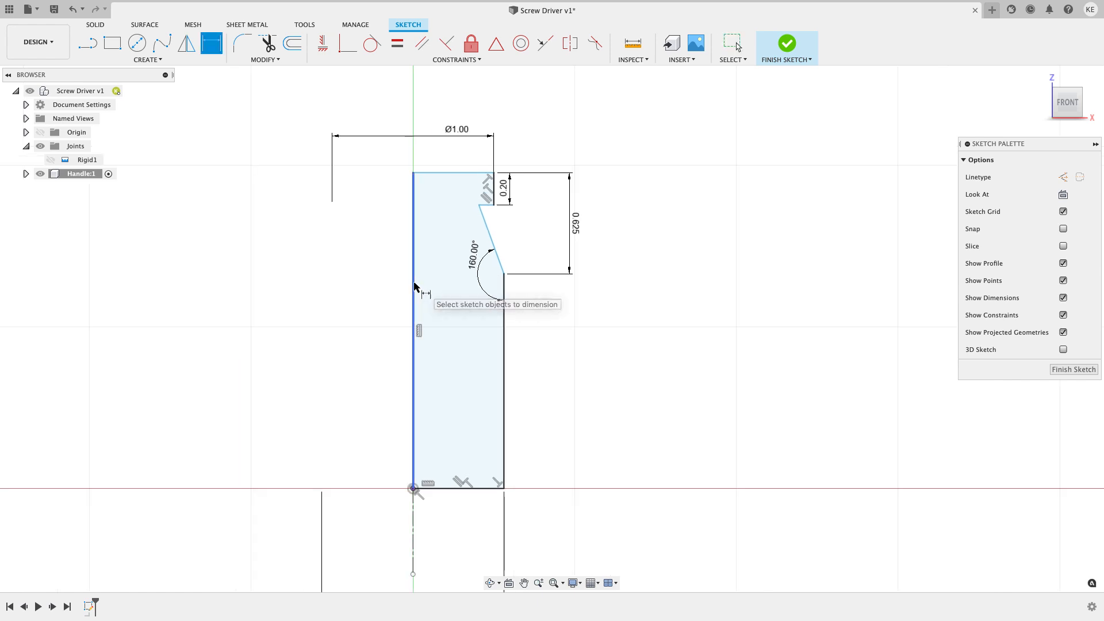
click(350, 304)
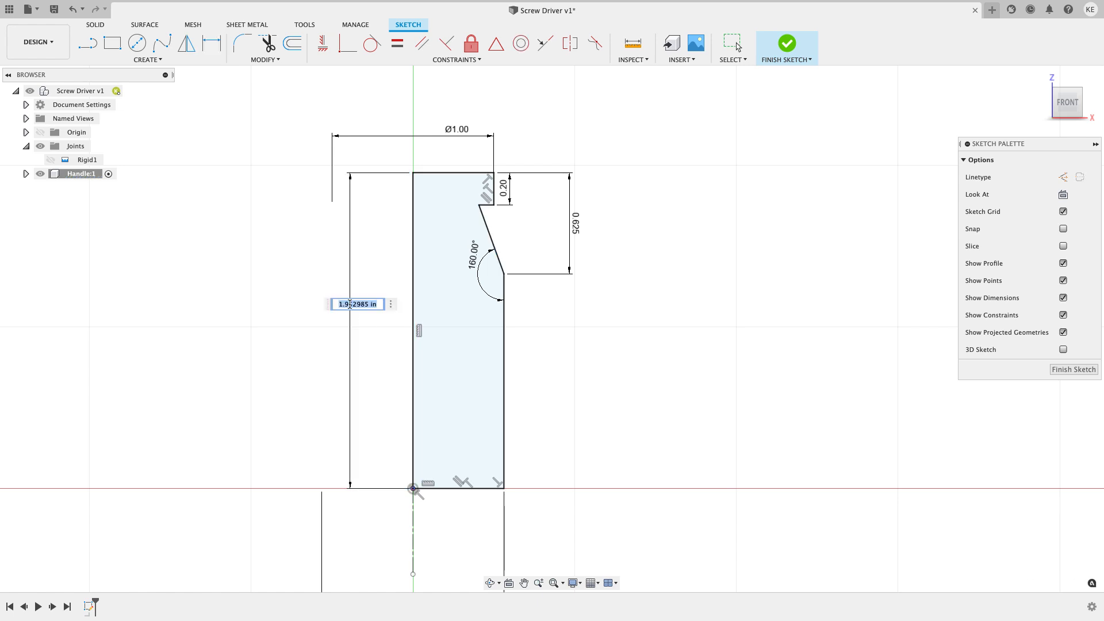
text(han)
click(388, 322)
key(Return)
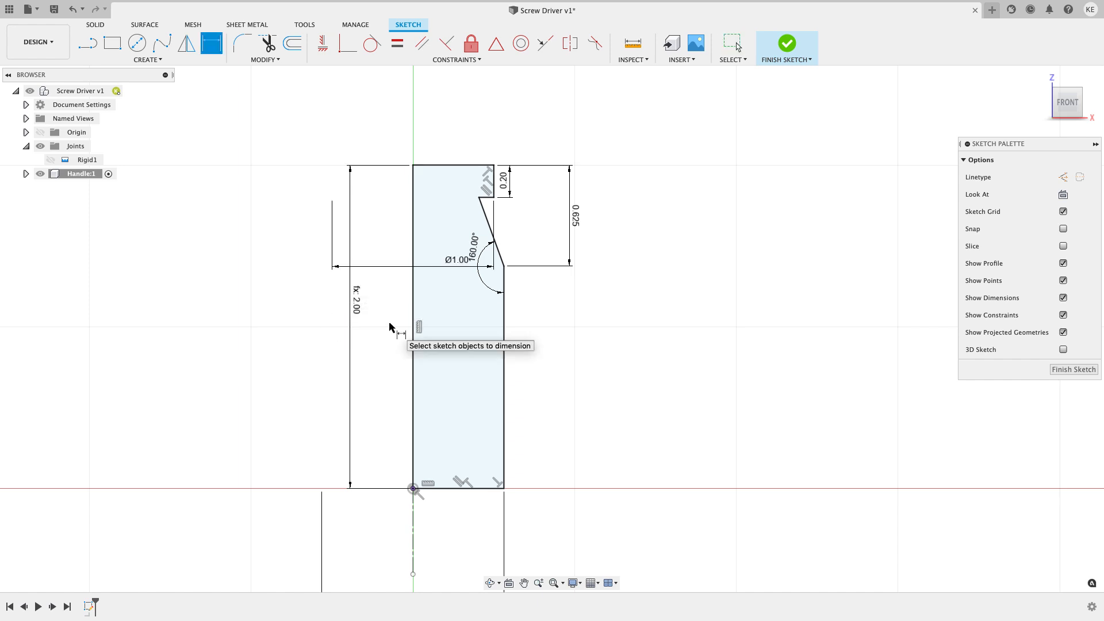
Step: Move the Ø1.00 dimension back above the profile and bring the Ø1.125, 0.625 and 2.00 dimensions closer to it
key(Escape)
drag(457, 260, 429, 115)
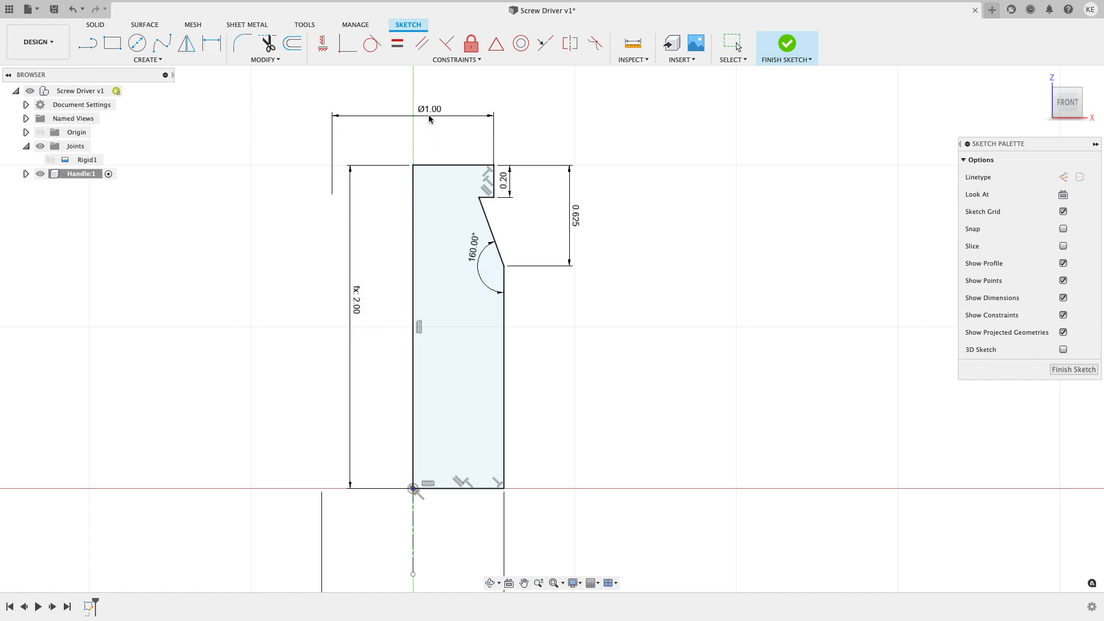
scroll(432, 240, down, 2)
drag(440, 549, 445, 487)
scroll(498, 216, up, 2)
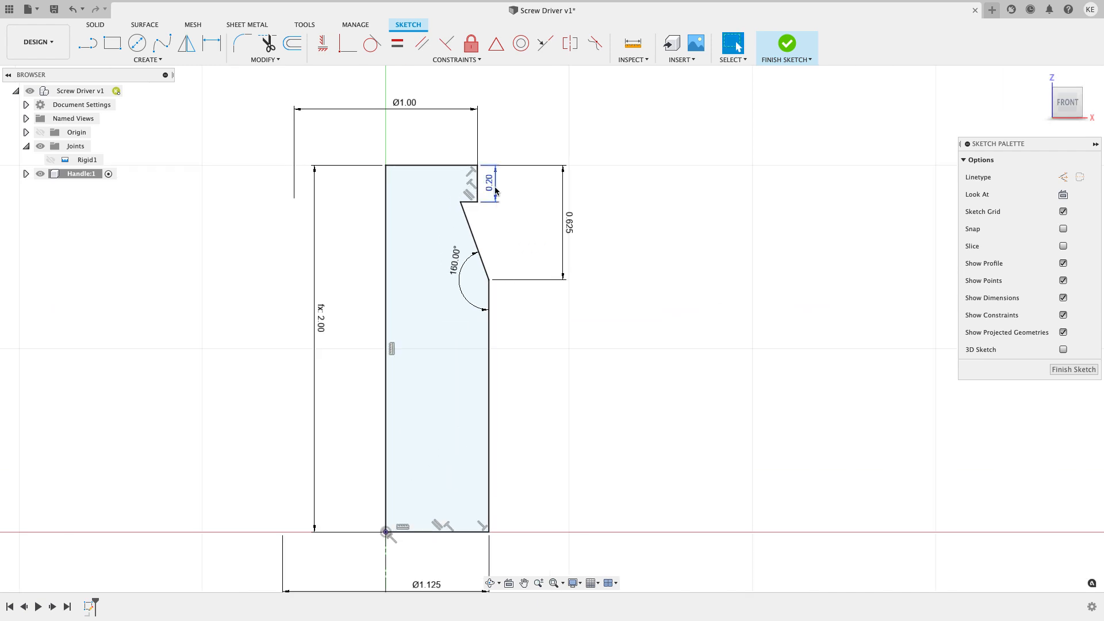
drag(565, 224, 545, 231)
drag(315, 324, 342, 289)
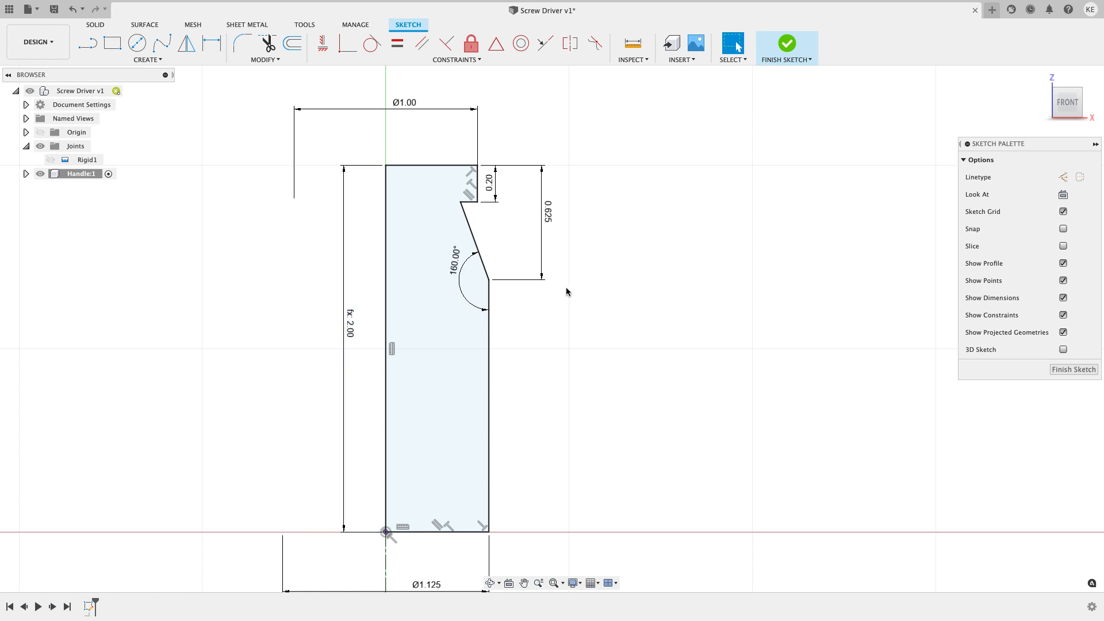
scroll(575, 292, down, 1)
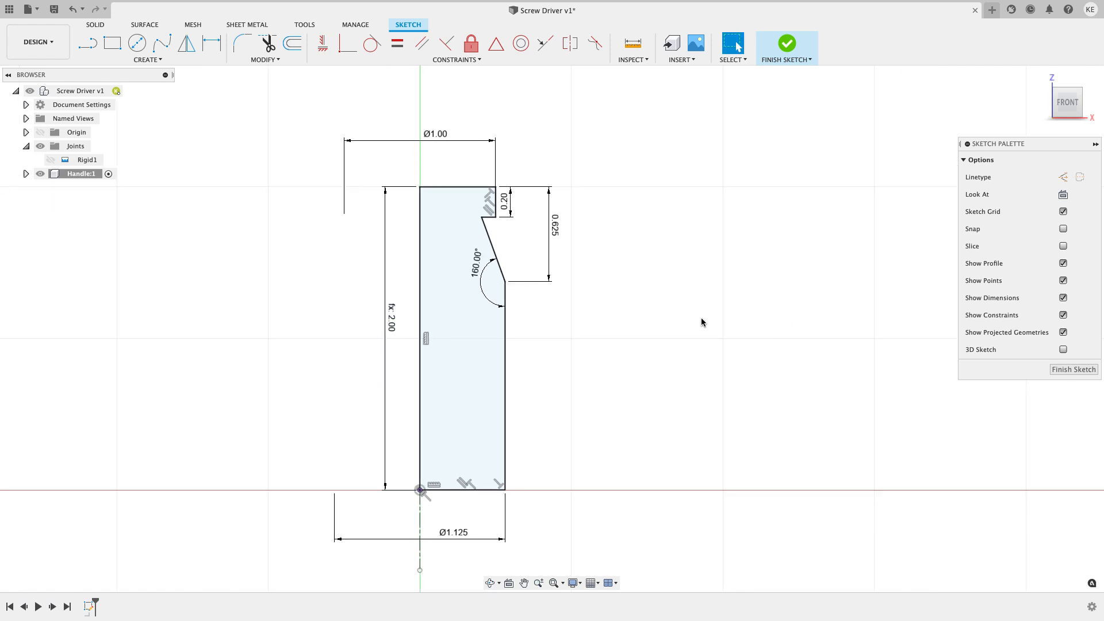
Step: Finish the sketch and revolve the half profile 360 degrees around the centerline as a new body
click(1058, 370)
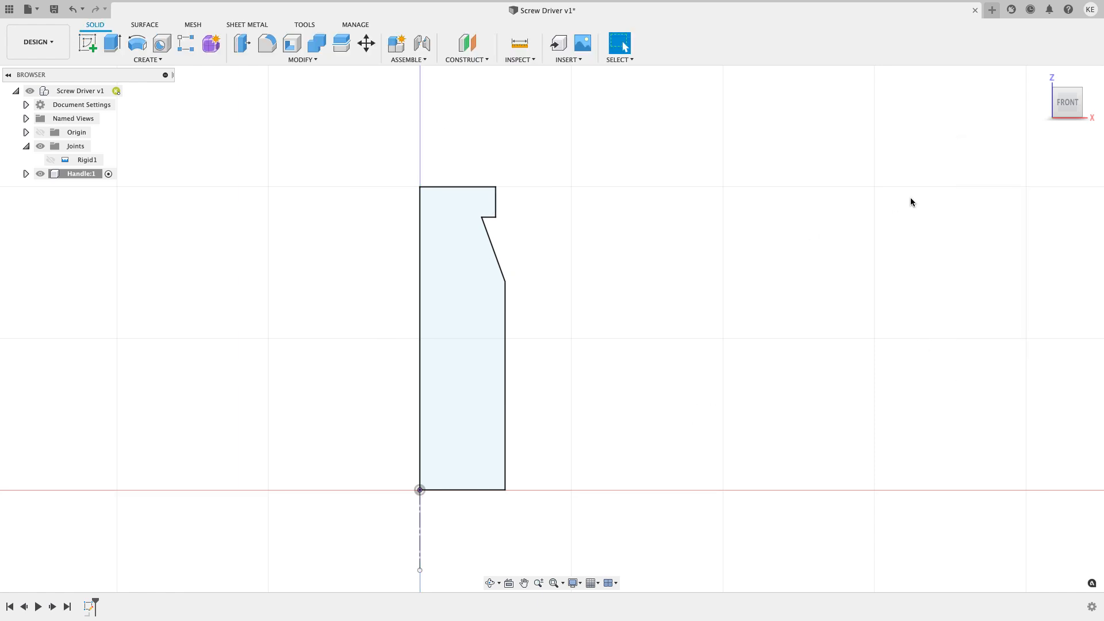
click(1041, 76)
click(548, 271)
click(137, 43)
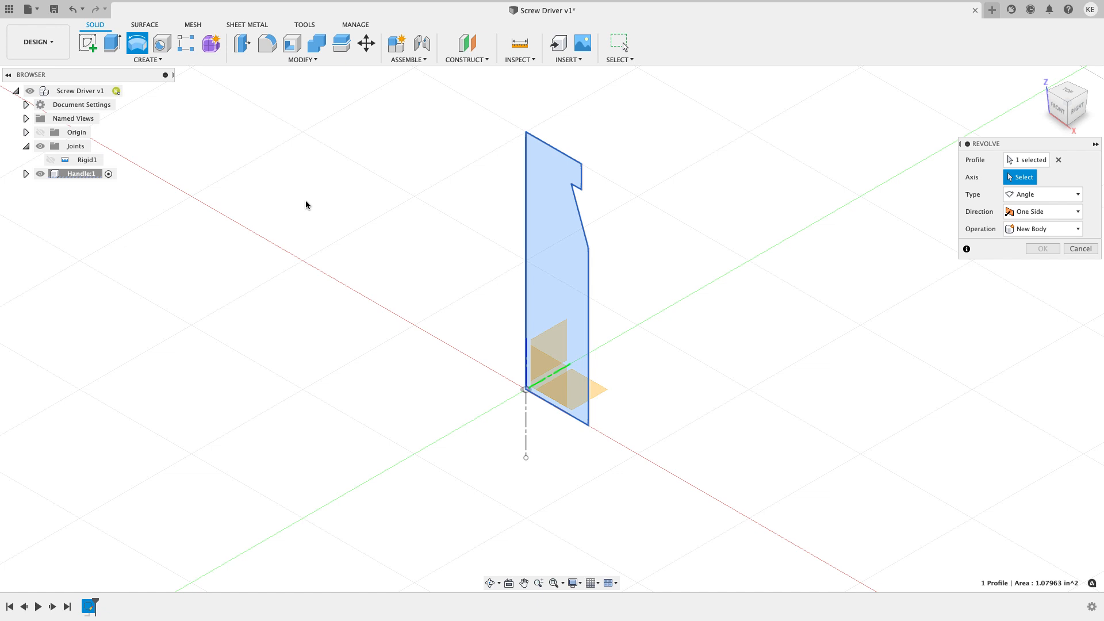
click(524, 426)
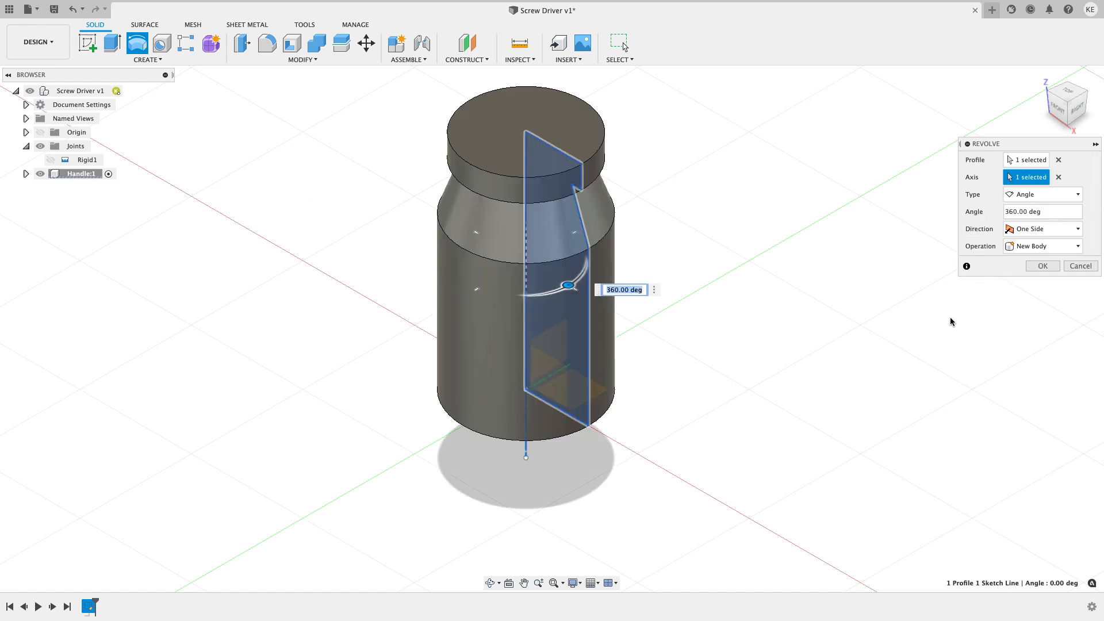
click(1043, 265)
Step: Start a sketch on the vertical front plane through the handle's axis and turn on Slice
mouse_move(803, 313)
shift+middle_down()
mouse_move(779, 316)
mouse_move(786, 283)
mouse_move(787, 316)
shift+middle_up()
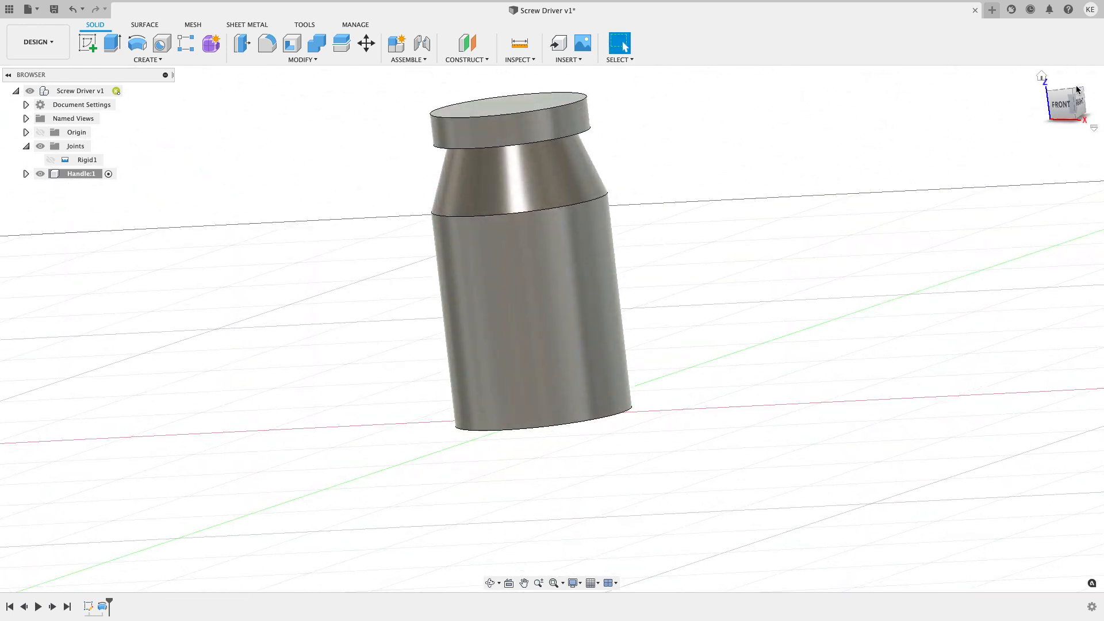
shift+middle_drag(961, 177, 807, 199)
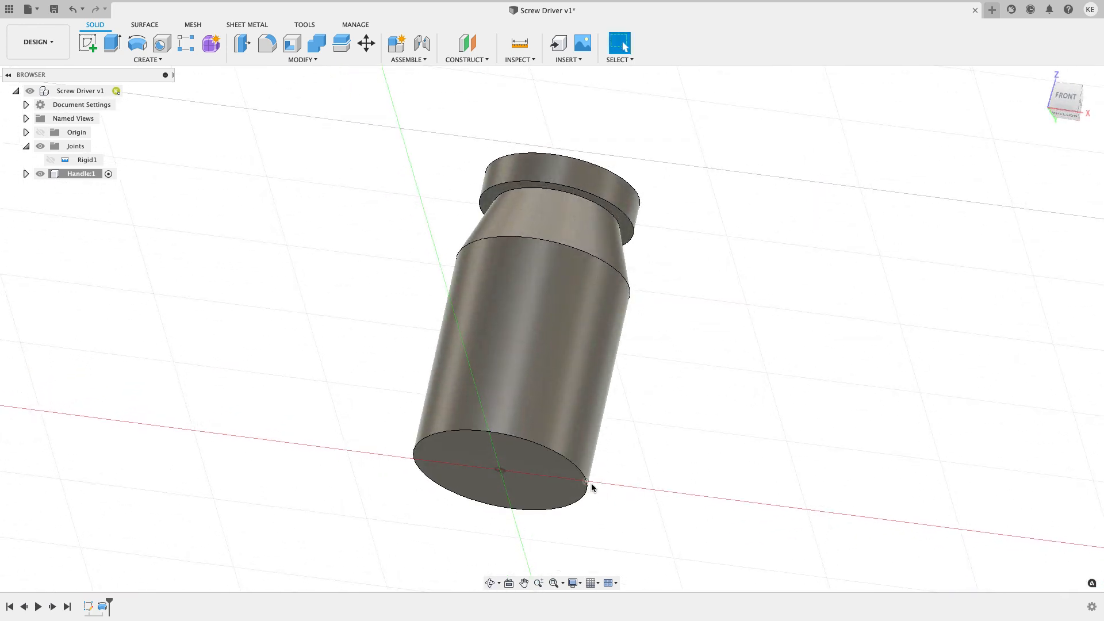
mouse_move(517, 356)
shift+middle_down()
mouse_move(566, 369)
mouse_move(536, 401)
mouse_move(543, 443)
shift+middle_up()
click(545, 449)
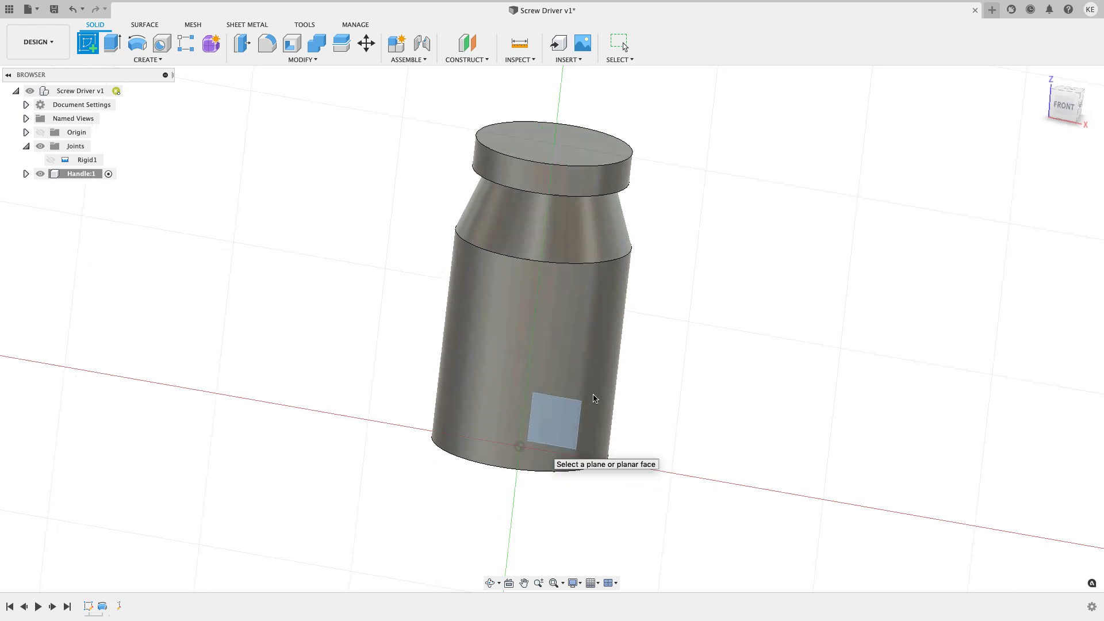
middle_drag(677, 266, 579, 365)
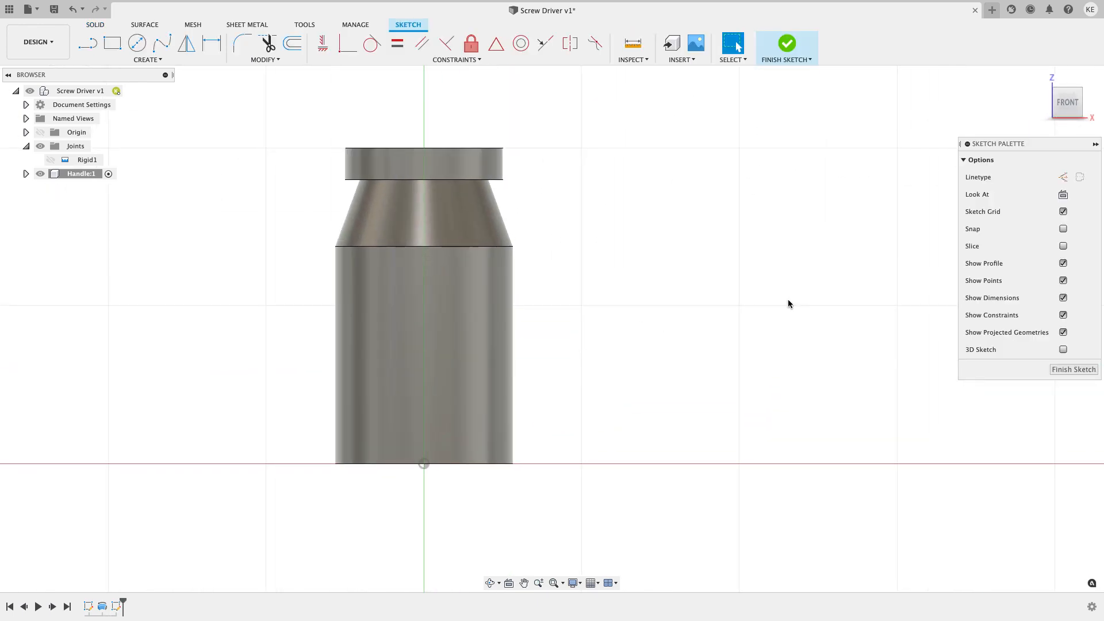
middle_drag(788, 312, 783, 323)
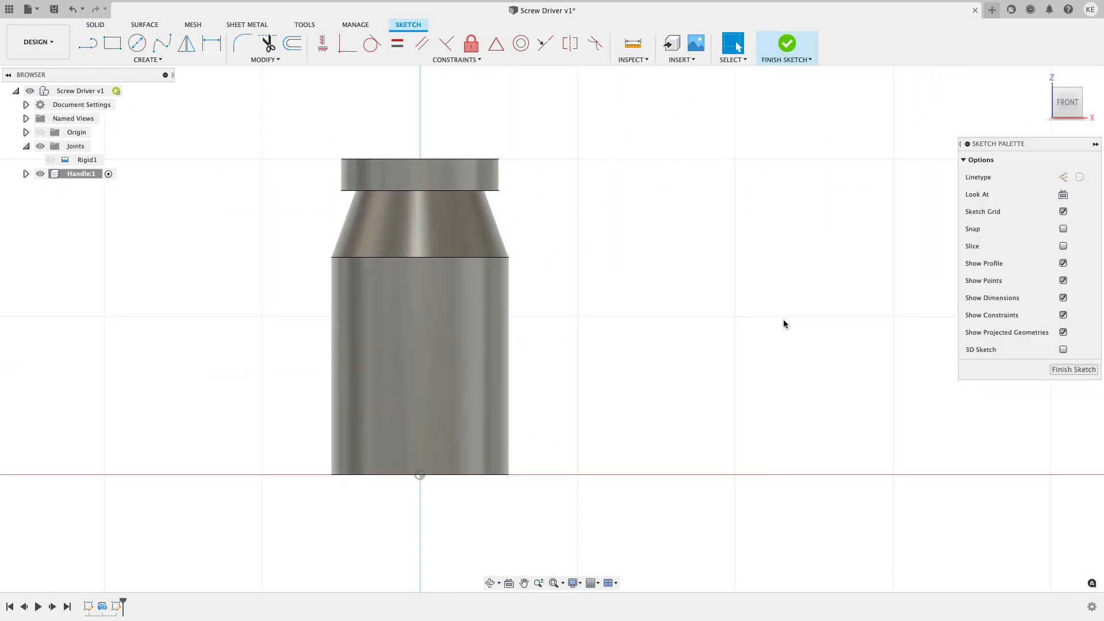
click(1063, 246)
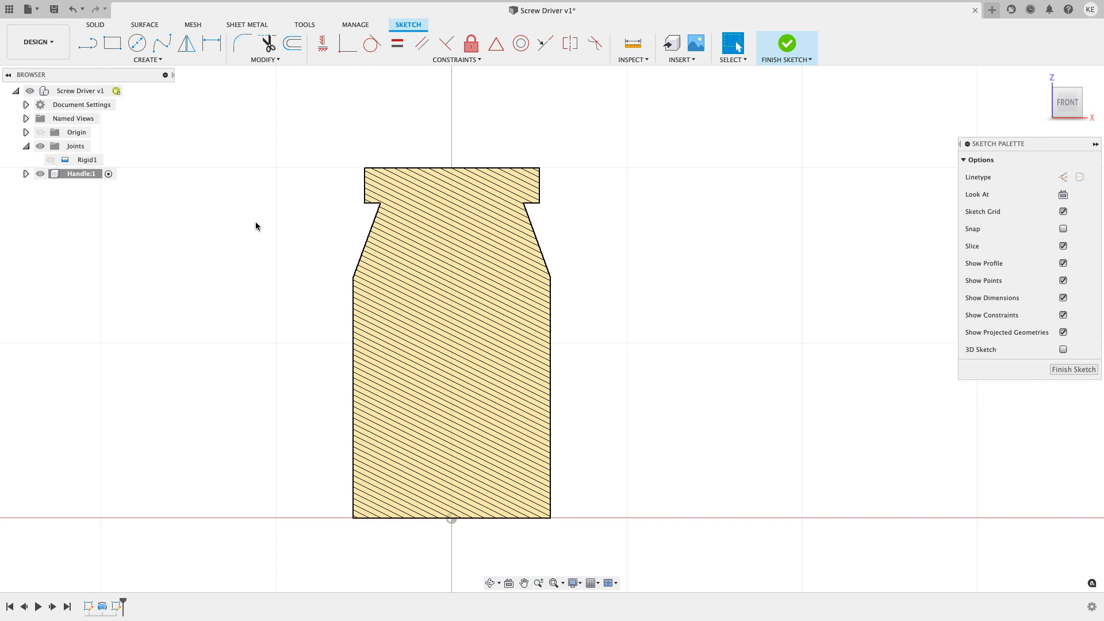
Step: Intersect the whole handle body with the sketch plane, using the Bodies selection filter and keeping the projection link
click(88, 43)
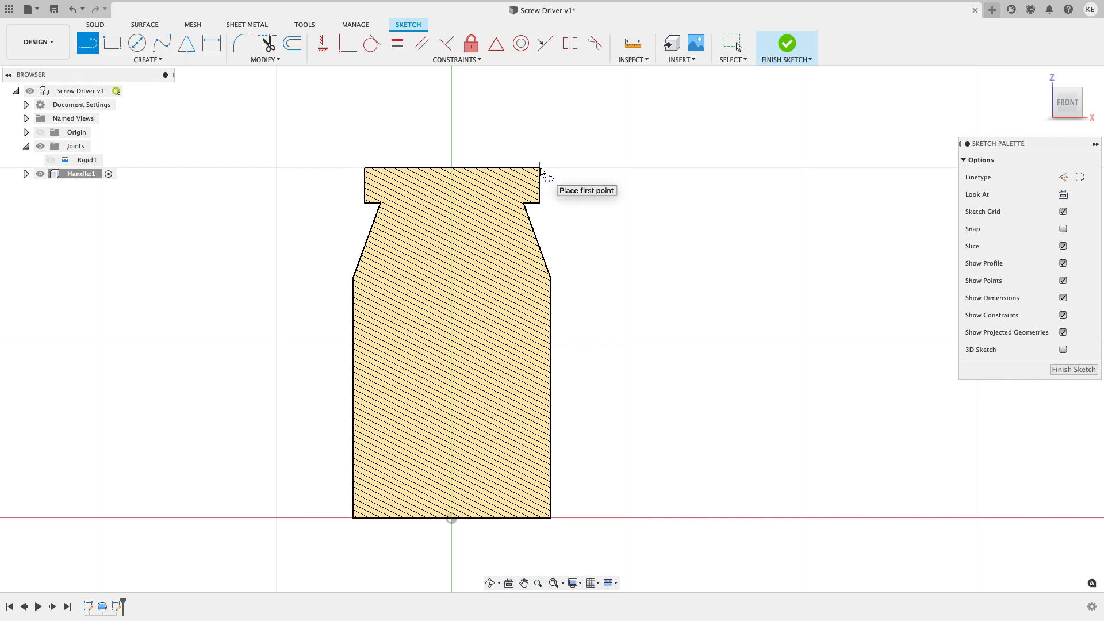
key(Escape)
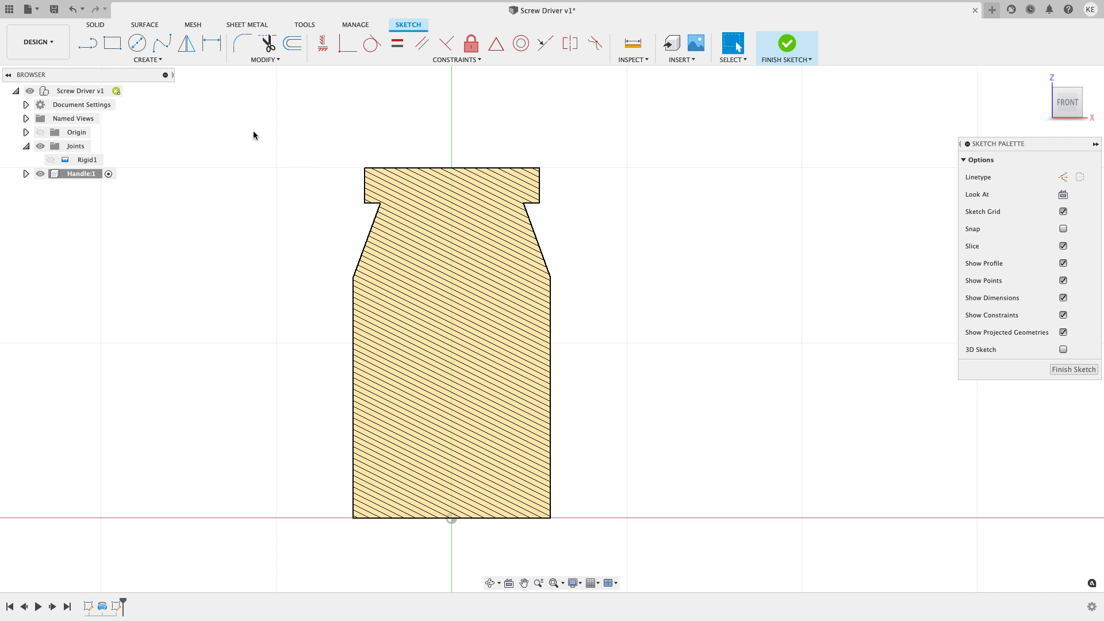
click(157, 60)
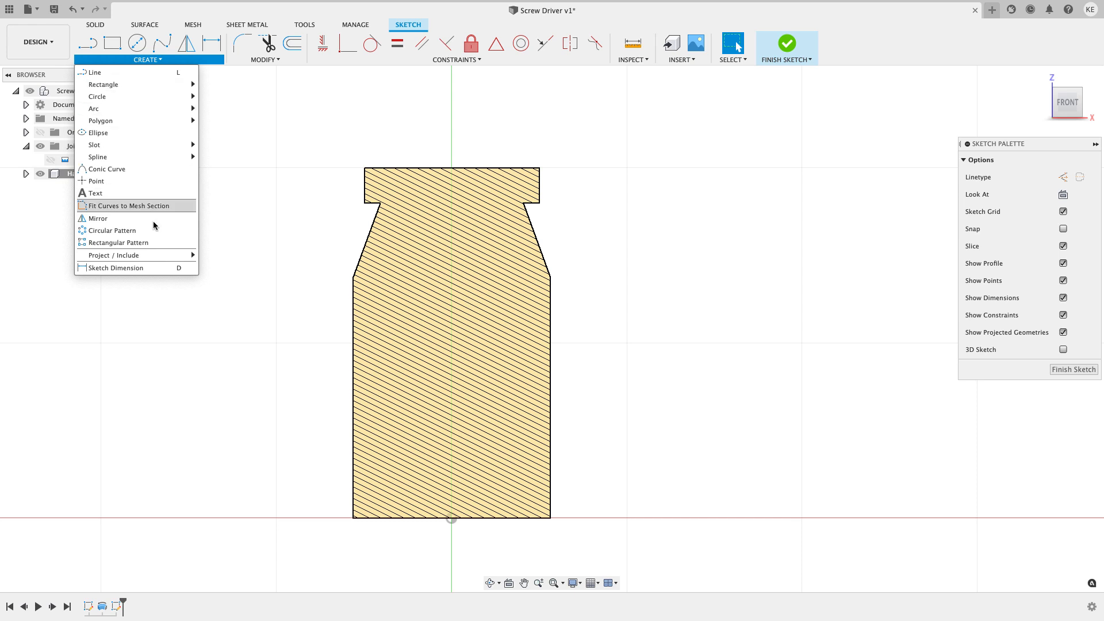
mouse_move(154, 251)
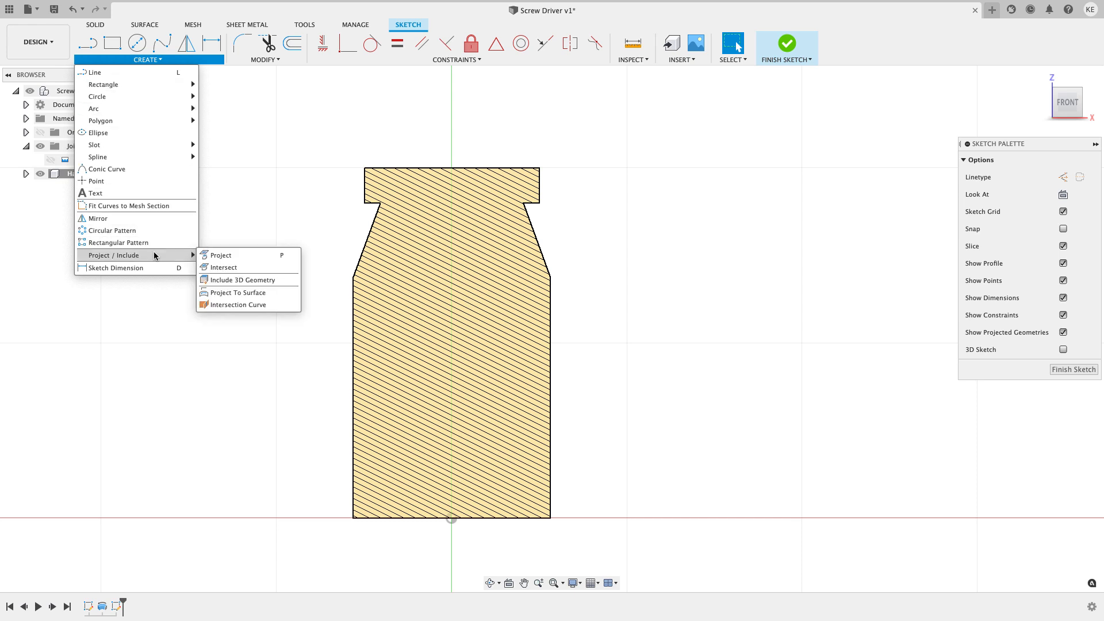
click(219, 268)
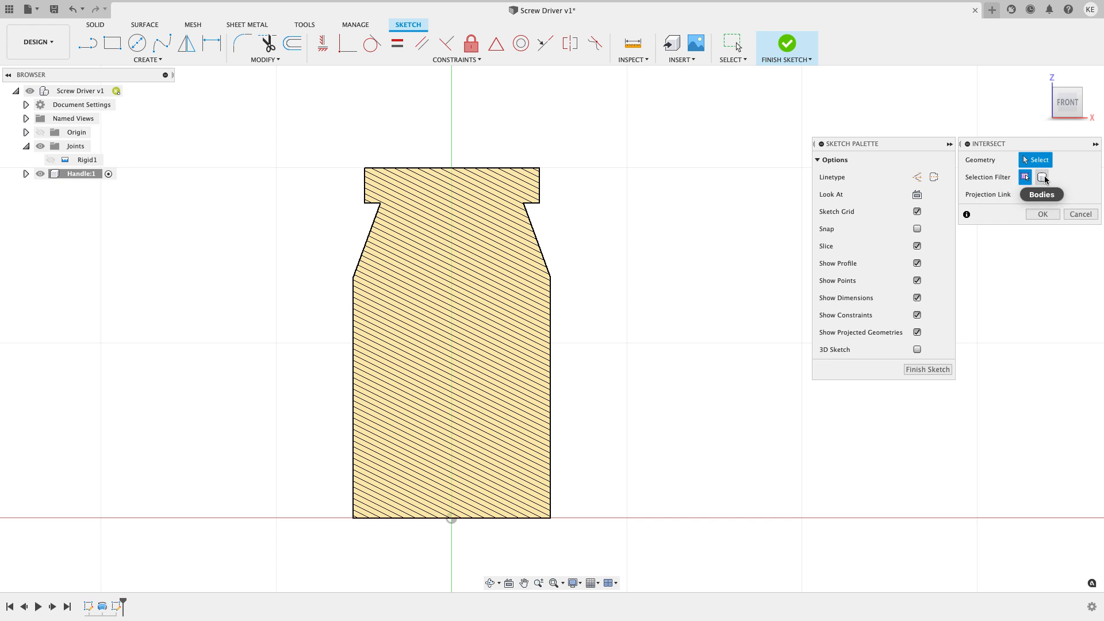
click(1042, 178)
click(540, 293)
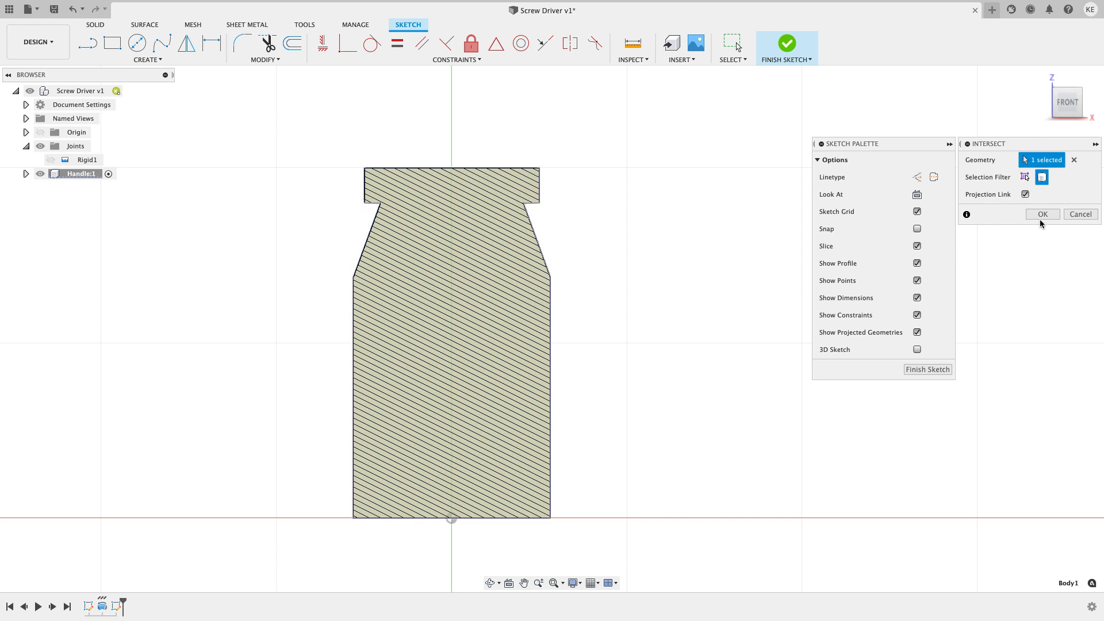
click(1043, 215)
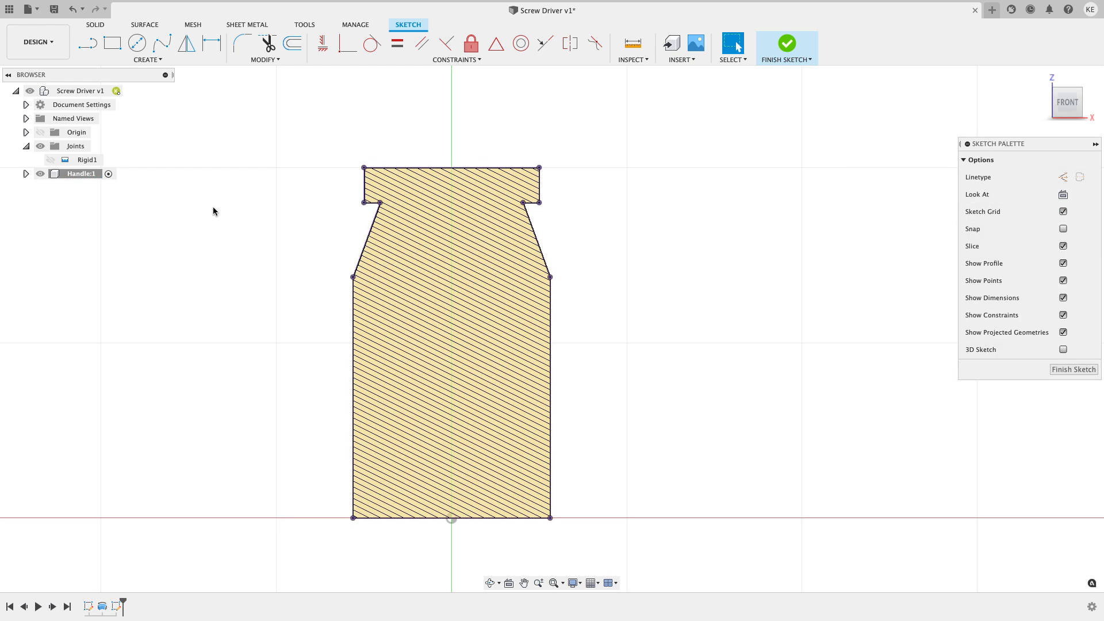
Step: Hide the Handle component's bodies to examine the intersected outline, and show them again
click(26, 173)
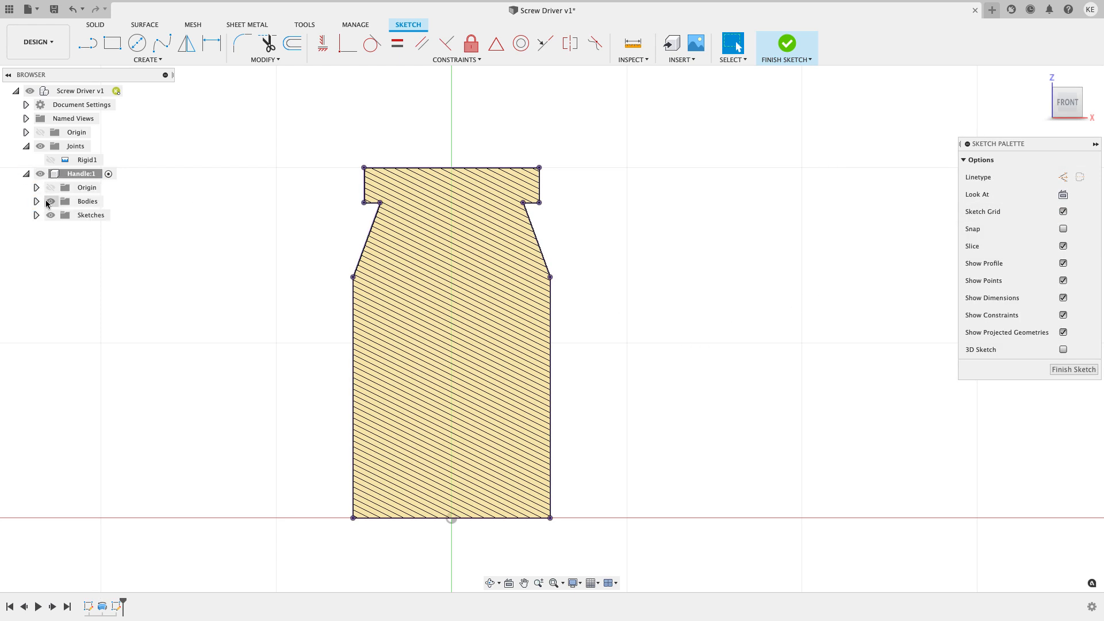
click(48, 202)
click(49, 201)
click(50, 202)
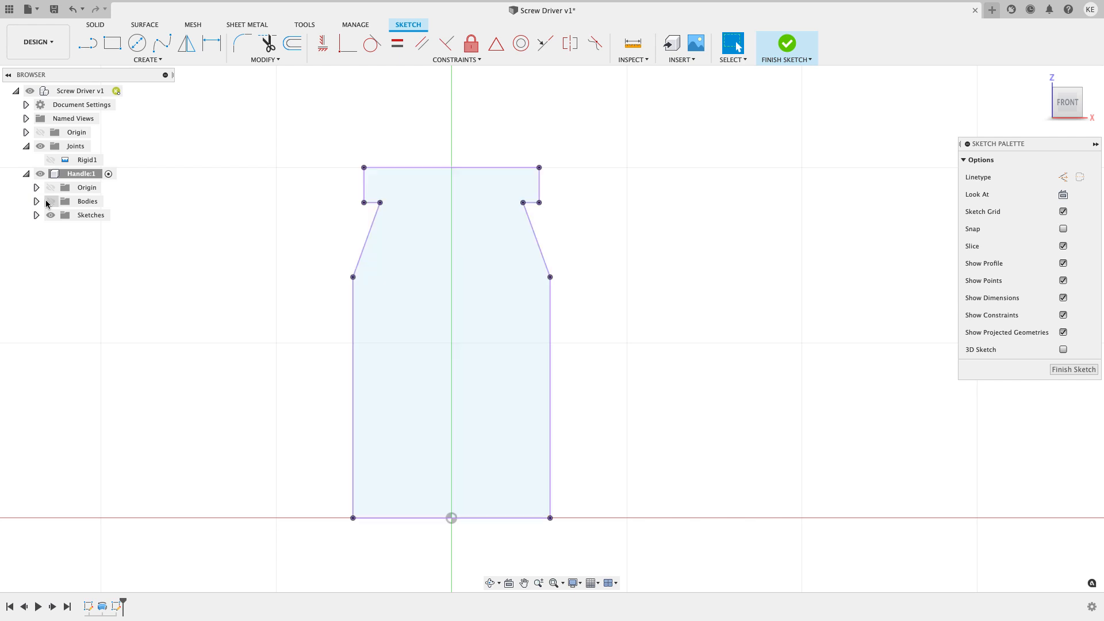
click(49, 201)
Step: Draw a 3-point arc across the outline's lower-right corner, from the bottom edge to the vertical side, tangent to the bottom edge
click(146, 59)
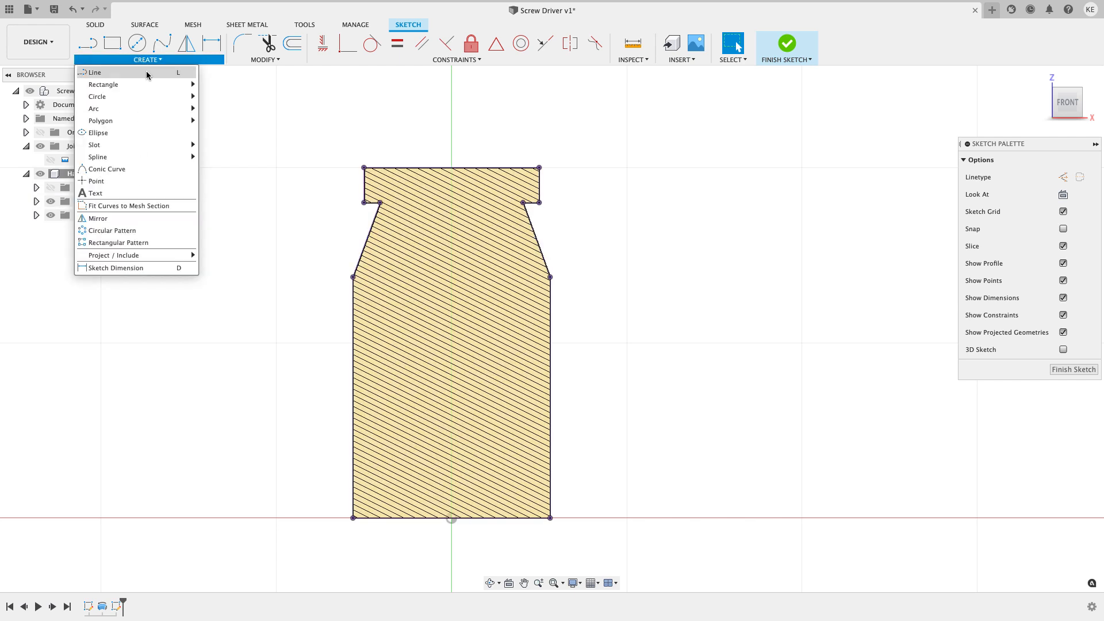
mouse_move(143, 108)
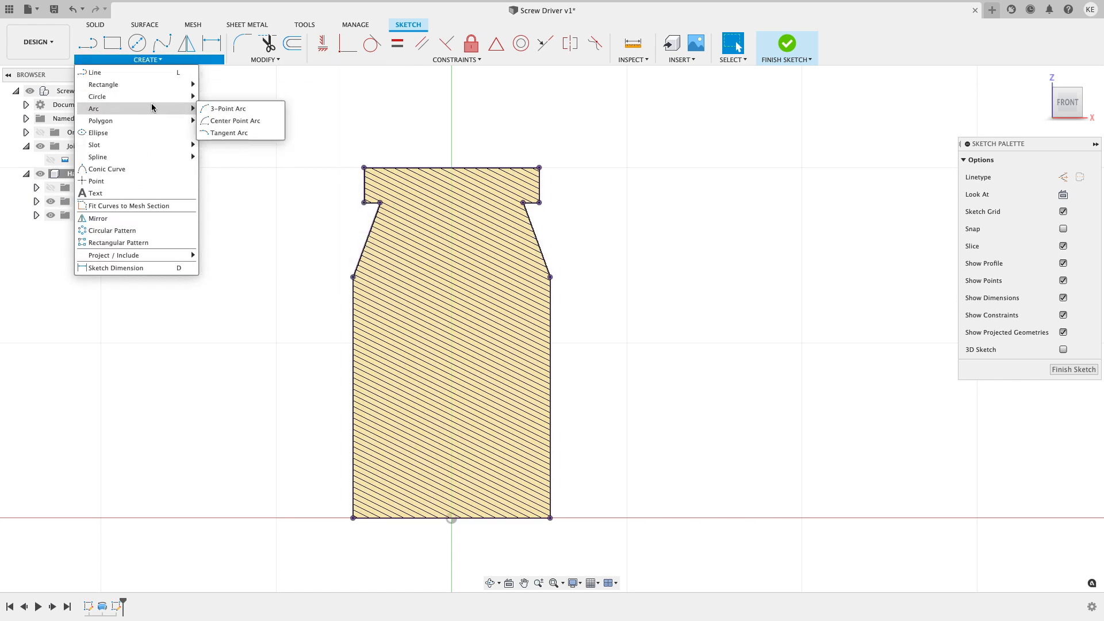
click(228, 109)
scroll(290, 310, up, 4)
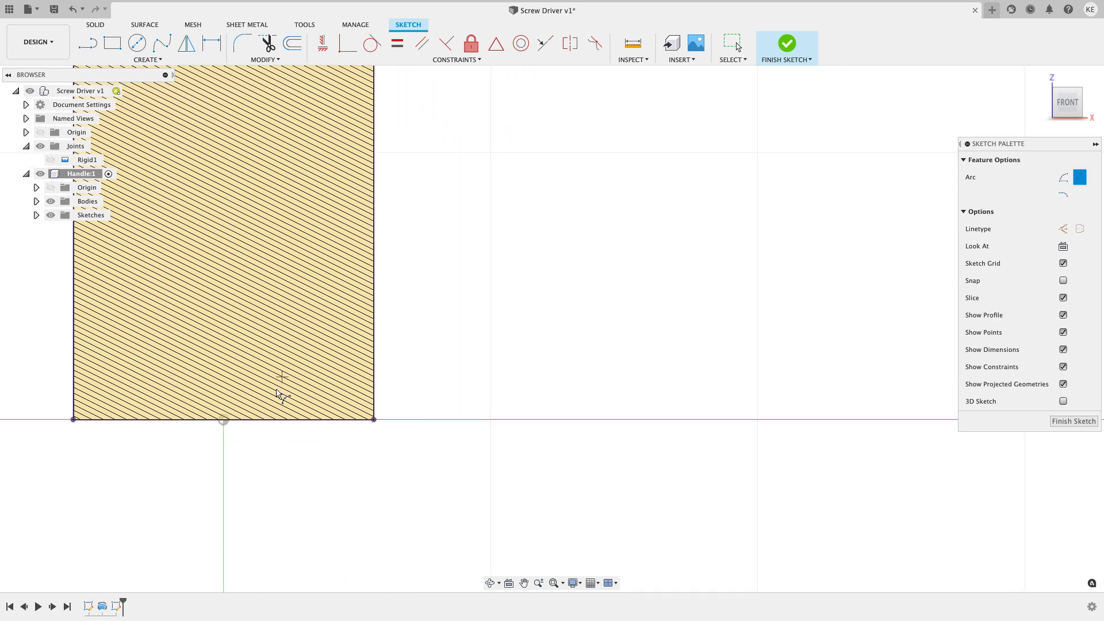
click(265, 420)
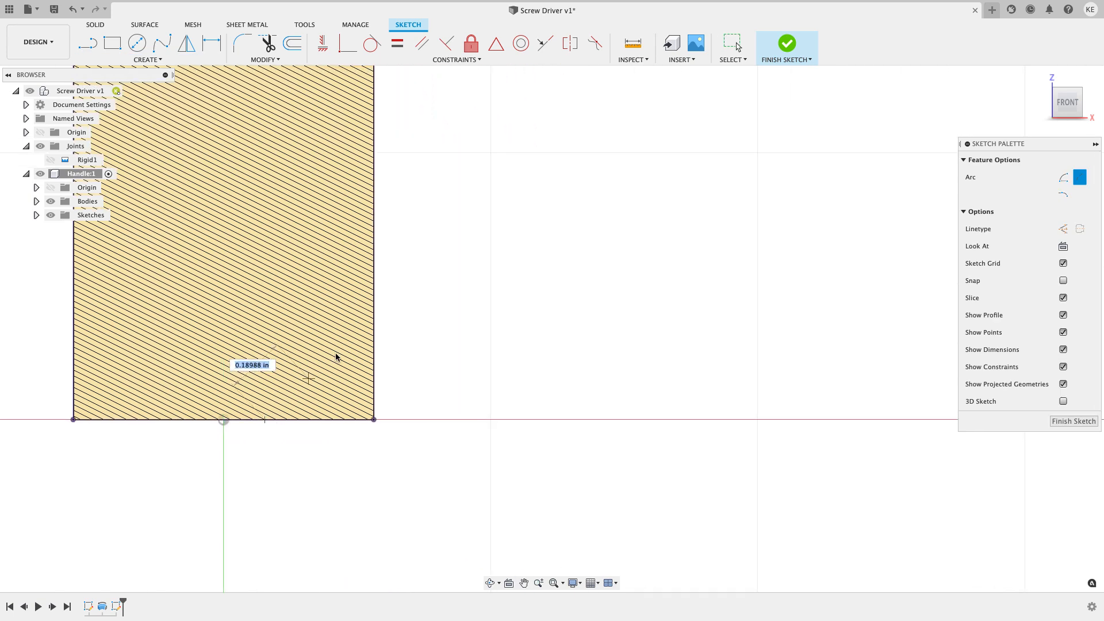
click(373, 327)
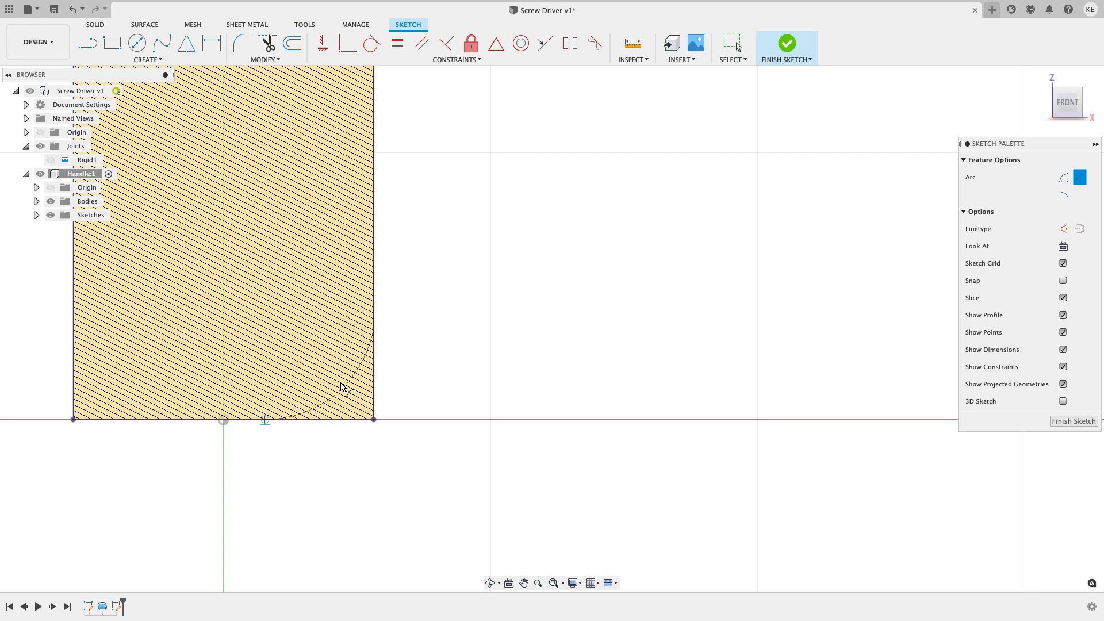
click(268, 421)
scroll(426, 368, down, 1)
mouse_move(427, 368)
middle_down()
mouse_move(481, 361)
mouse_move(545, 334)
middle_up()
key(Escape)
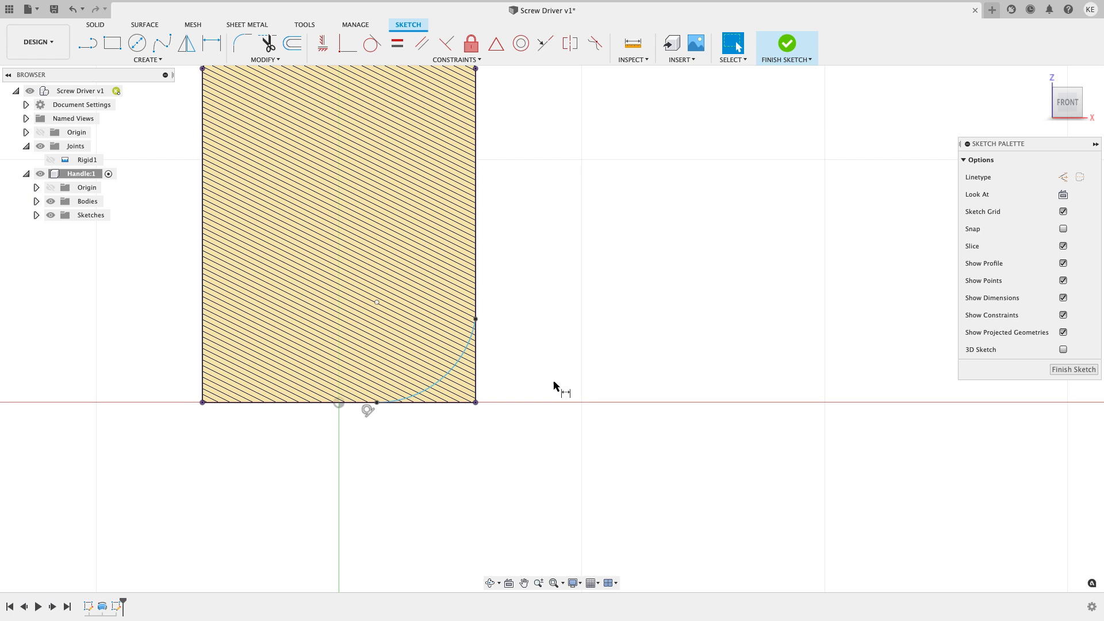
Step: Dimension the horizontal distance between the arc's lower endpoint and the outline's lower-right corner as 0.4375 in
key(d)
click(476, 403)
click(377, 403)
click(411, 451)
text(.43)
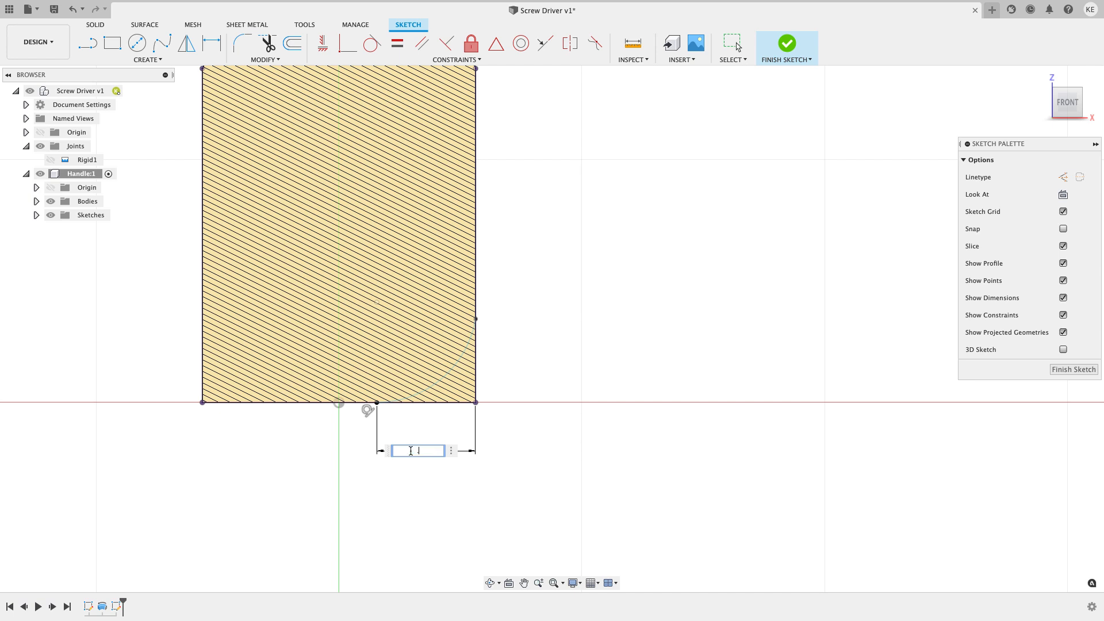
text(75)
key(Return)
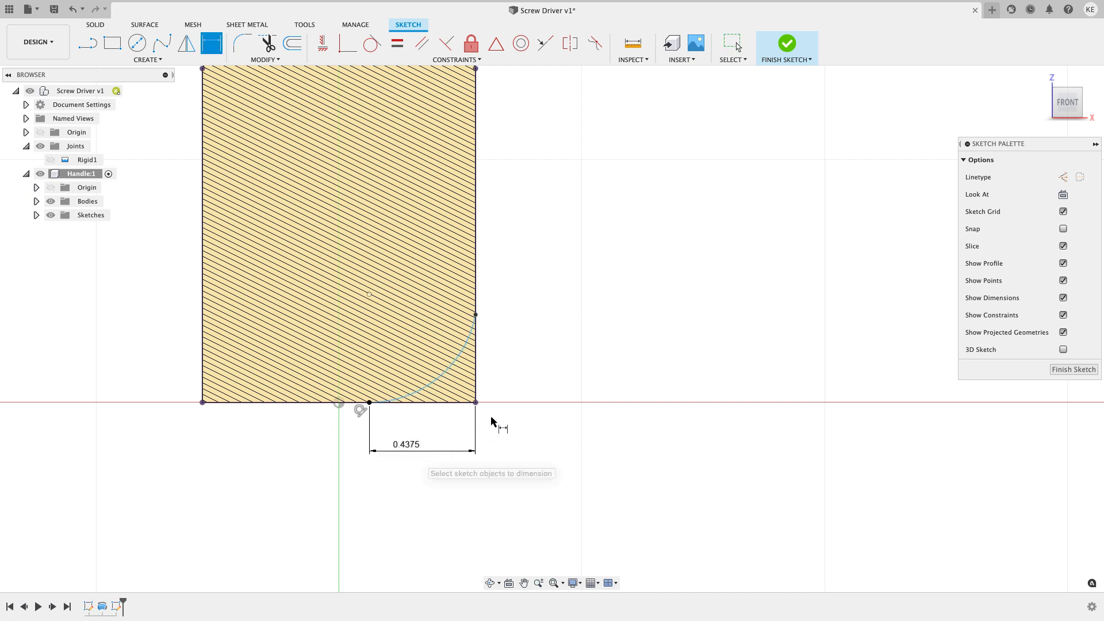
Step: Dimension the corner arc's radius as 0.75 in
click(460, 365)
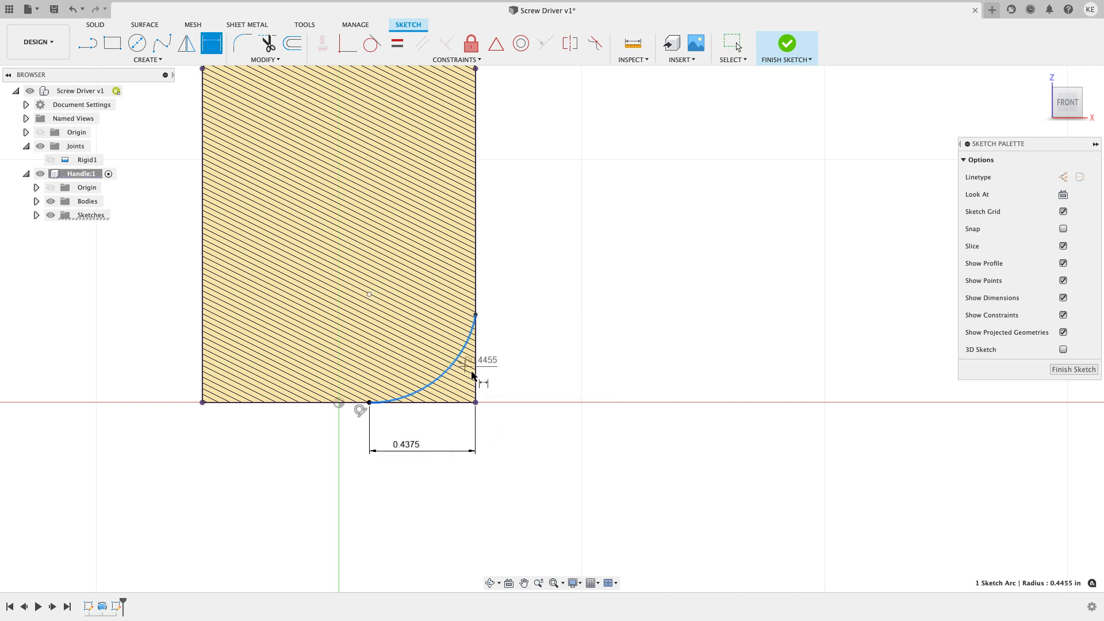
click(515, 416)
key(BackSpace)
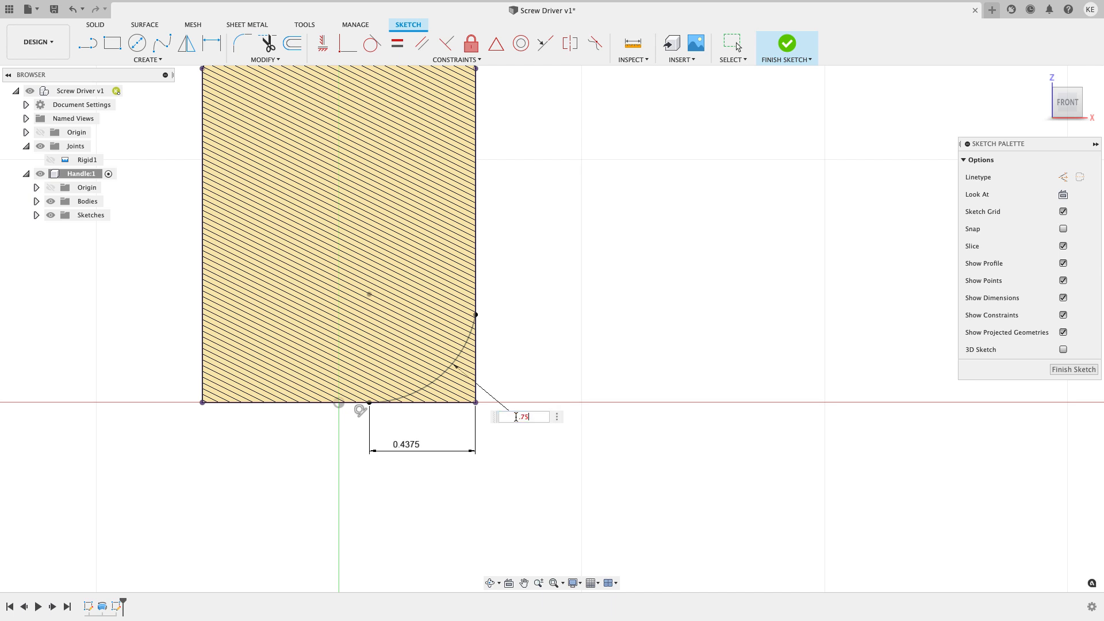
text(.75)
key(Return)
key(Escape)
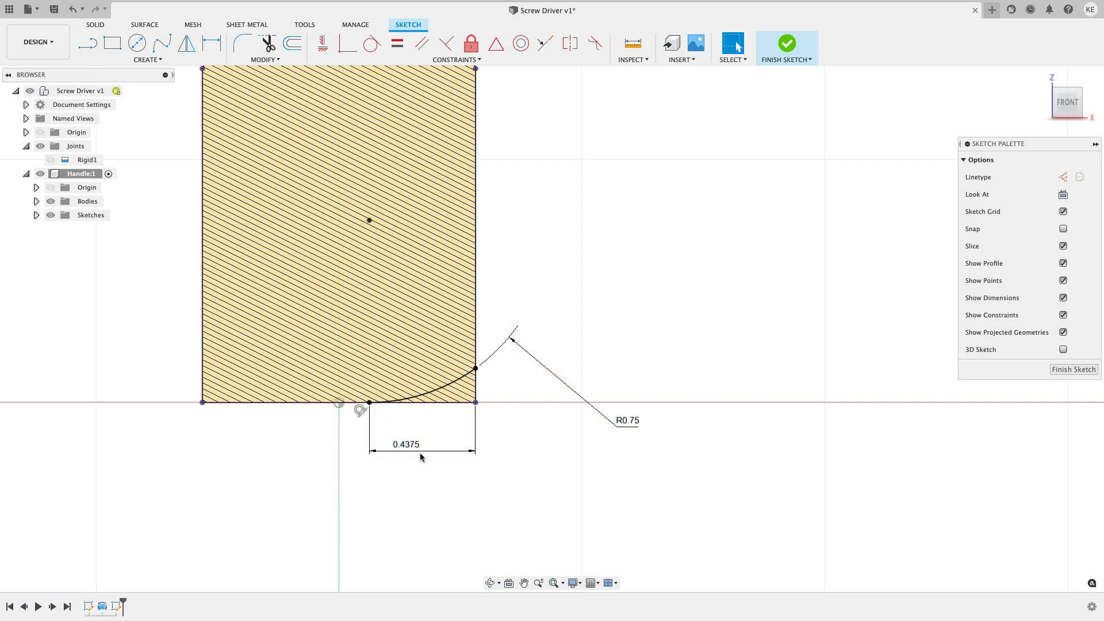
Step: Revolve the small corner profile outside the arc around the vertical Z axis to cut the handle's lower end into a rounded shape
scroll(589, 371, down, 1)
scroll(589, 371, down, 2)
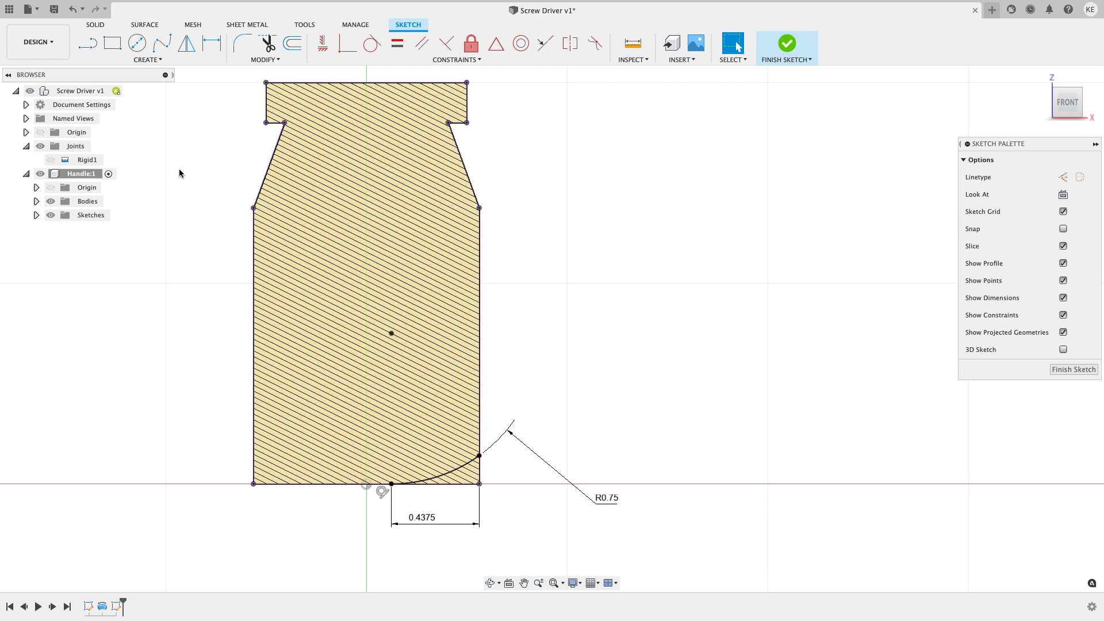
click(96, 25)
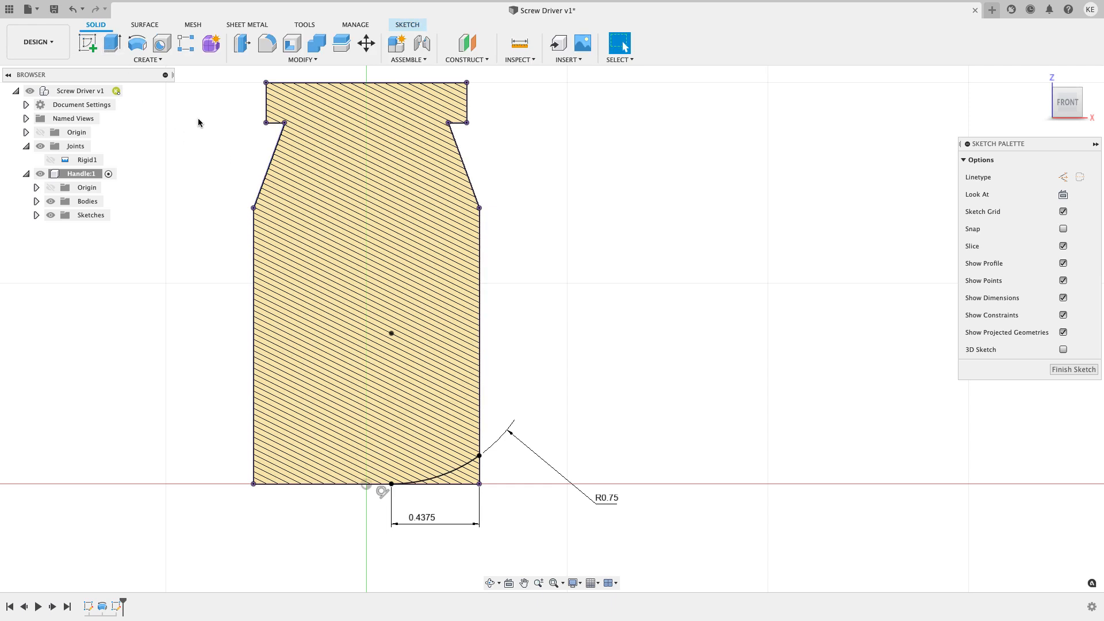
click(137, 43)
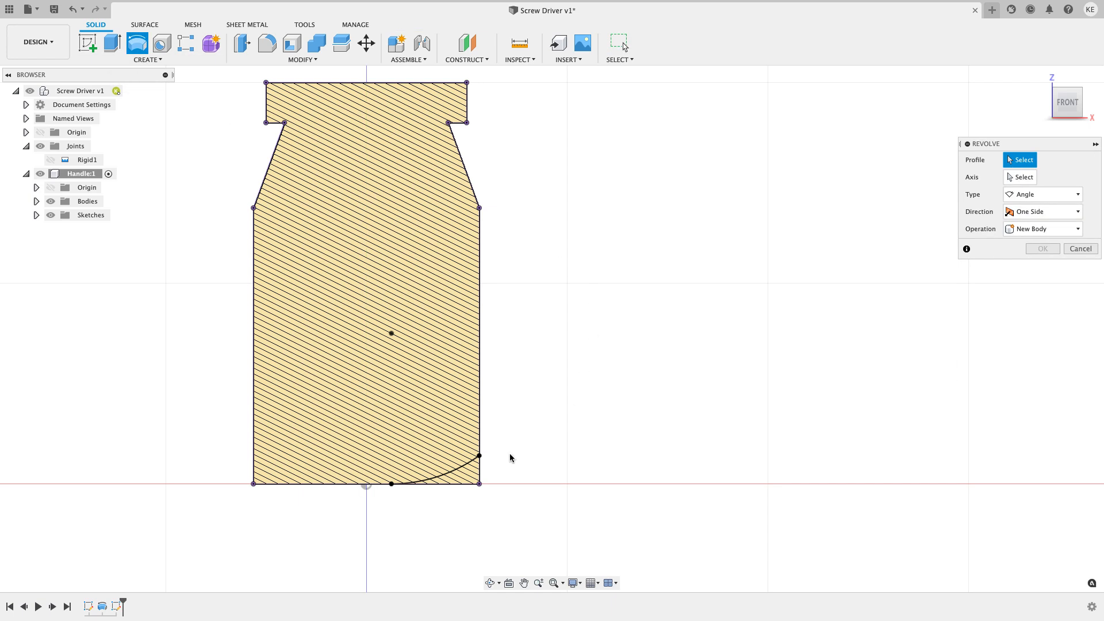
click(470, 475)
shift+middle_drag(605, 390, 565, 402)
click(1007, 176)
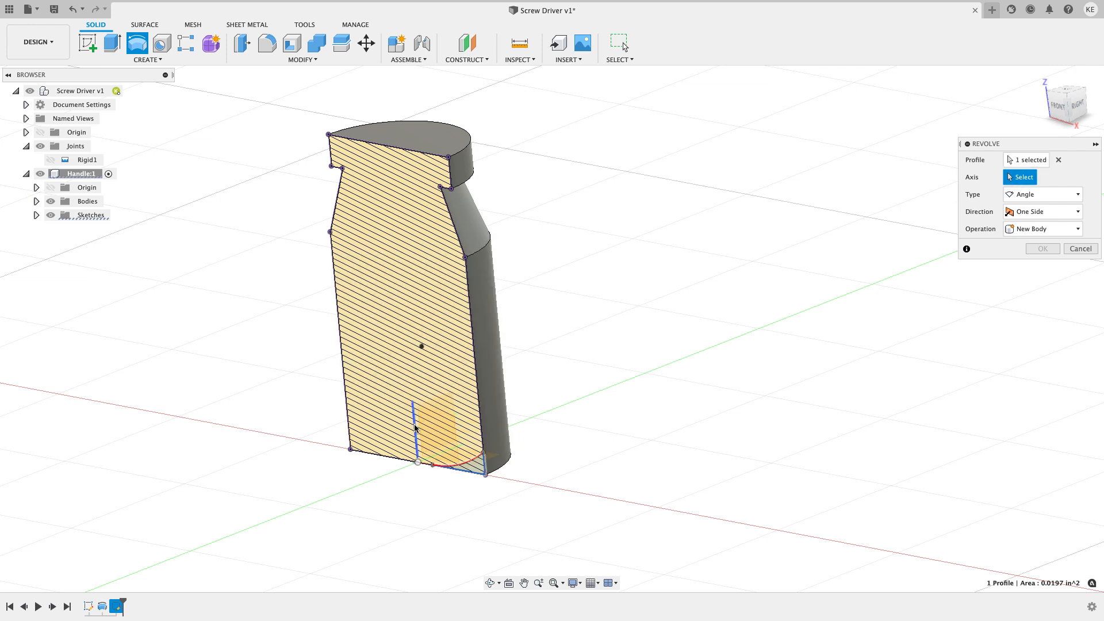
click(489, 365)
shift+middle_drag(725, 360, 713, 339)
click(1042, 283)
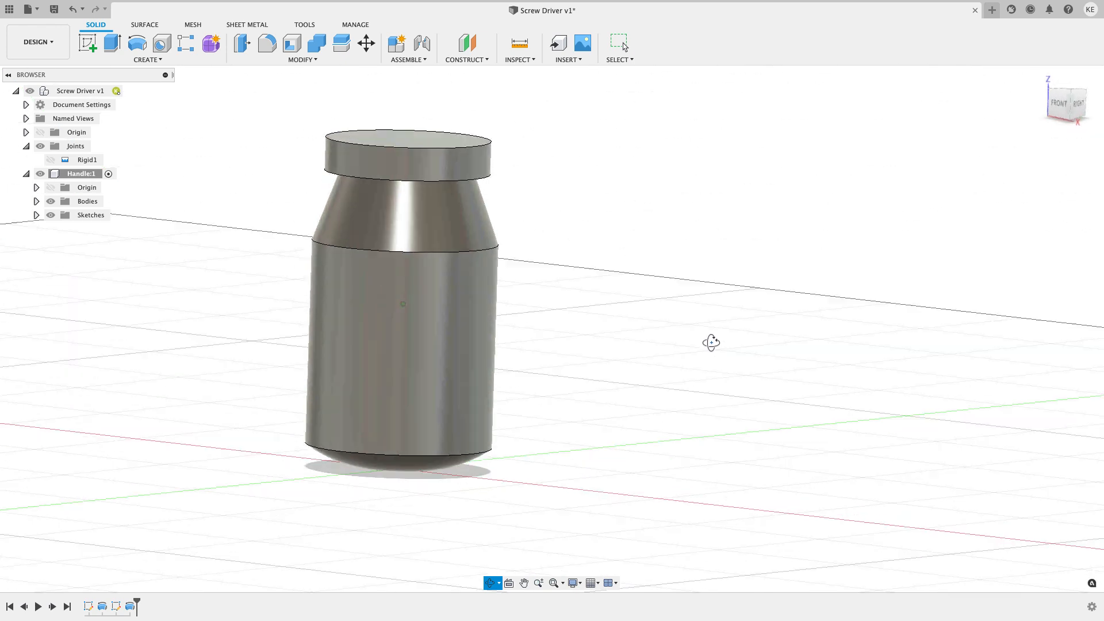
Step: Fillet the edge between the handle's tapered neck and its cylindrical grip with a 0.25 in radius
click(1074, 93)
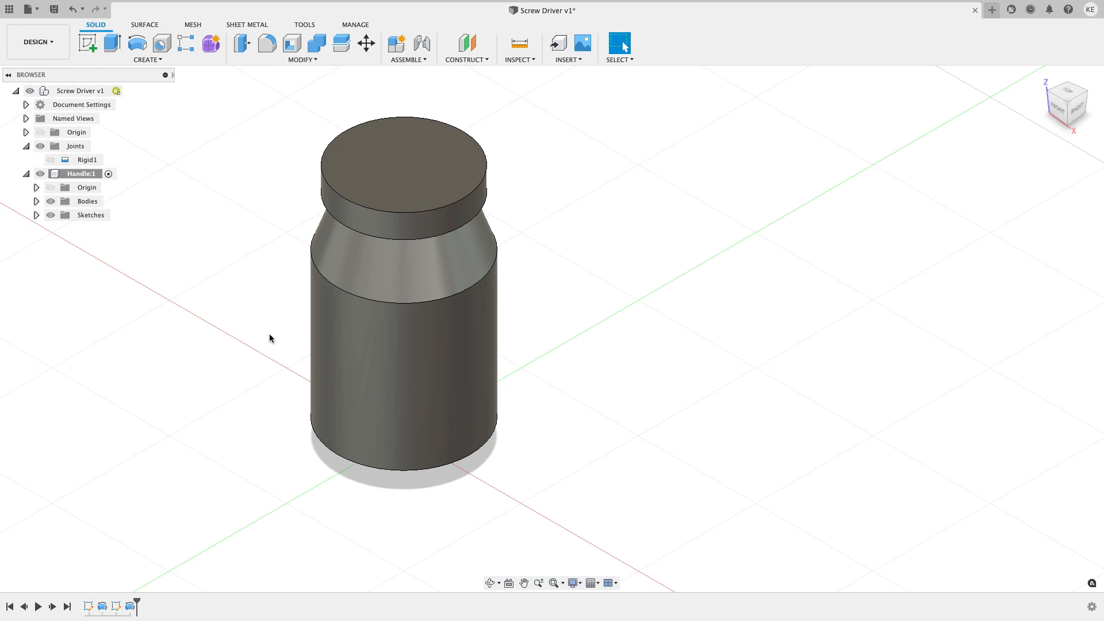
click(331, 288)
click(261, 301)
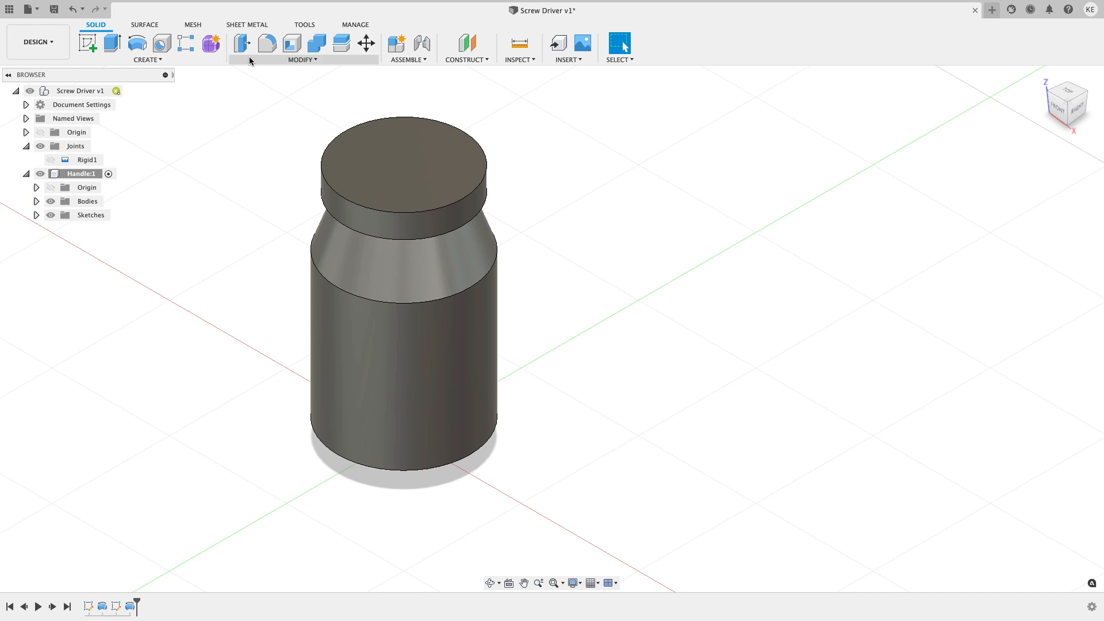
click(267, 43)
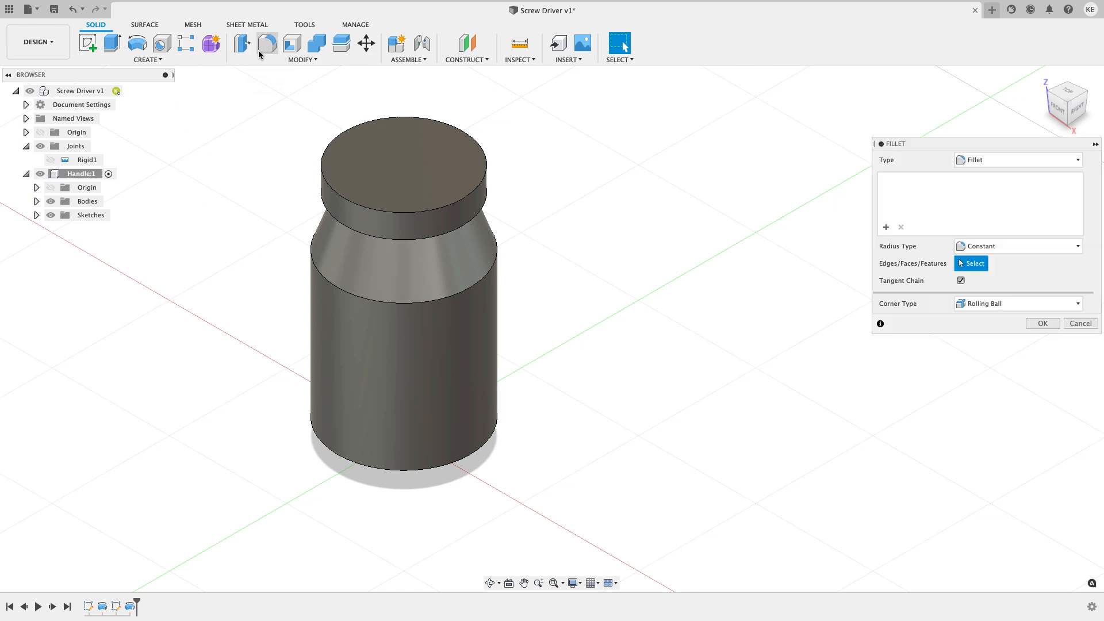
click(322, 273)
text(.25)
click(1029, 342)
Step: Start a sketch on the handle's top face and draw a 2 in diameter construction circle centred on the origin
shift+middle_drag(719, 337, 679, 331)
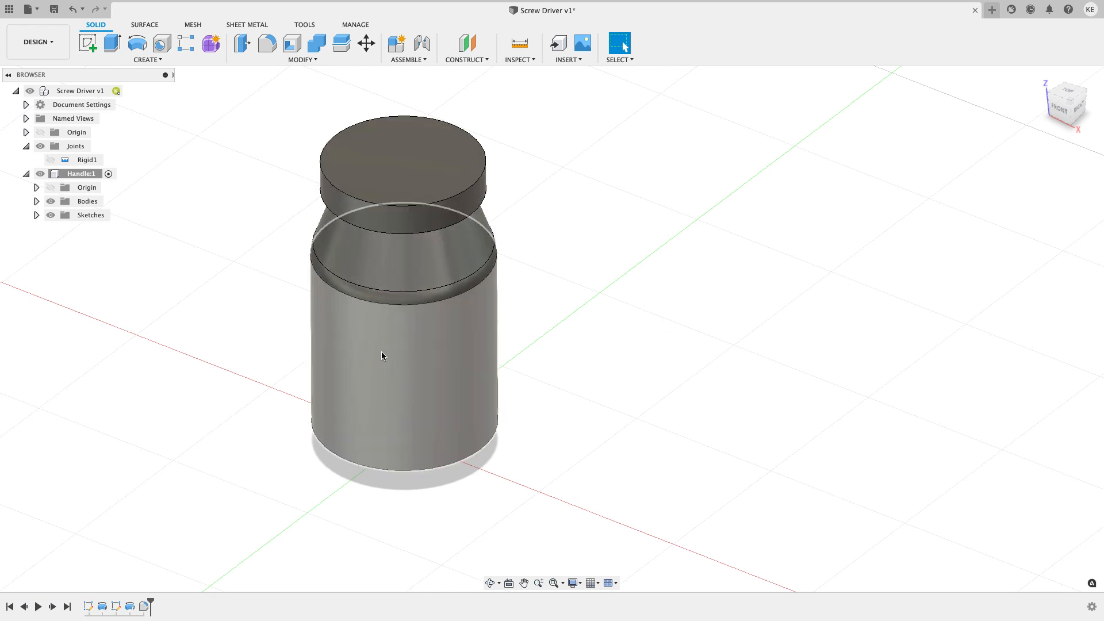
click(88, 43)
click(373, 185)
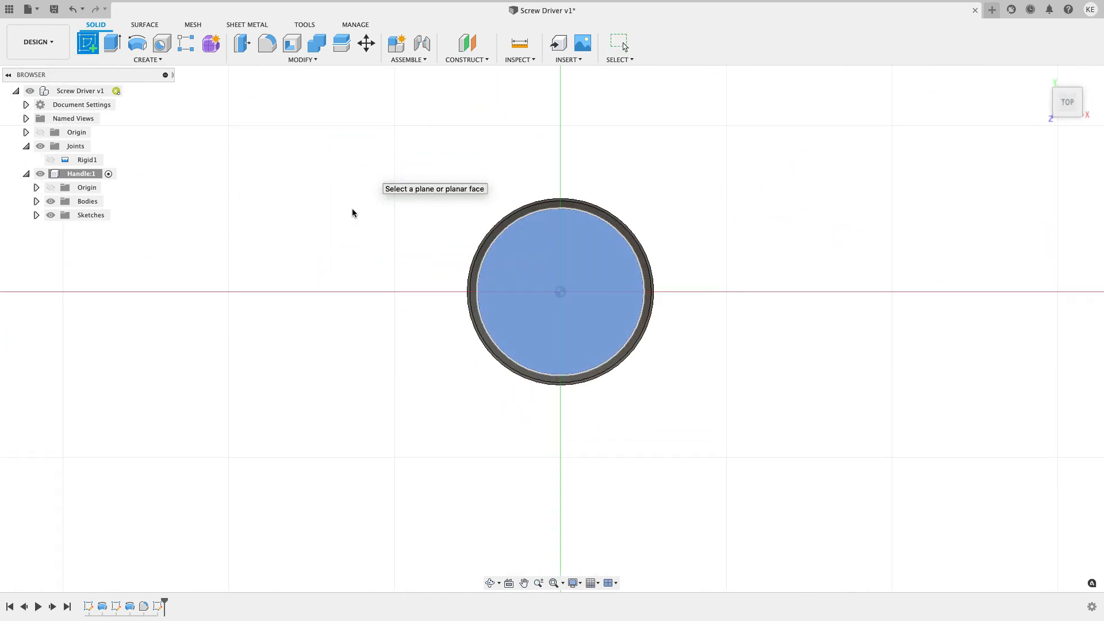
middle_drag(352, 212, 250, 242)
key(c)
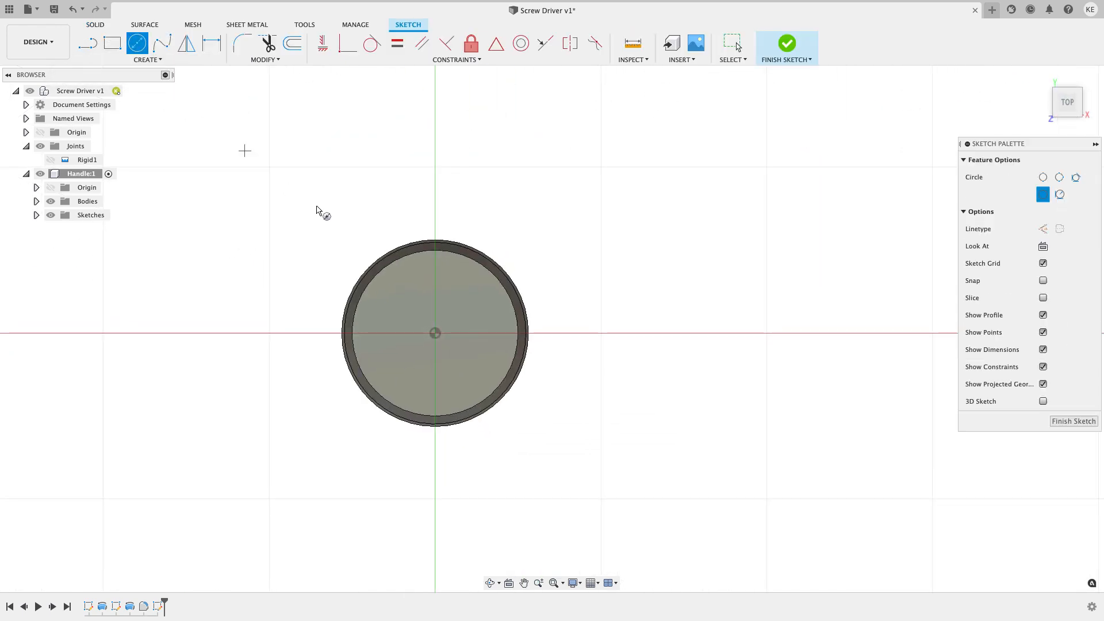
click(1043, 228)
click(435, 337)
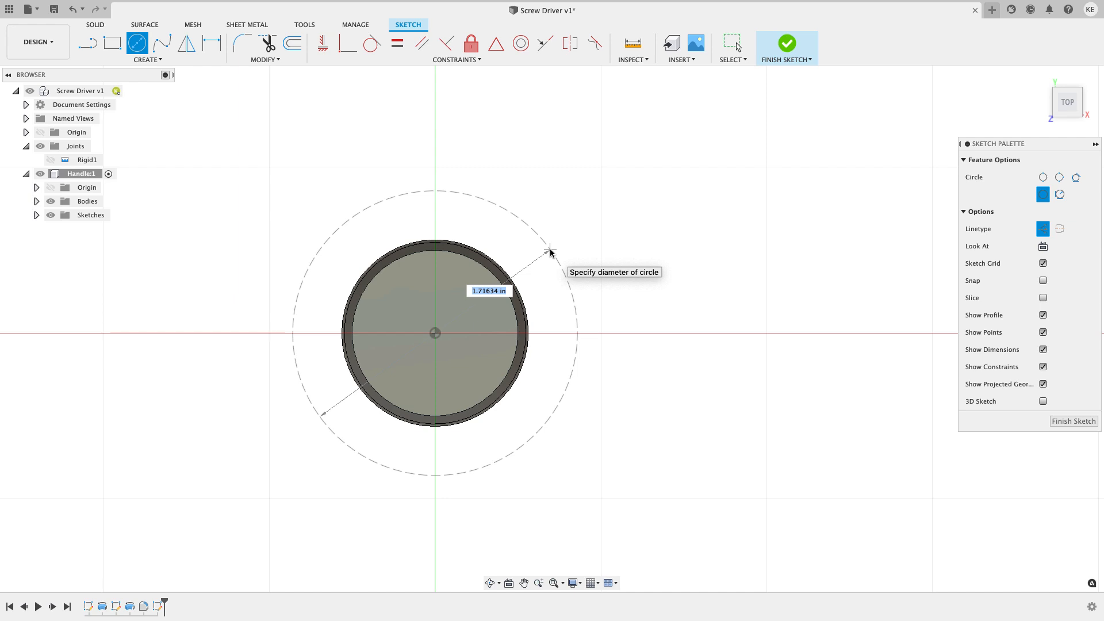
key(Return)
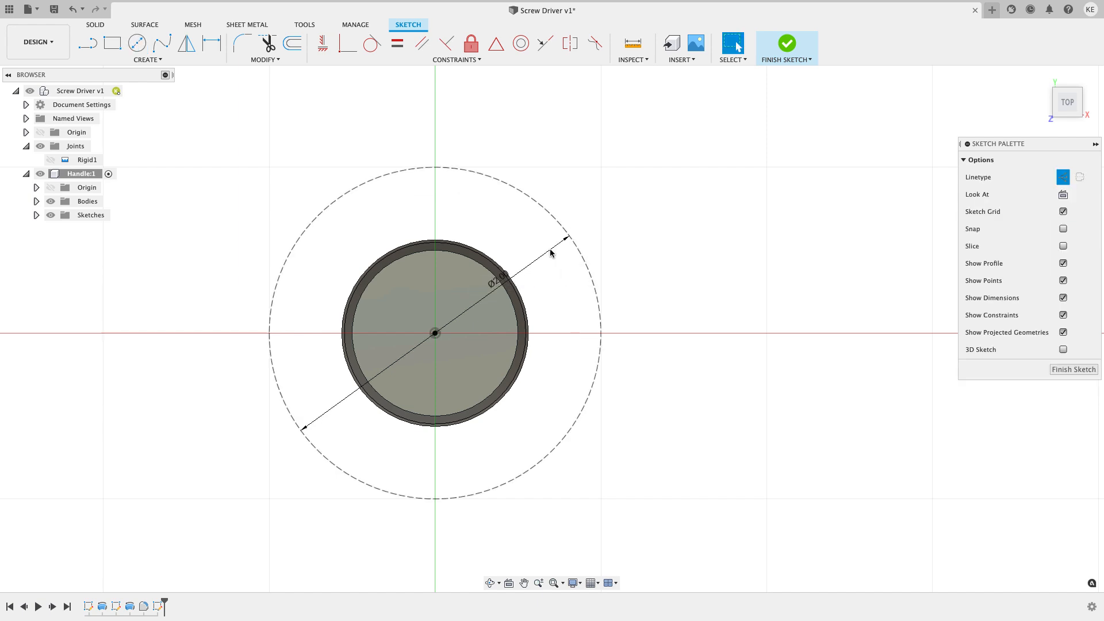
Step: Draw a solid-line circle about 0.54 in in diameter, centred on the lower-right part of the construction circle
middle_drag(548, 317, 513, 288)
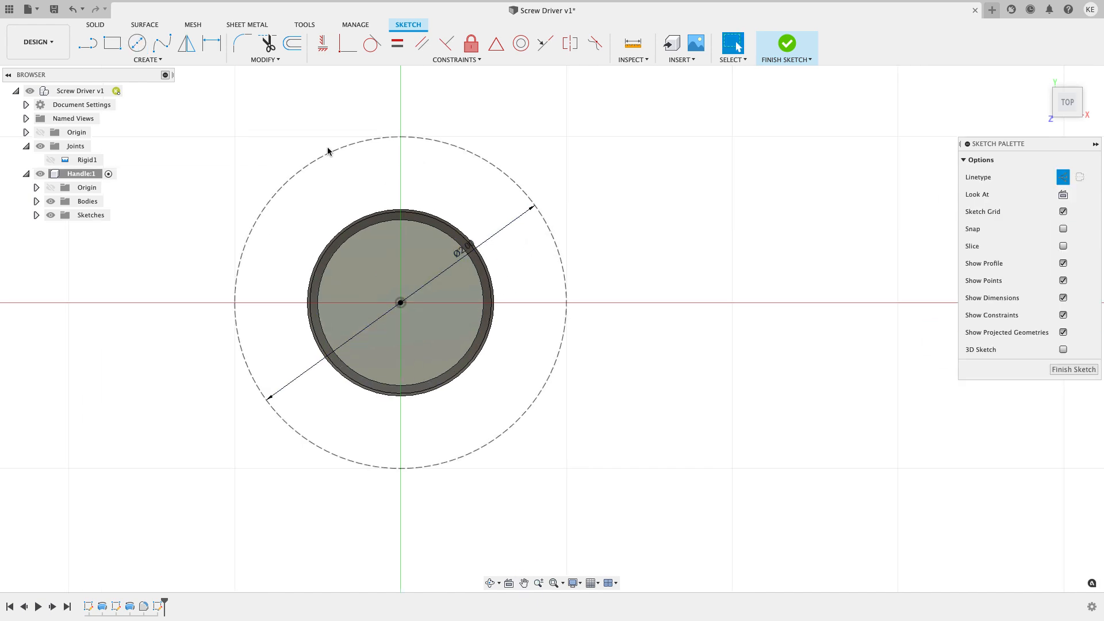
click(136, 43)
scroll(483, 405, up, 2)
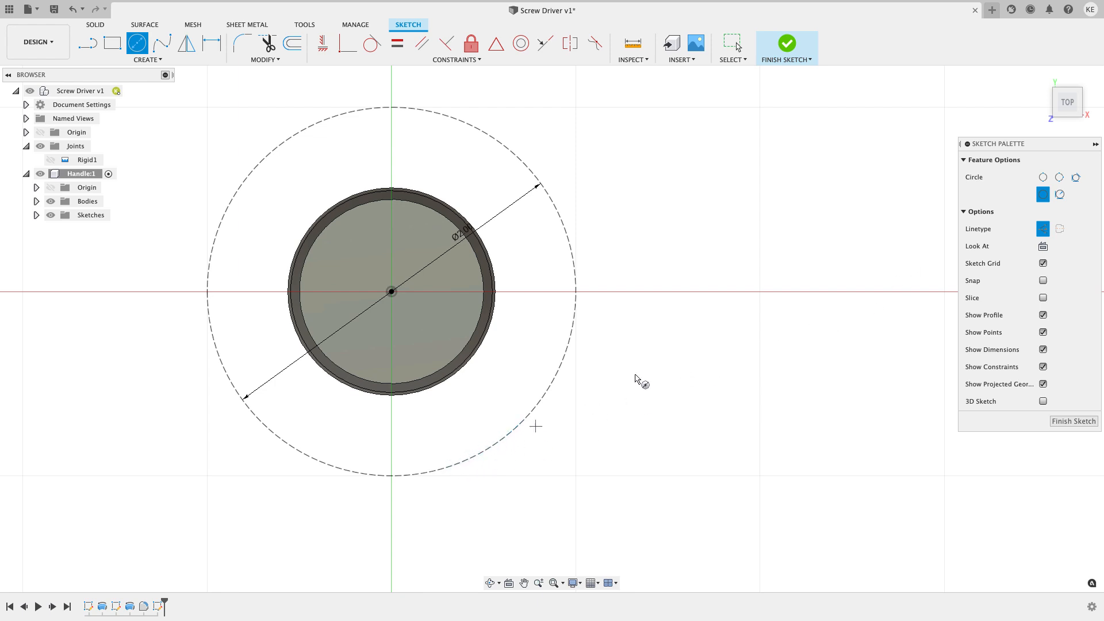
click(1042, 229)
click(450, 466)
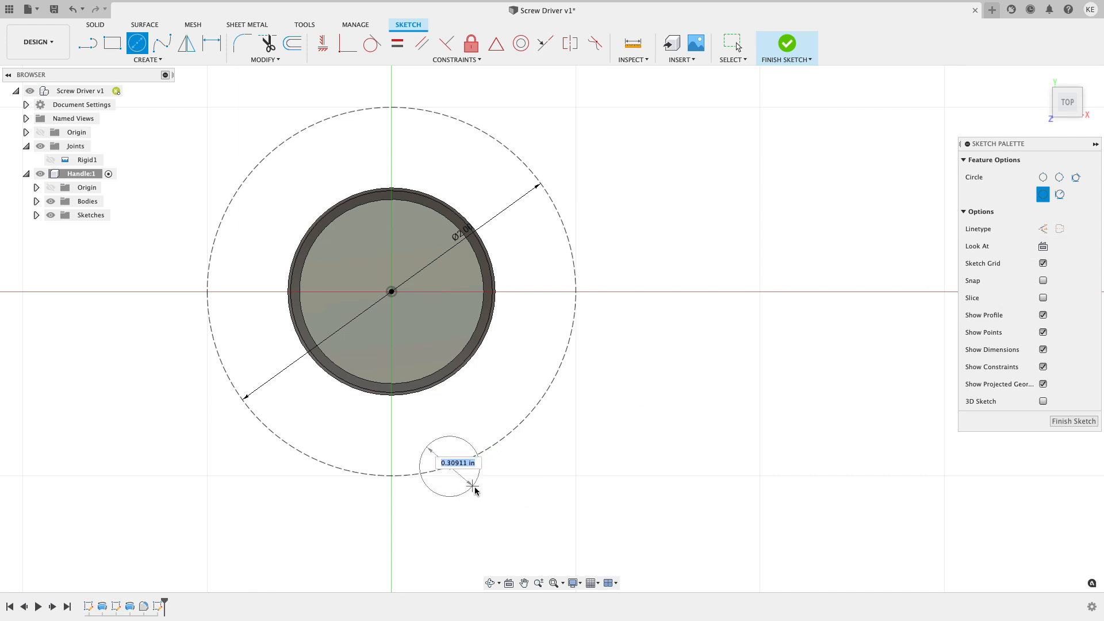
click(478, 506)
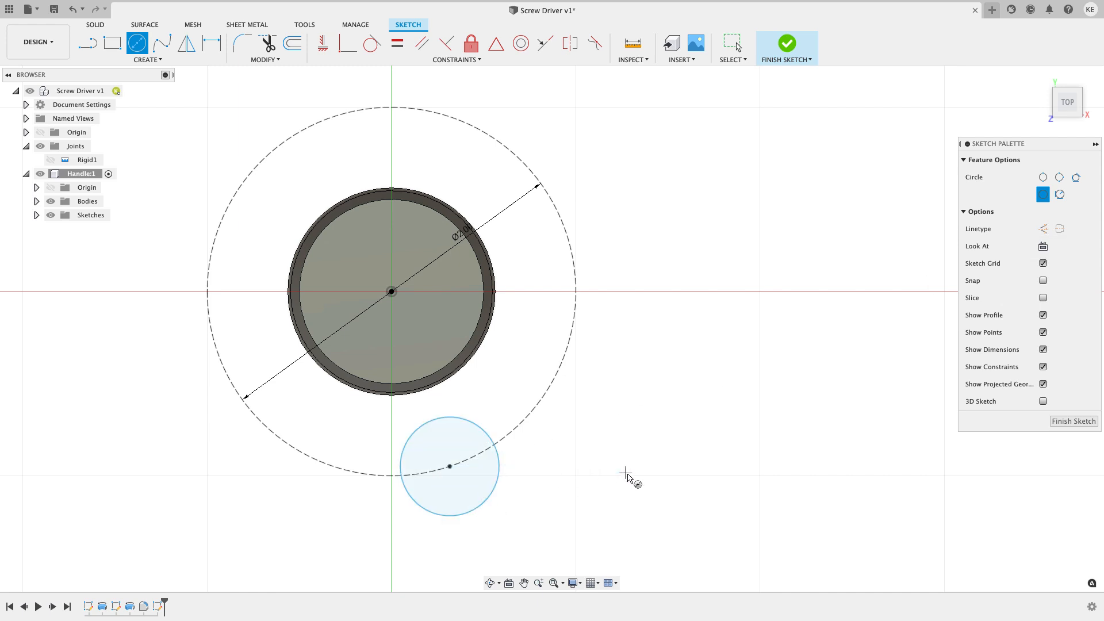
middle_drag(610, 469, 585, 456)
key(Escape)
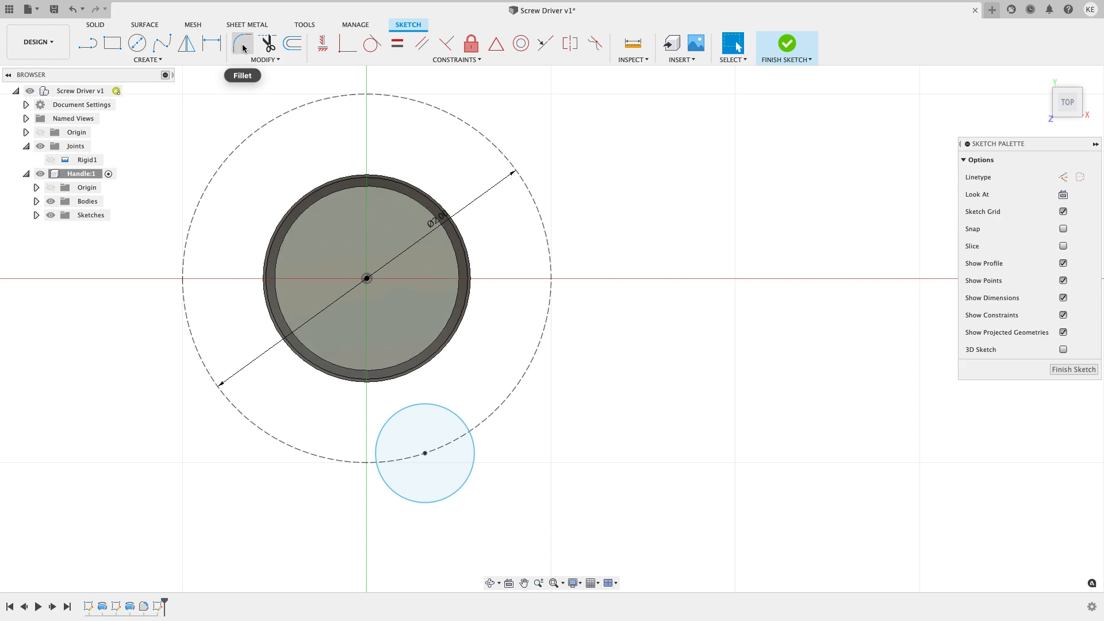
Step: Dimension the small circle by radius instead of diameter and set it to 0.5 in
click(210, 43)
click(475, 467)
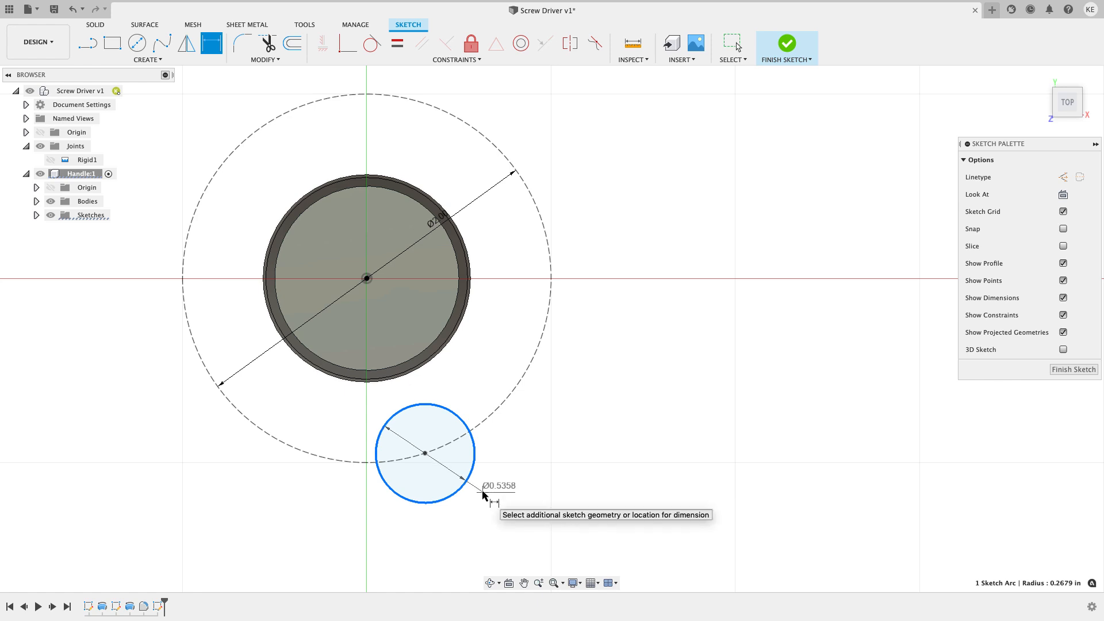
right_click(483, 494)
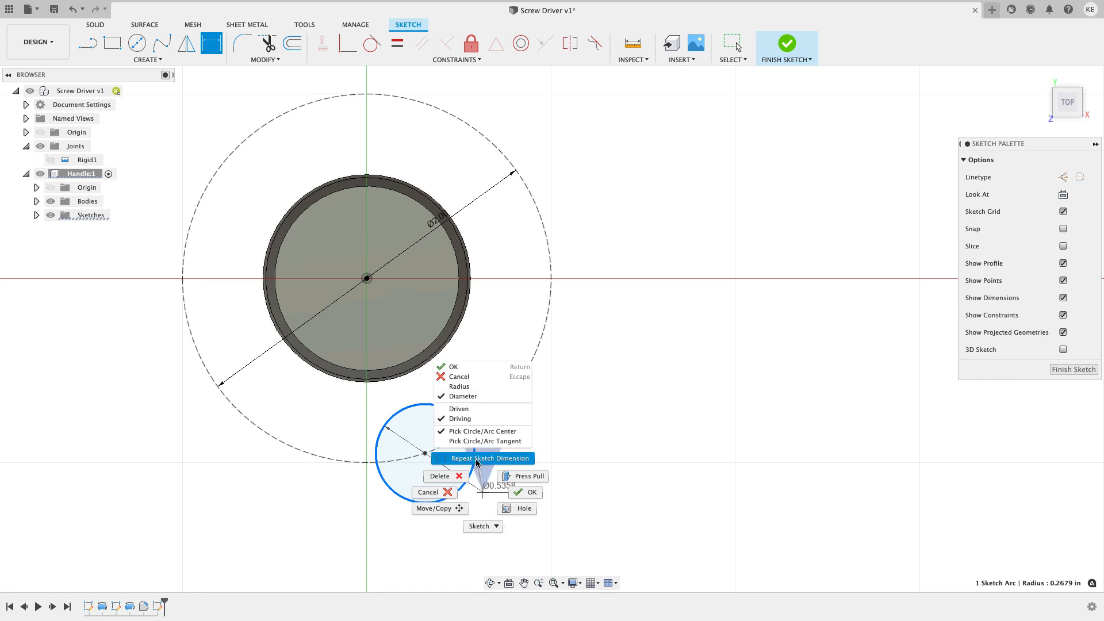
click(477, 387)
click(485, 510)
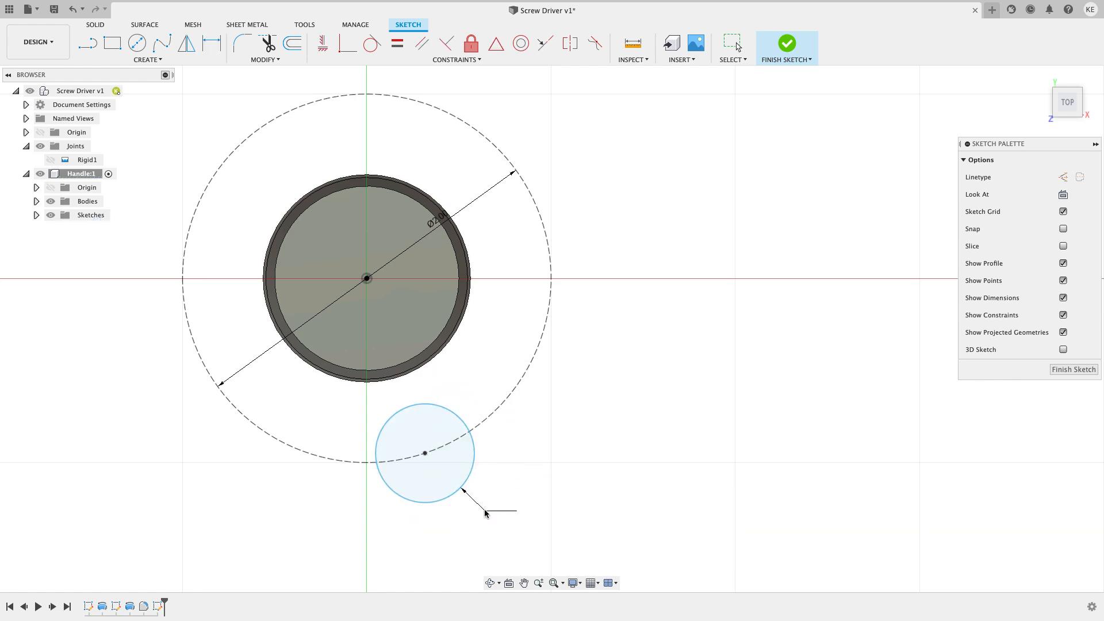
text(.5)
key(Return)
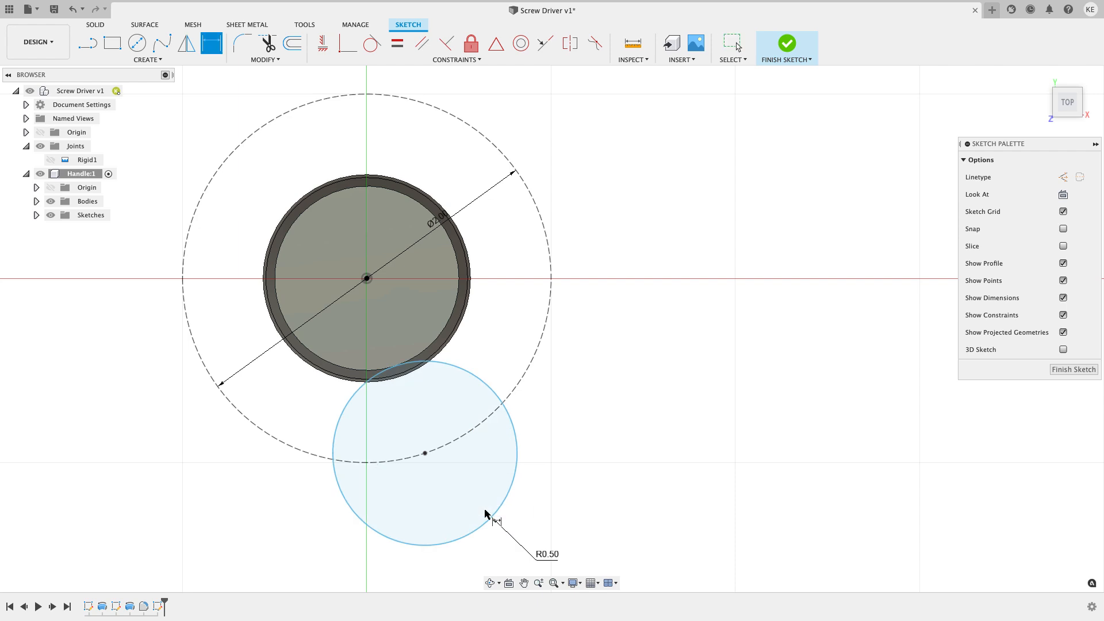
Step: Check the small circle's overlap with the handle's rim and set the construction circle's diameter to 2.05 in
scroll(620, 513, up, 3)
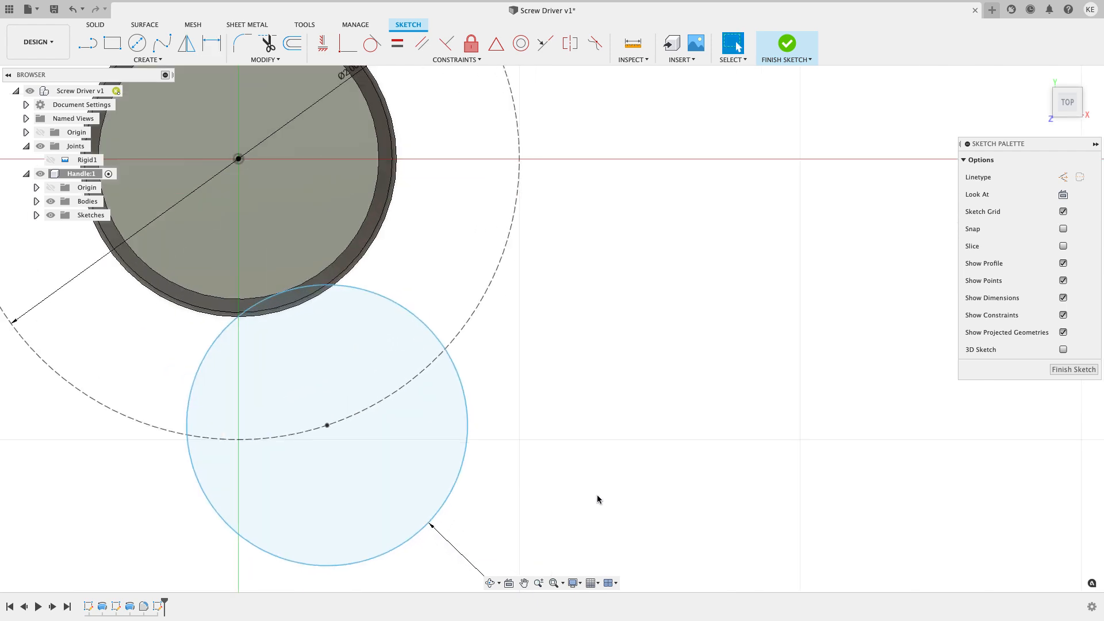
scroll(601, 491, down, 2)
scroll(529, 411, up, 2)
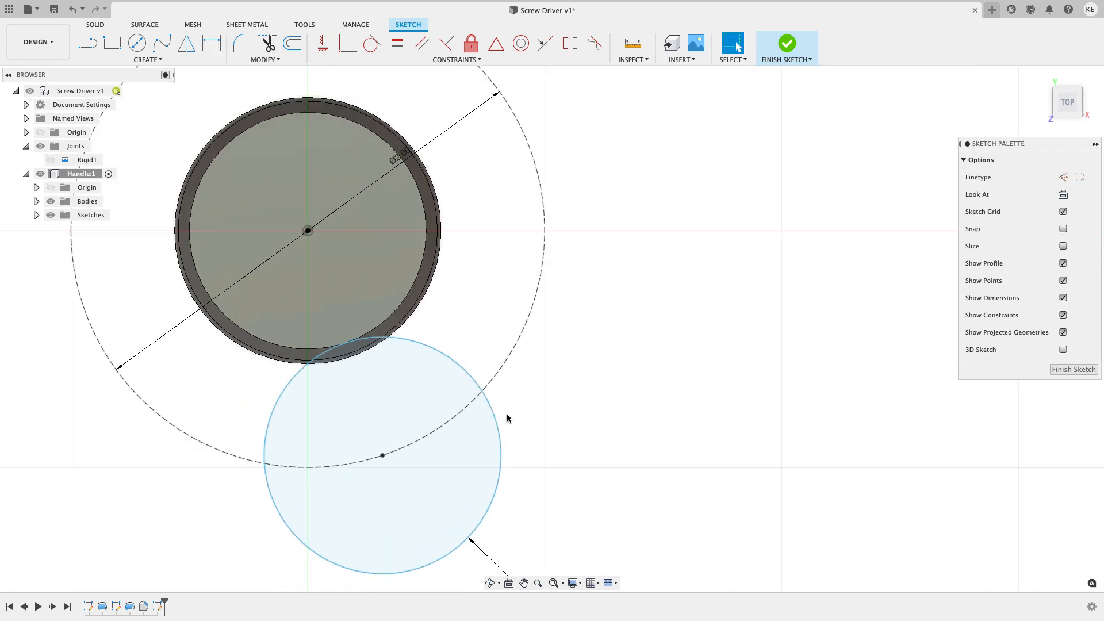
scroll(432, 388, up, 2)
scroll(330, 332, up, 5)
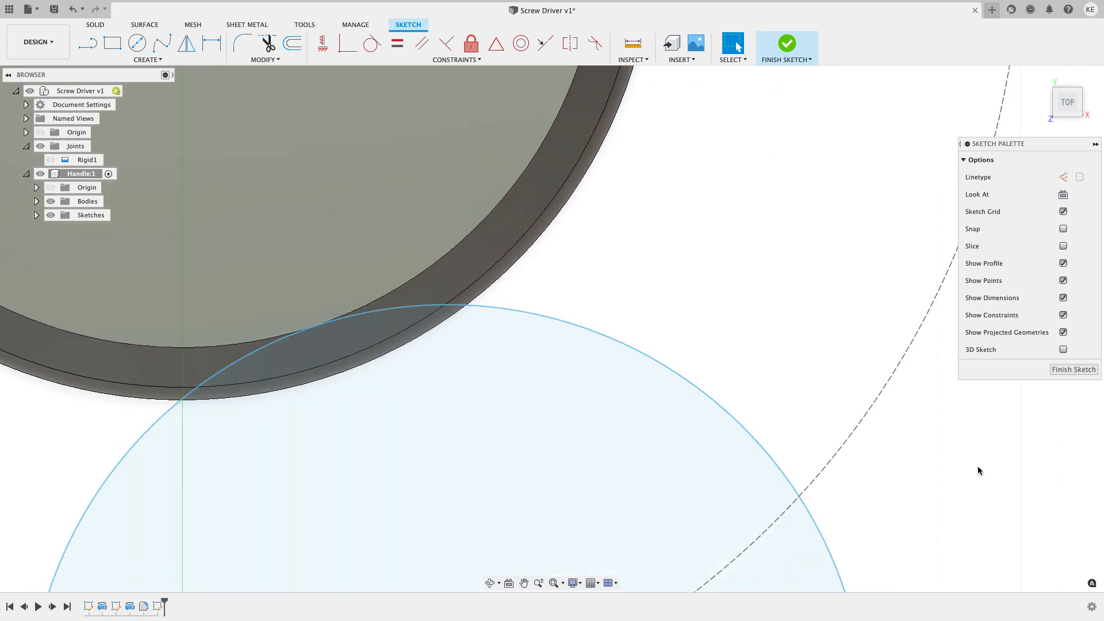
scroll(333, 321, down, 6)
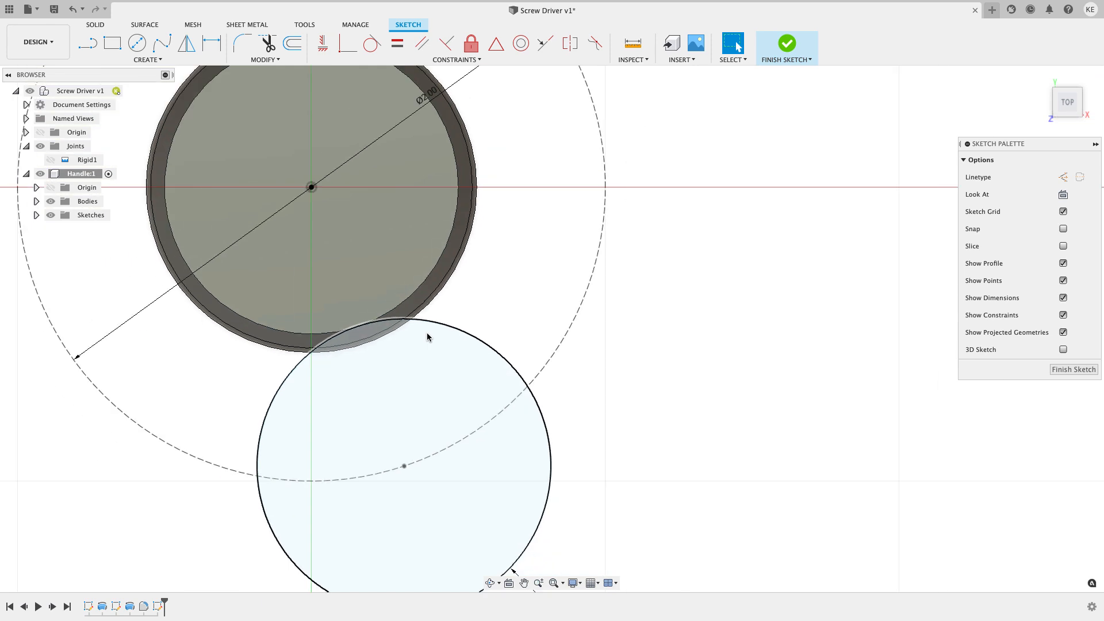
double_click(430, 209)
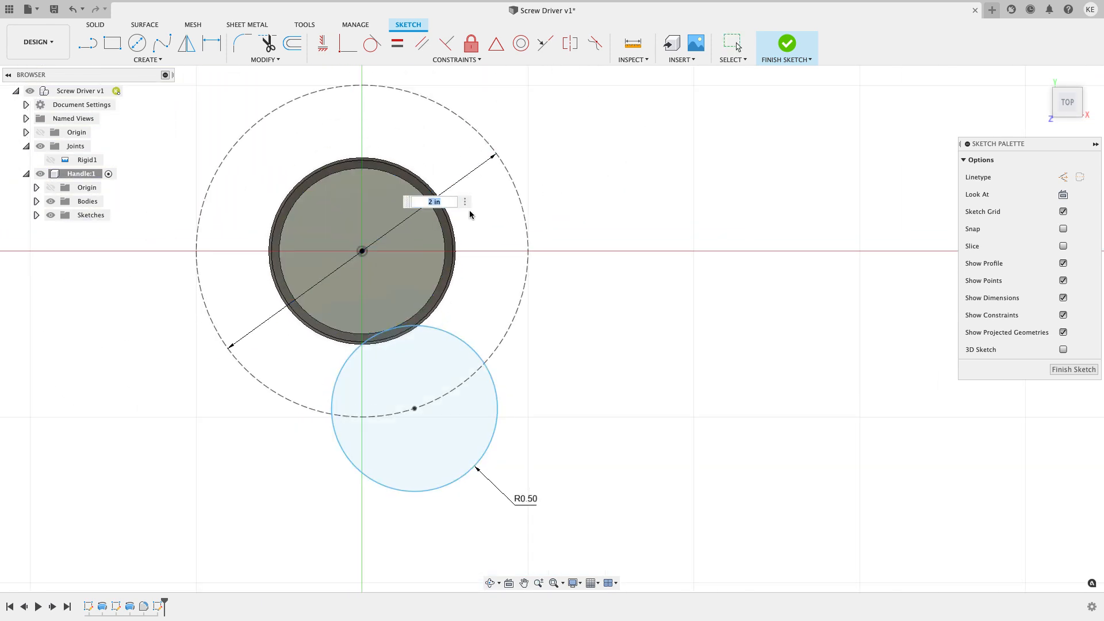
text(2.05)
key(Return)
scroll(385, 156, up, 1)
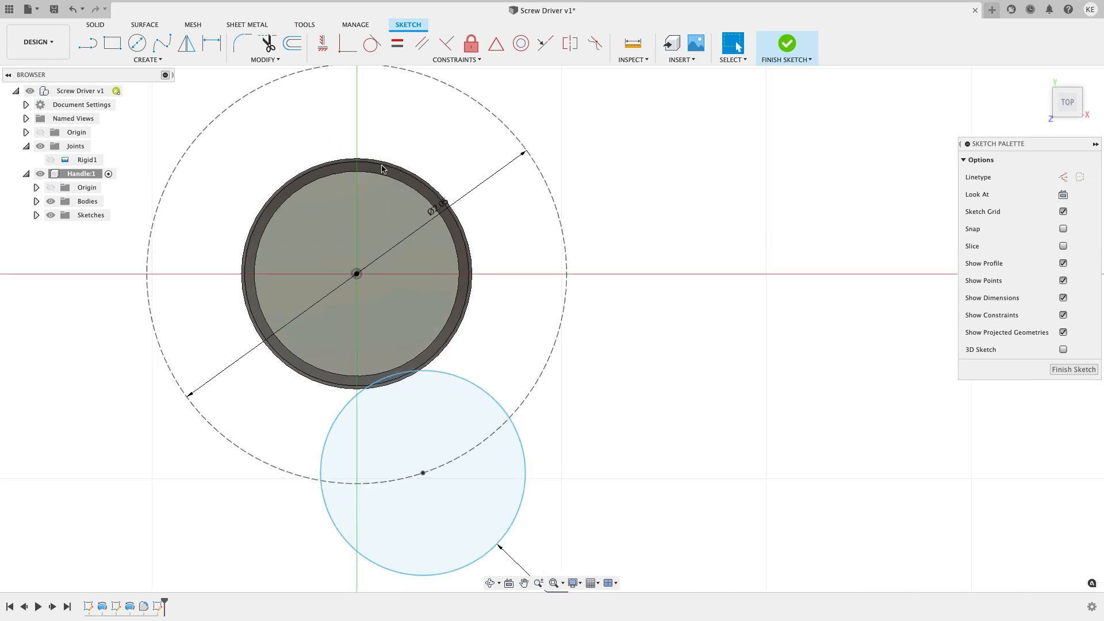
Step: Constrain the small circle's centre point vertically in line with the origin
scroll(535, 382, down, 2)
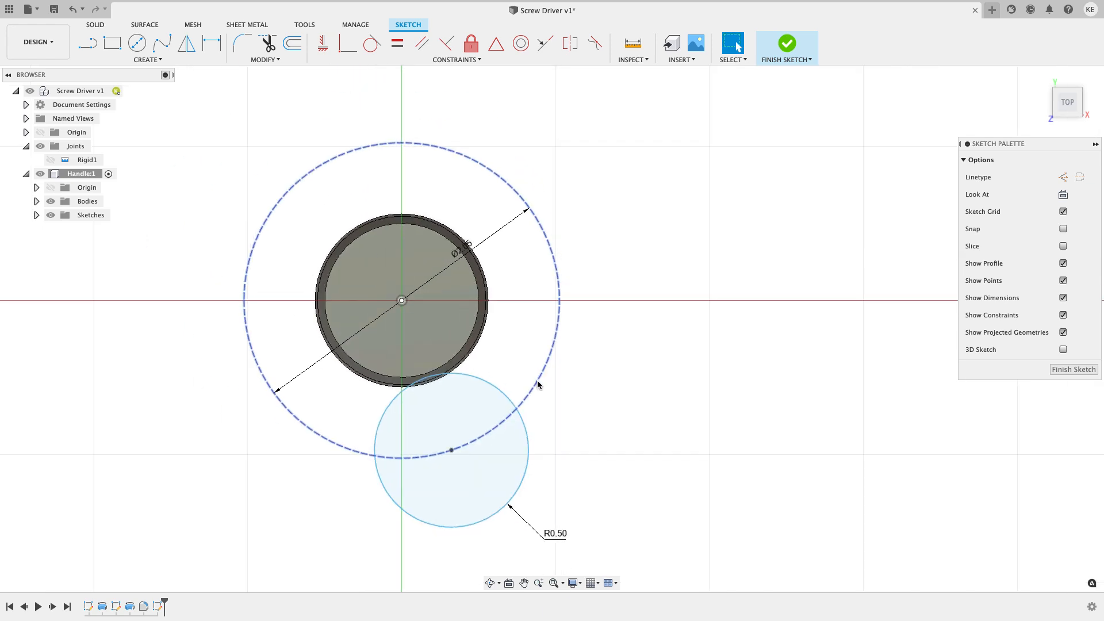
click(323, 43)
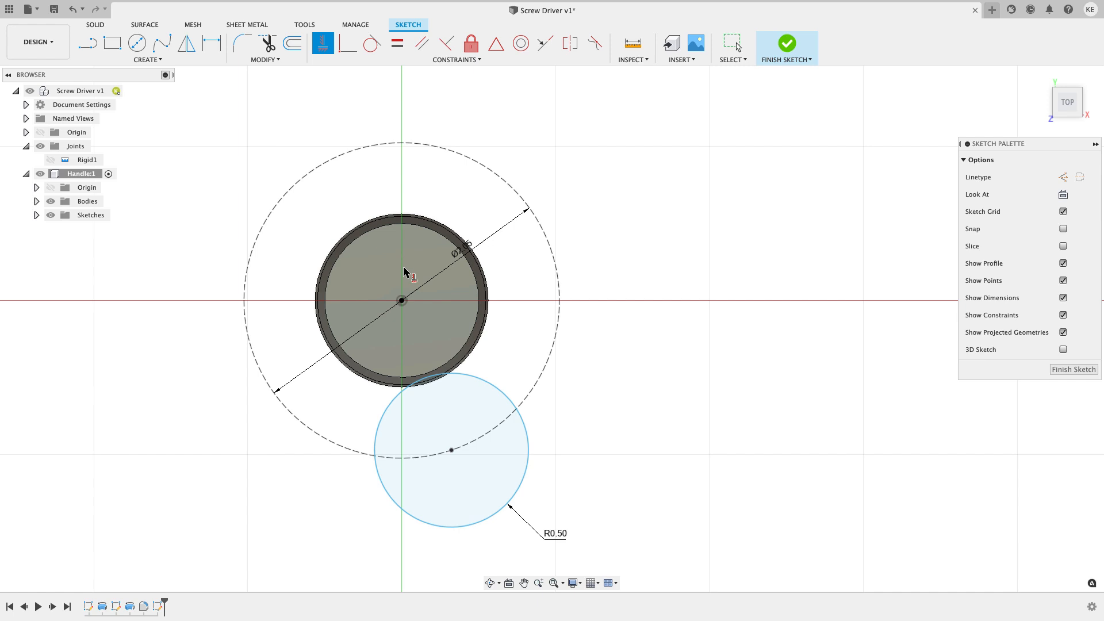
click(402, 300)
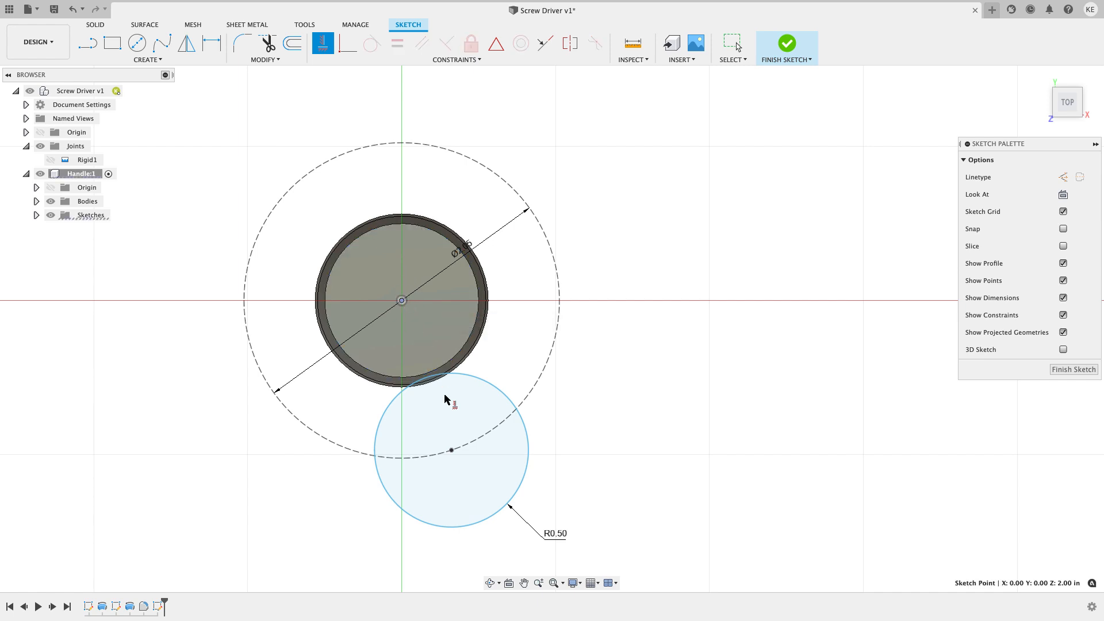
click(451, 451)
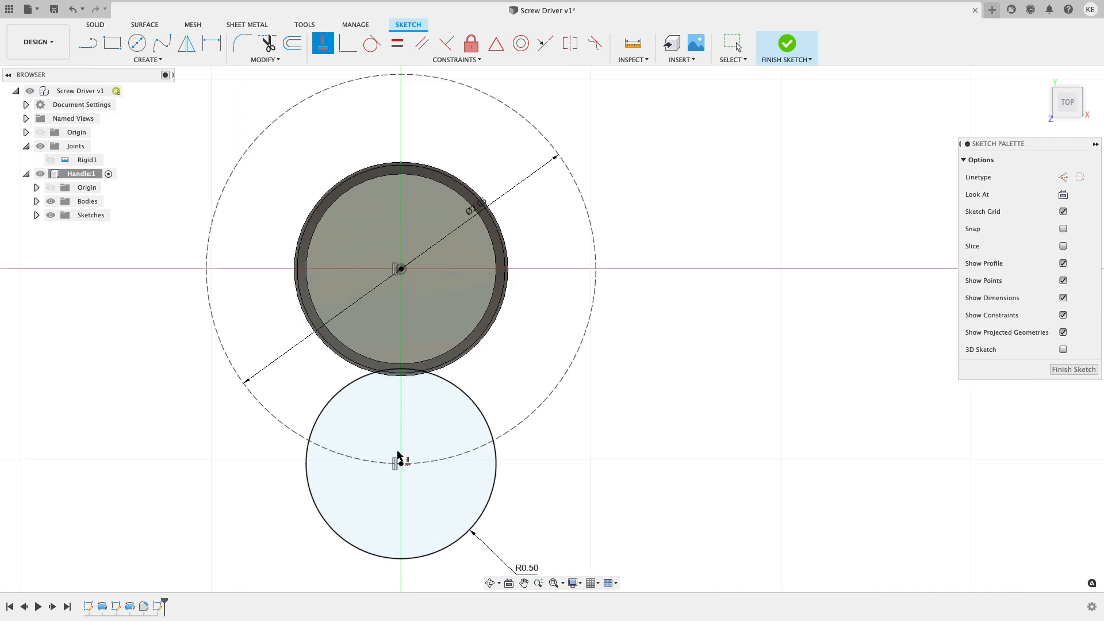
Step: Finish the sketch and extrude the small circle downward as a cut with extent All, forming one grip groove in the handle
scroll(402, 454, up, 2)
scroll(590, 431, down, 2)
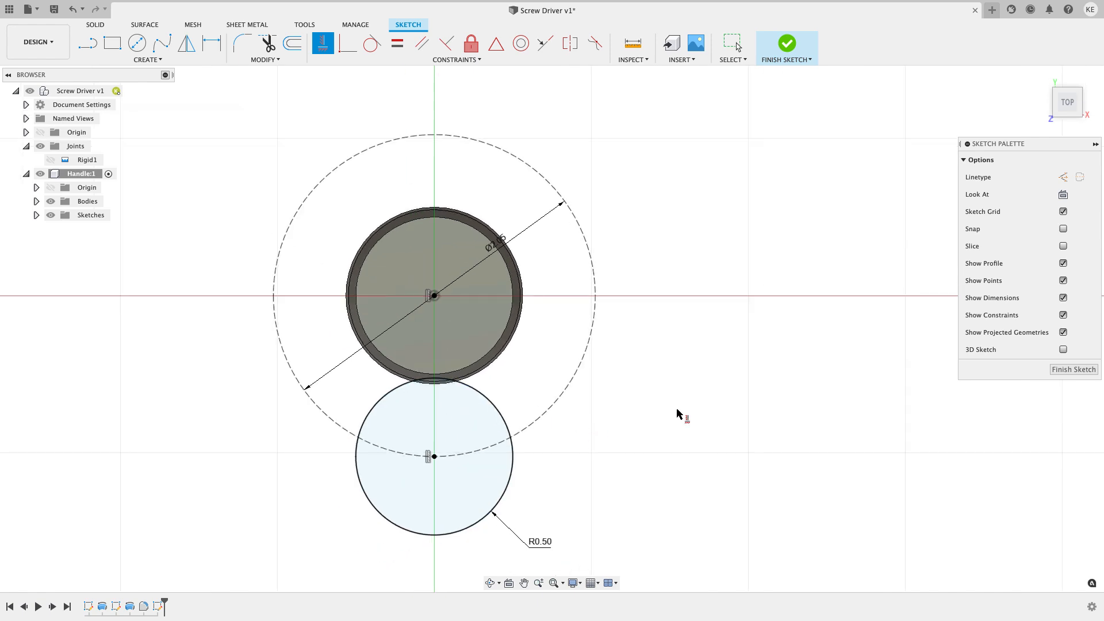
click(1073, 370)
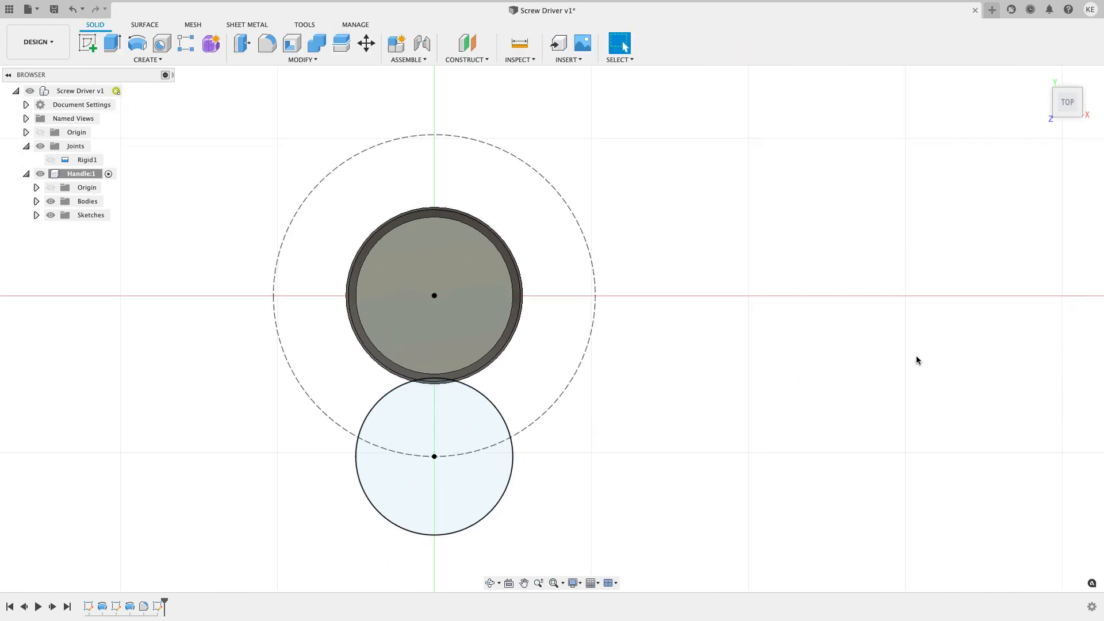
mouse_move(680, 456)
shift+middle_down()
mouse_move(701, 416)
mouse_move(683, 380)
mouse_move(689, 407)
shift+middle_up()
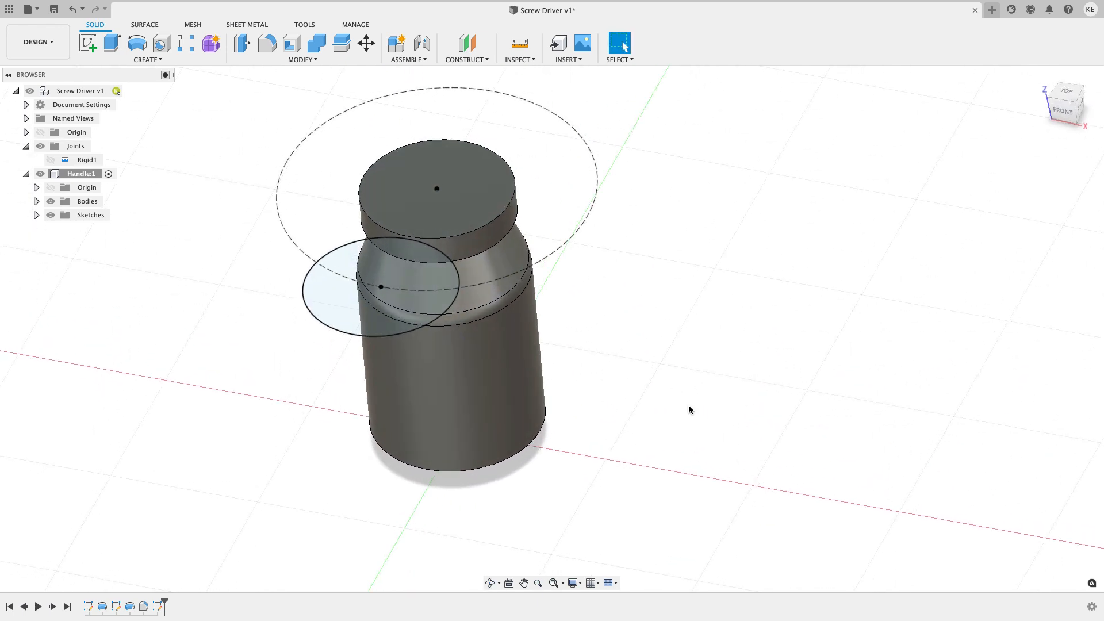
click(112, 49)
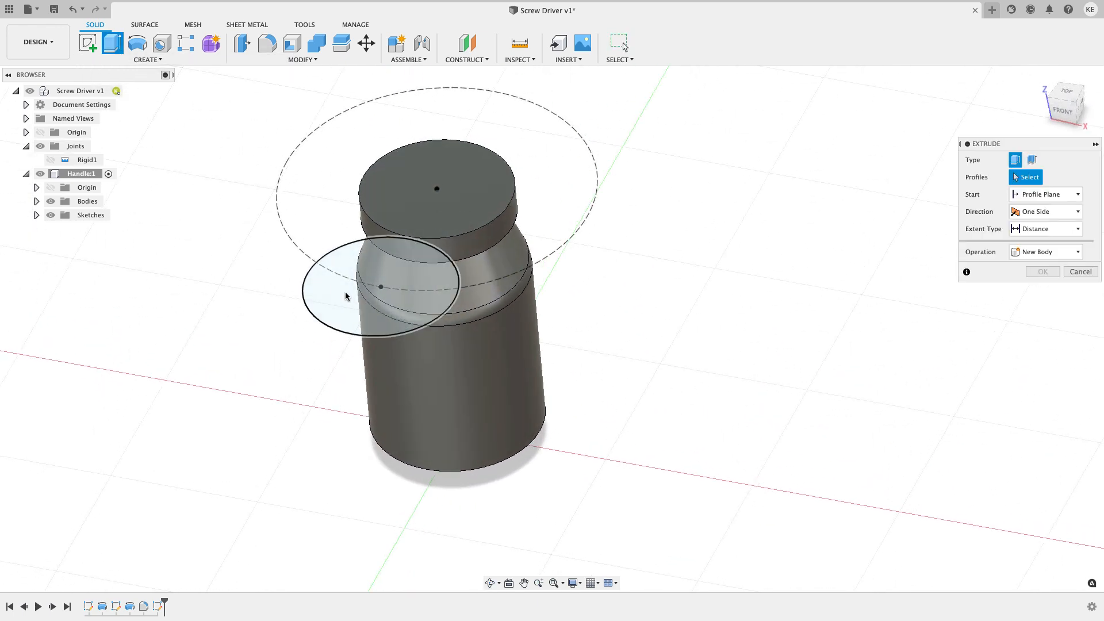
click(368, 276)
drag(377, 274, 394, 431)
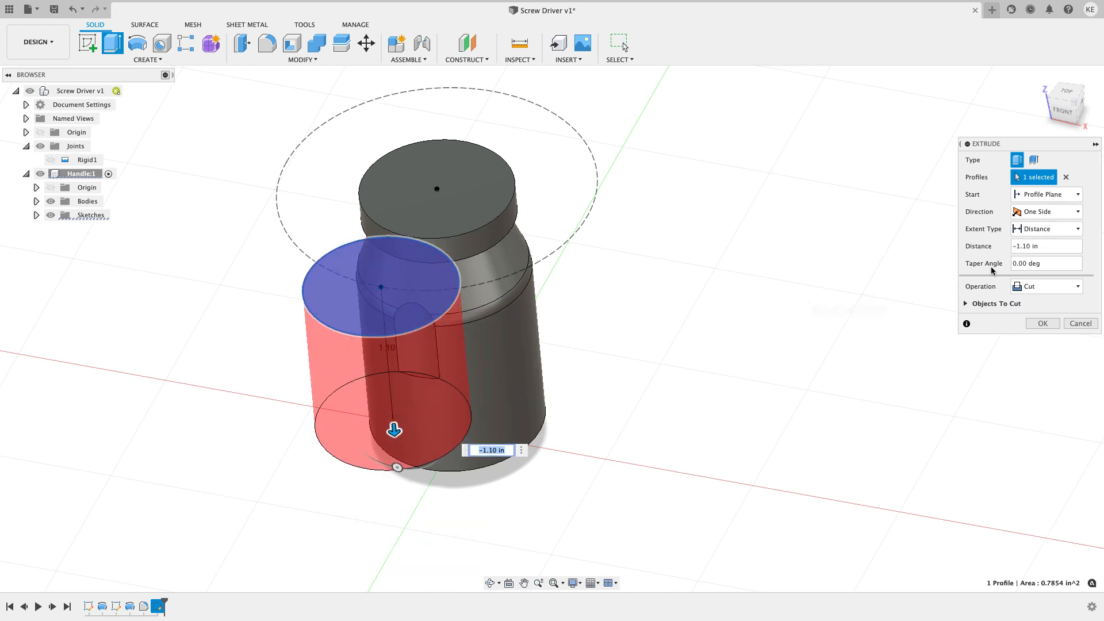
click(1077, 230)
click(1063, 270)
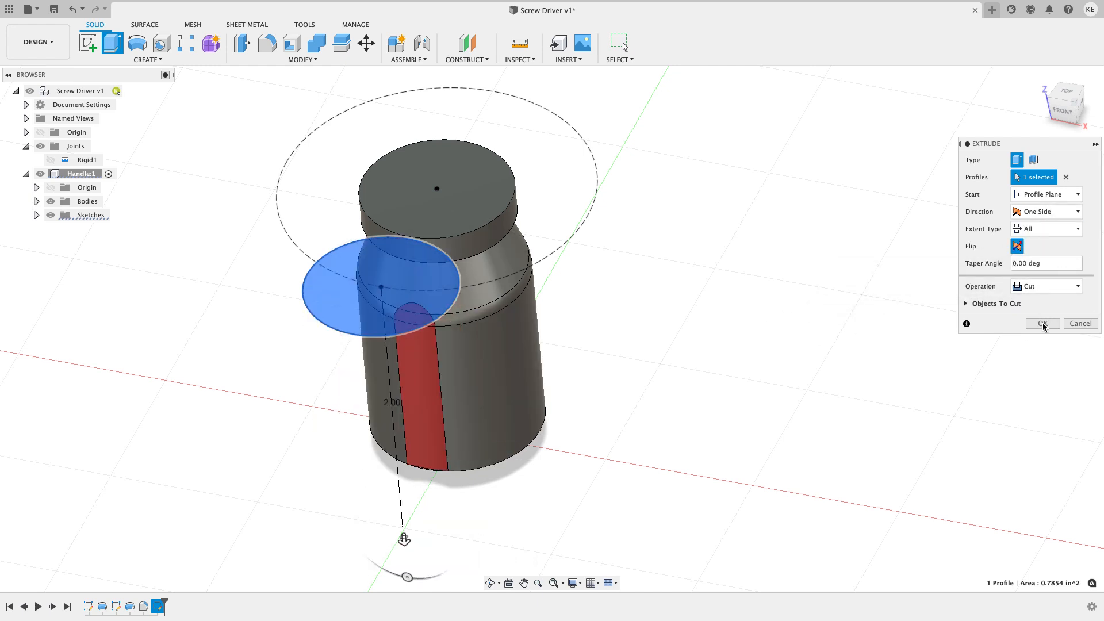
click(1043, 325)
Step: Fillet the tangent edge chain around the grip groove with a 0.05 in radius
shift+middle_drag(808, 310, 817, 279)
shift+middle_drag(292, 202, 299, 235)
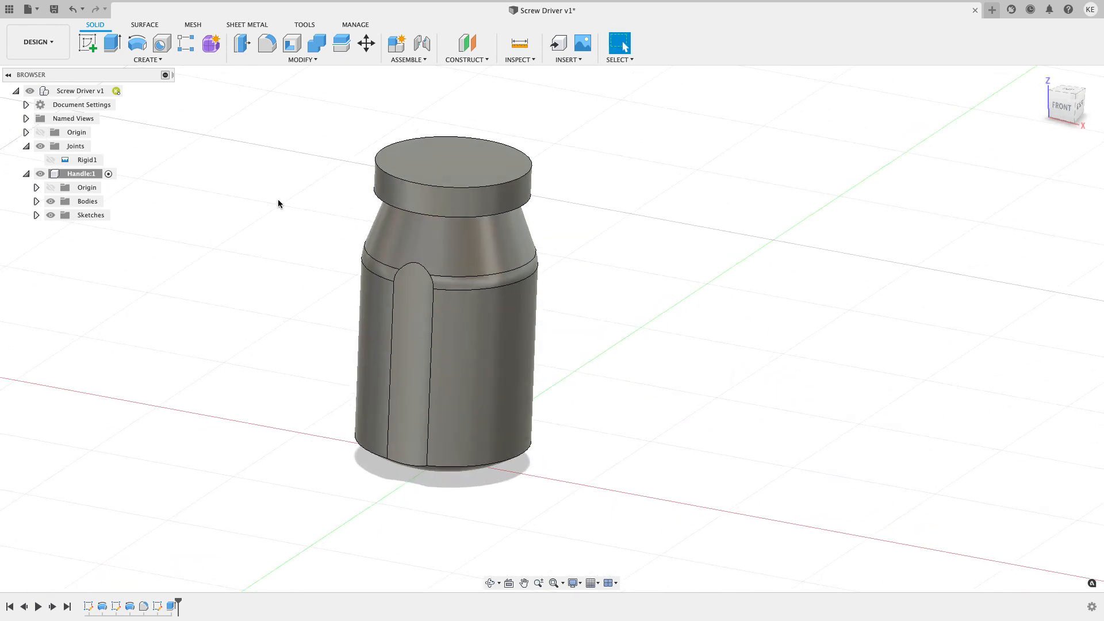
click(267, 44)
click(390, 321)
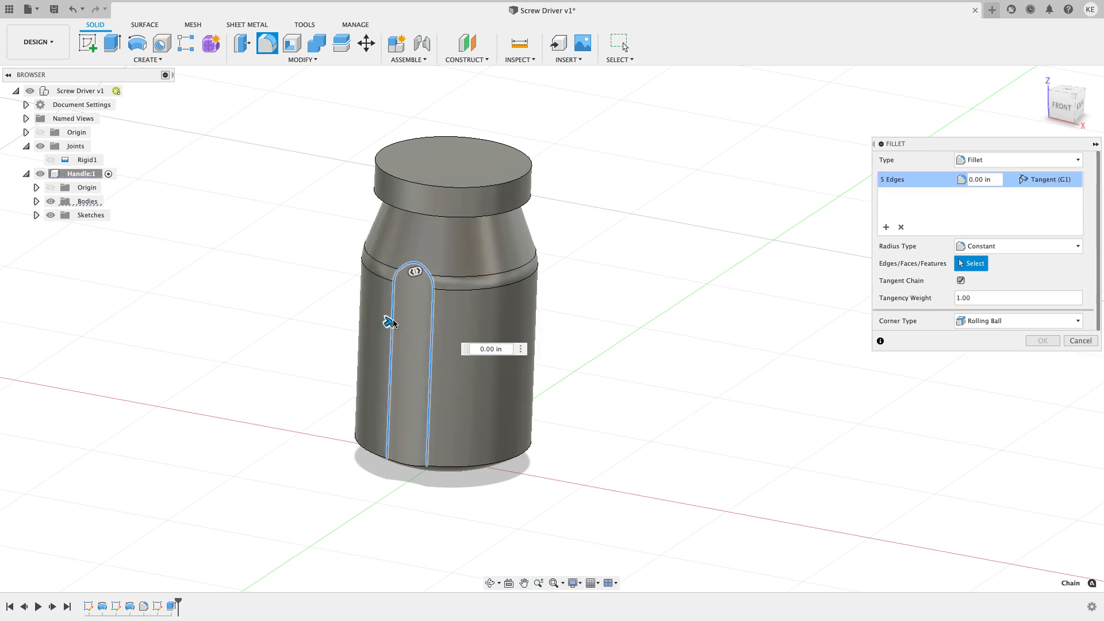
text(.05)
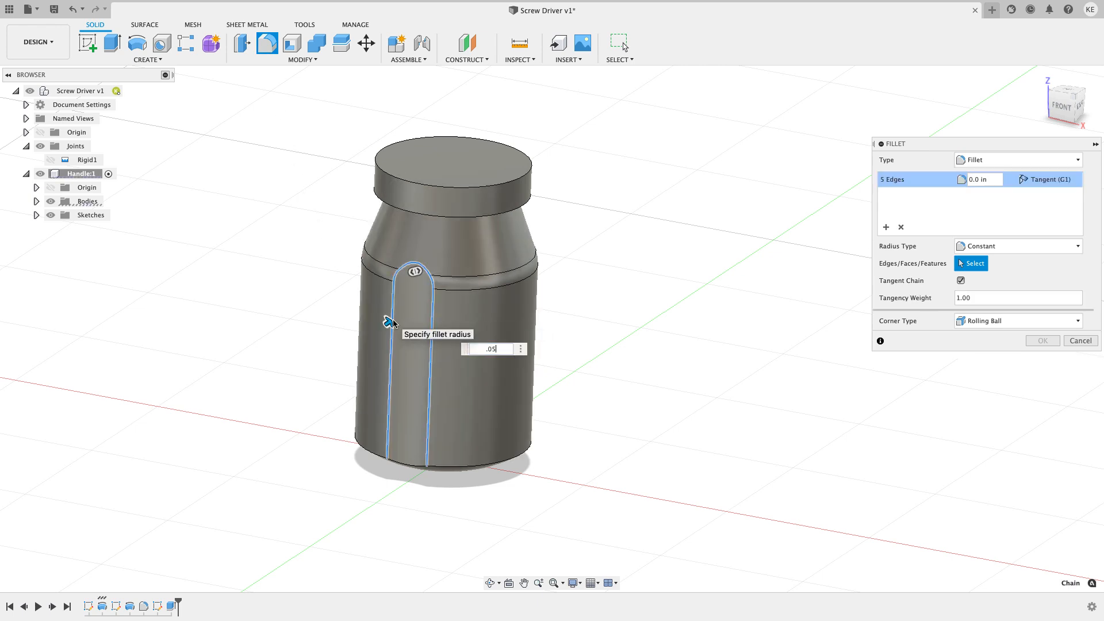
click(1042, 340)
shift+middle_drag(782, 402, 774, 345)
drag(775, 351, 732, 374)
key(Escape)
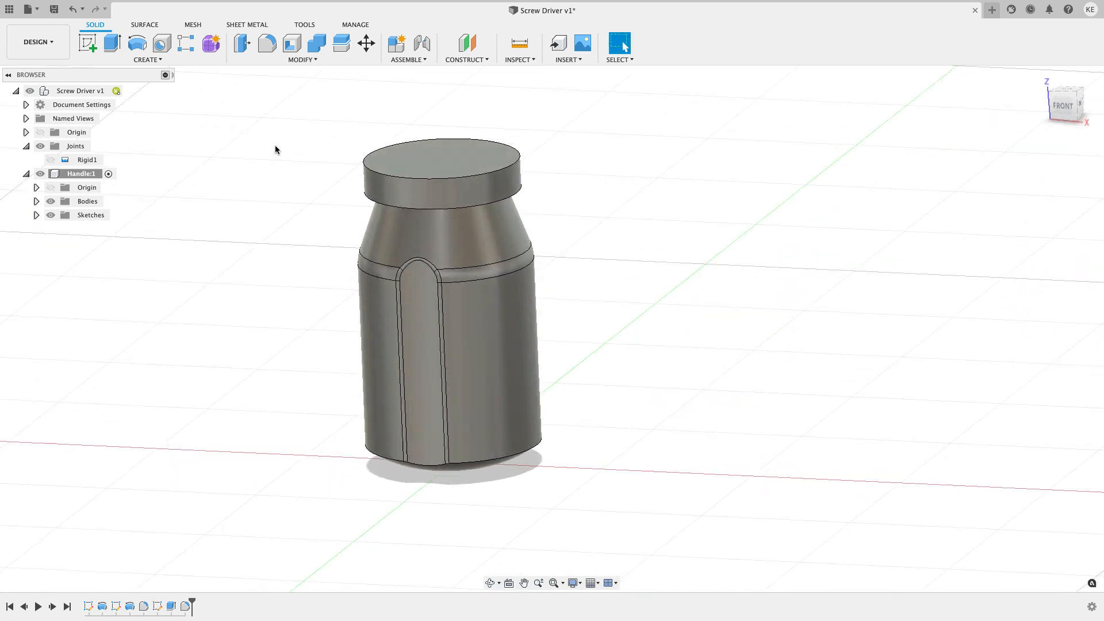
Step: Set up a circular pattern of features with the groove's extruded cut and its fillet as the objects
click(163, 61)
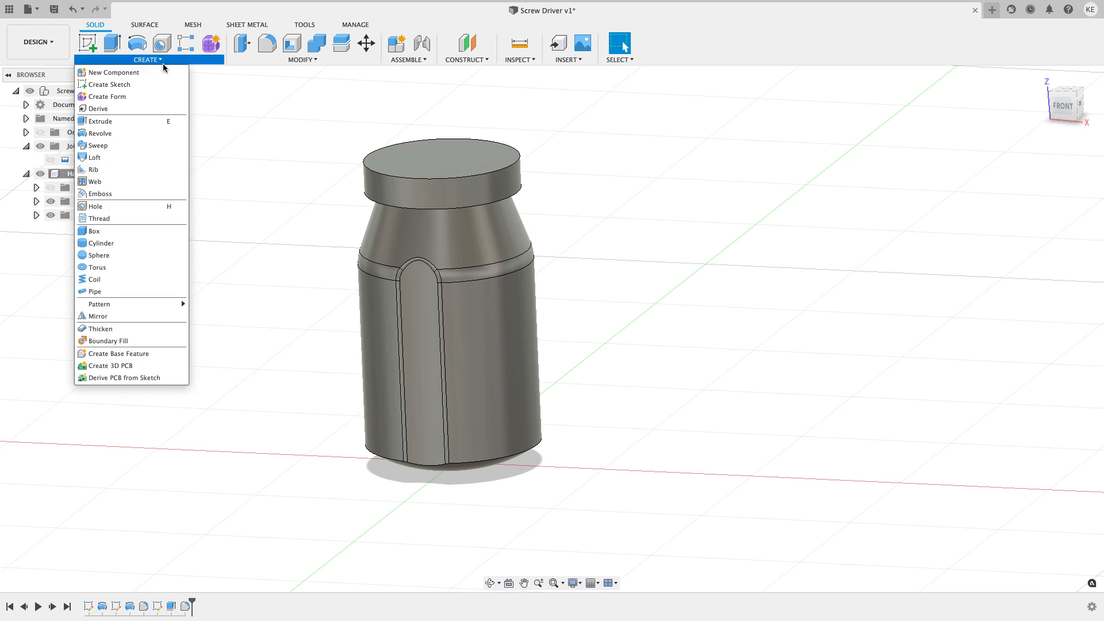
mouse_move(153, 301)
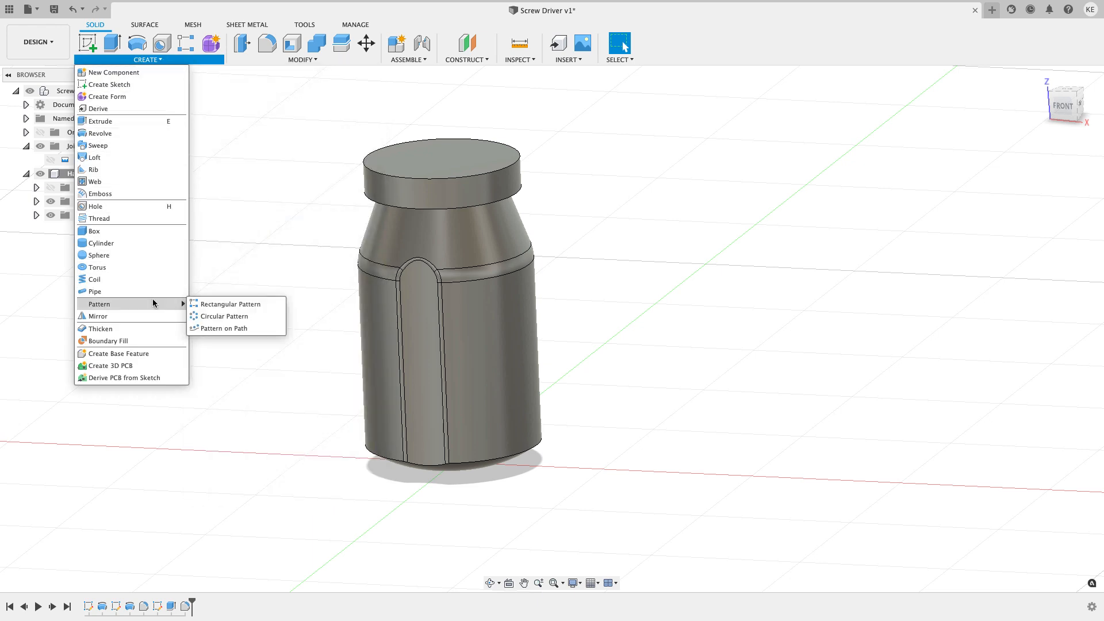
click(220, 315)
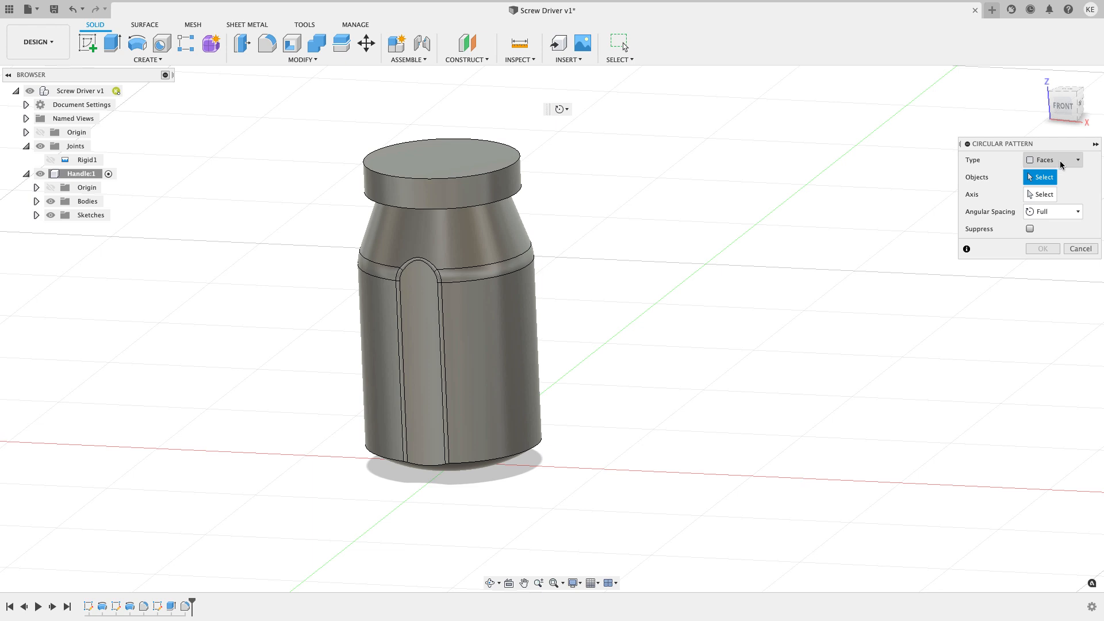
click(1058, 164)
click(1051, 200)
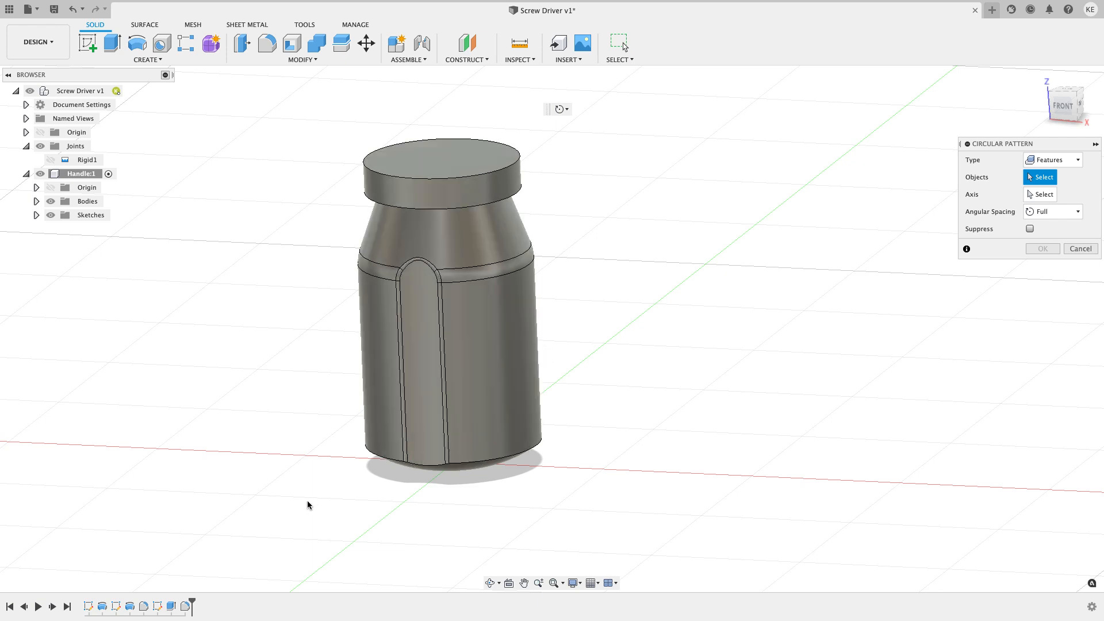
click(185, 606)
shift+click(171, 606)
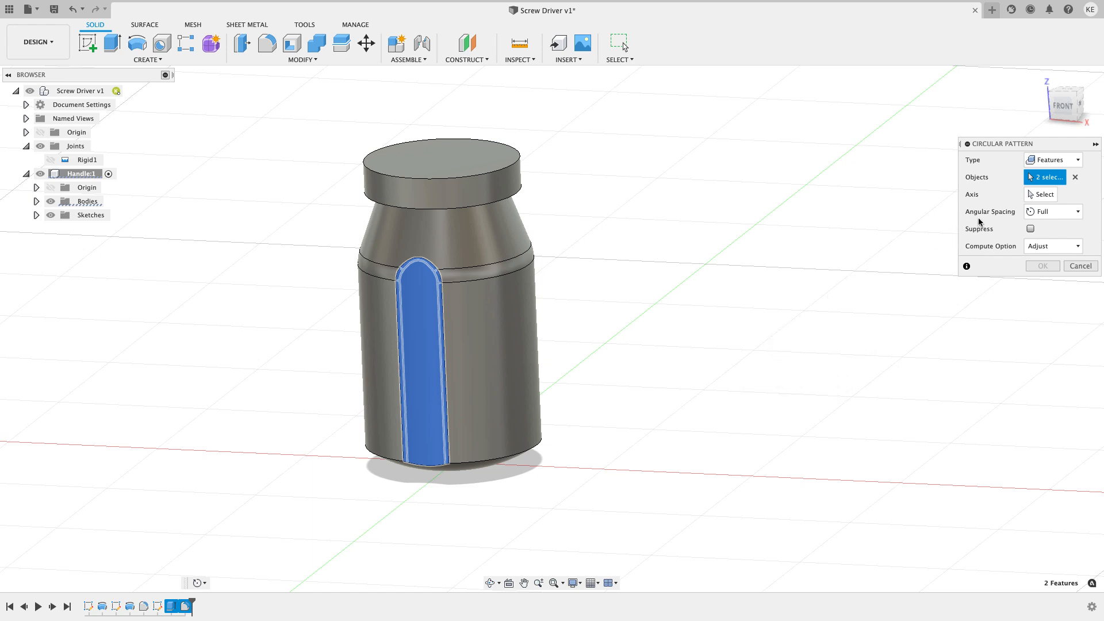
Step: Use the cylindrical face of the handle's upper collar as the pattern axis and create the groove pattern with full angular spacing
click(1042, 193)
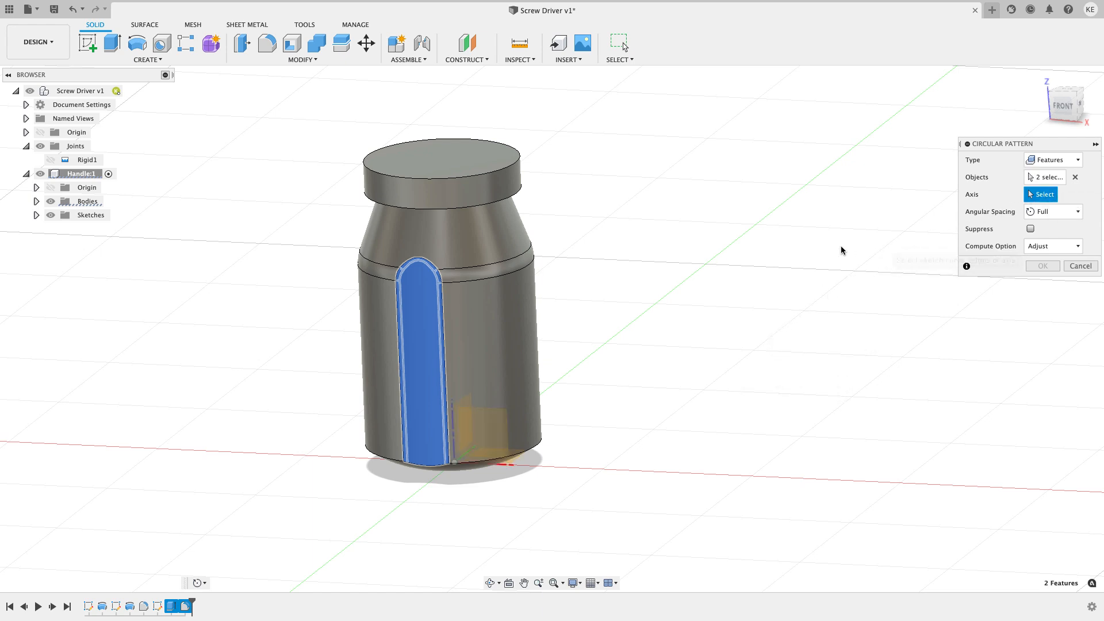
click(519, 183)
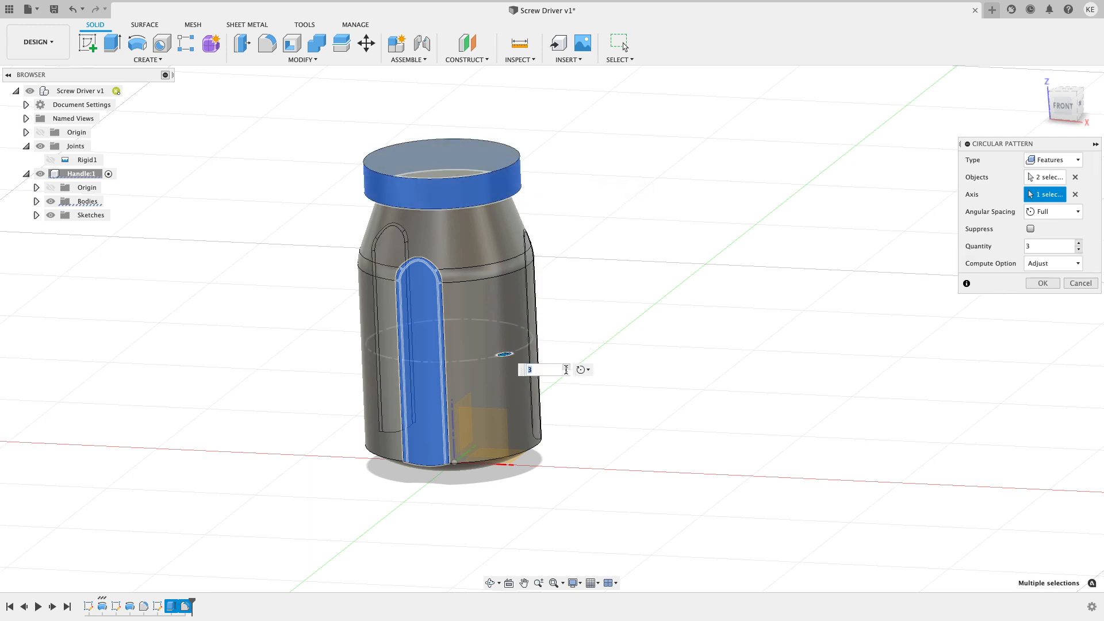
click(1044, 284)
Step: Fillet the scalloped edge chain around the handle's rounded bottom end with a 0.025 in radius
shift+middle_drag(584, 360, 550, 356)
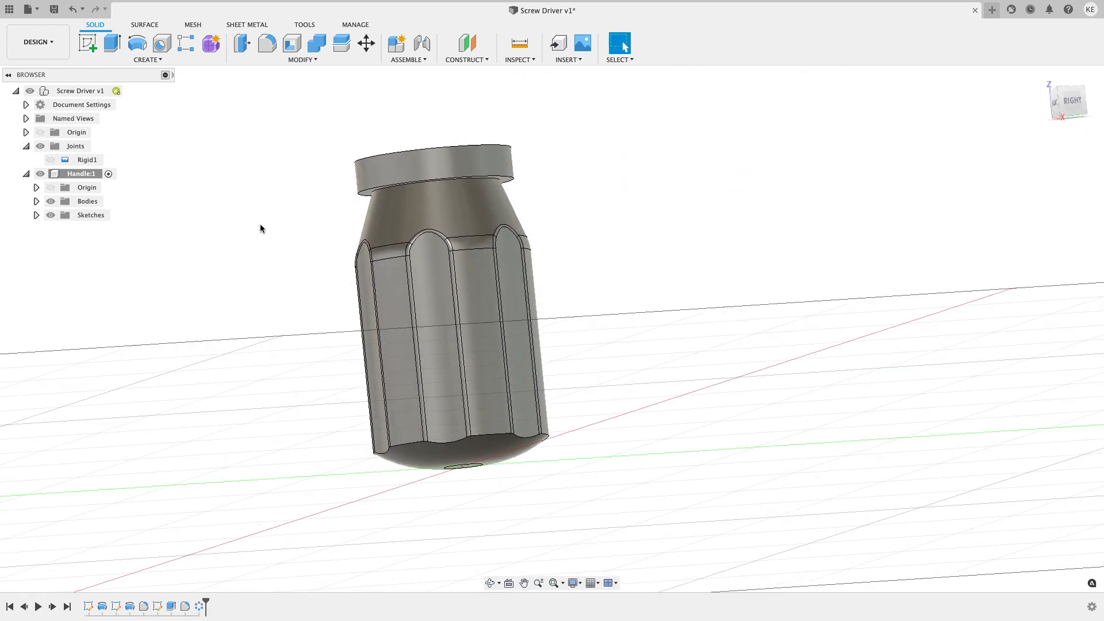
shift+middle_drag(236, 175, 298, 197)
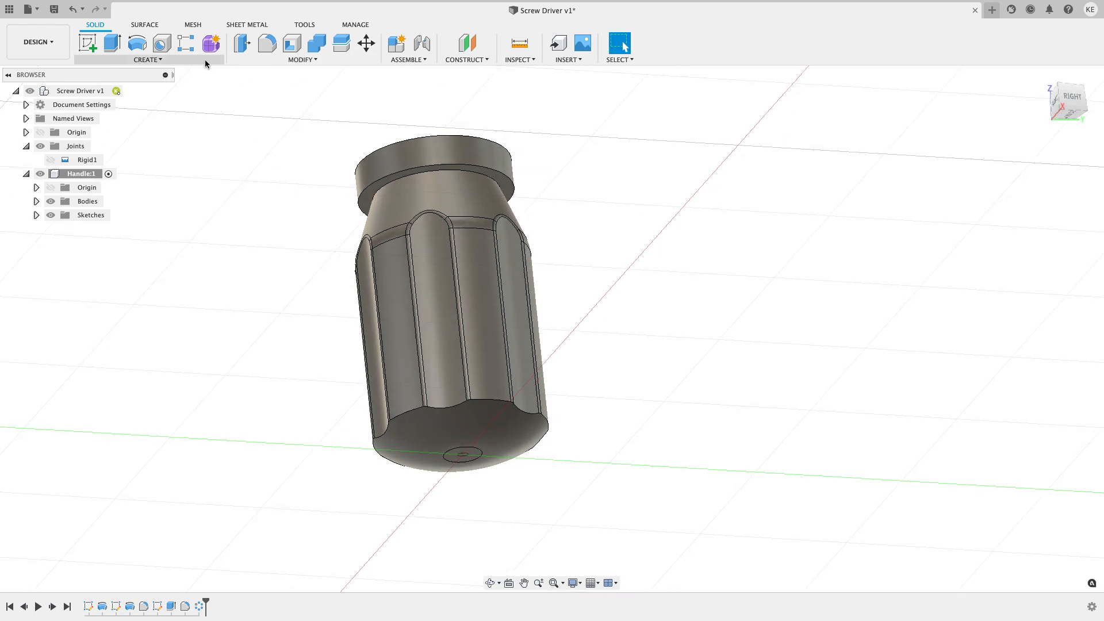
click(266, 42)
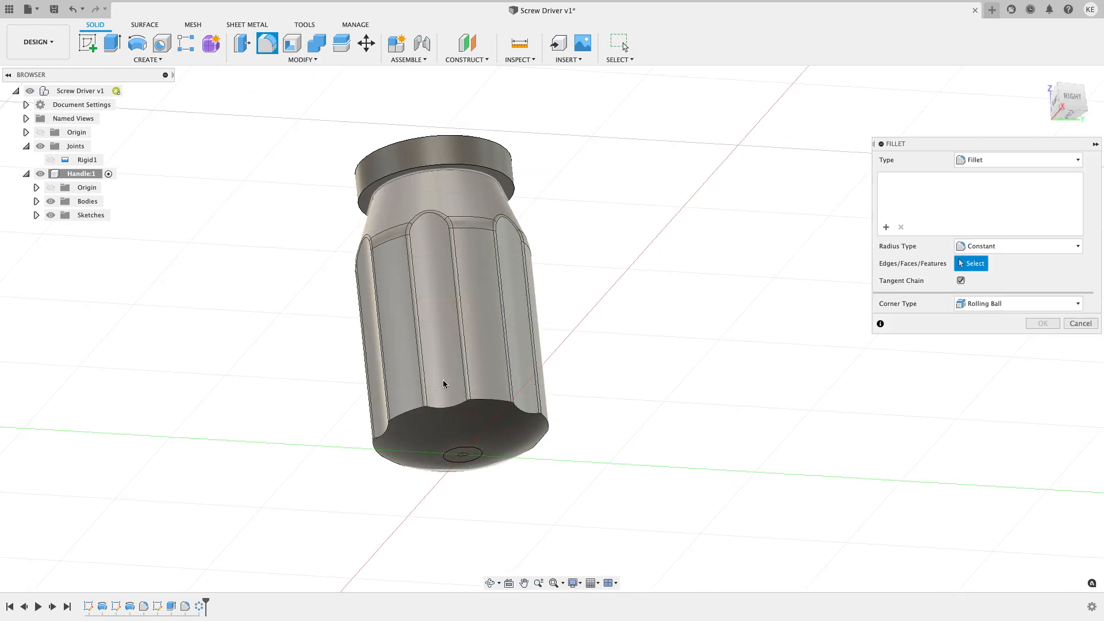
click(451, 407)
key(BackSpace)
text(.025)
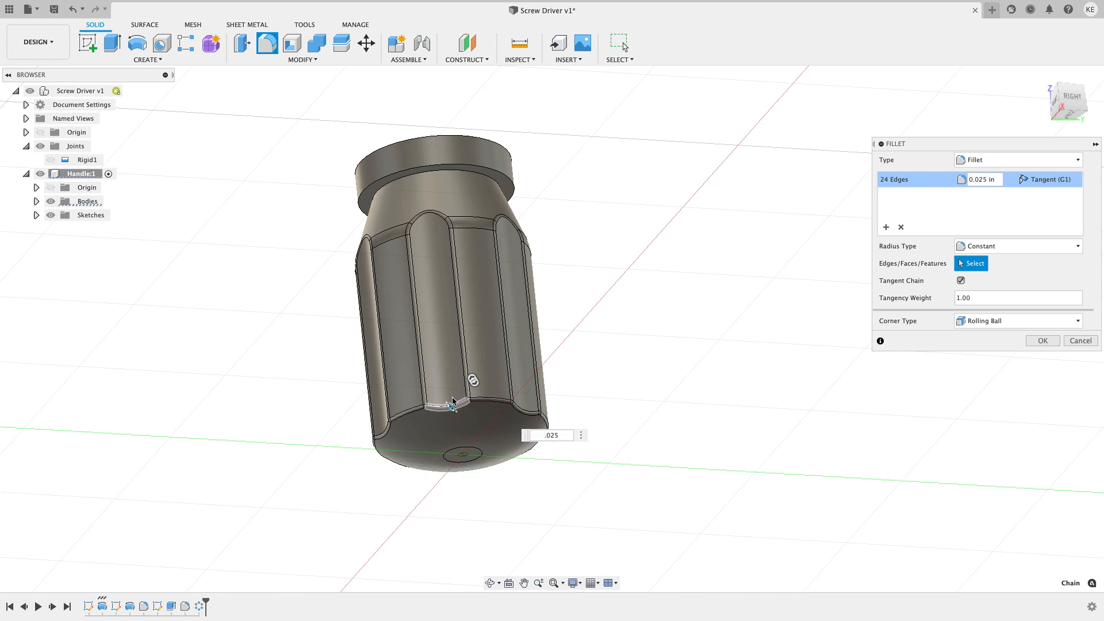
click(1041, 341)
Step: Fillet both edges of the upper collar's underside and its top outer edge with a 0.05 in radius
shift+middle_drag(857, 394, 758, 412)
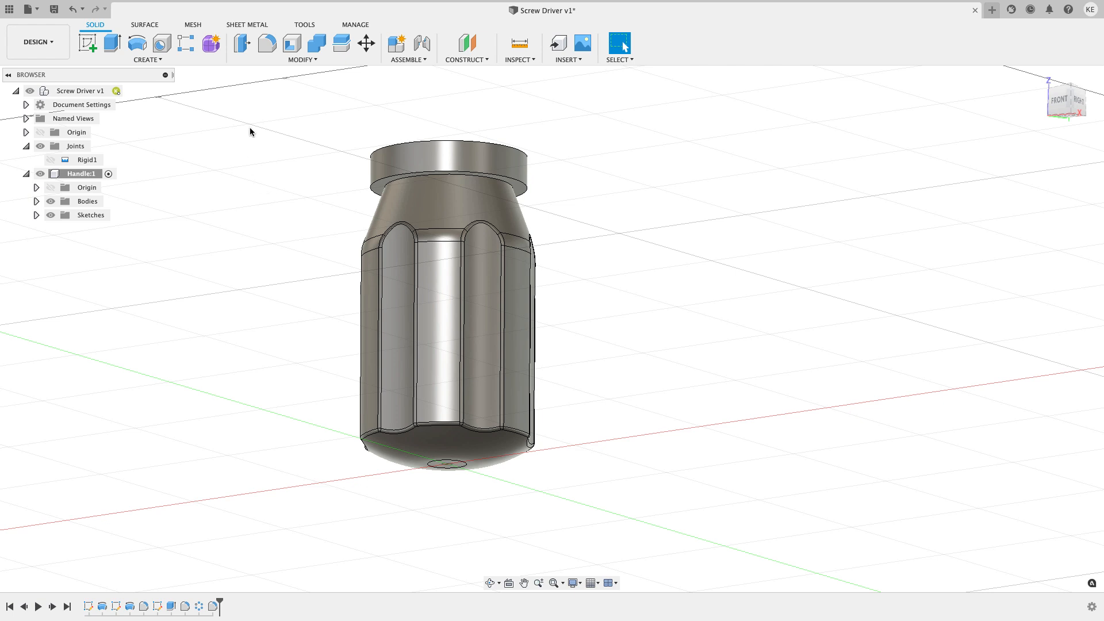
click(267, 43)
scroll(416, 183, up, 3)
scroll(415, 183, up, 2)
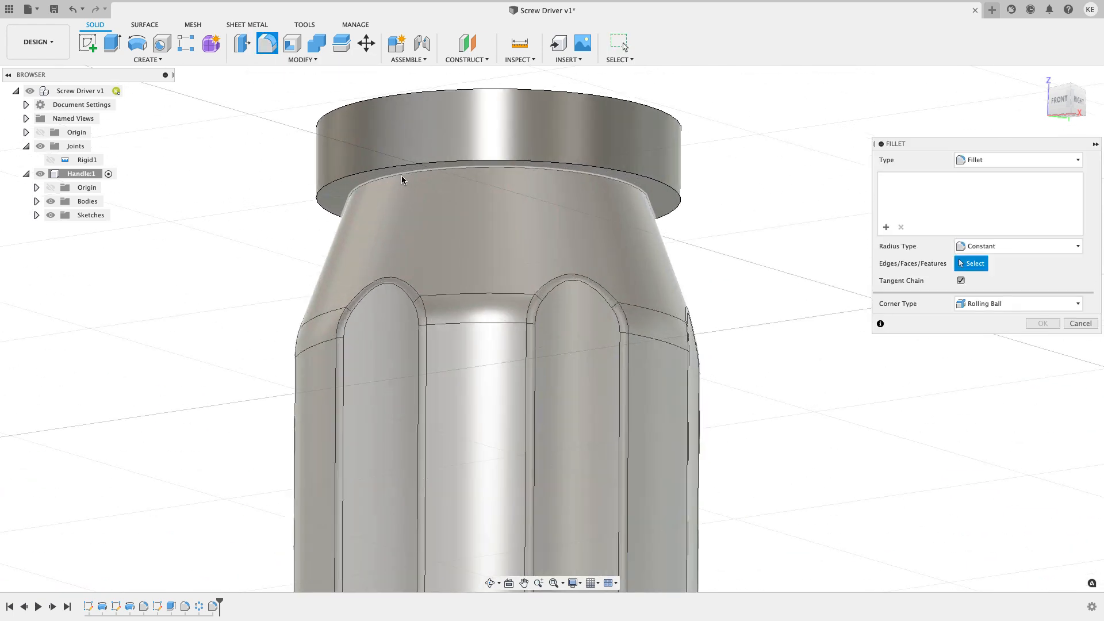
click(398, 168)
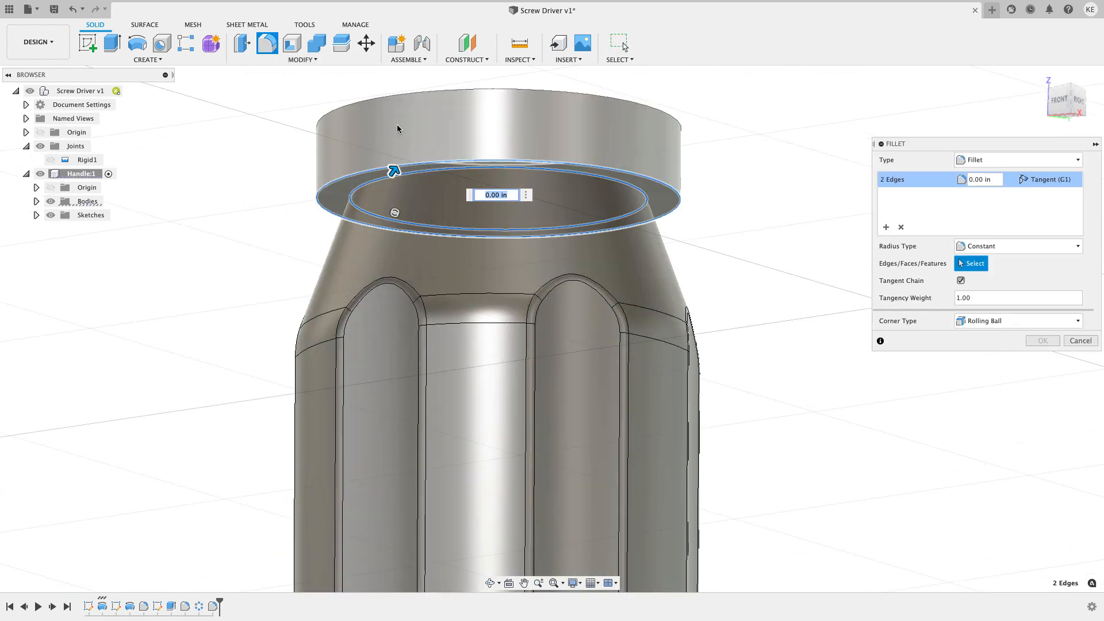
click(403, 98)
scroll(368, 132, down, 3)
shift+middle_drag(337, 171, 341, 210)
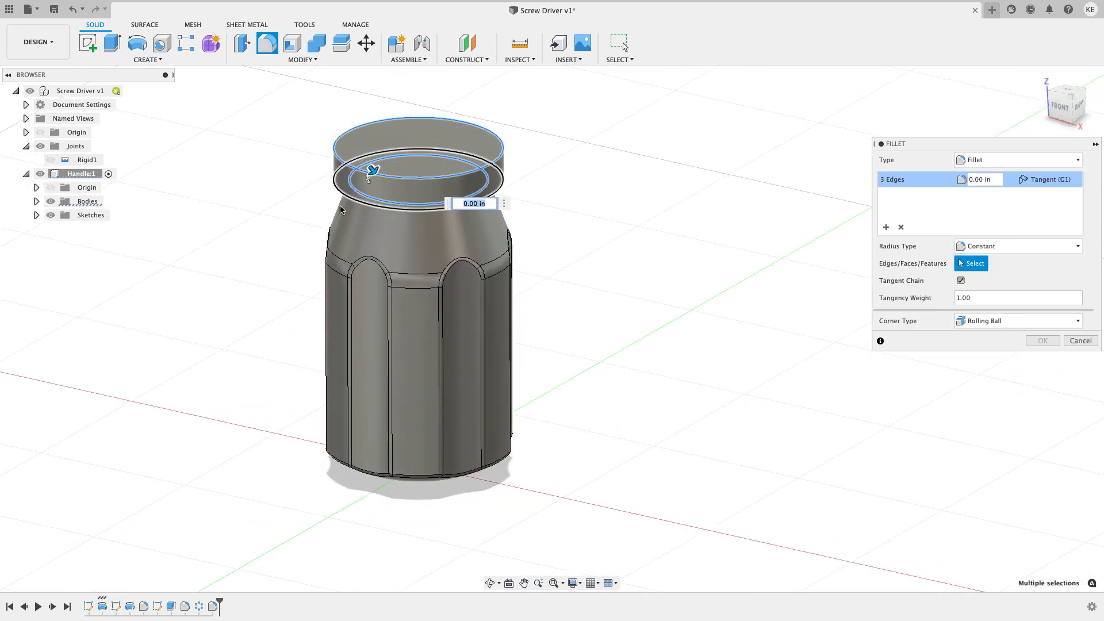
text(.05)
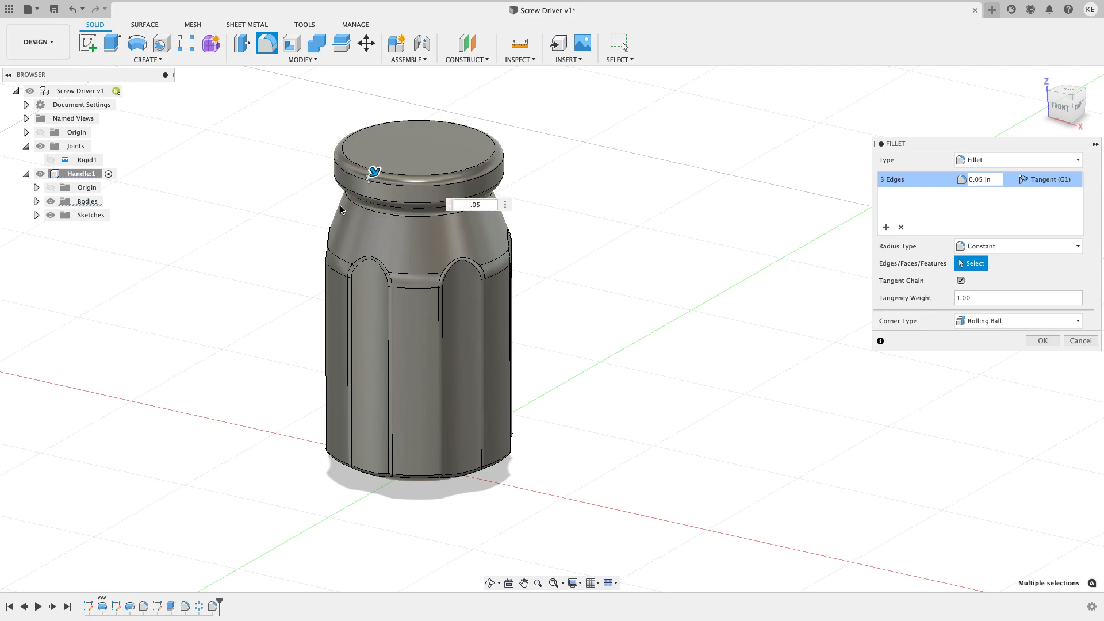
shift+middle_drag(582, 236, 611, 222)
click(1038, 343)
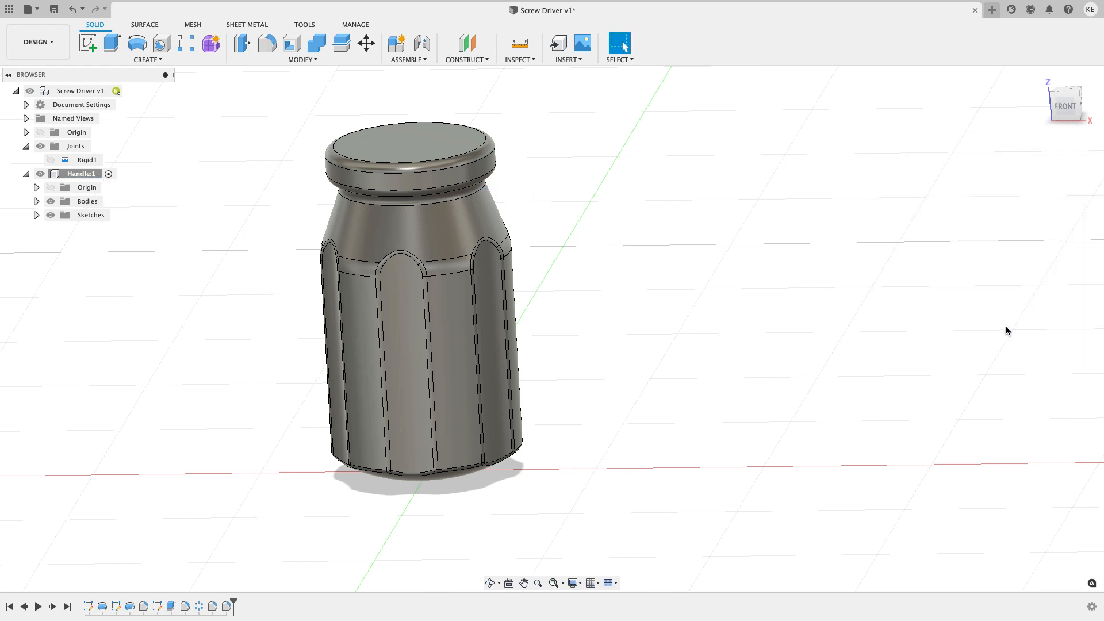
Step: Place a simple hole at the centre of the handle's top face and give it a flat drill point
click(1041, 76)
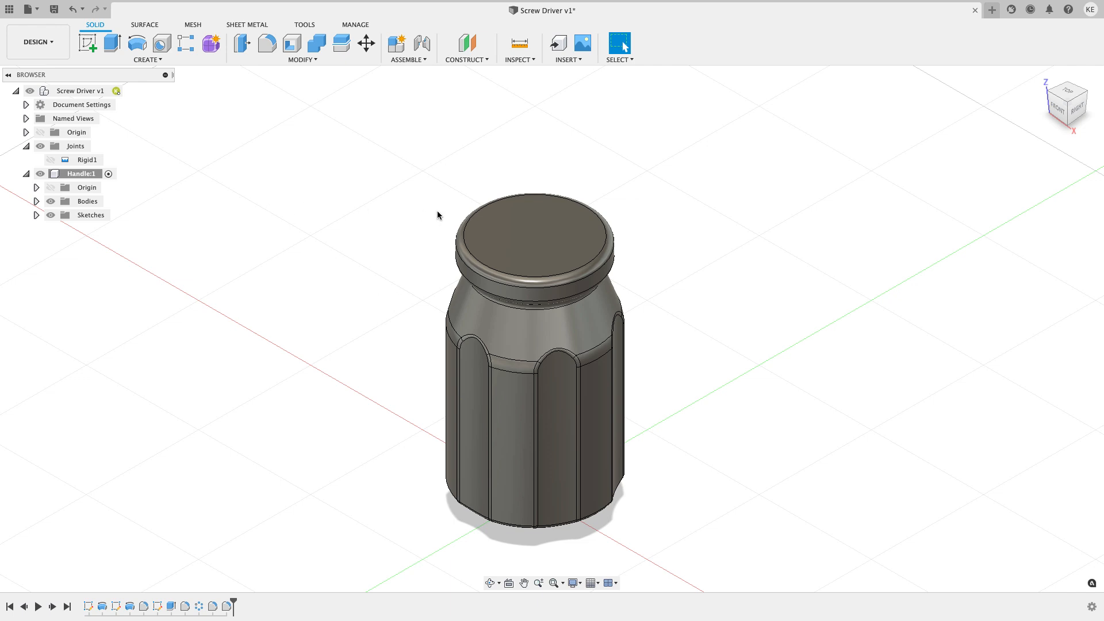
click(163, 42)
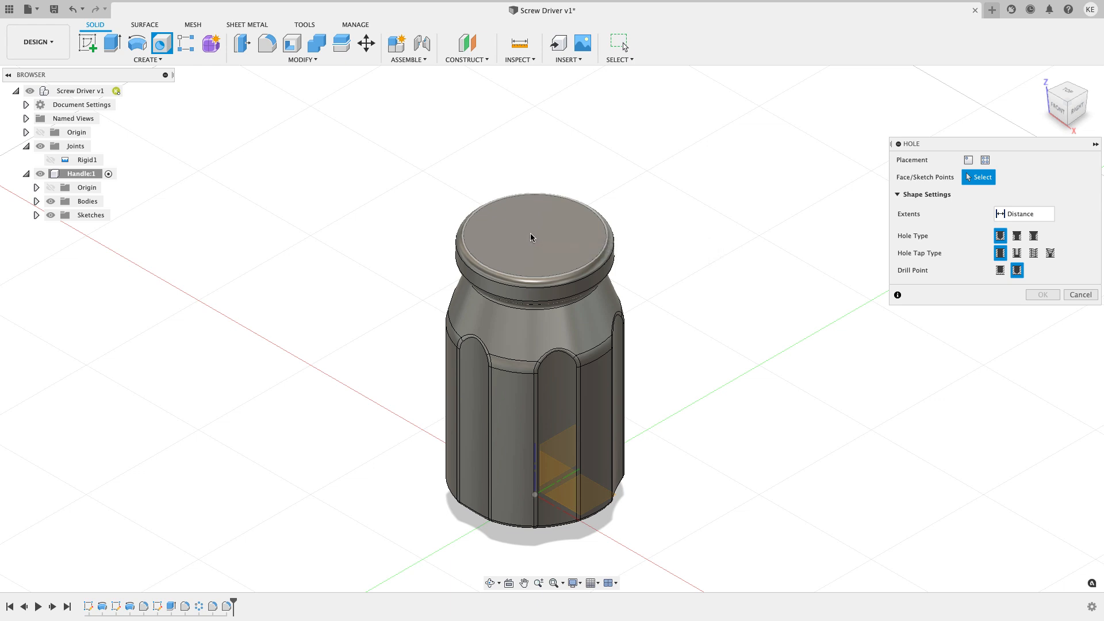
click(499, 223)
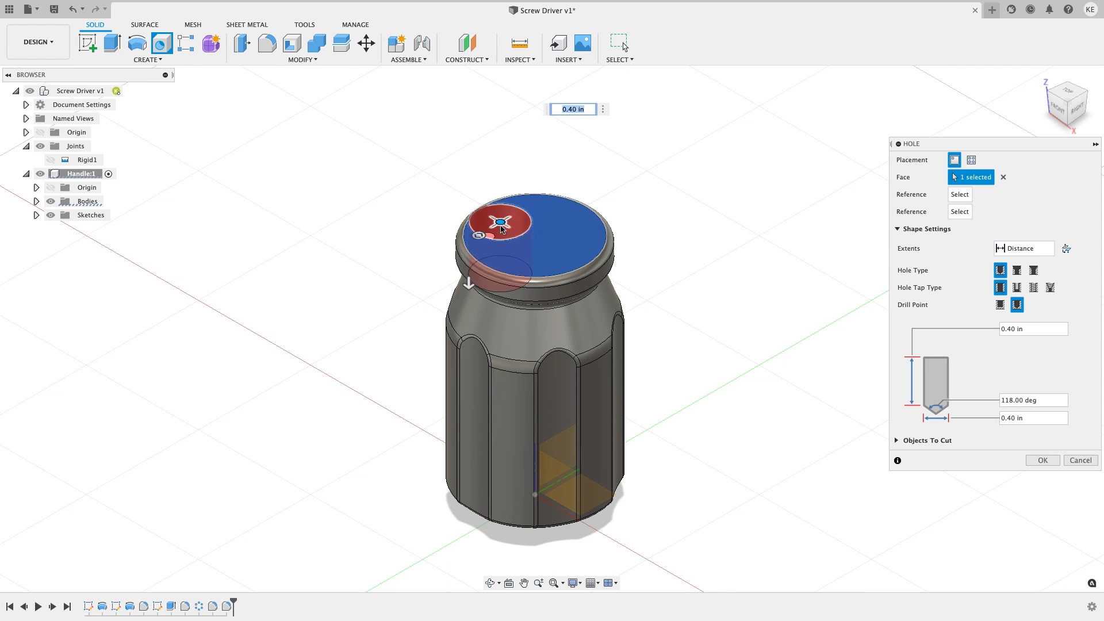
drag(500, 222, 535, 235)
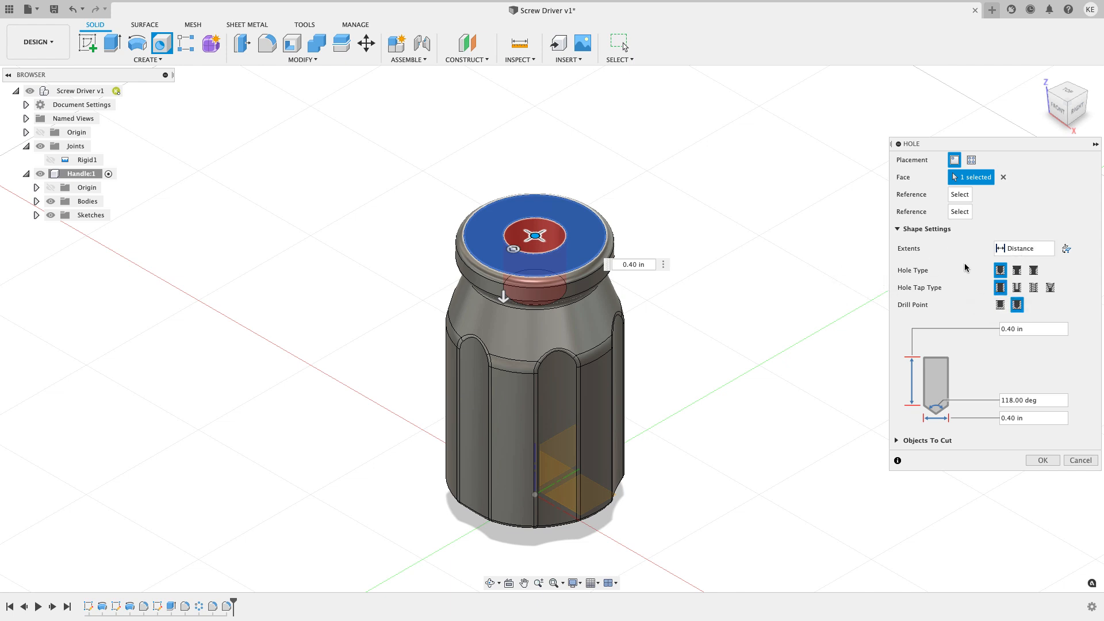
click(1000, 305)
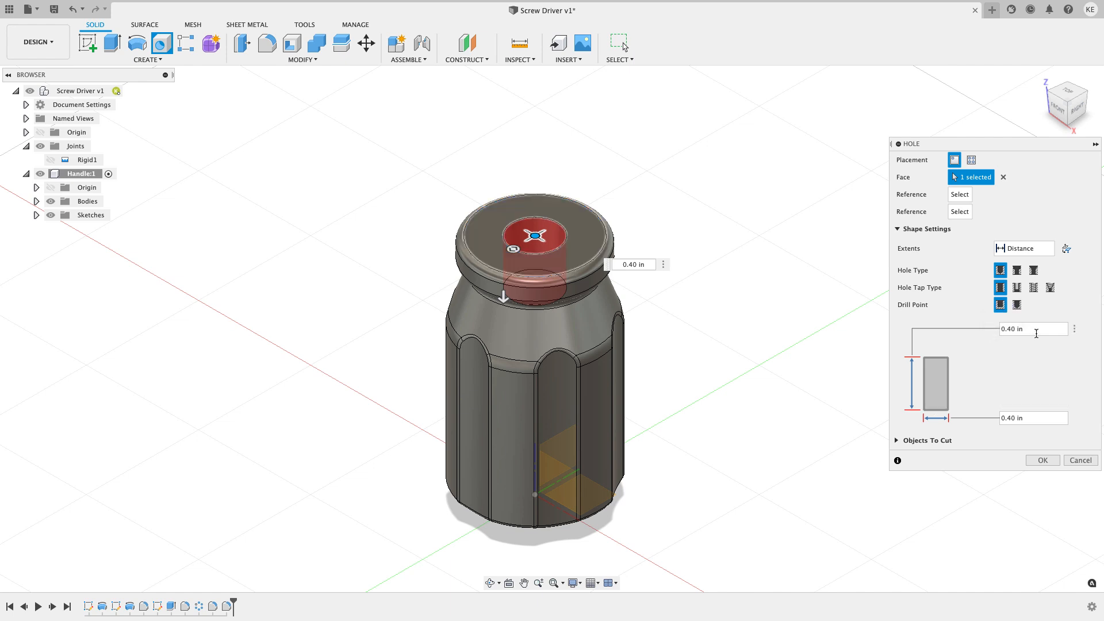
Step: Set the hole's depth to 0.75 in and its diameter to 0.125 in
drag(1025, 329, 989, 328)
text(.75)
key(Return)
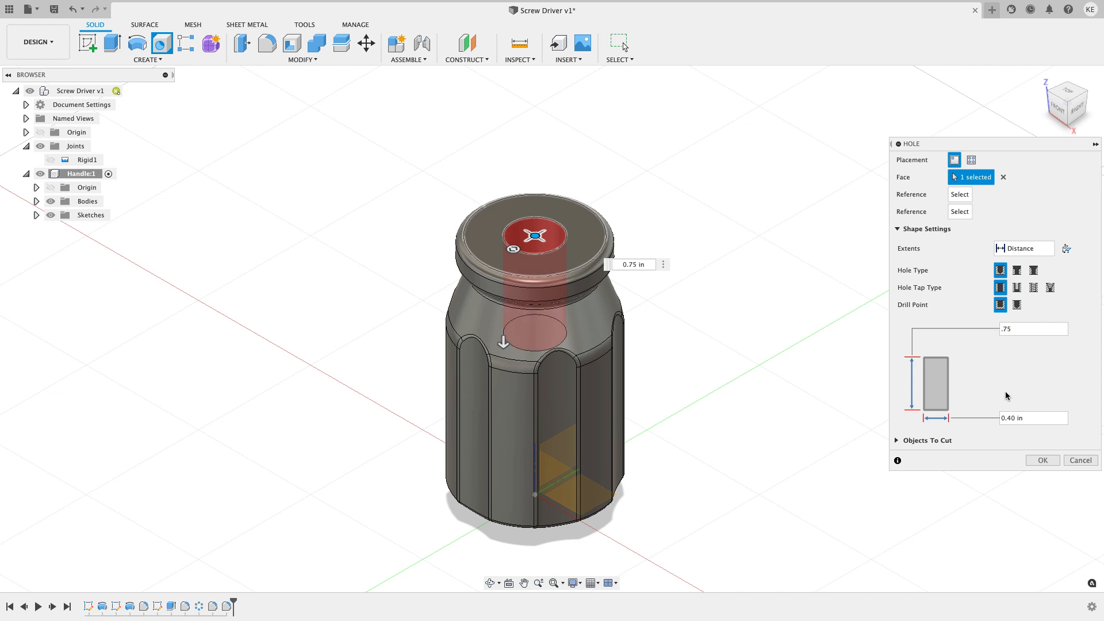
drag(1036, 418, 985, 416)
text(.125)
key(Return)
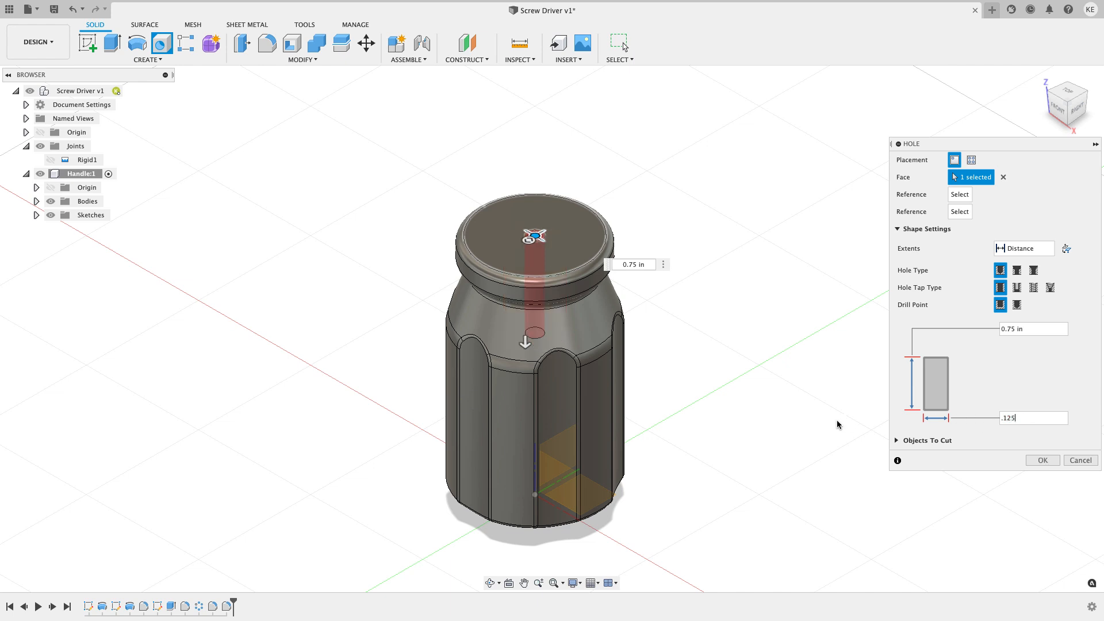
mouse_move(820, 409)
shift+middle_down()
mouse_move(820, 370)
mouse_move(817, 406)
shift+middle_up()
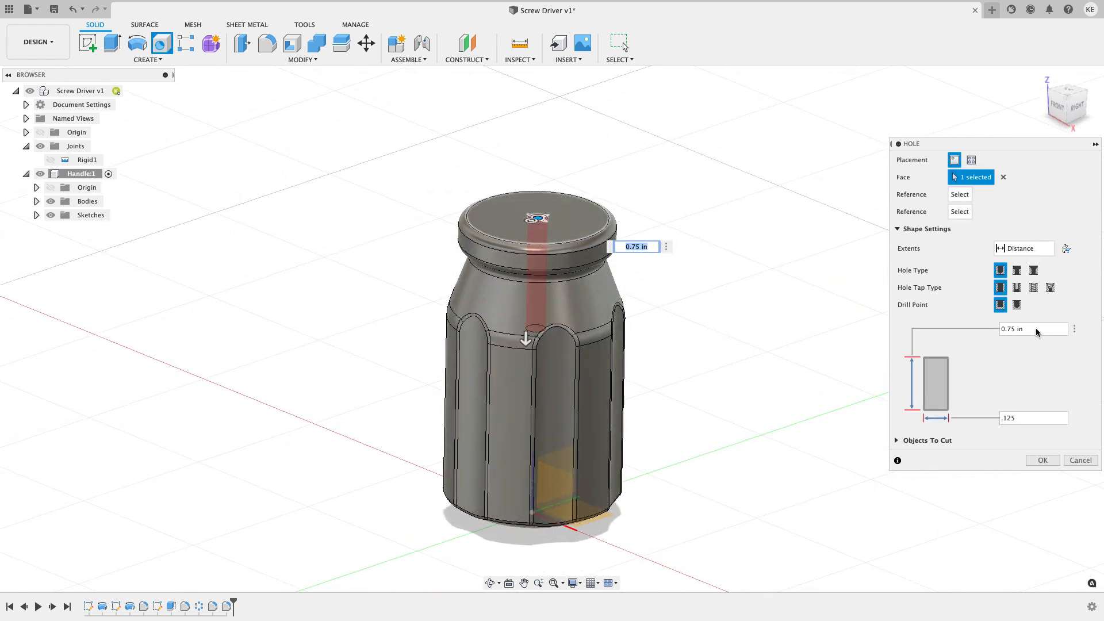
Step: Set the depth of the hole in the handle's top face to 0.5 in and finish the hole
click(1013, 329)
drag(1044, 327, 970, 327)
text(.5)
mouse_move(848, 336)
shift+middle_down()
mouse_move(860, 309)
mouse_move(842, 336)
shift+middle_up()
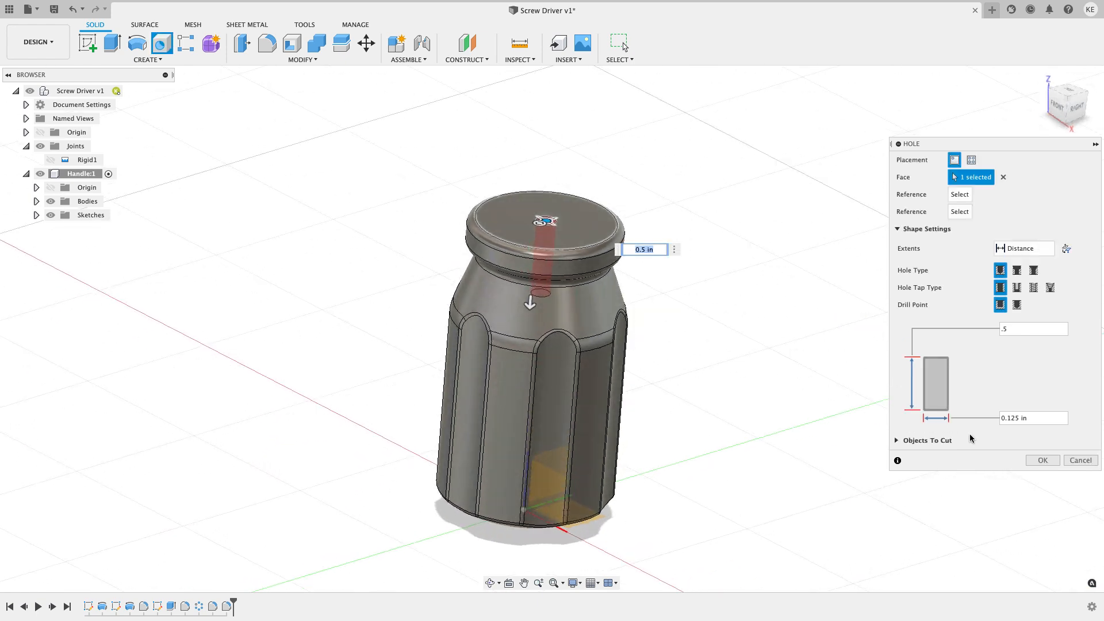
click(1041, 460)
shift+middle_drag(885, 370, 758, 340)
click(1067, 101)
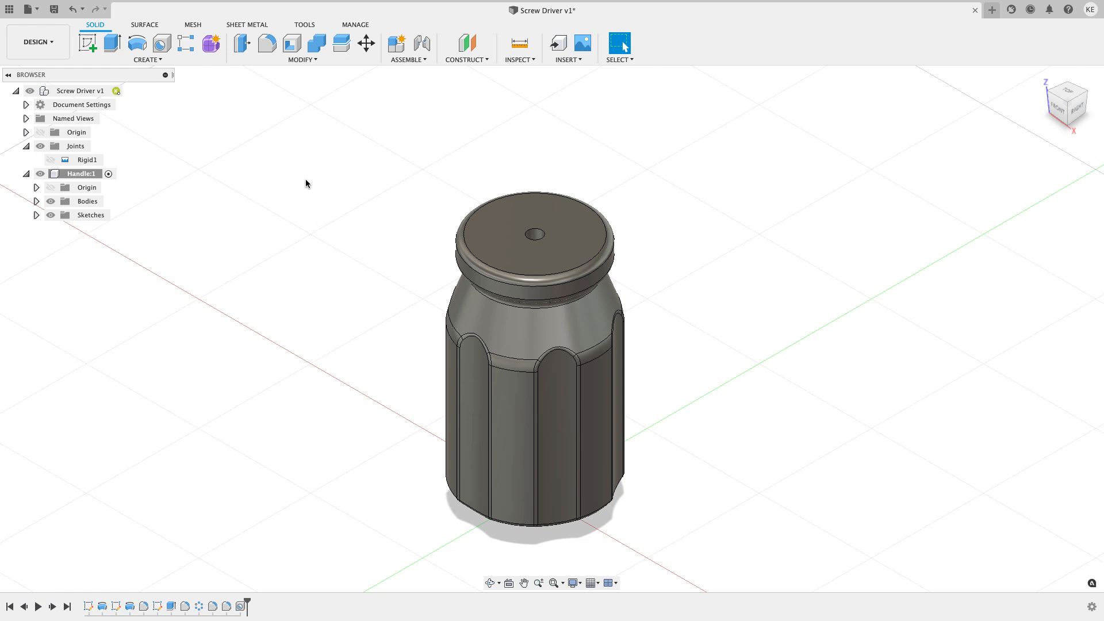
Step: Apply the Paint - Enamel Glossy (Yellow) appearance to the whole handle body
click(295, 59)
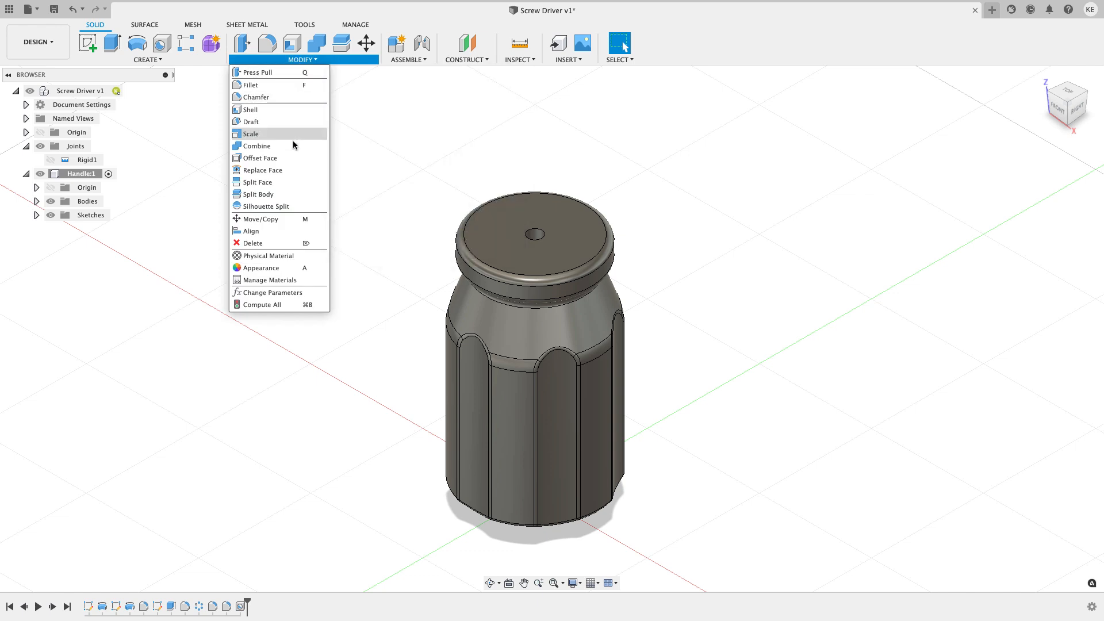
click(290, 268)
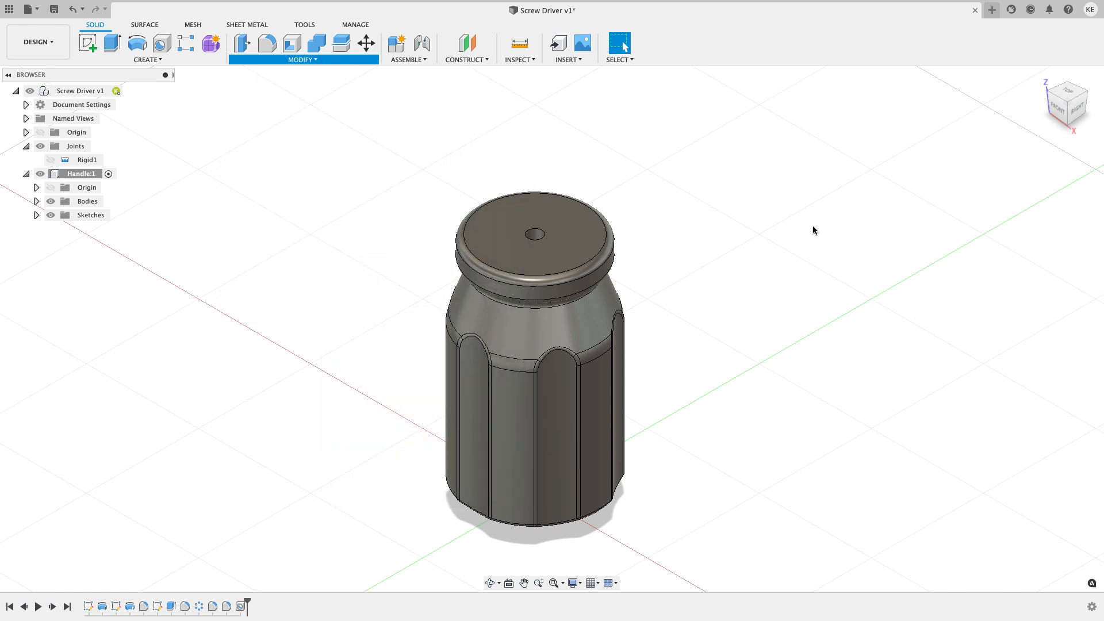
scroll(914, 411, down, 2)
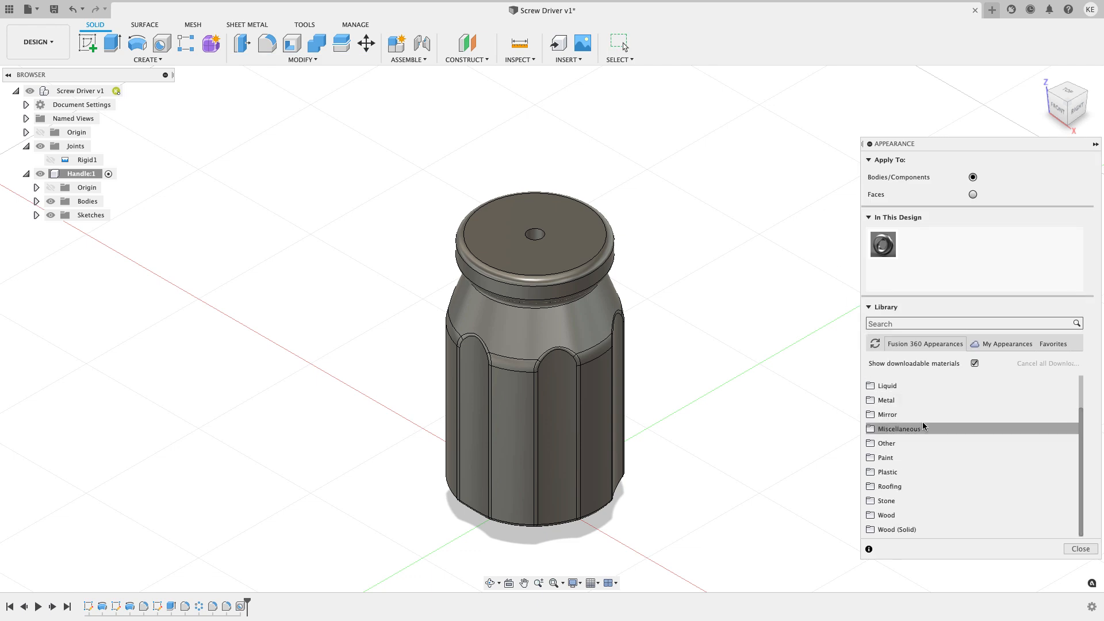
click(917, 457)
scroll(916, 457, down, 2)
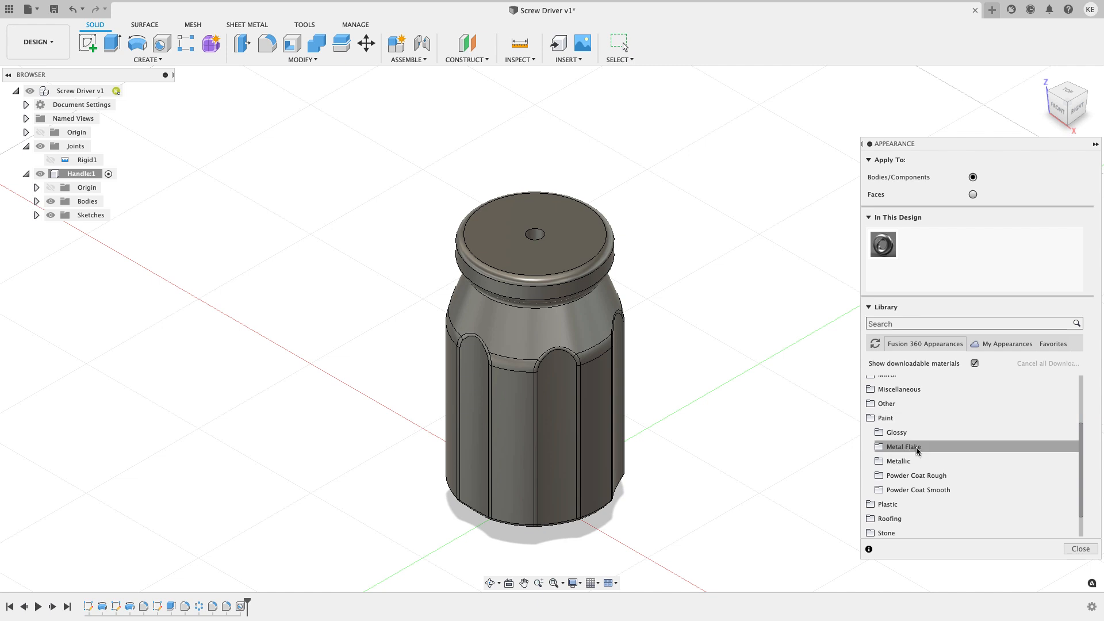
click(914, 433)
scroll(914, 434, down, 4)
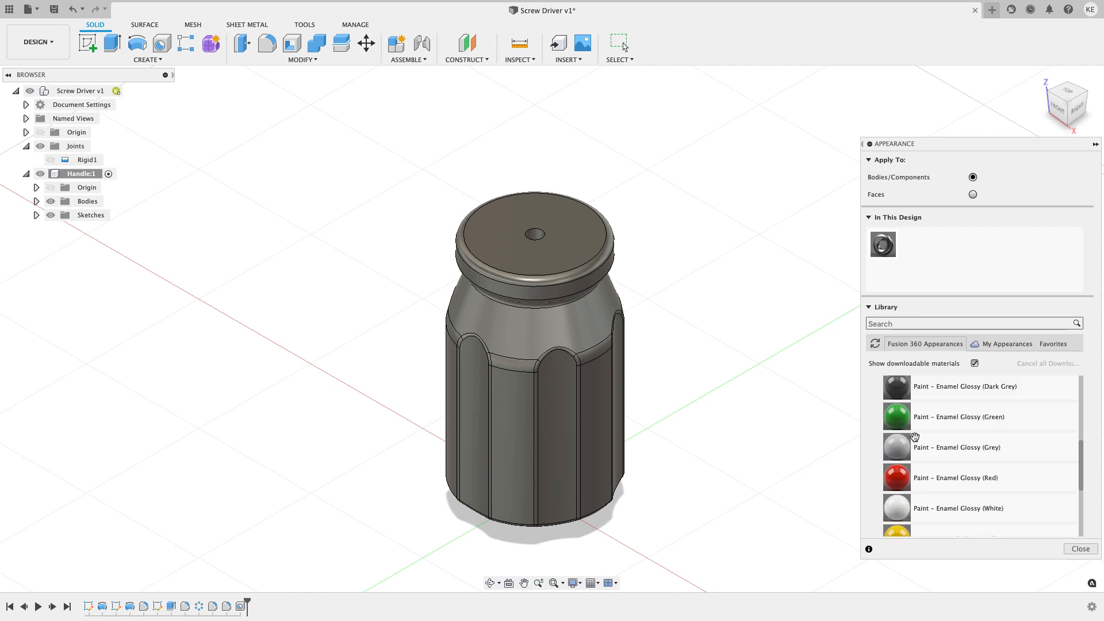
scroll(915, 424, up, 2)
scroll(915, 424, up, 2)
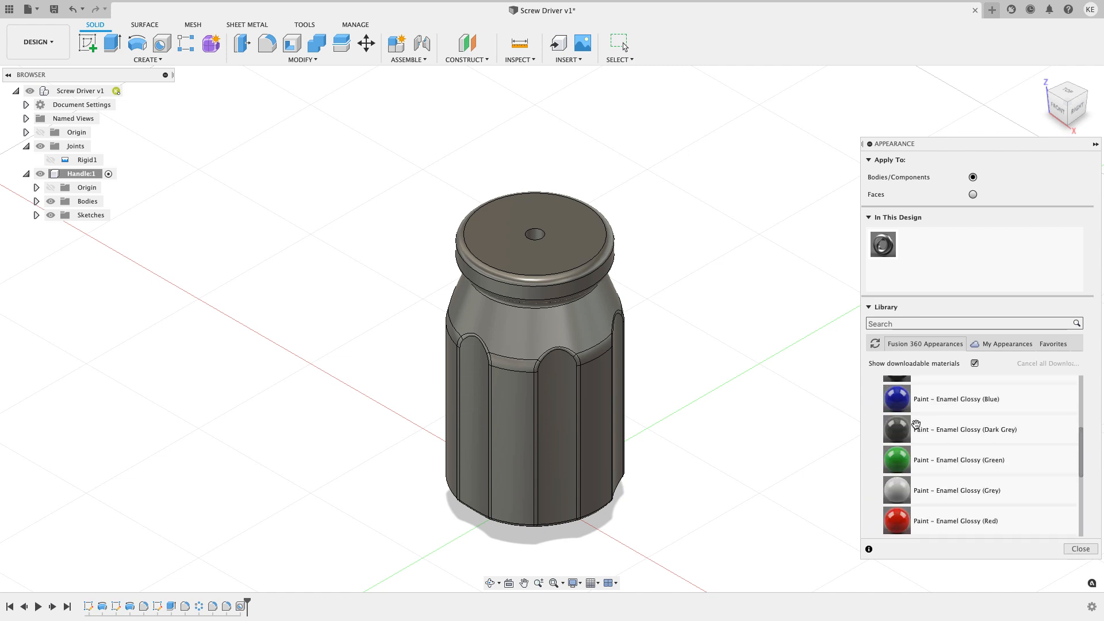
scroll(916, 425, down, 5)
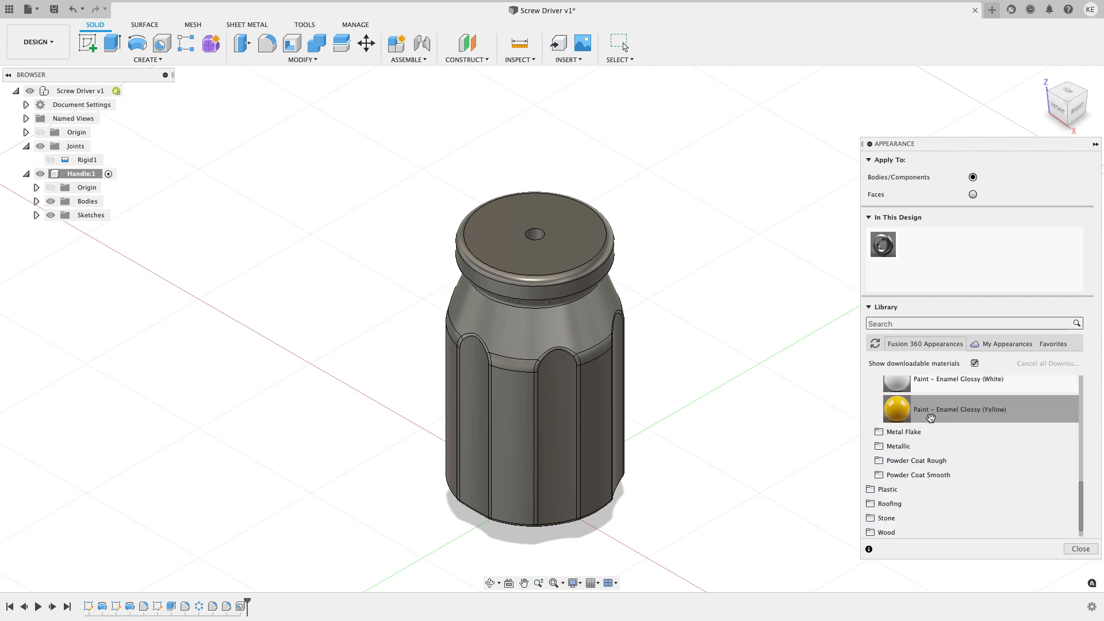
drag(936, 412, 654, 391)
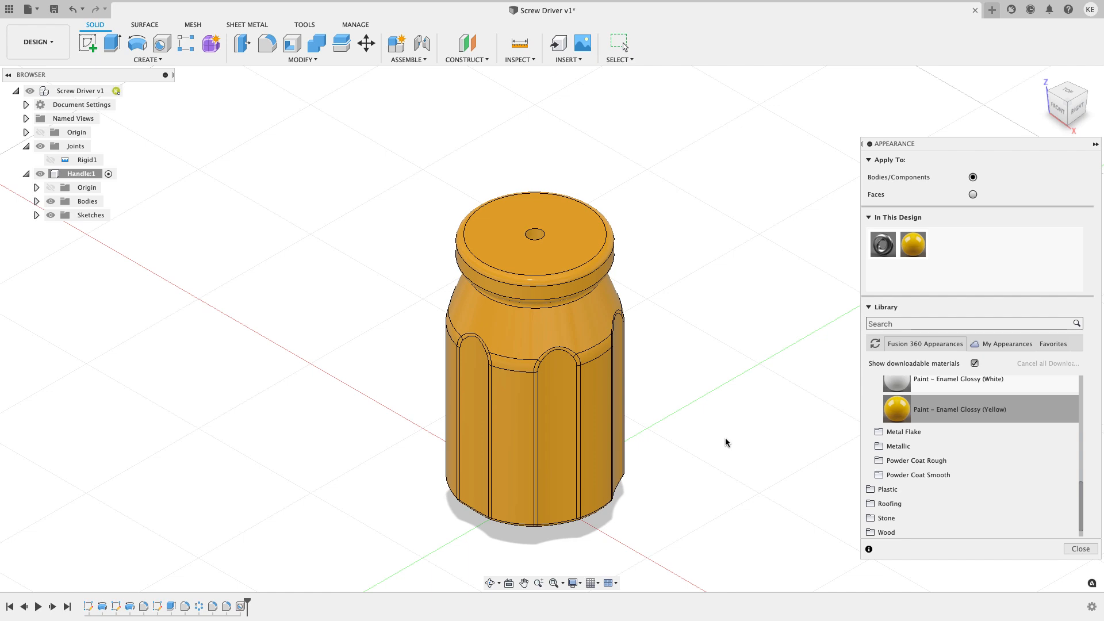
Step: Try Paint - Enamel Glossy (Red) on a single side face between the handle's grooves and undo it
shift+middle_drag(732, 435, 698, 412)
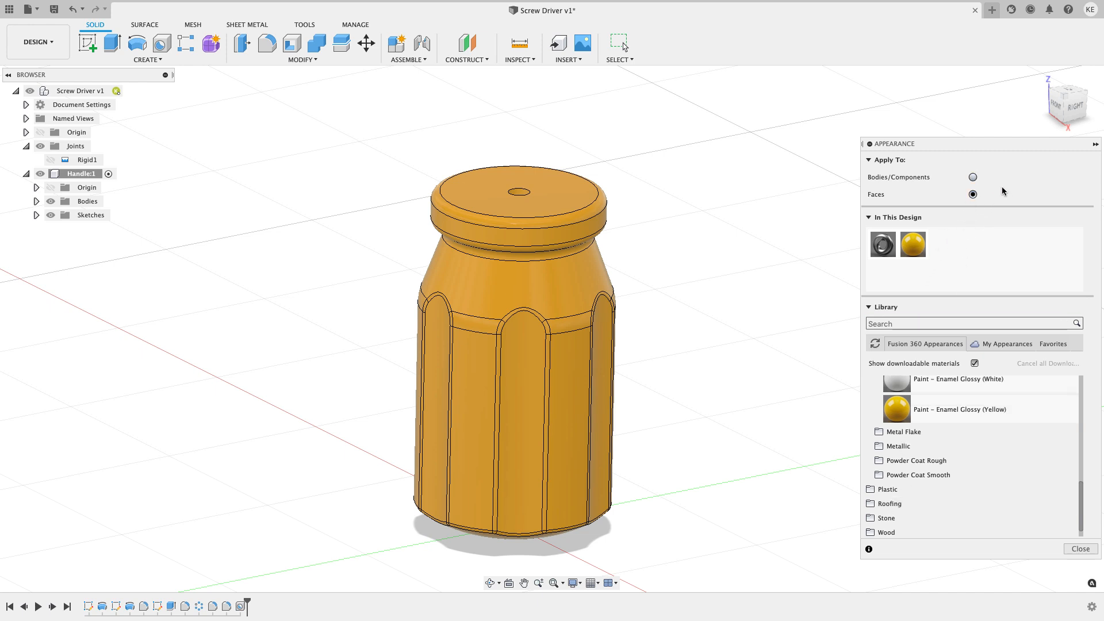
scroll(928, 450, up, 3)
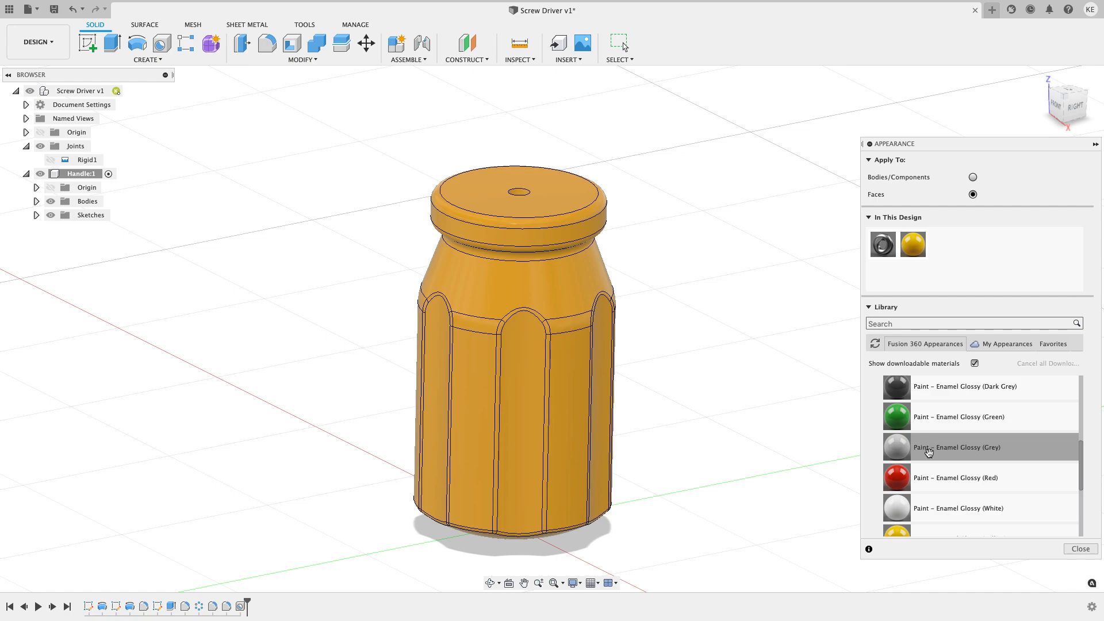
drag(919, 477, 573, 403)
mouse_move(719, 444)
shift+middle_down()
mouse_move(727, 419)
mouse_move(761, 414)
mouse_move(673, 431)
mouse_move(729, 426)
mouse_move(731, 435)
shift+middle_up()
key(Escape)
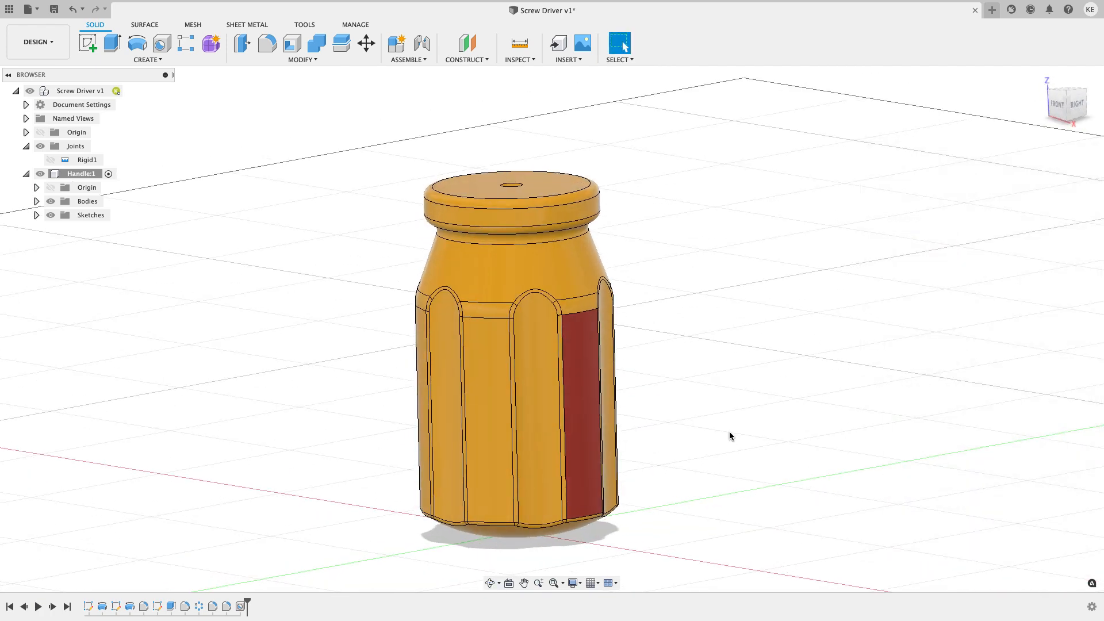
key(super+z)
mouse_move(718, 427)
mouse_down()
mouse_move(813, 424)
mouse_move(717, 443)
mouse_up()
key(Escape)
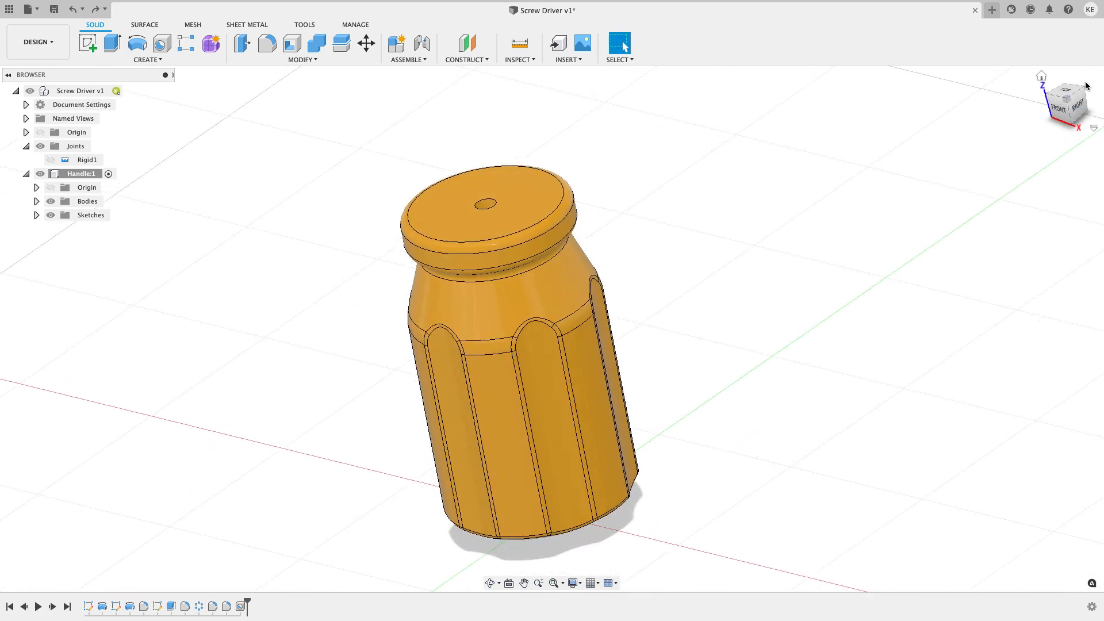
Step: Activate the top-level Screw Driver component and create a new internal component named Shaft in it
click(1068, 103)
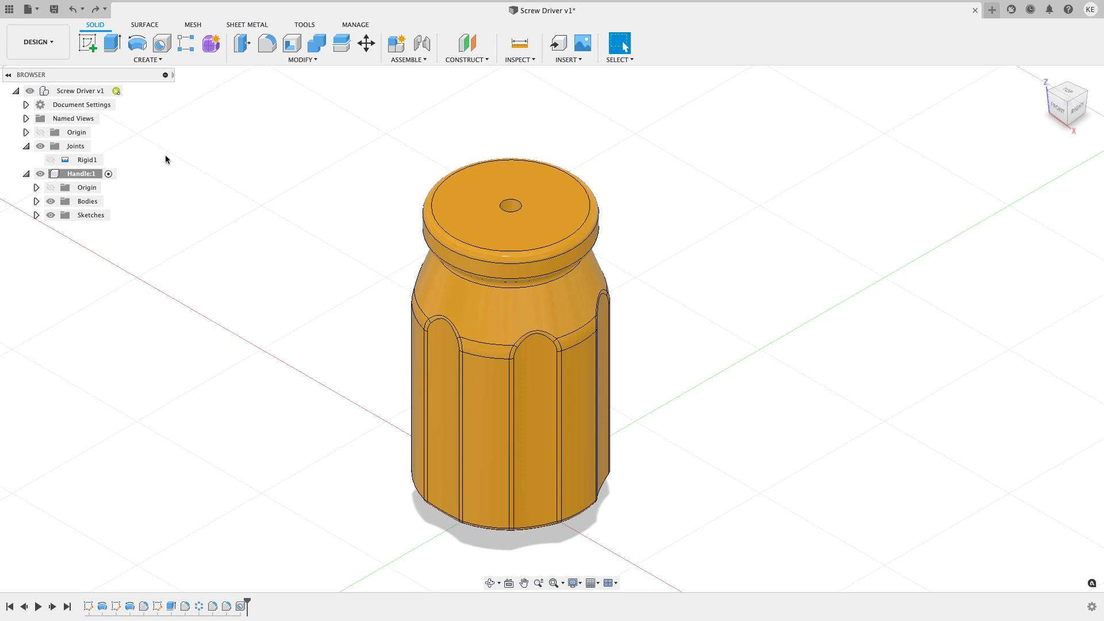
click(127, 92)
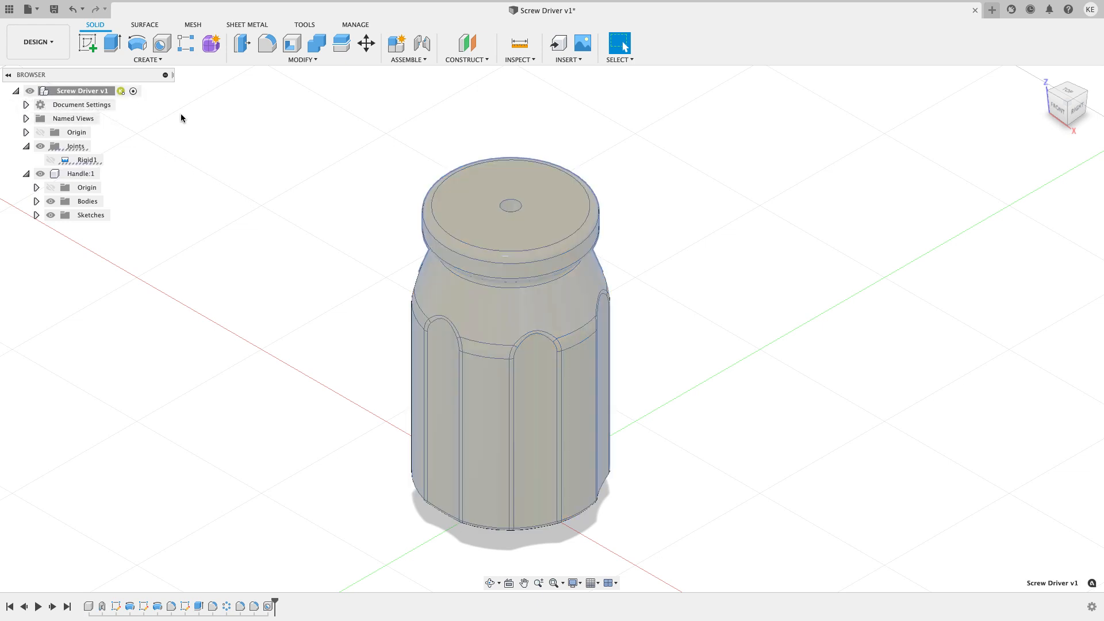
click(392, 60)
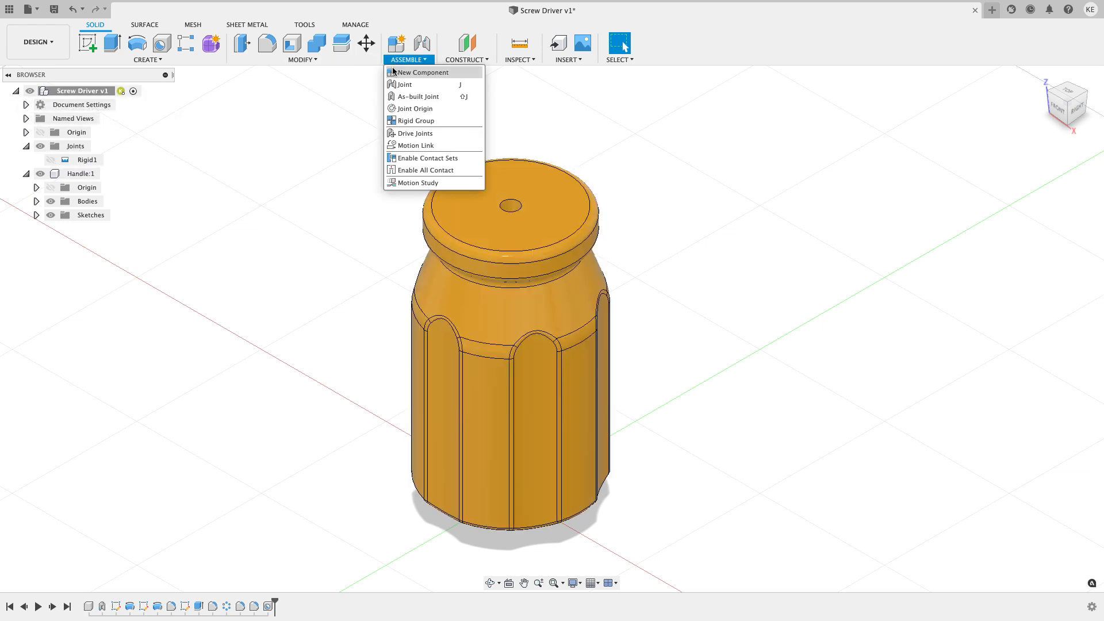
click(395, 72)
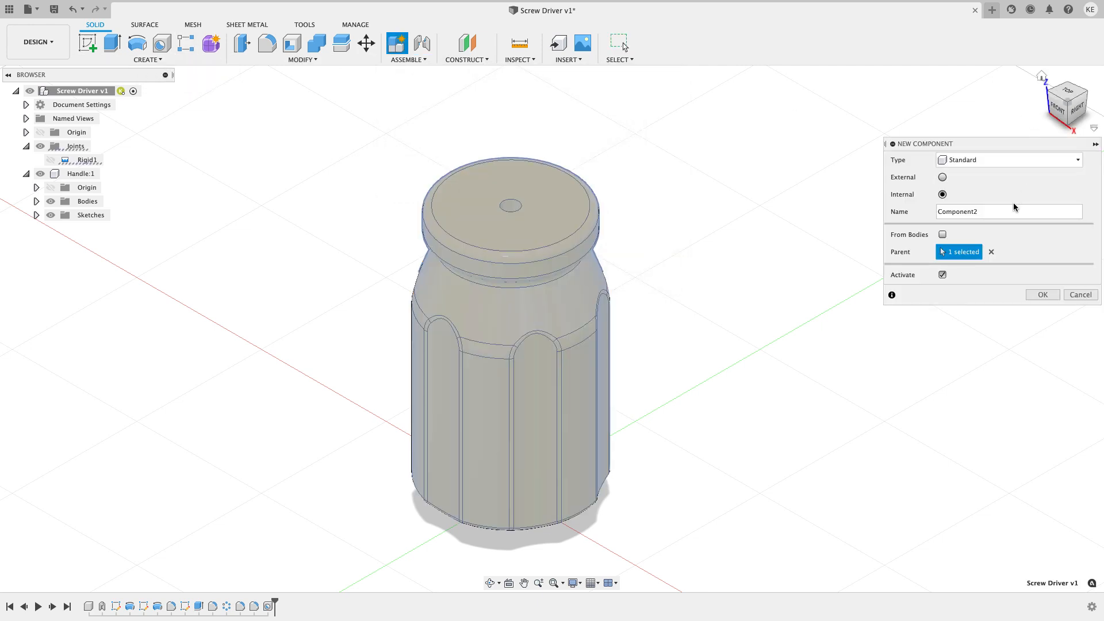
drag(999, 211, 926, 211)
text(Shaft)
click(1041, 294)
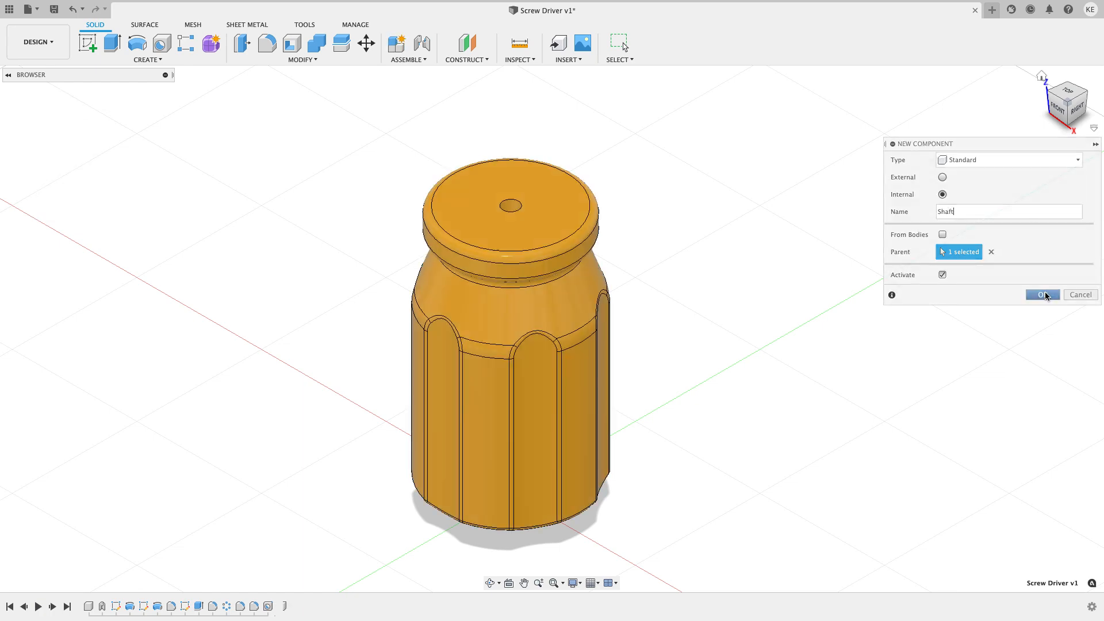
Step: Create a sketch on the flat bottom face of the handle's hole, keeping its projected circle as the shaft profile
shift+middle_drag(718, 200, 713, 241)
click(97, 51)
scroll(519, 329, up, 5)
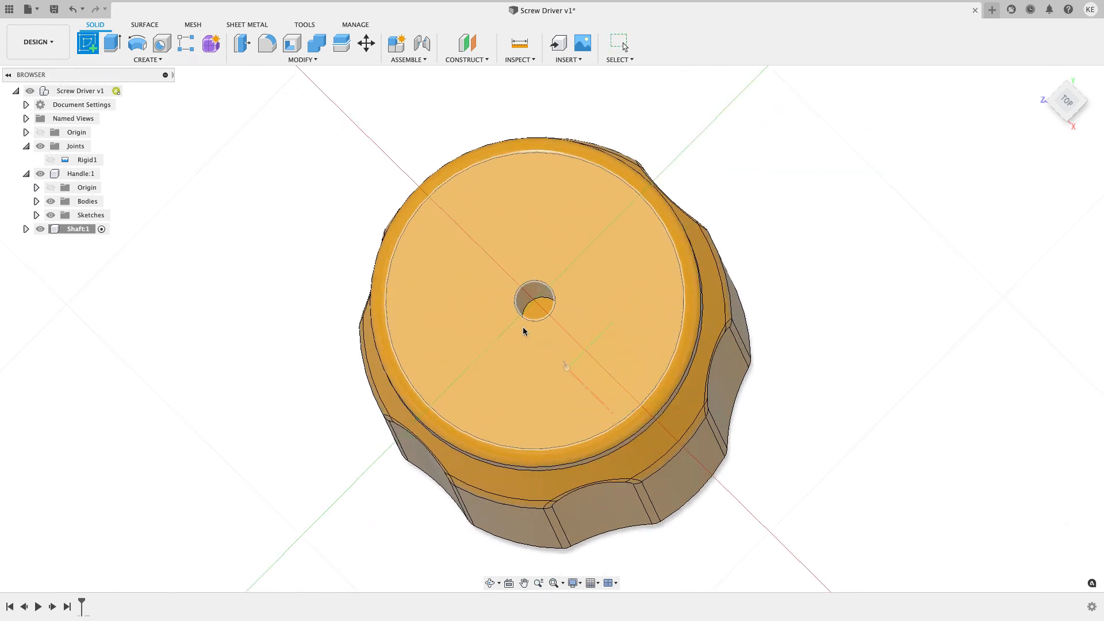
click(538, 314)
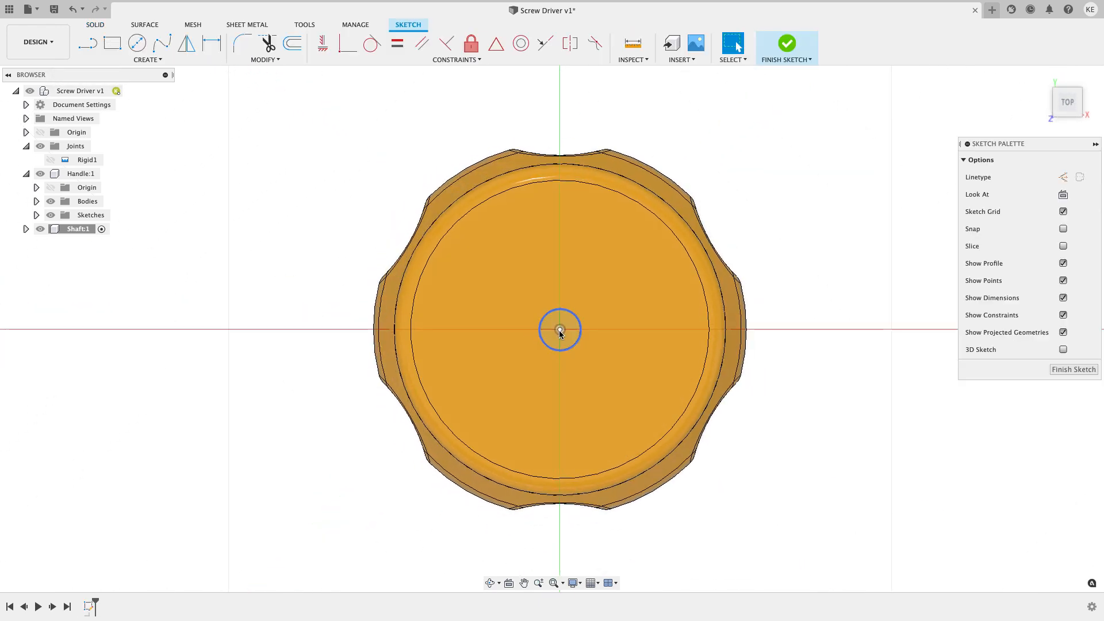
click(1061, 370)
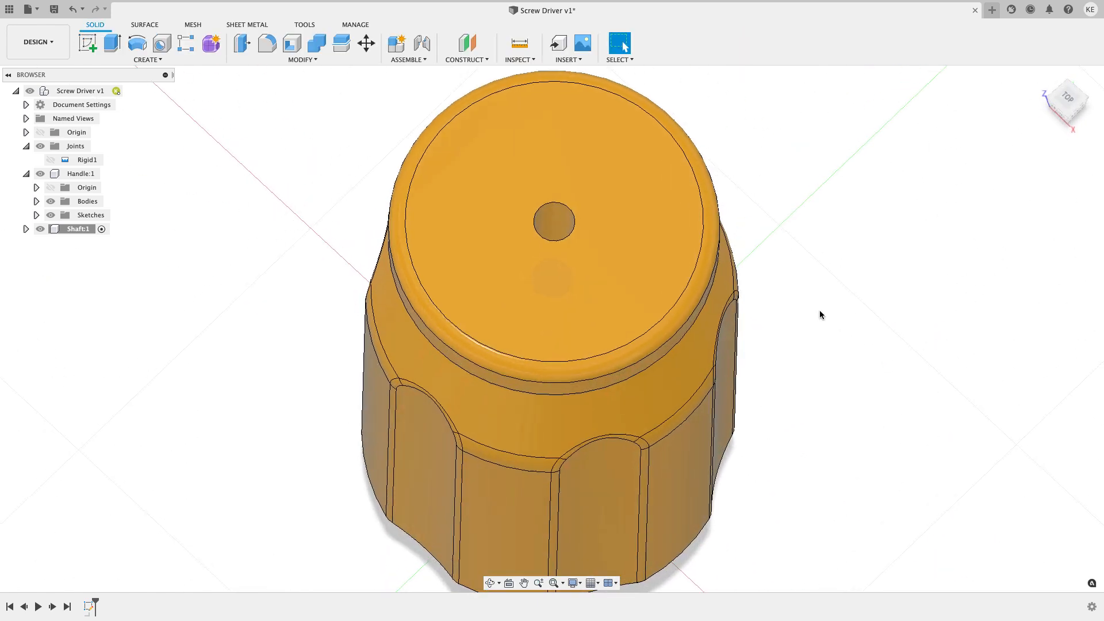
Step: Extrude the circular profile at the hole's bottom as a new body, using the ShaftHeight parameter for the distance
click(113, 44)
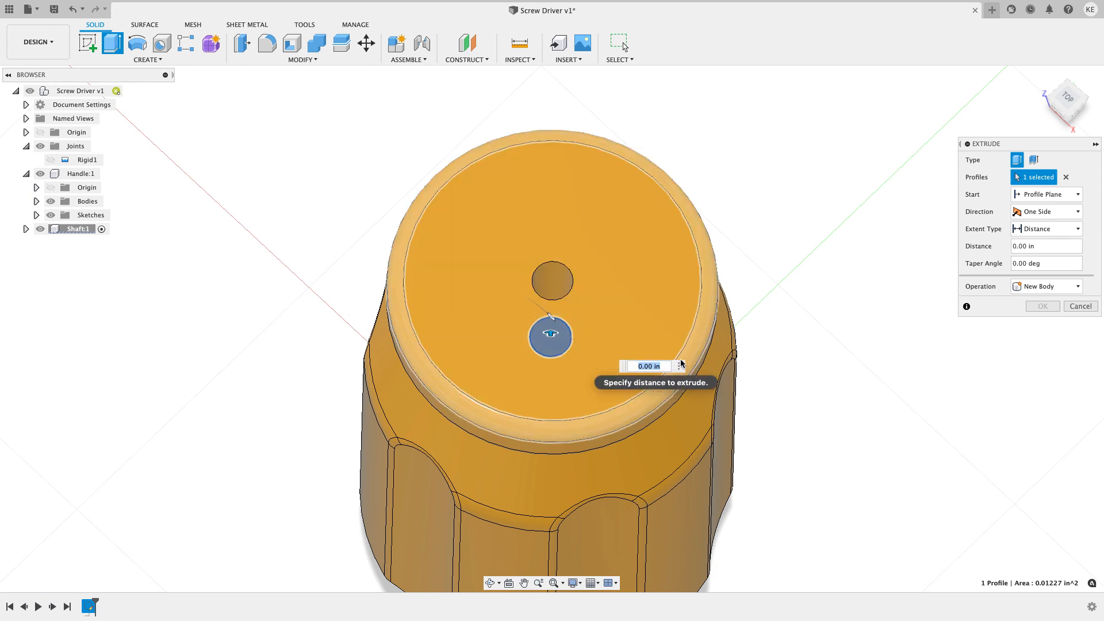
text(sh)
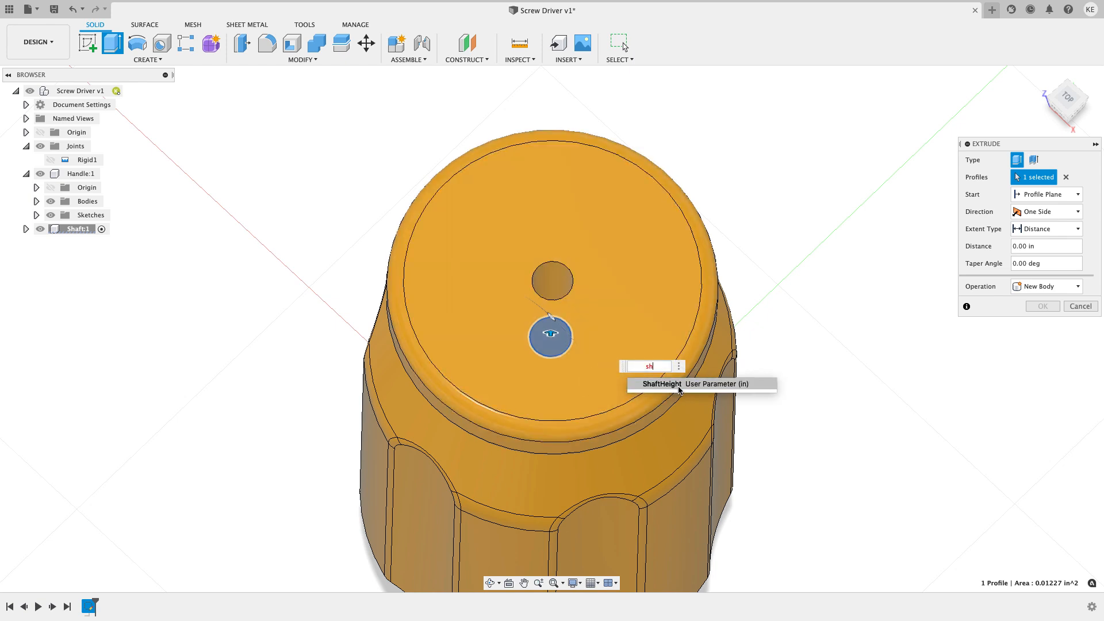
click(665, 384)
shift+middle_drag(793, 362, 797, 307)
click(1042, 306)
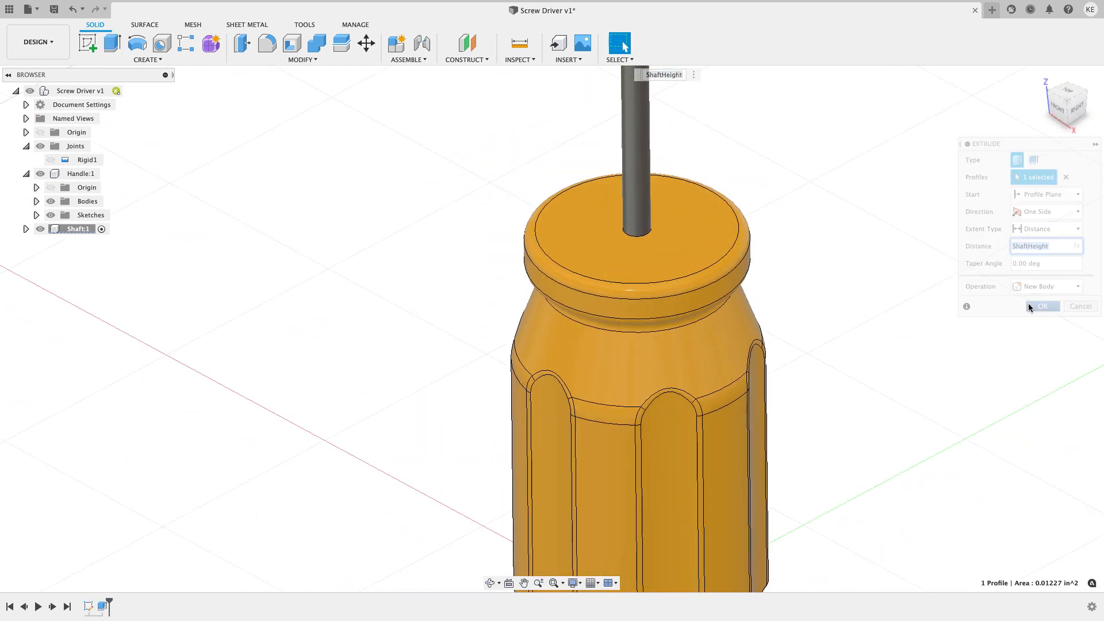
Step: Try shifting the loose shaft sideways out of the handle's hole and revert its position
key(F6)
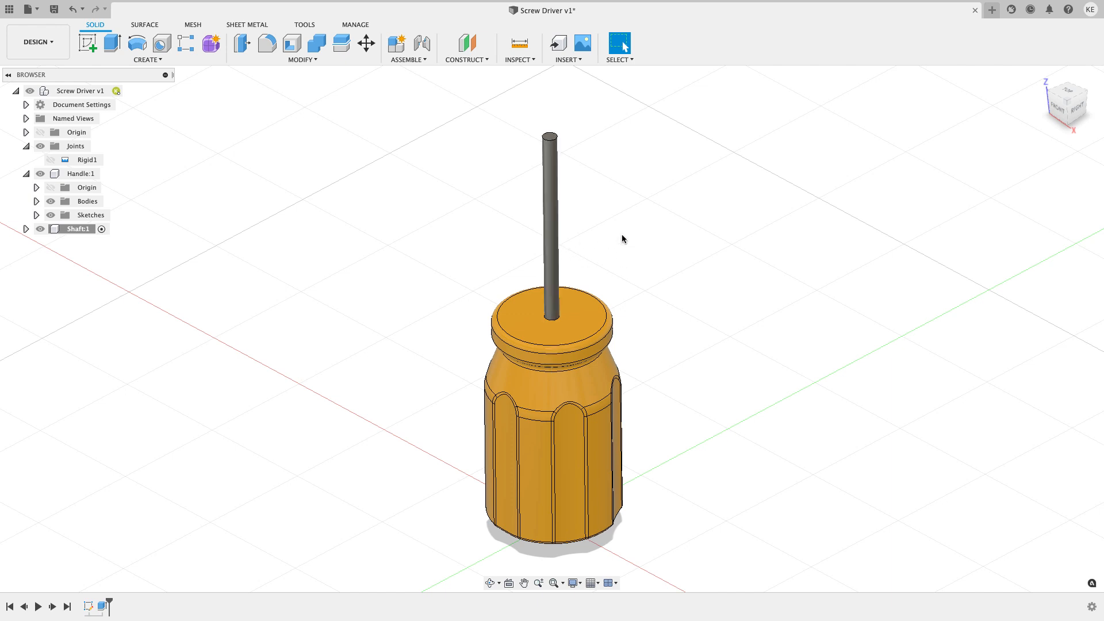
drag(550, 226, 552, 248)
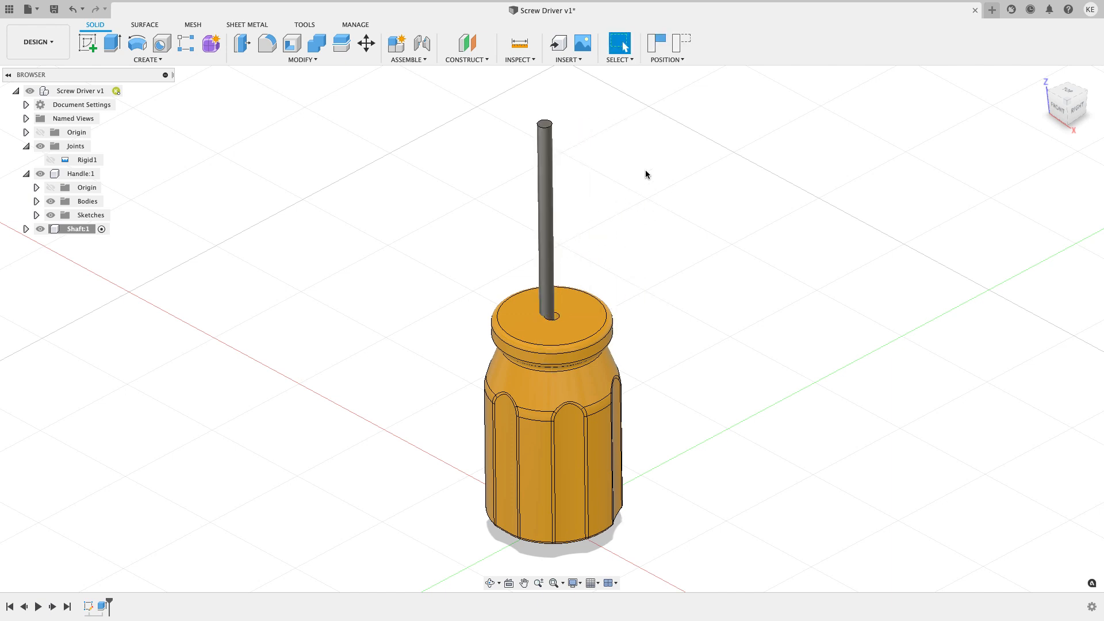
click(681, 43)
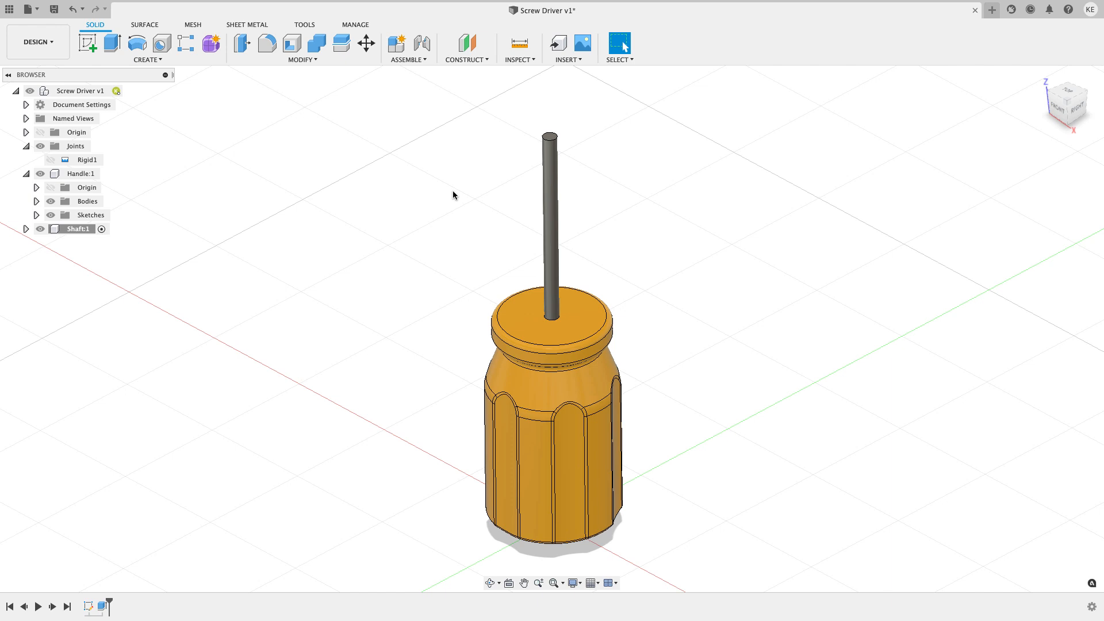
Step: Join the shaft to the handle with a rigid as-built joint
click(422, 60)
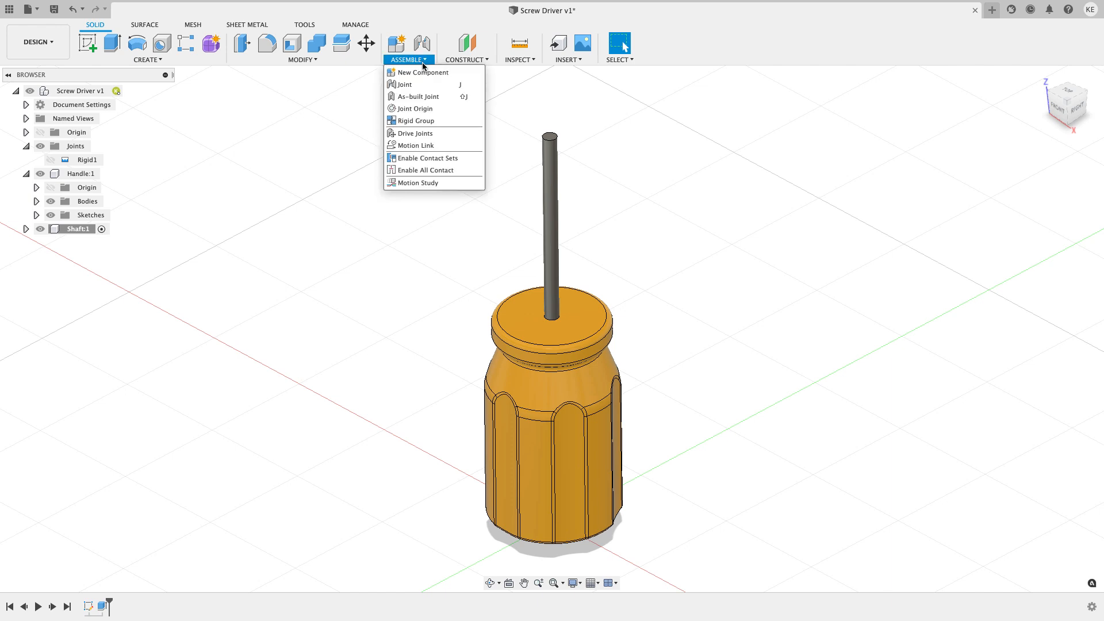
click(420, 102)
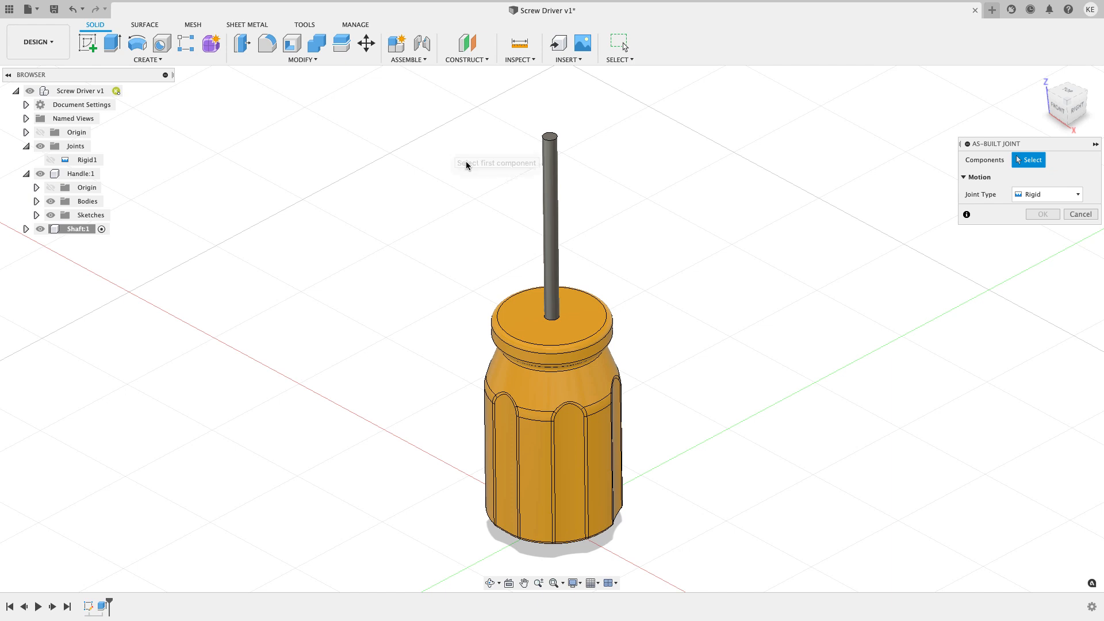
click(547, 167)
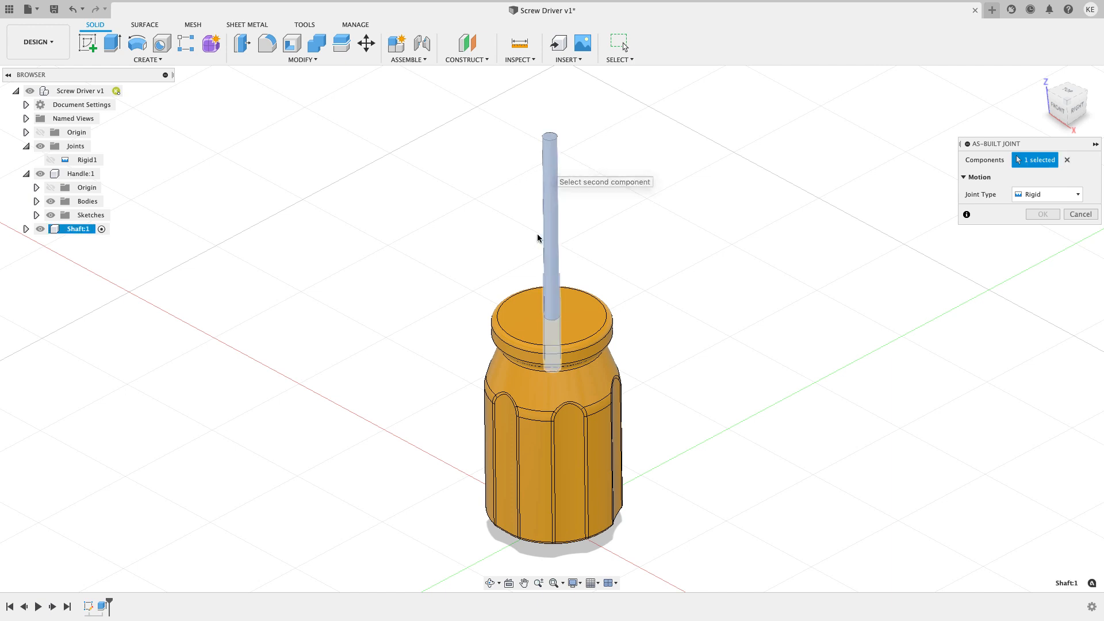
click(524, 316)
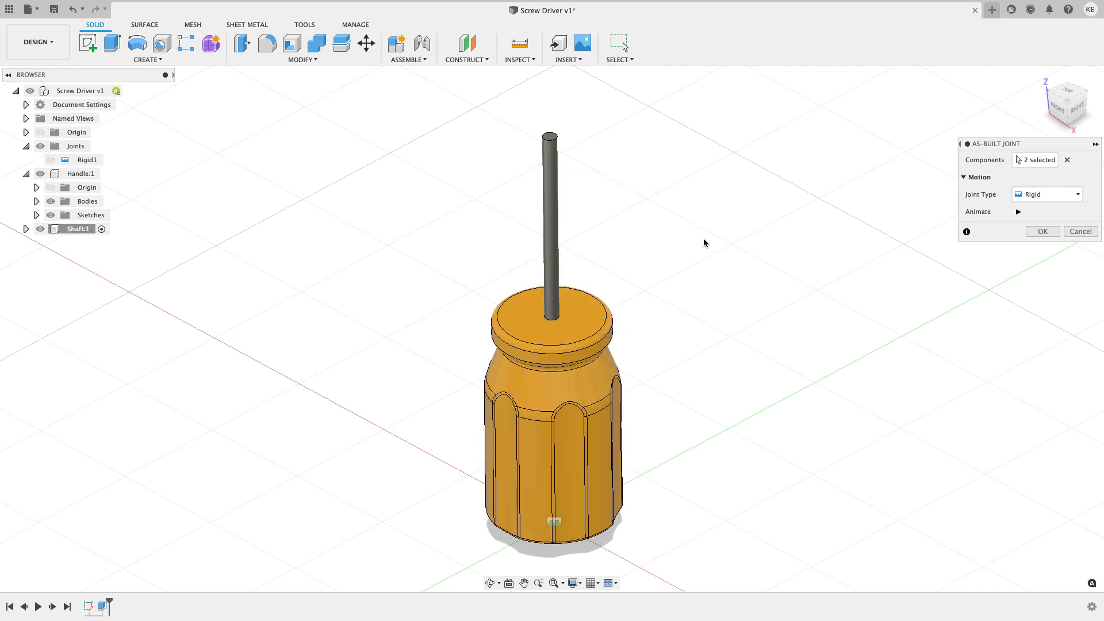
click(1041, 232)
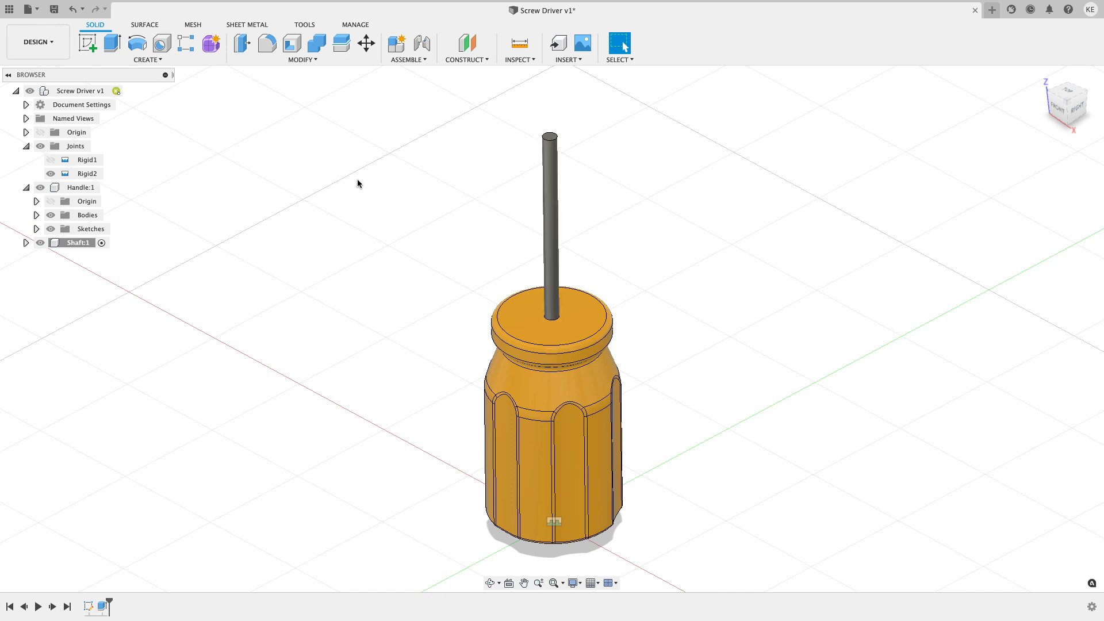
Step: Create a sketch on the vertical front origin plane through the shaft and enable the slice view
click(88, 43)
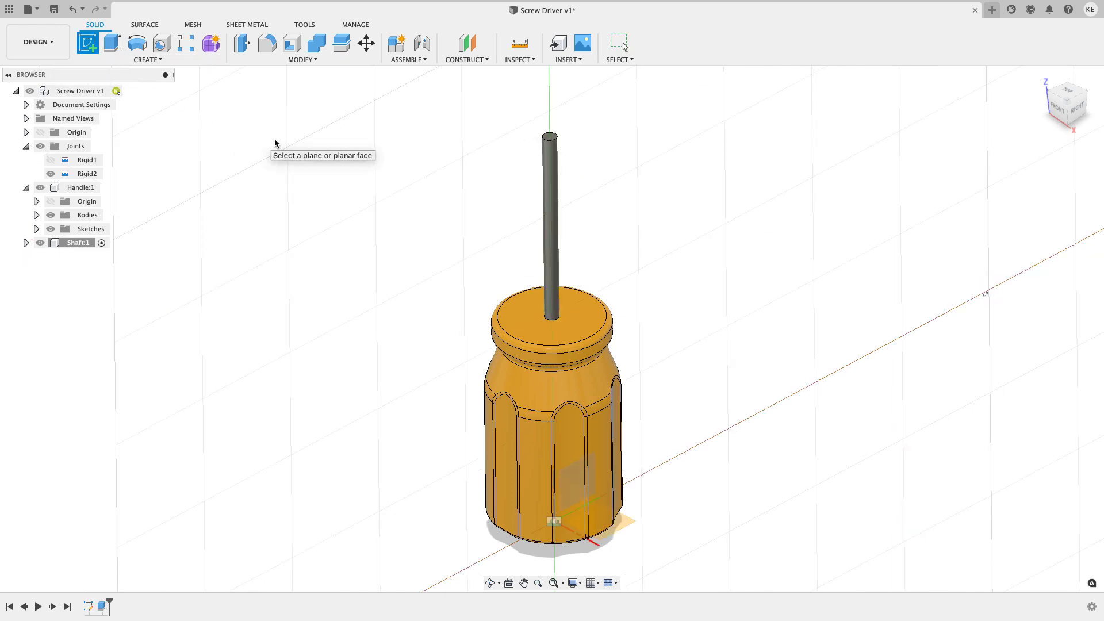
click(580, 508)
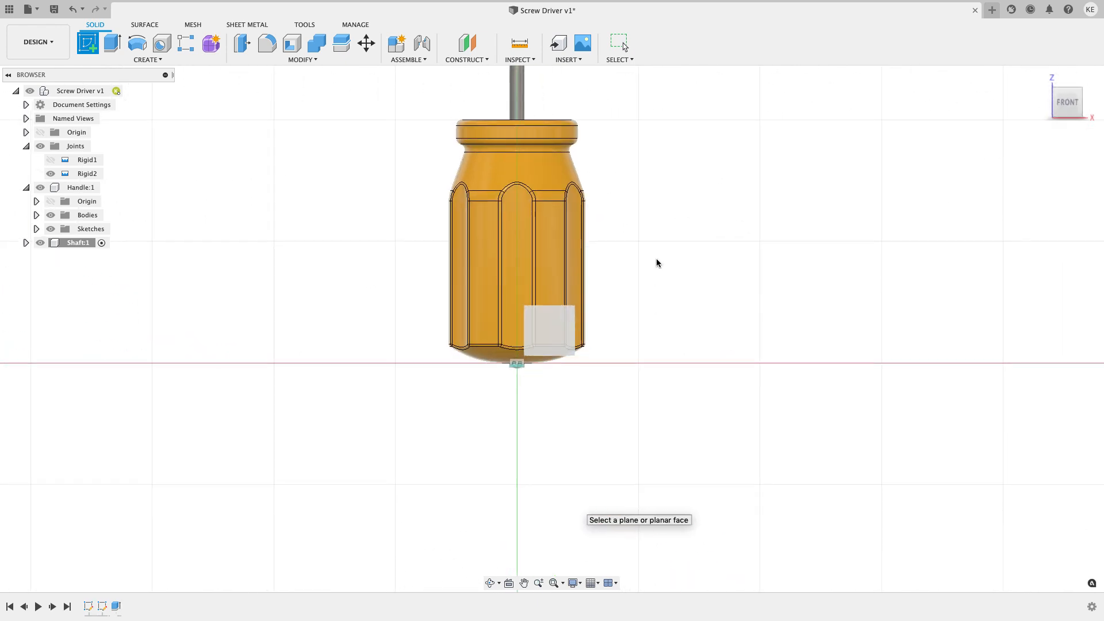
scroll(642, 337, up, 5)
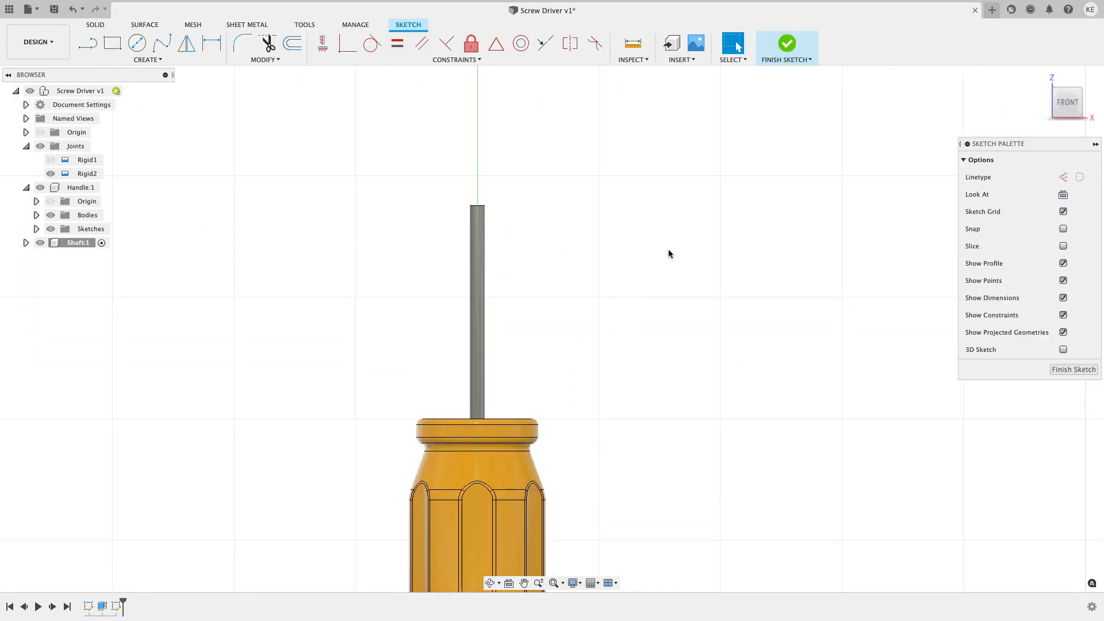
click(1063, 246)
scroll(502, 219, up, 3)
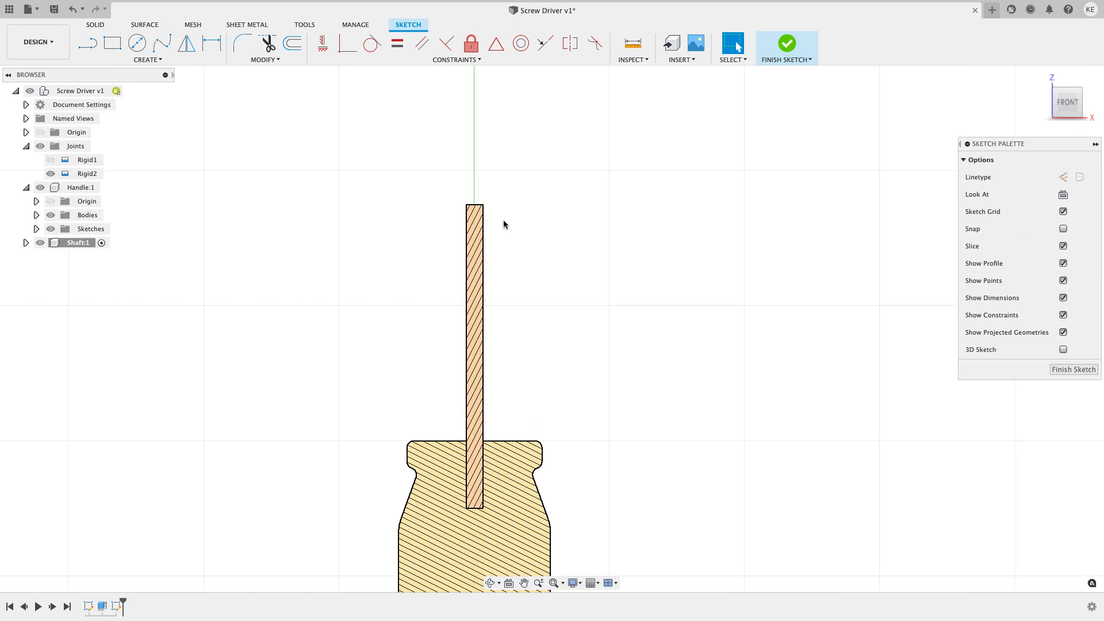
Step: Add the shaft body's outline to the sketch with Intersect, using the body selection filter
click(159, 59)
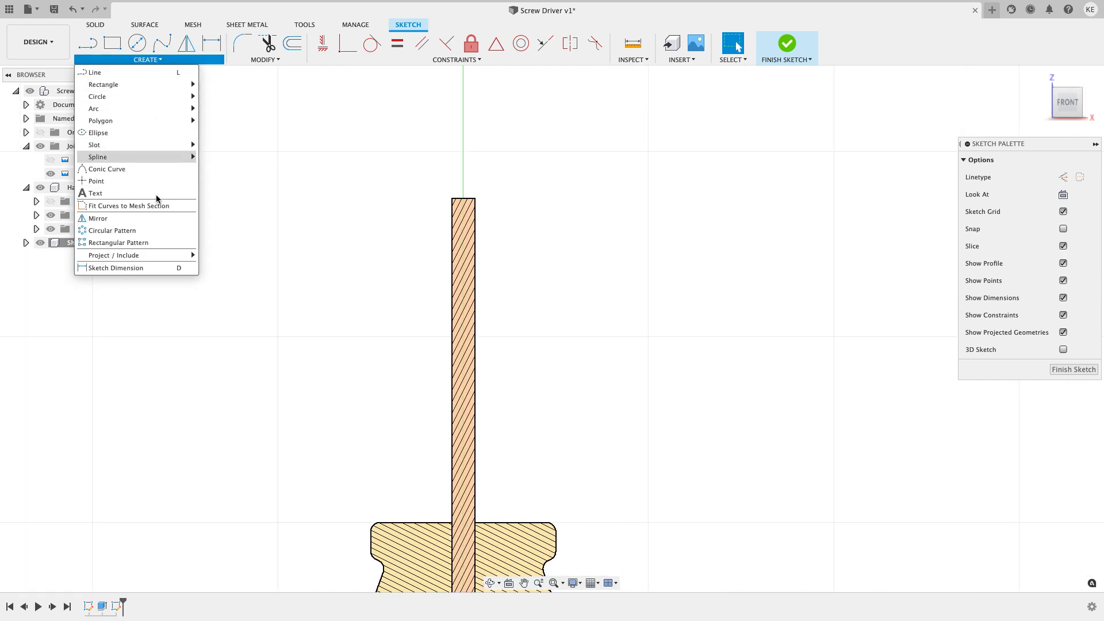
mouse_move(154, 254)
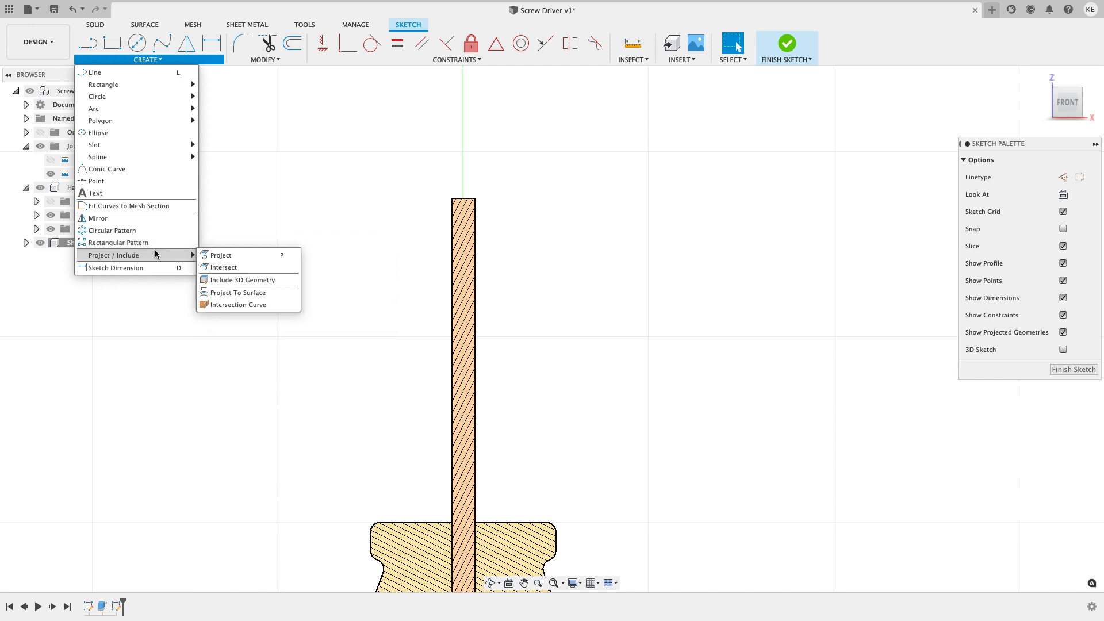
click(223, 268)
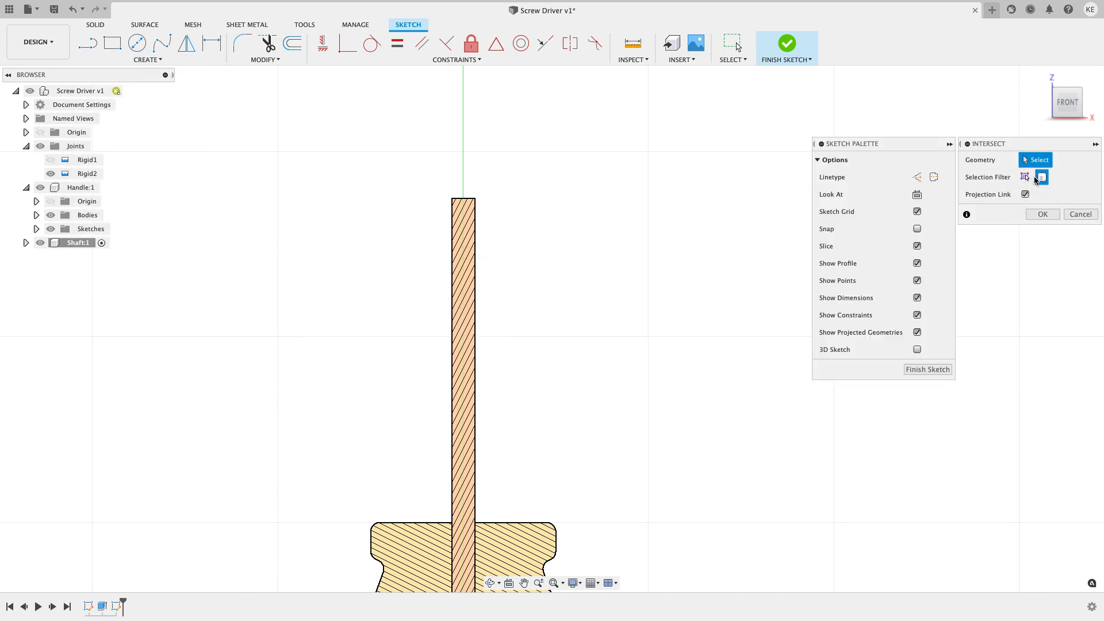
click(469, 250)
click(1043, 215)
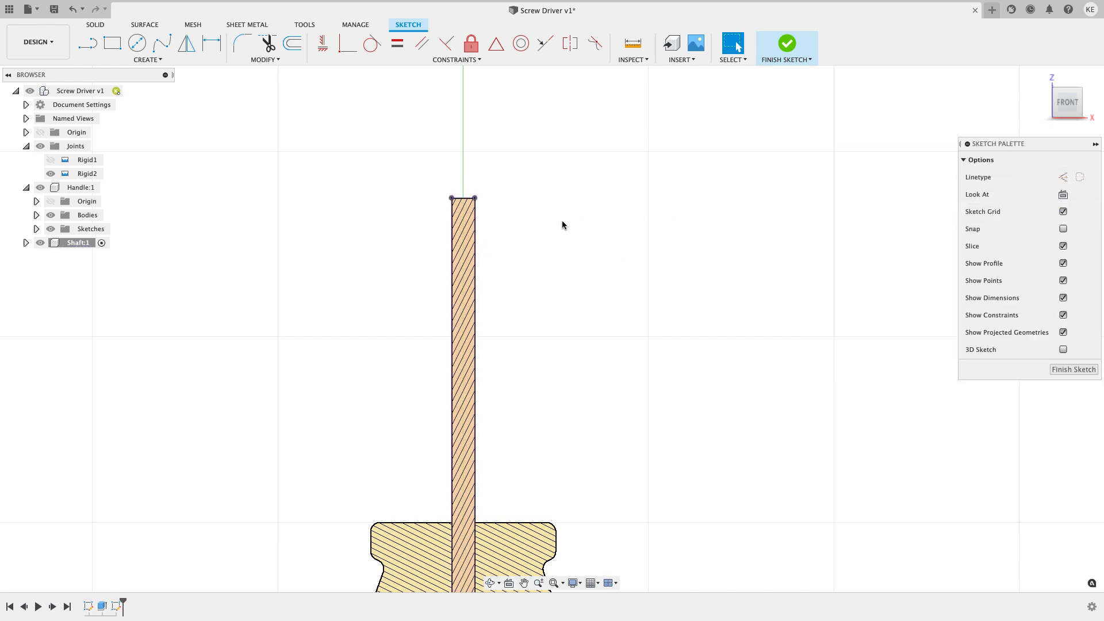
Step: Sketch a slanted line from the shaft's top edge, about 0.01 in right of centre, to its right side edge about 0.129 in below
scroll(480, 218, up, 5)
middle_drag(443, 198, 303, 165)
click(88, 43)
scroll(303, 140, up, 2)
click(302, 139)
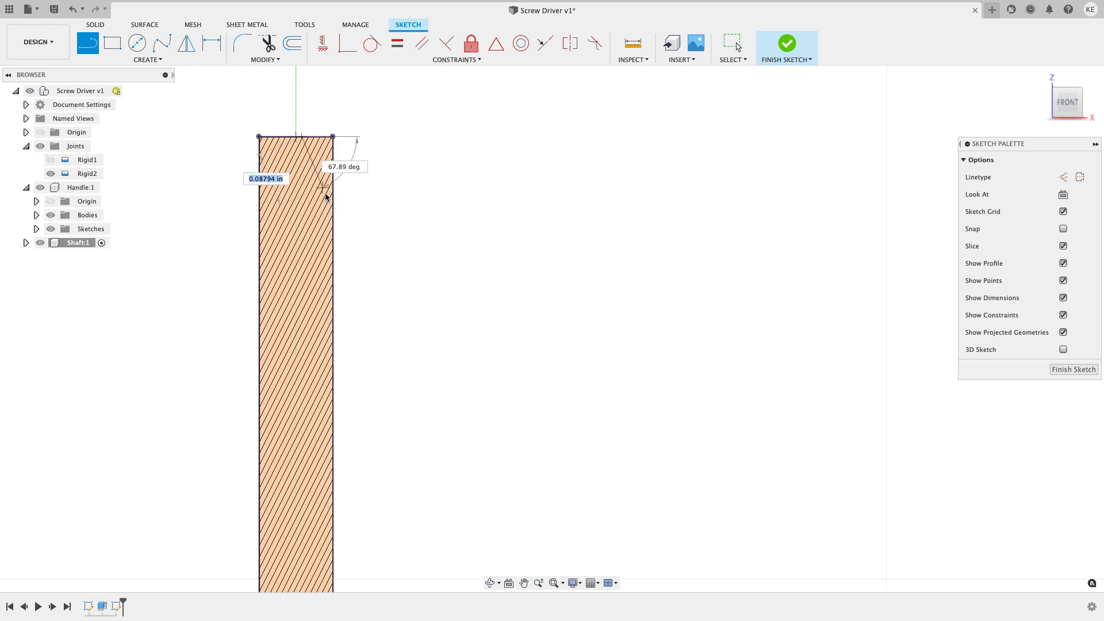
key(Escape)
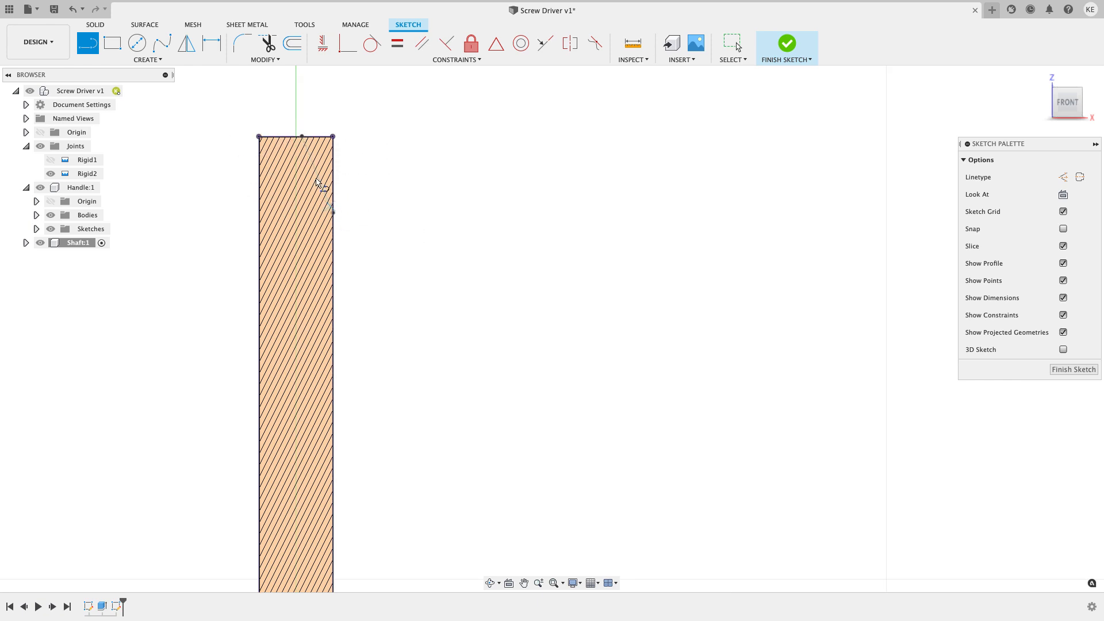
scroll(308, 123, up, 3)
key(Escape)
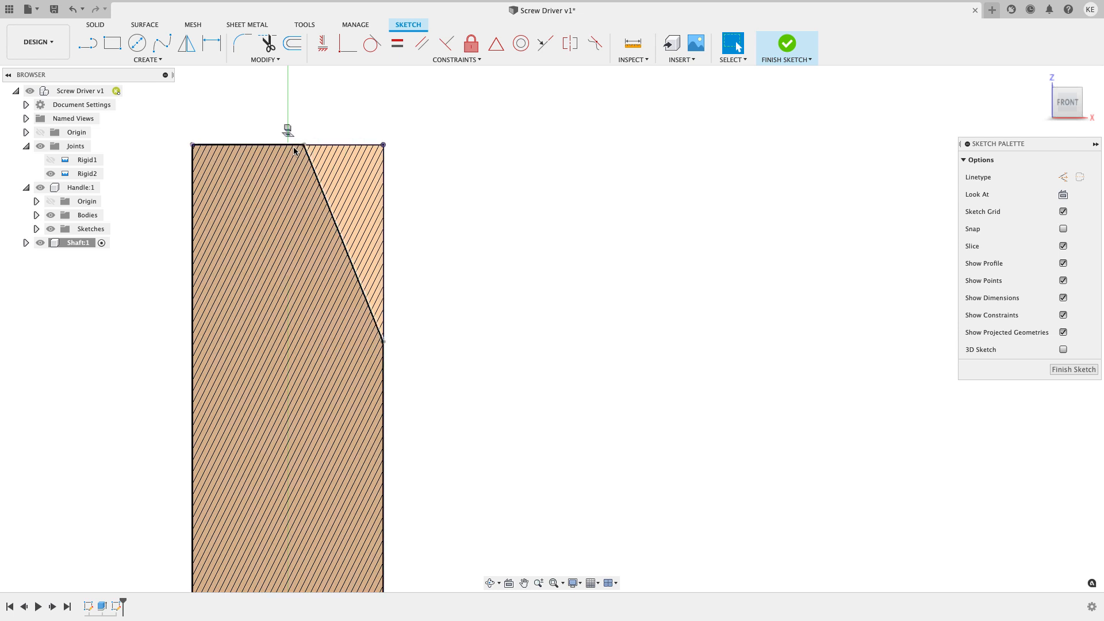
middle_drag(300, 141, 458, 171)
scroll(458, 171, up, 3)
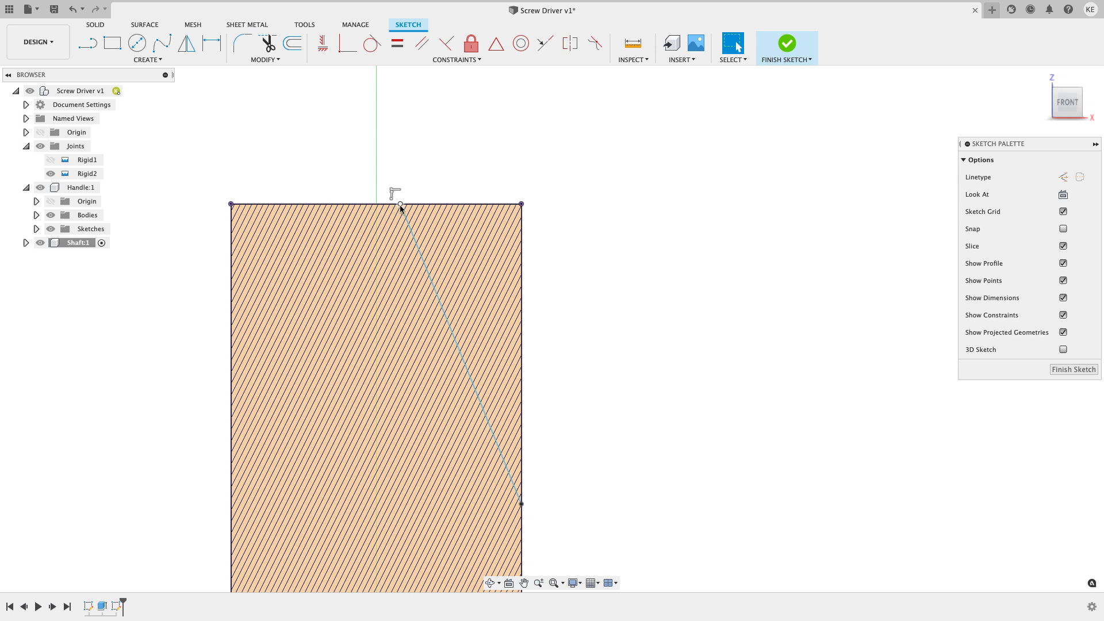
scroll(386, 163, down, 2)
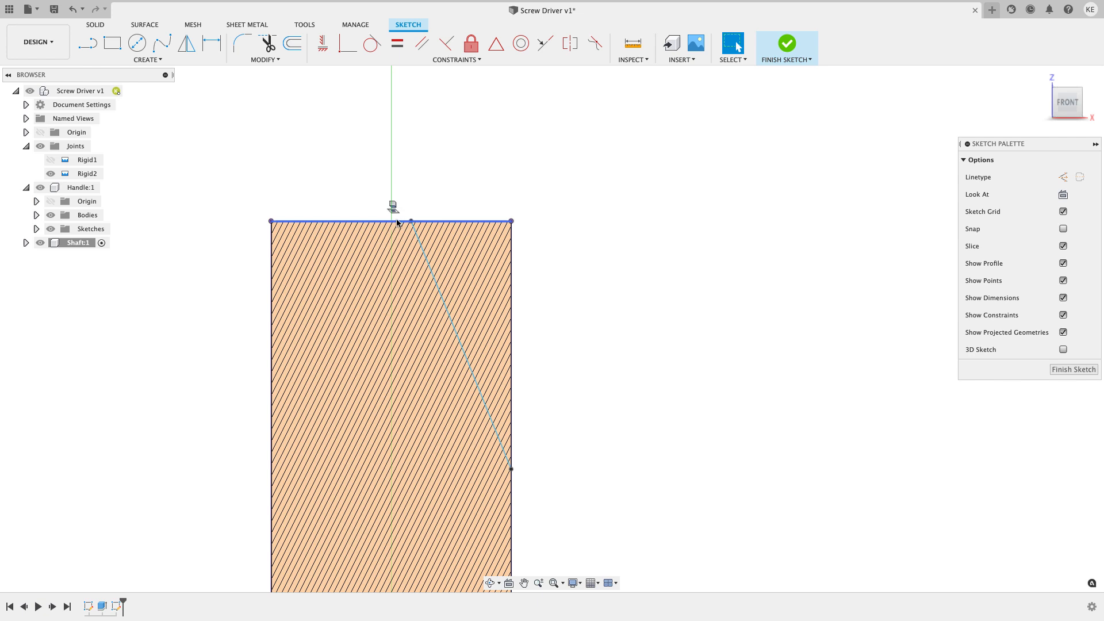
click(160, 60)
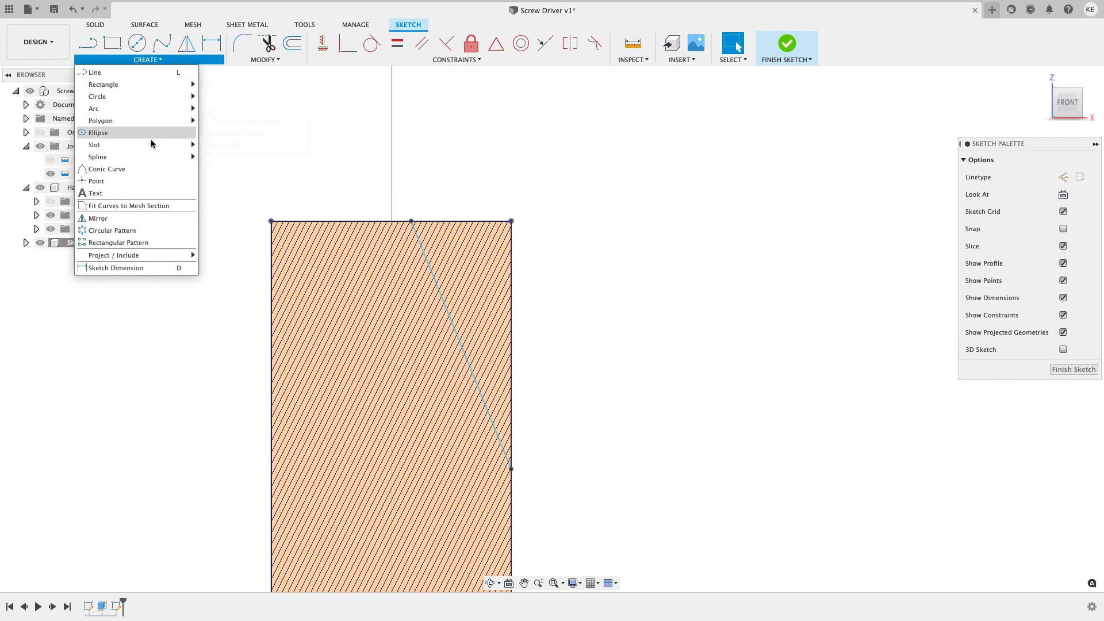
click(136, 181)
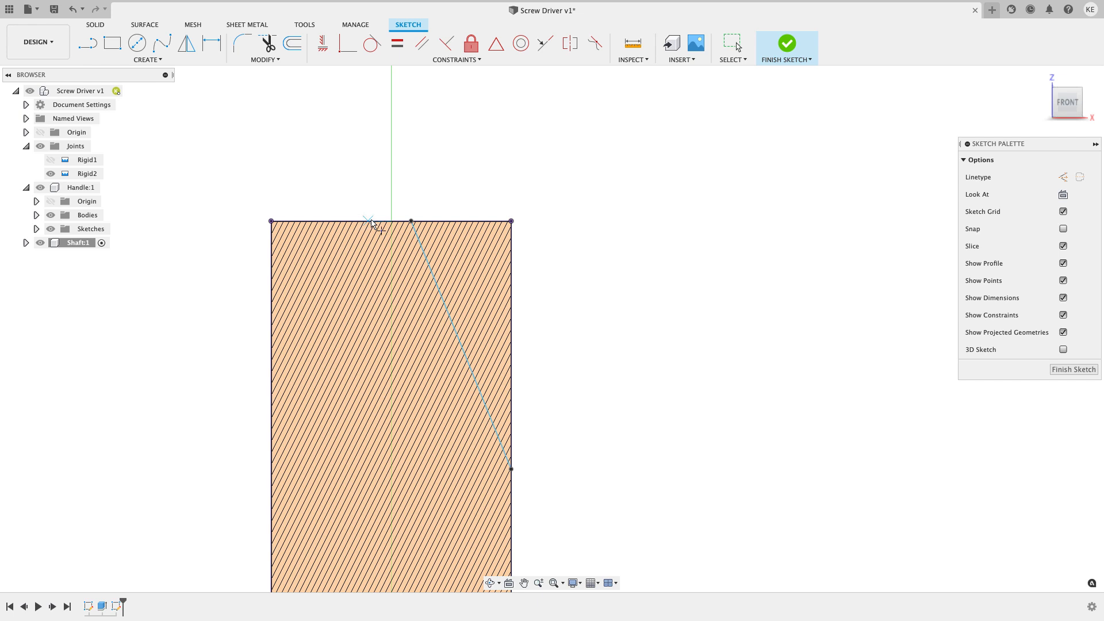
key(Escape)
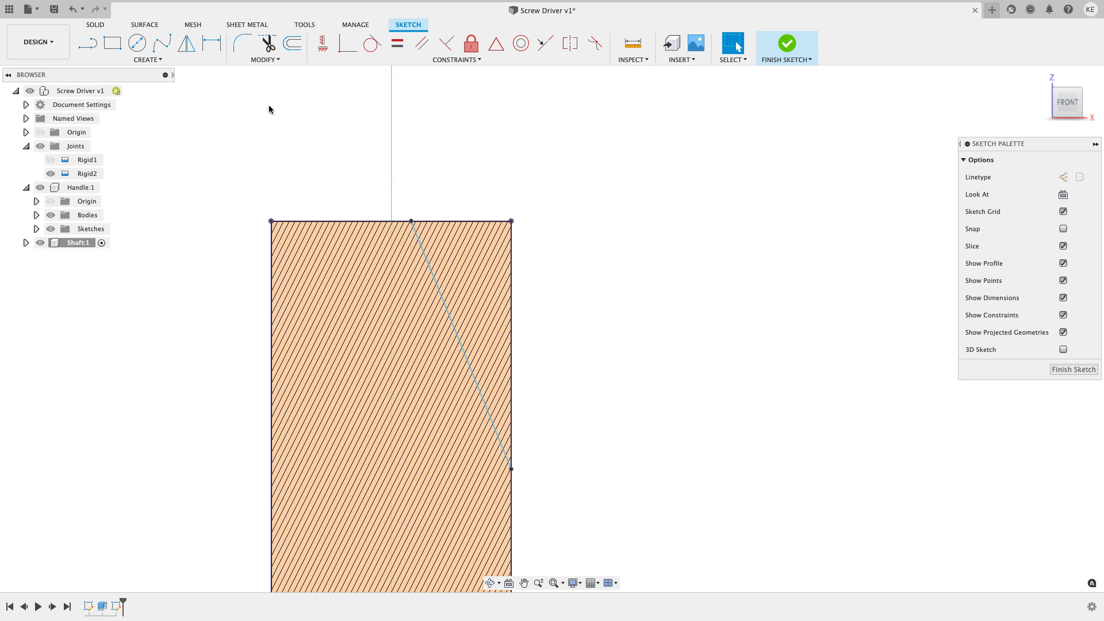
Step: Dimension the horizontal offset from the top edge's midpoint to the slanted line's upper end as 0.012 in
click(213, 44)
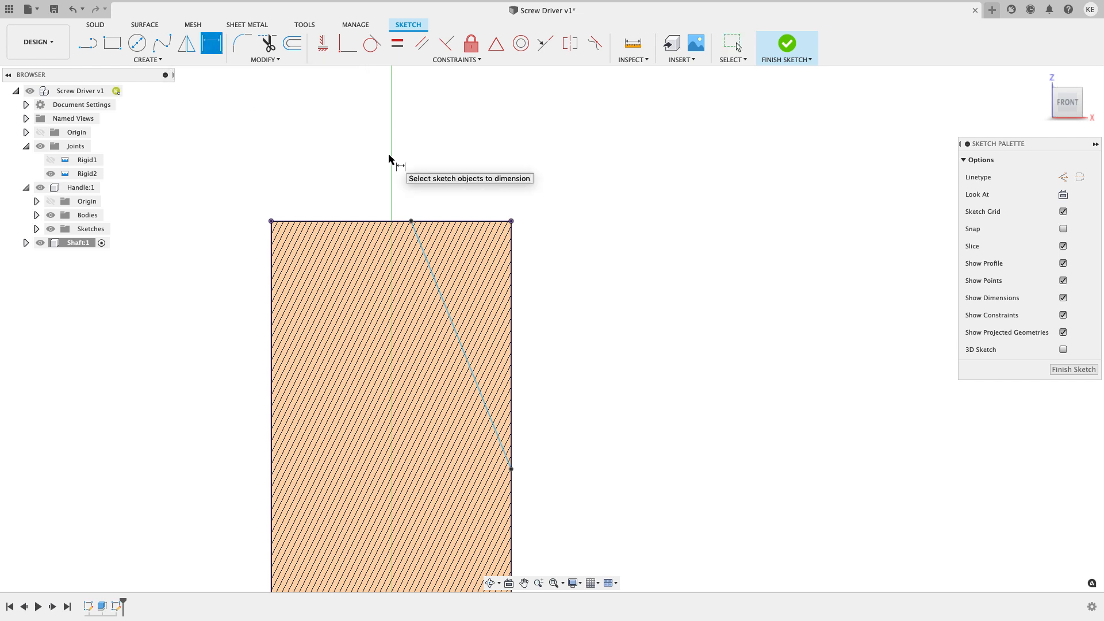
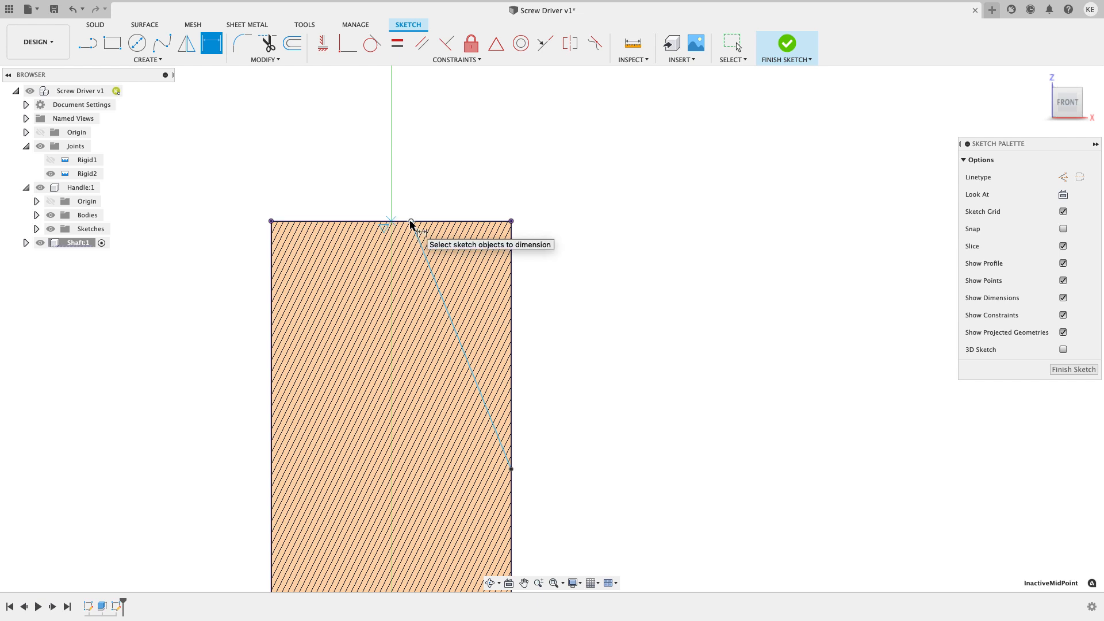
click(411, 221)
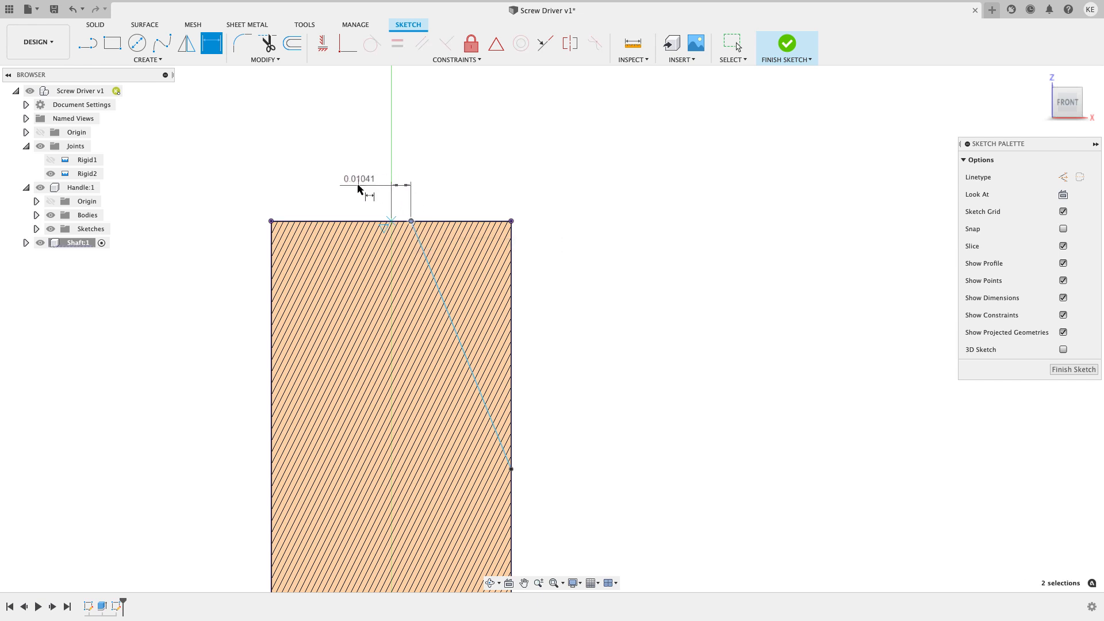
click(357, 186)
text(.0)
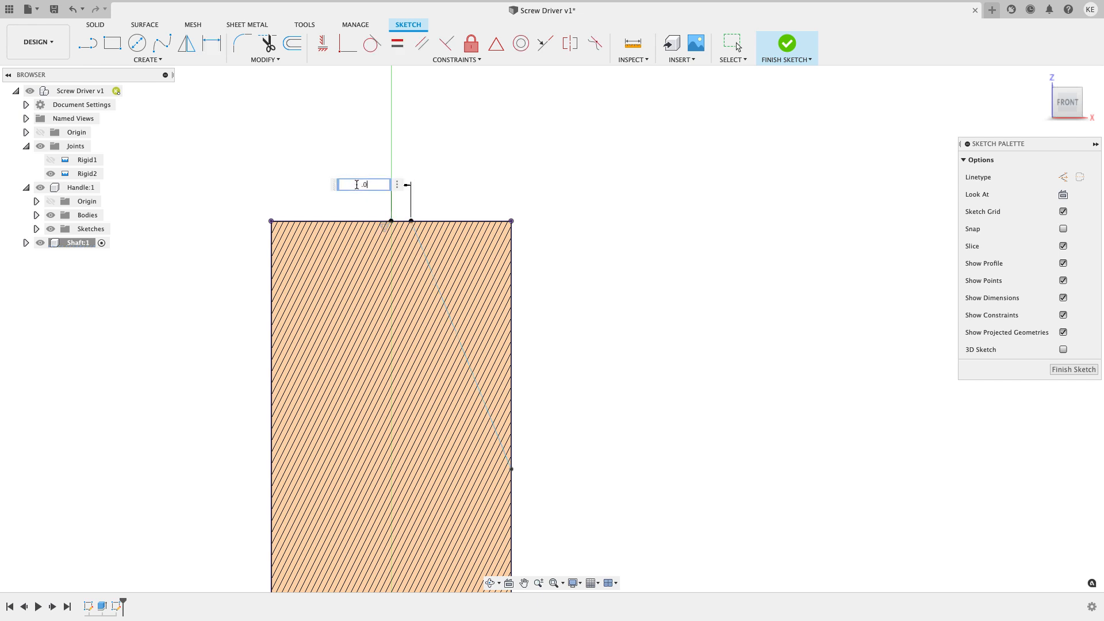
text(12)
key(Return)
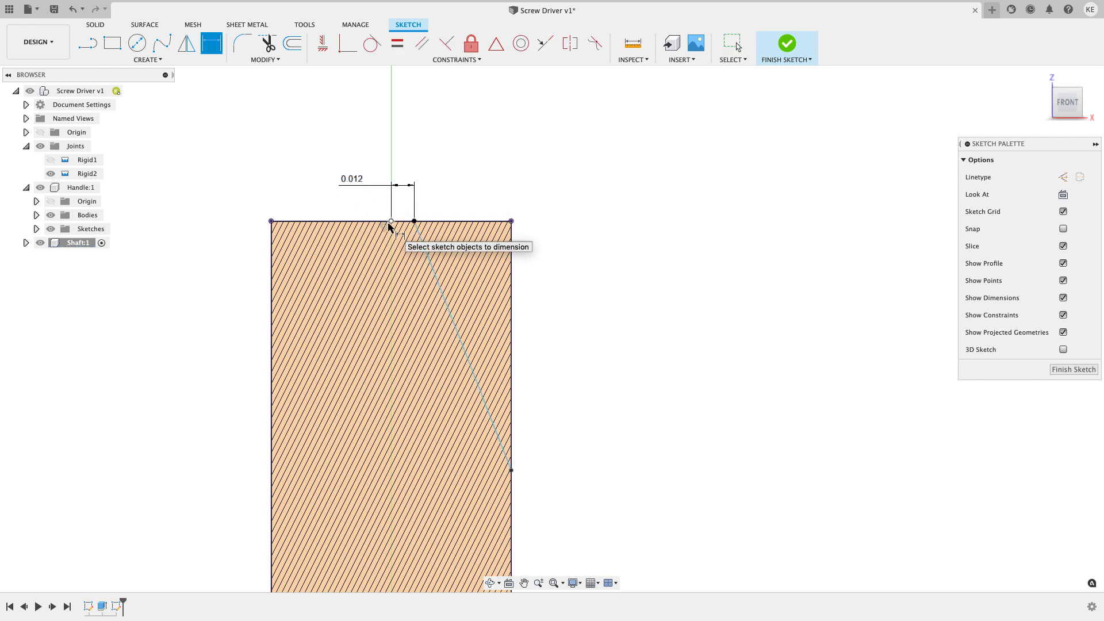
Step: Set the slanted line's offset from the shaft's centre to 0.01 in
double_click(356, 182)
text(.01)
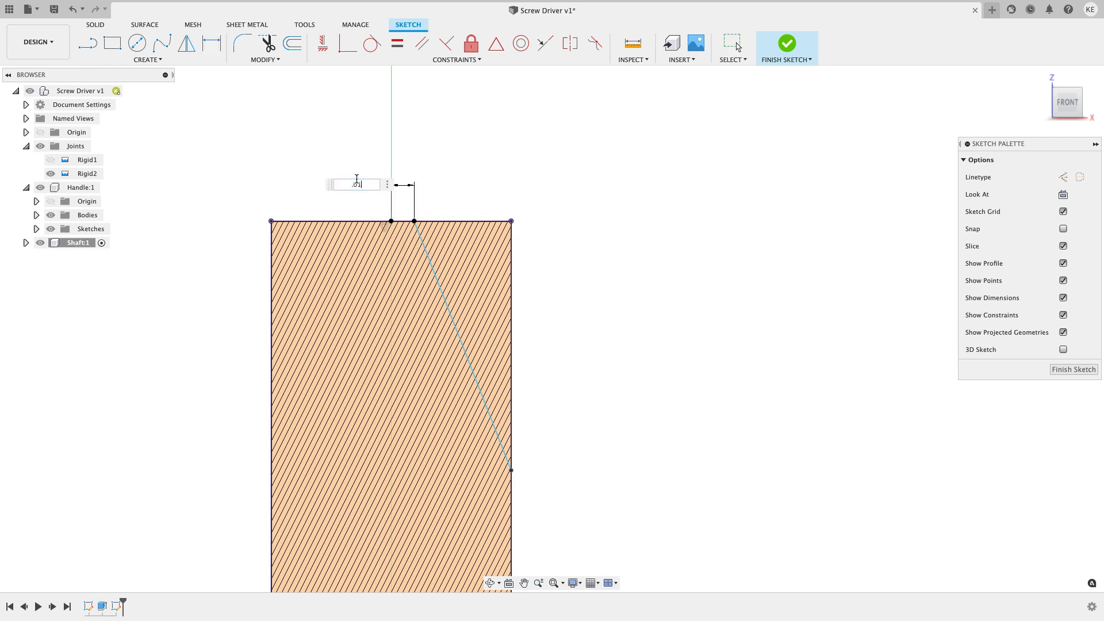
key(Return)
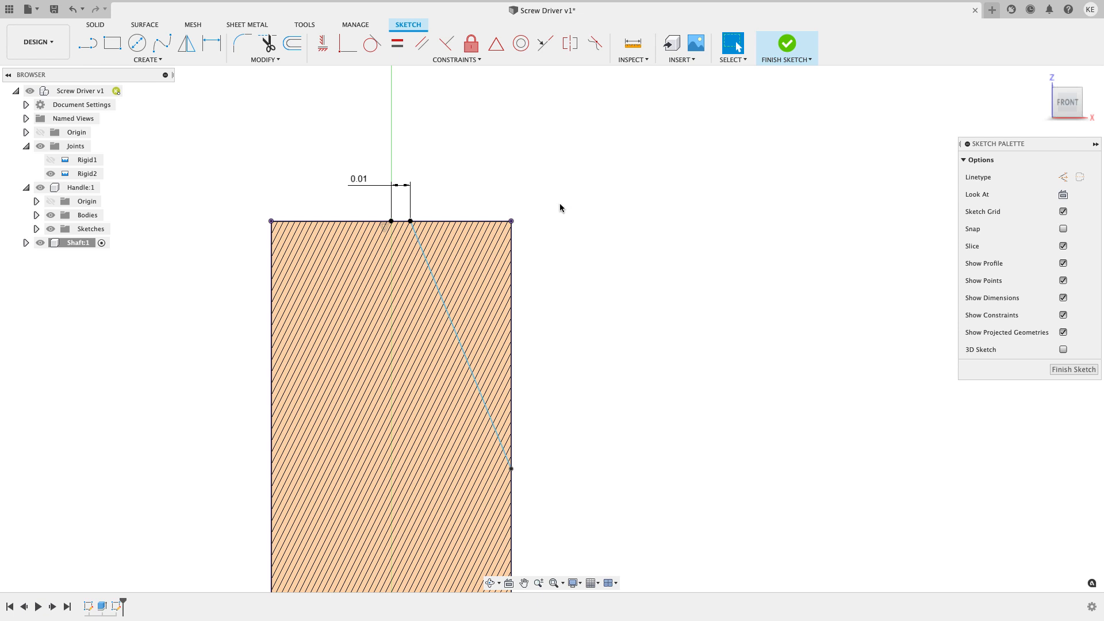
Step: Dimension the vertical distance from the shaft's top right corner to the slanted line's lower end as 0.125 in
key(d)
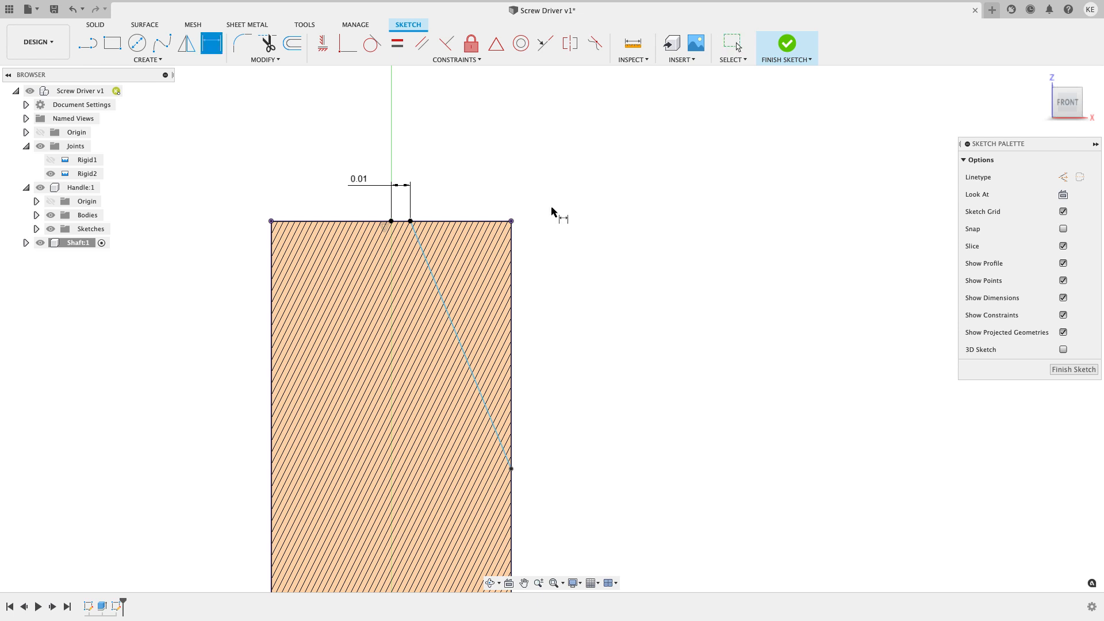
click(511, 221)
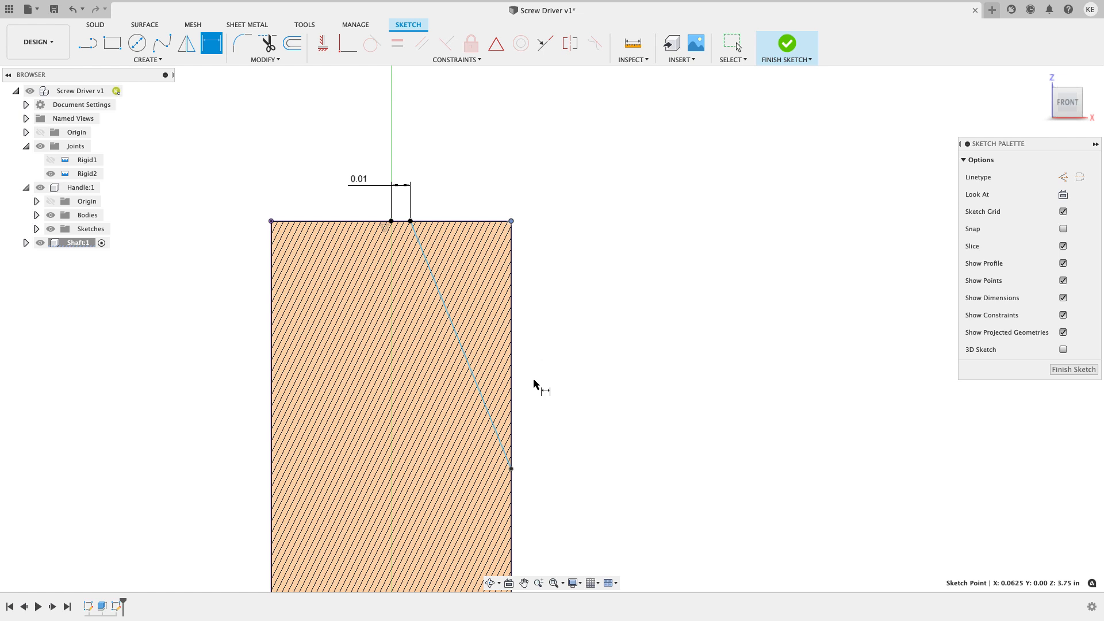
click(512, 470)
click(612, 356)
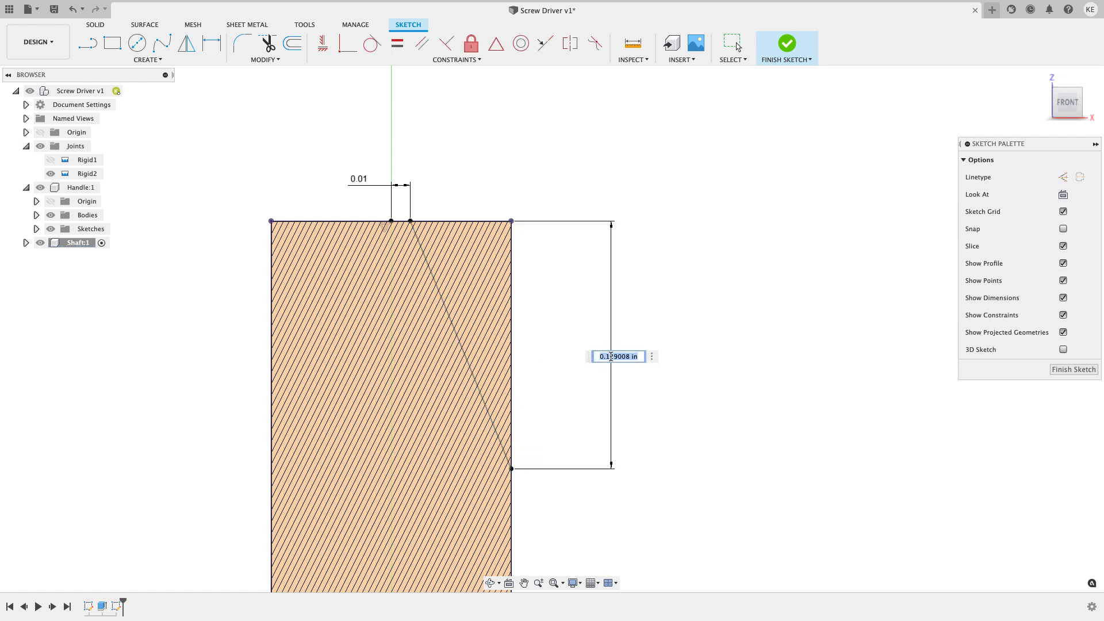
key(BackSpace)
key(Return)
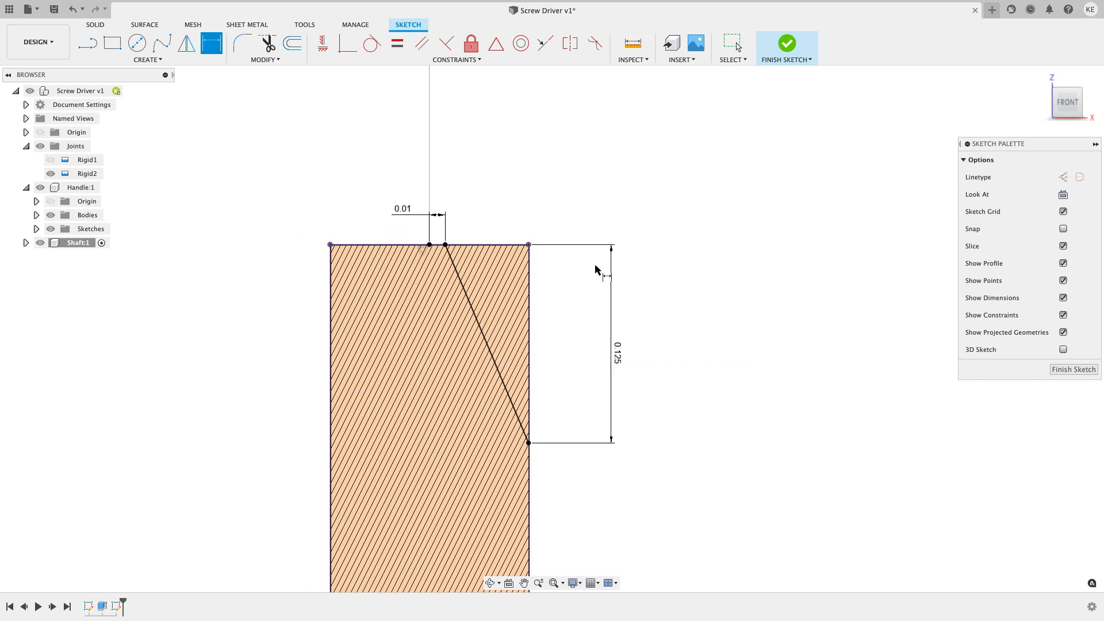
Step: Revolve the triangular corner profile 360 degrees around the shaft's axis as a cut to taper the tip
scroll(581, 282, down, 2)
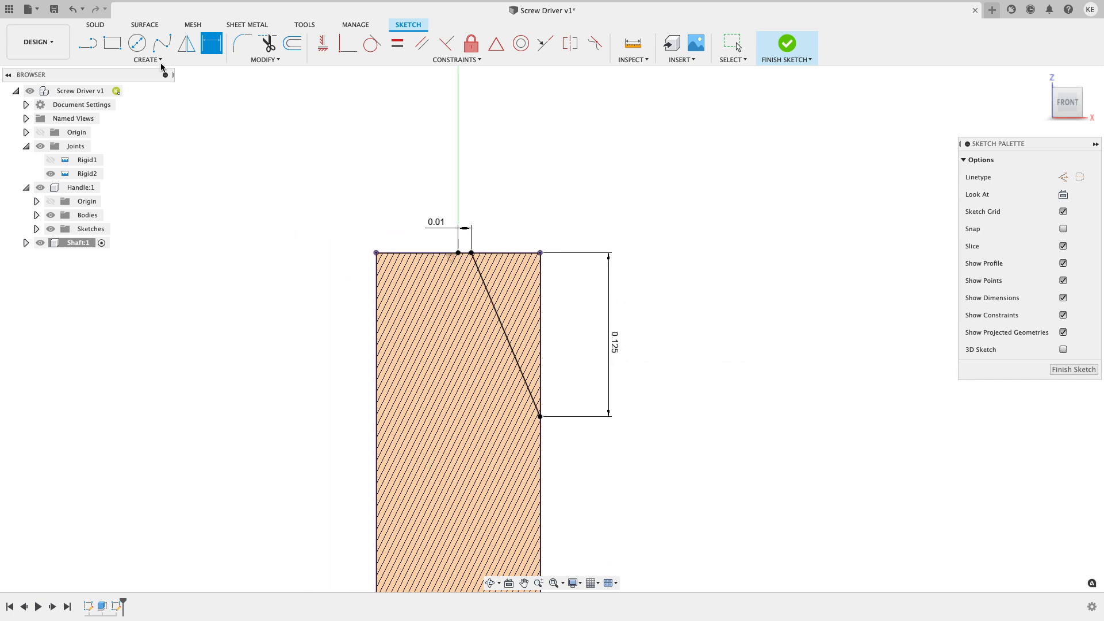
click(95, 25)
click(144, 50)
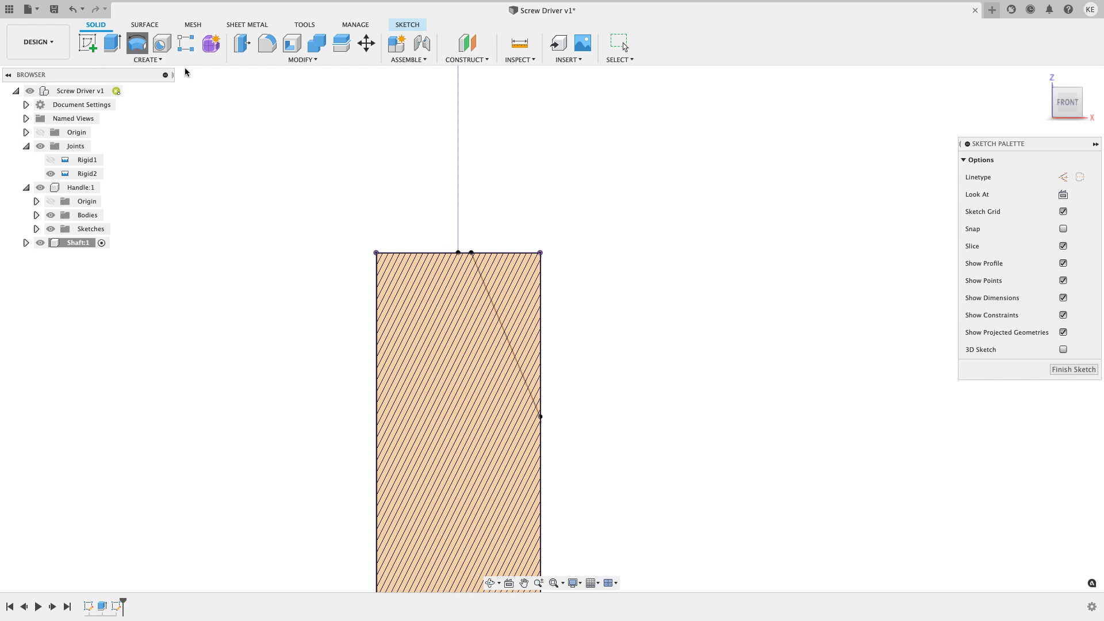
click(482, 253)
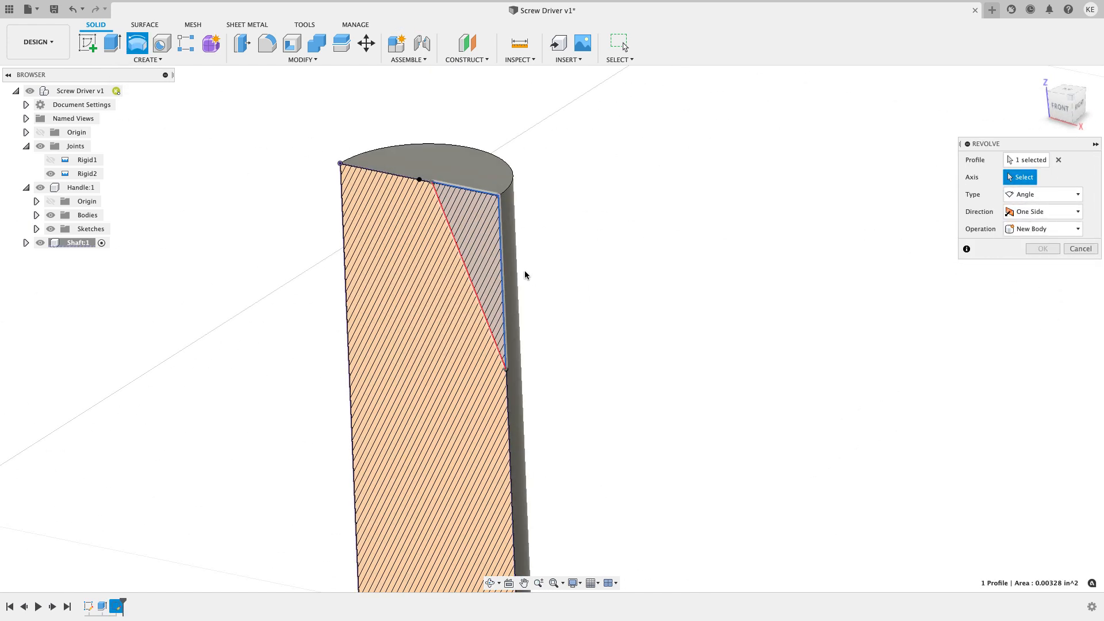
click(513, 270)
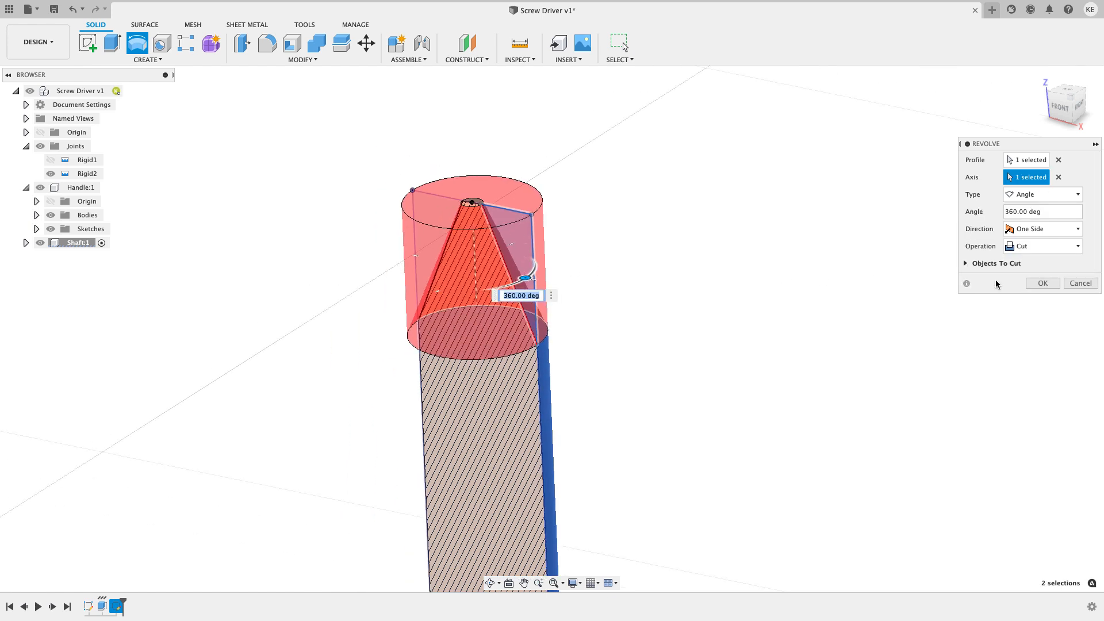
click(1043, 283)
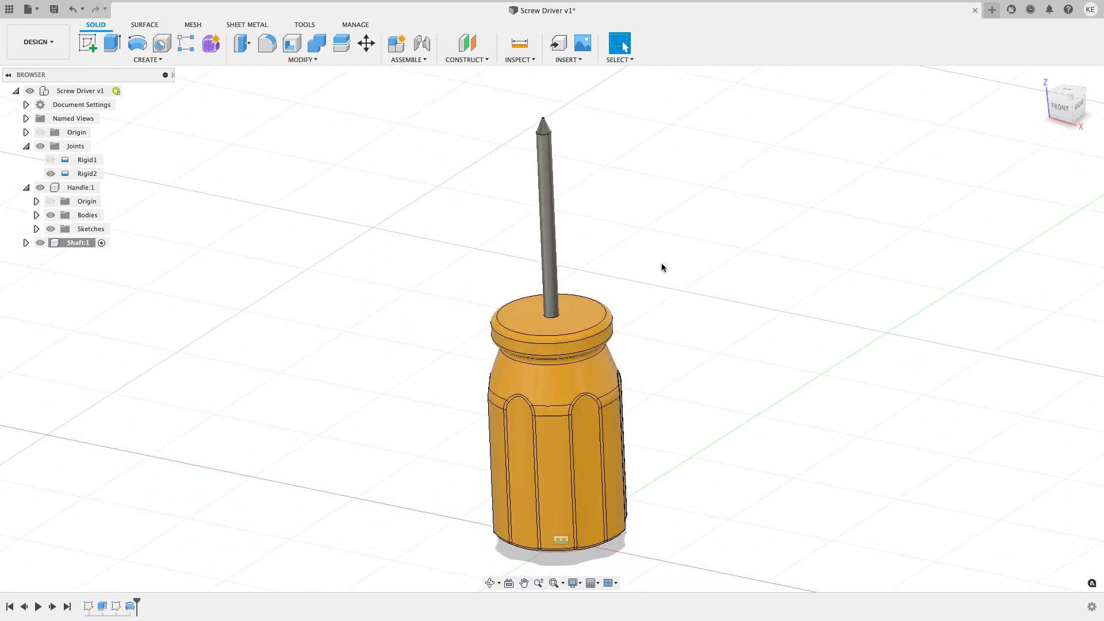
Step: Start a sketch on the small flat circular face at the very tip of the tapered shaft
mouse_move(660, 262)
shift+middle_down()
mouse_move(643, 239)
mouse_move(644, 255)
shift+middle_up()
key(Escape)
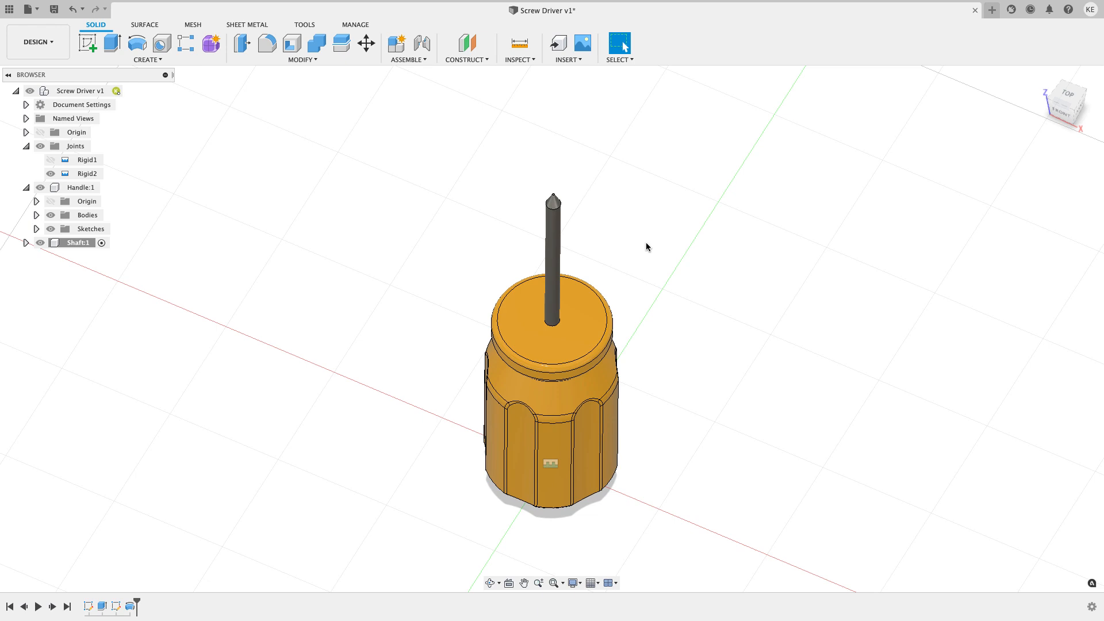
scroll(649, 223, up, 5)
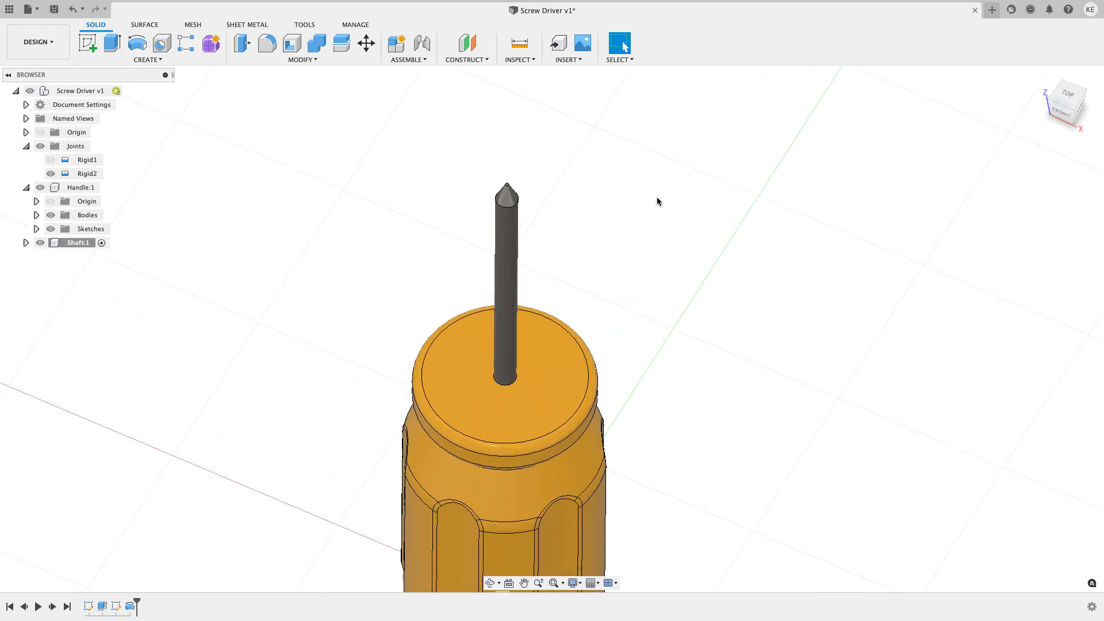
click(89, 43)
scroll(552, 207, up, 5)
click(464, 155)
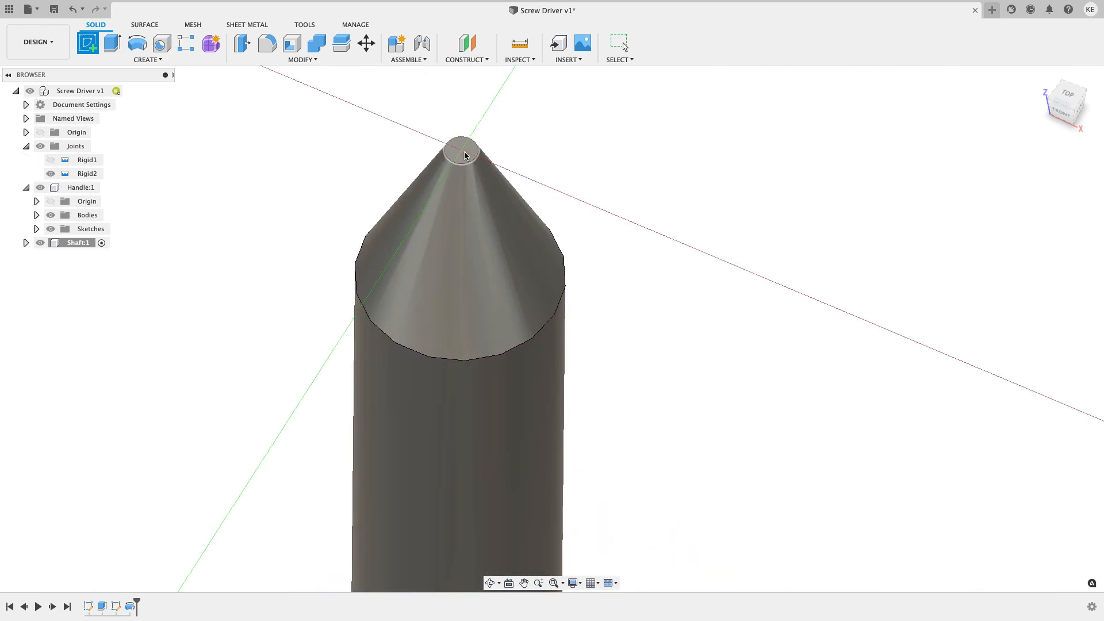
Step: Sketch a slanted line about 0.33 in long up to the shaft's tapered tip, continuing into a small tangent arc just below the shaft's centre
scroll(574, 297, down, 5)
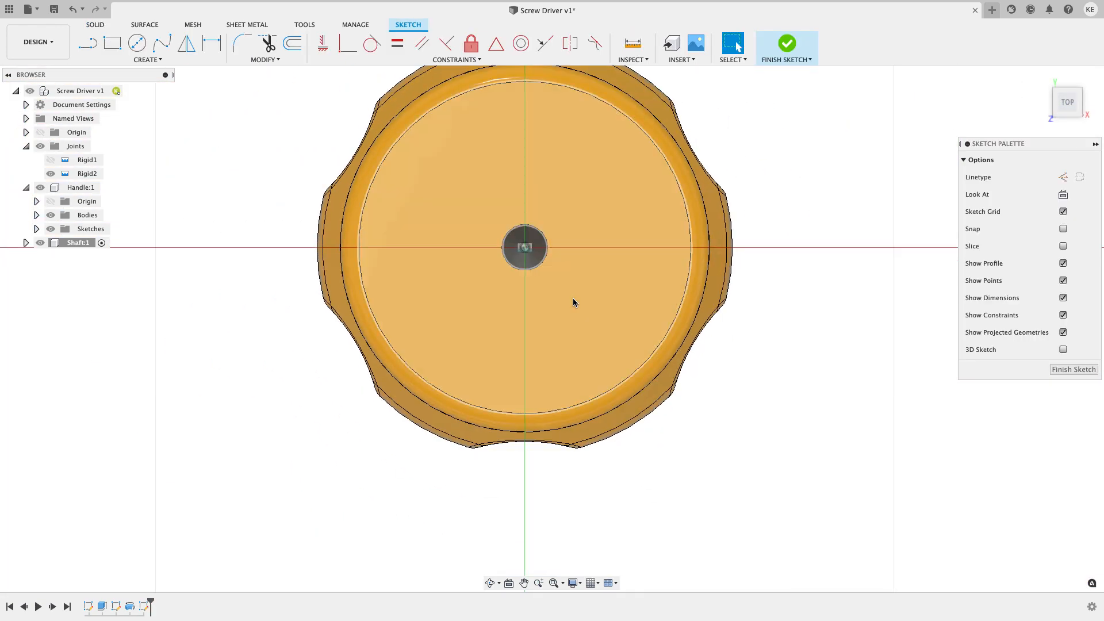
scroll(515, 295, up, 3)
scroll(471, 340, down, 3)
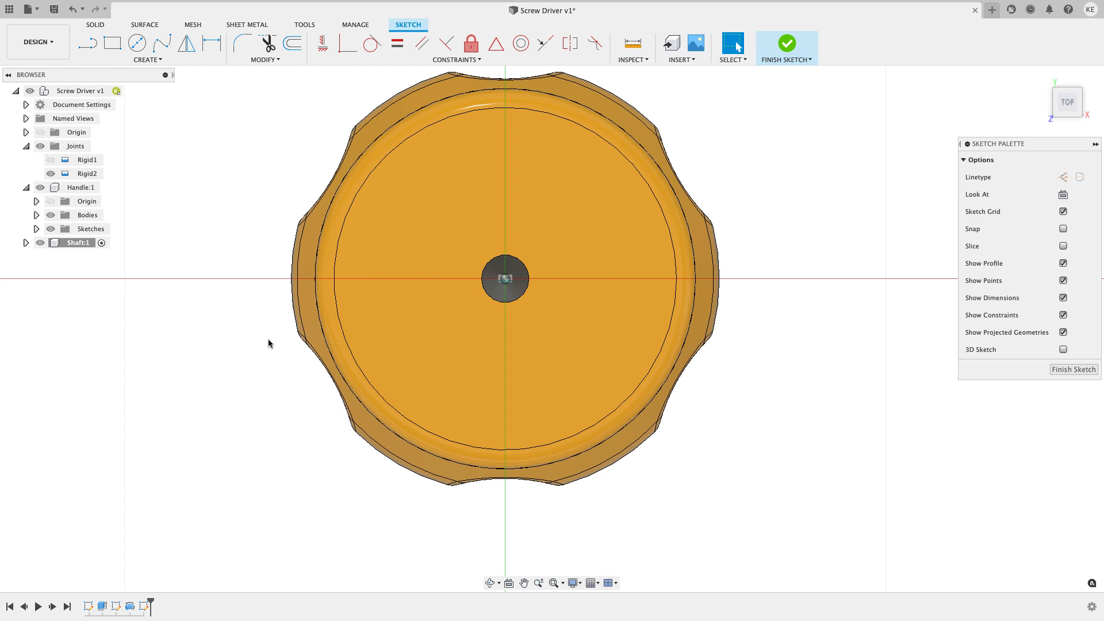
middle_drag(267, 339, 263, 351)
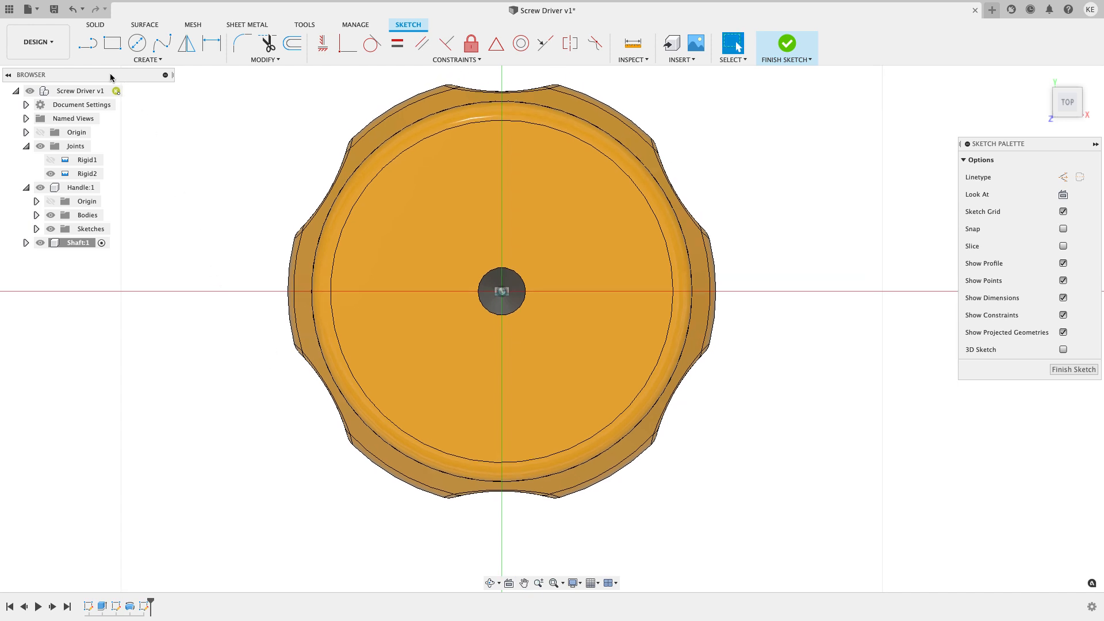
click(88, 43)
scroll(454, 356, up, 6)
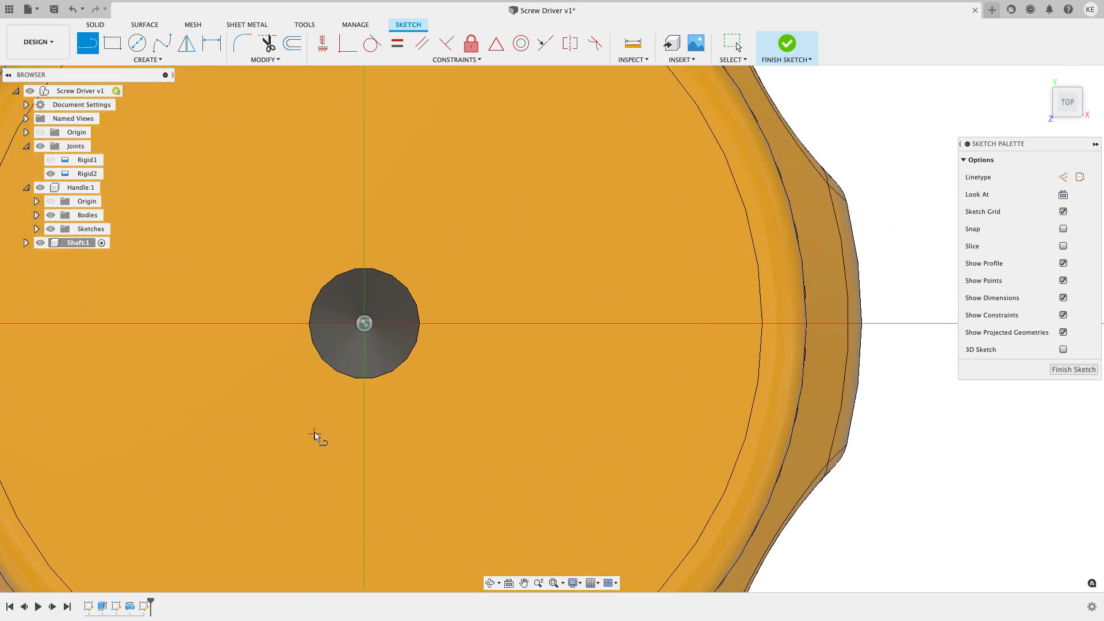
scroll(313, 430, down, 2)
scroll(286, 453, up, 2)
scroll(295, 463, down, 5)
middle_drag(295, 464, 320, 416)
scroll(281, 464, up, 3)
scroll(259, 475, down, 3)
click(229, 510)
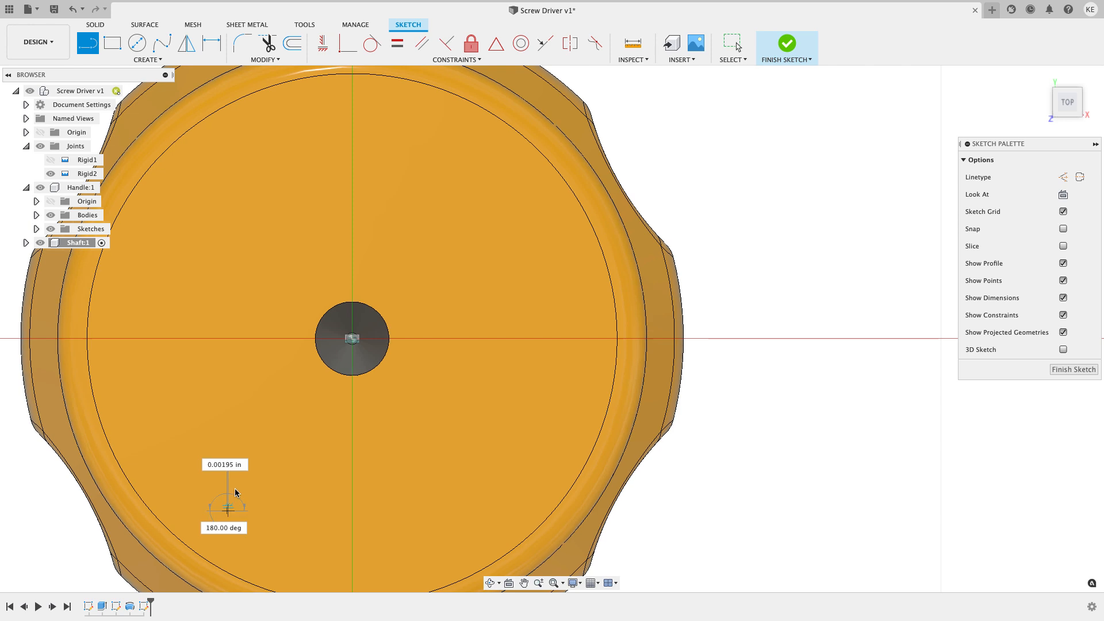
scroll(278, 431, up, 3)
scroll(385, 285, up, 3)
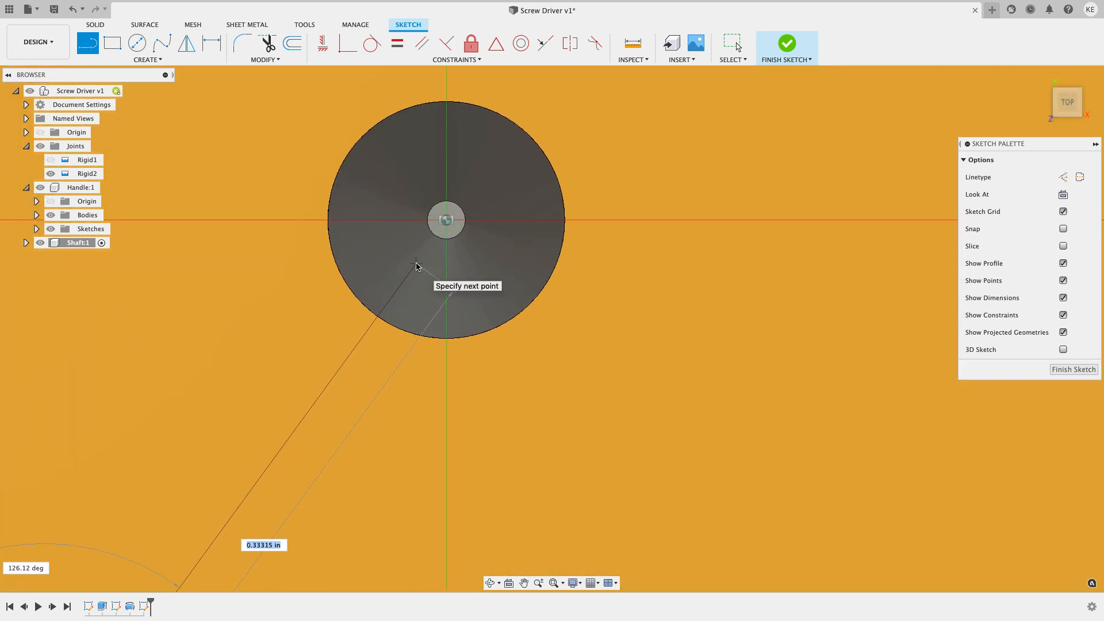
drag(416, 265, 449, 255)
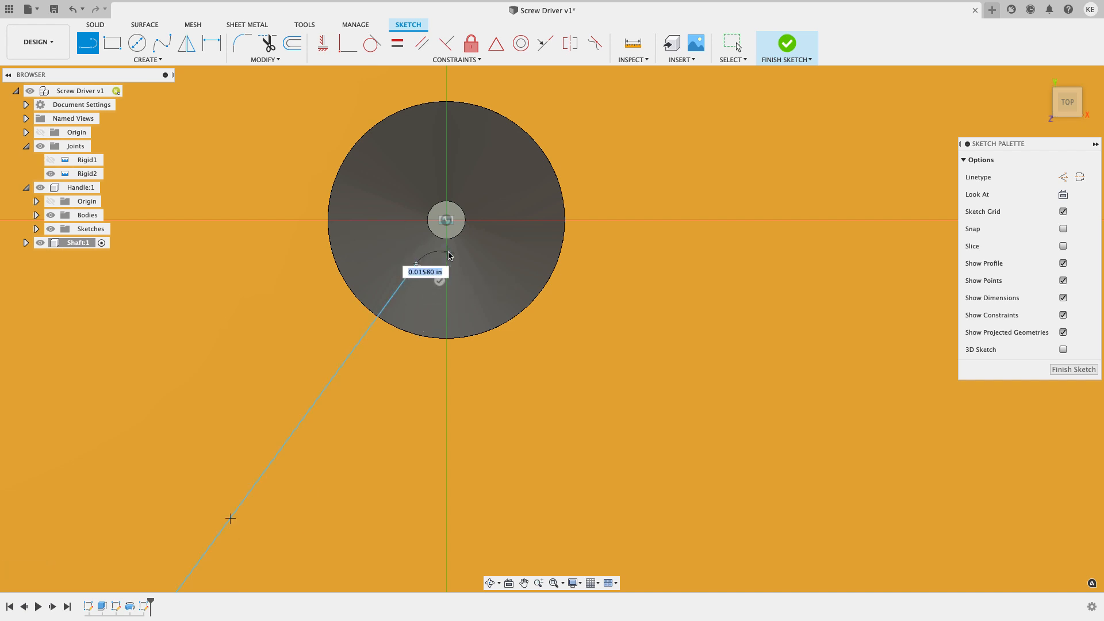
click(482, 274)
Step: Draw a line about 0.70 in long from the arc's free end, sloping down to the right beyond the handle's edge
scroll(482, 273, down, 5)
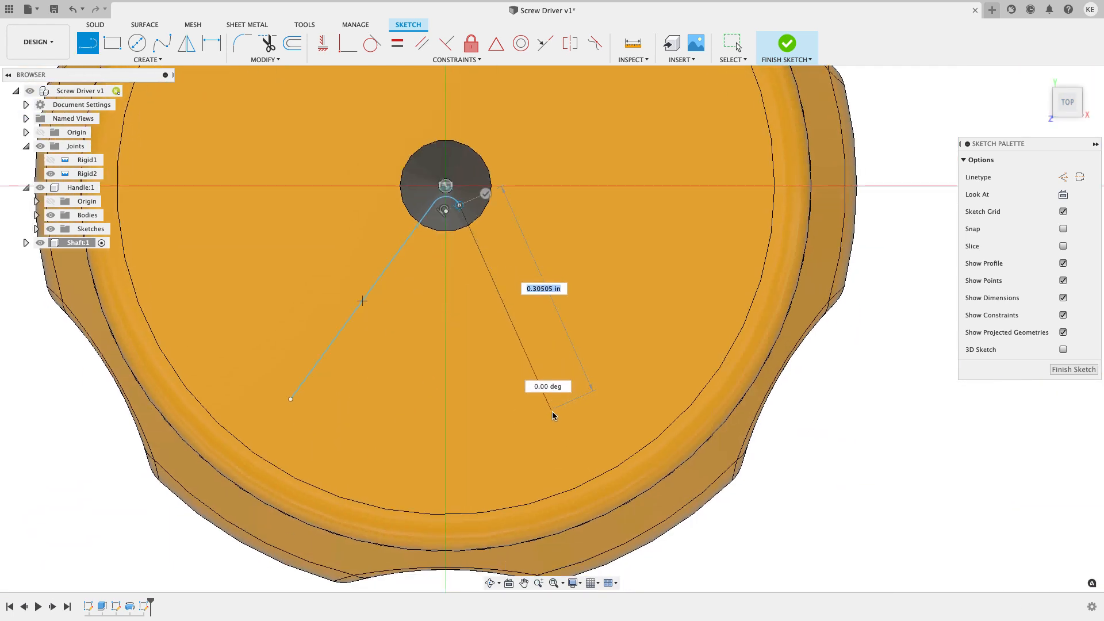
scroll(595, 497, down, 5)
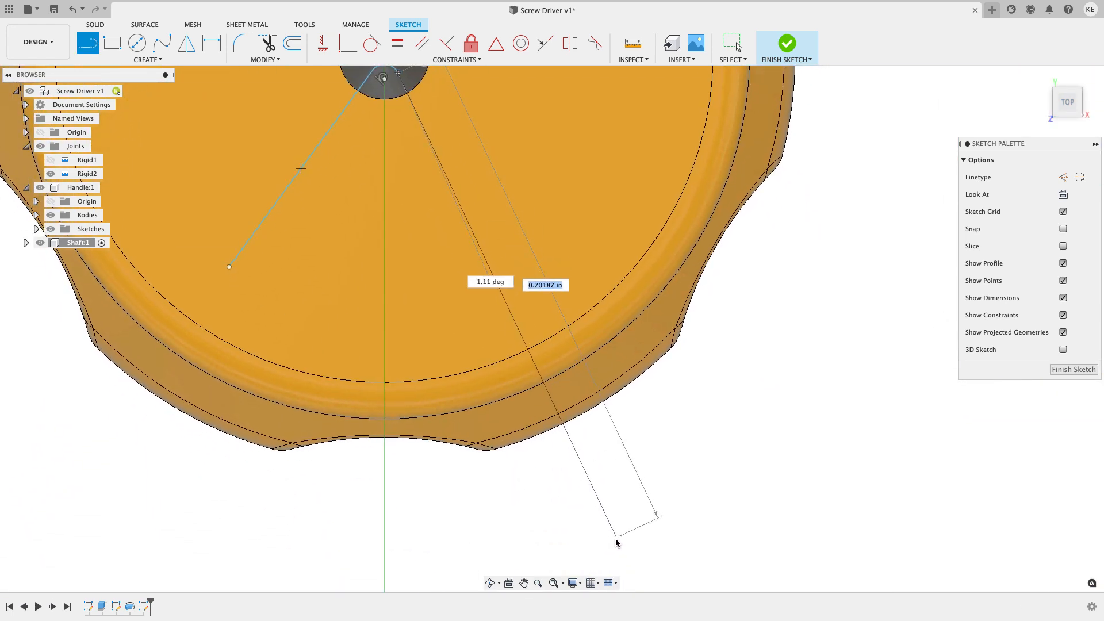
click(616, 539)
key(Escape)
scroll(236, 278, down, 2)
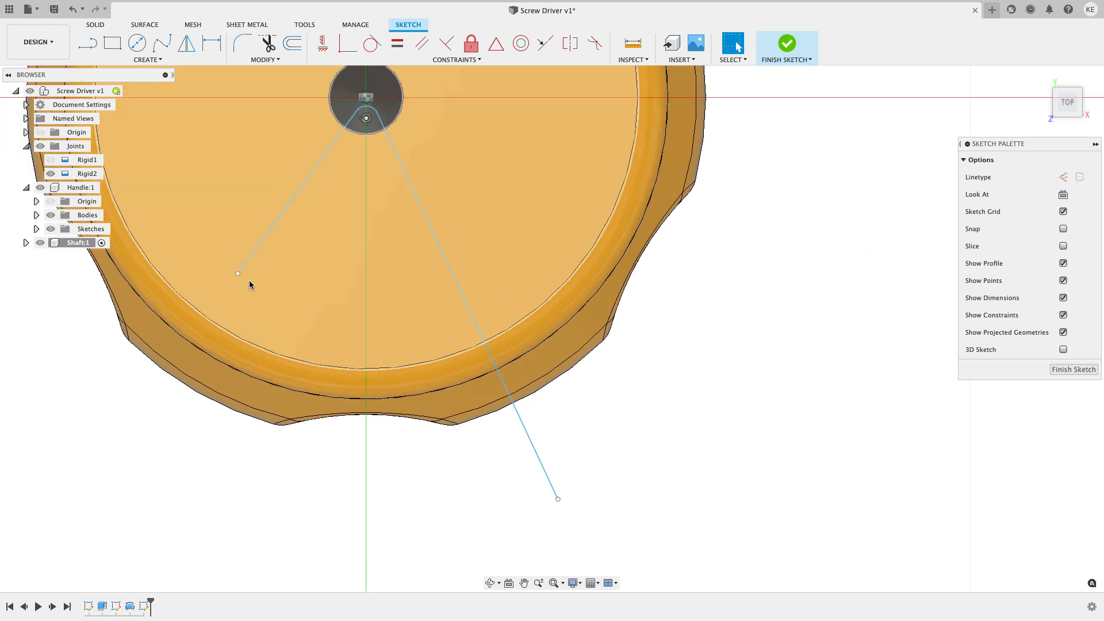
Step: Extend the left slanted line beyond the handle's edge and close the profile with a base line between the two lower endpoints
drag(237, 275, 100, 508)
key(l)
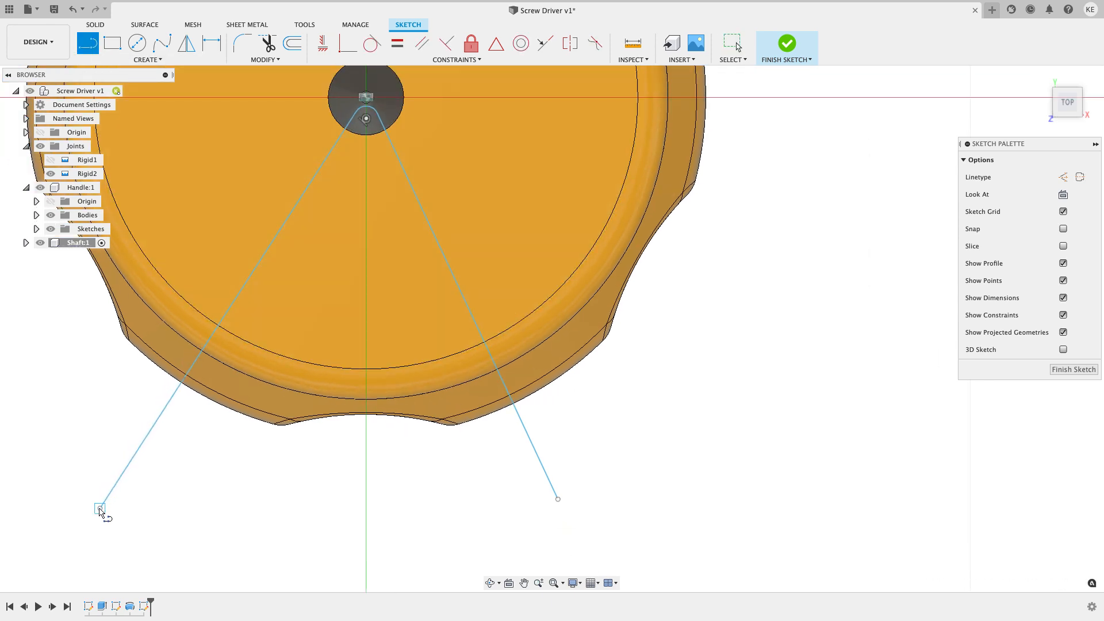
click(558, 499)
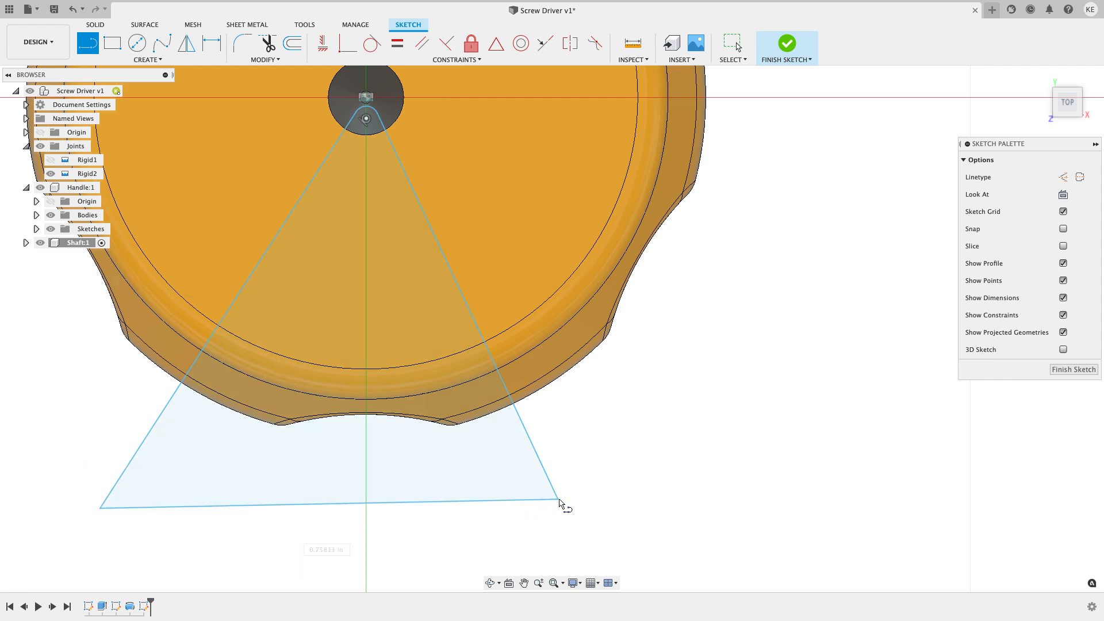
key(Escape)
scroll(606, 387, down, 2)
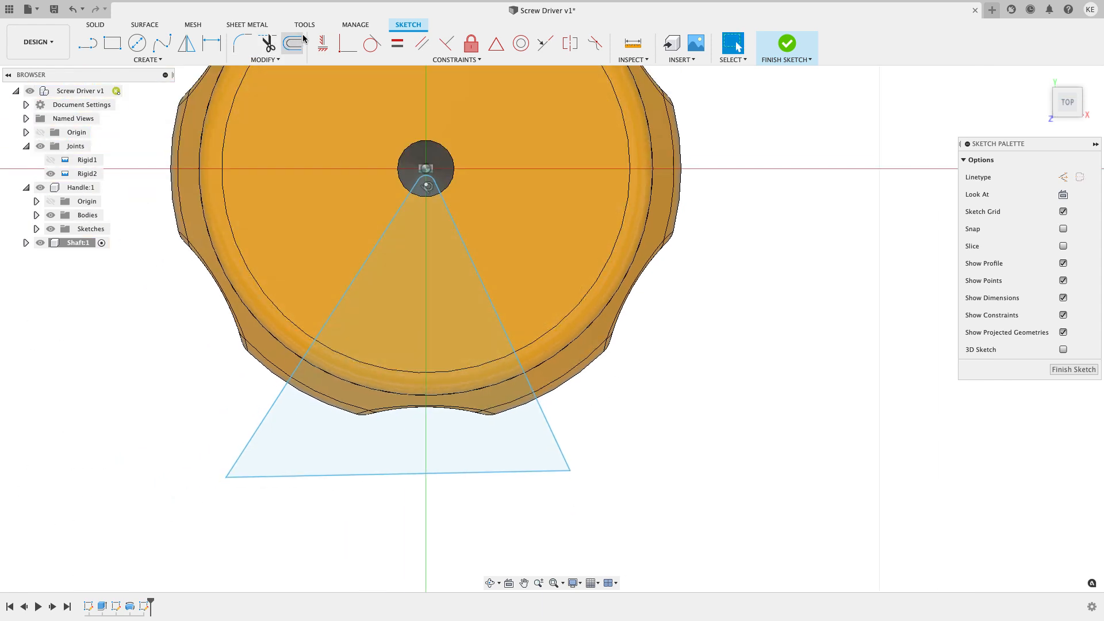
Step: Make the base line horizontal and align the arc's centre point vertically with the shaft's centre
click(322, 43)
click(396, 475)
scroll(575, 431, up, 3)
scroll(462, 213, up, 2)
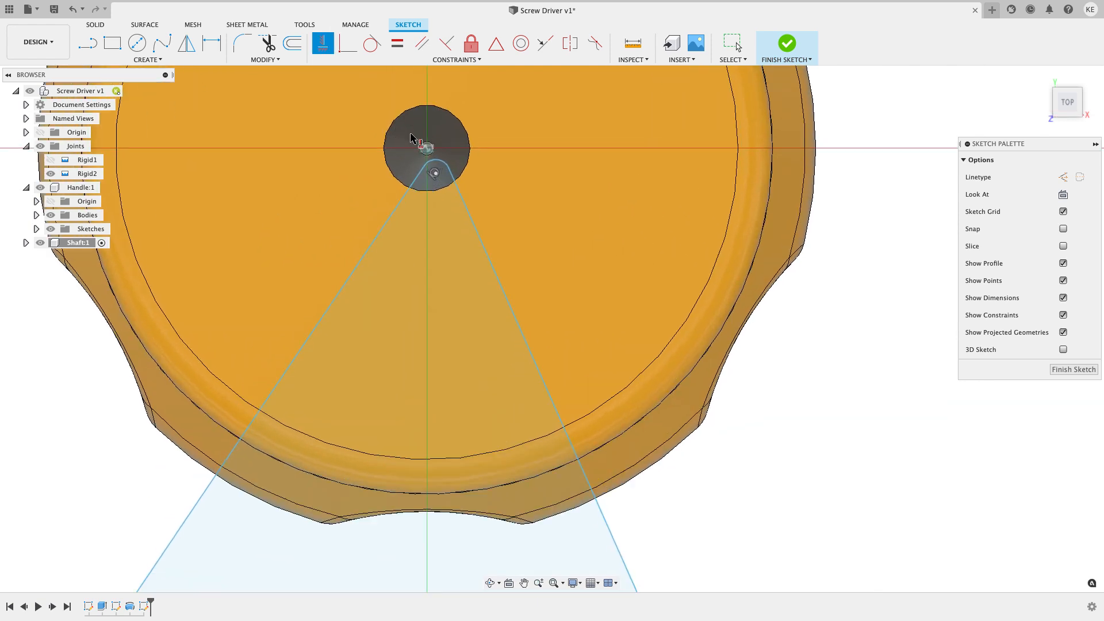
scroll(440, 176, up, 3)
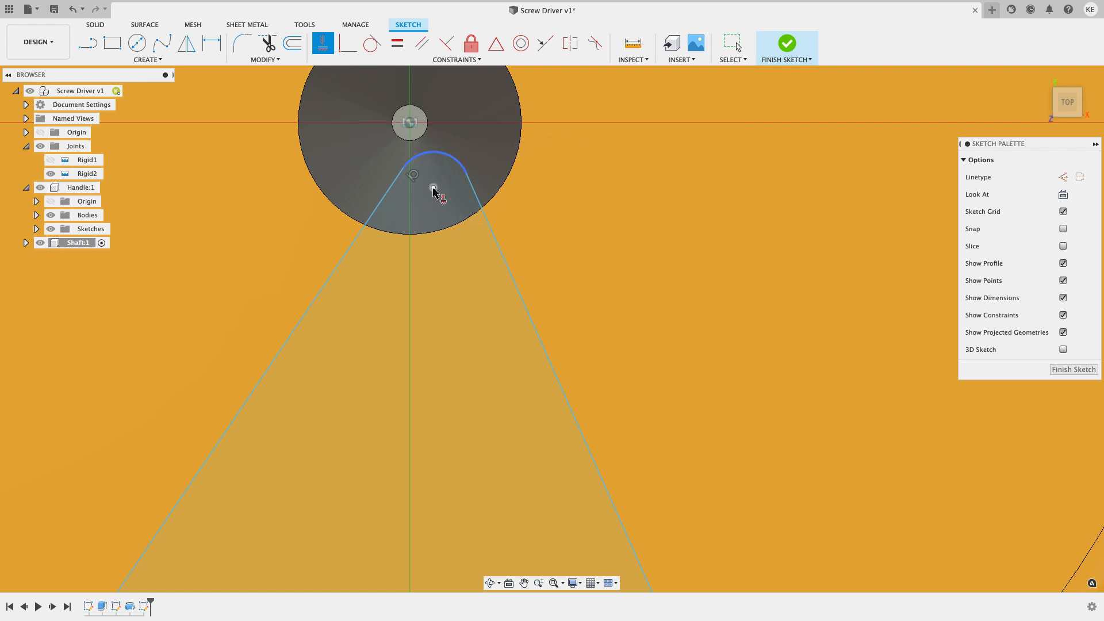
click(433, 189)
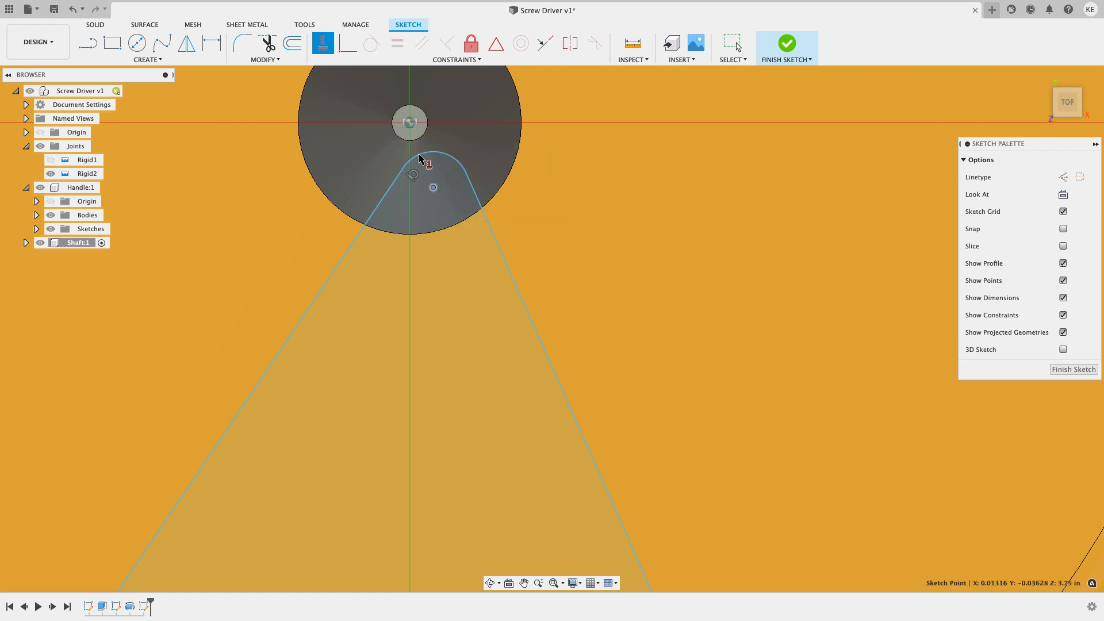
click(410, 124)
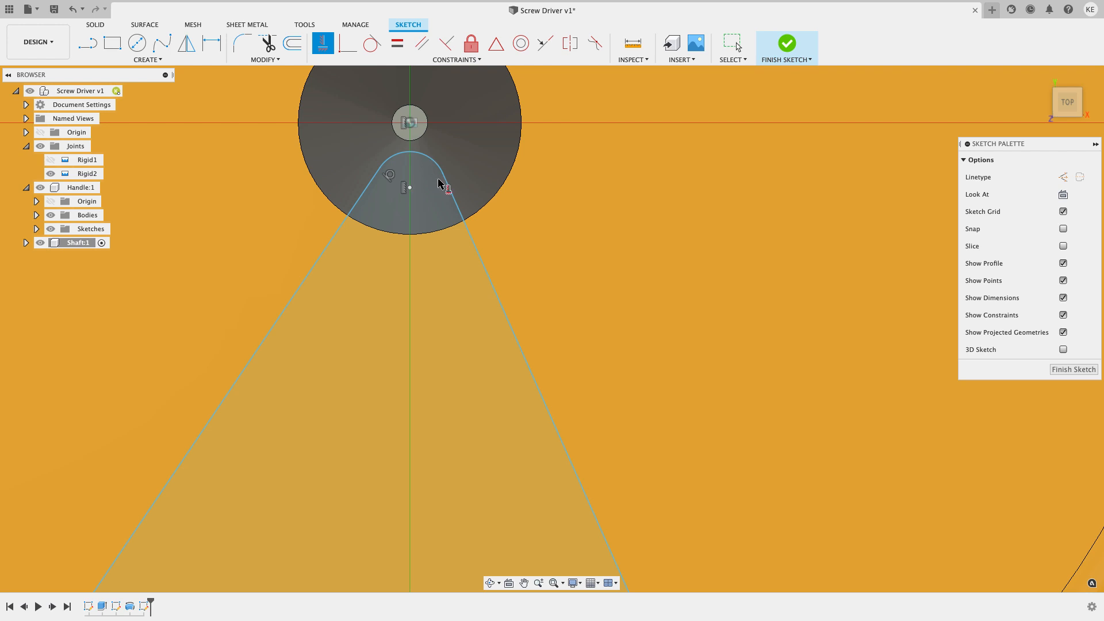
key(Escape)
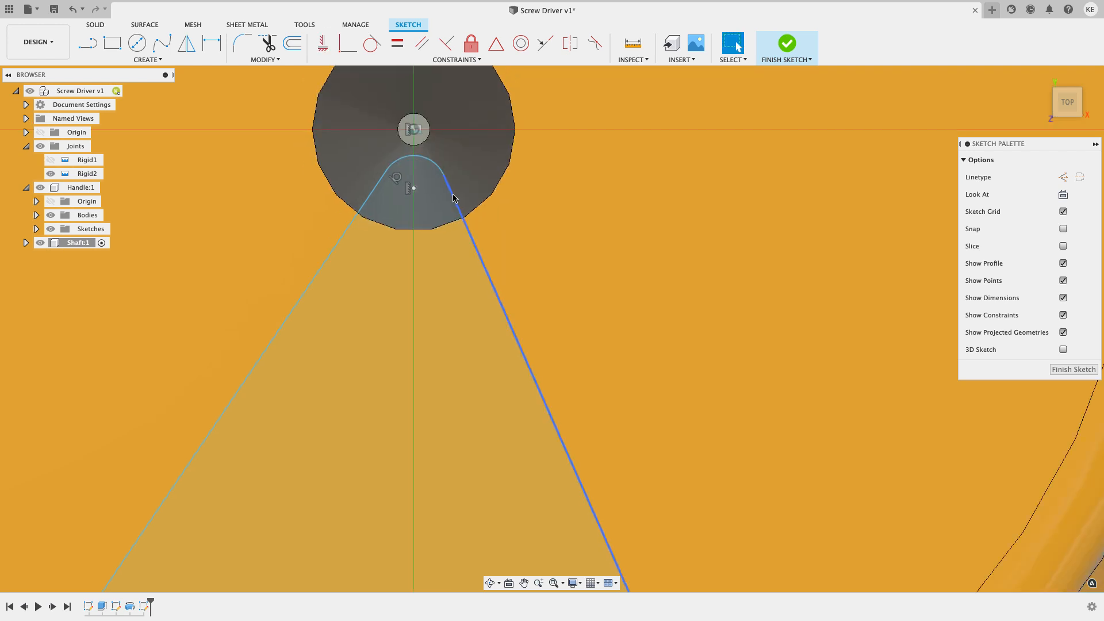
Step: Apply a tangent constraint between the small top arc and the right slanted line
click(372, 43)
click(437, 164)
click(453, 200)
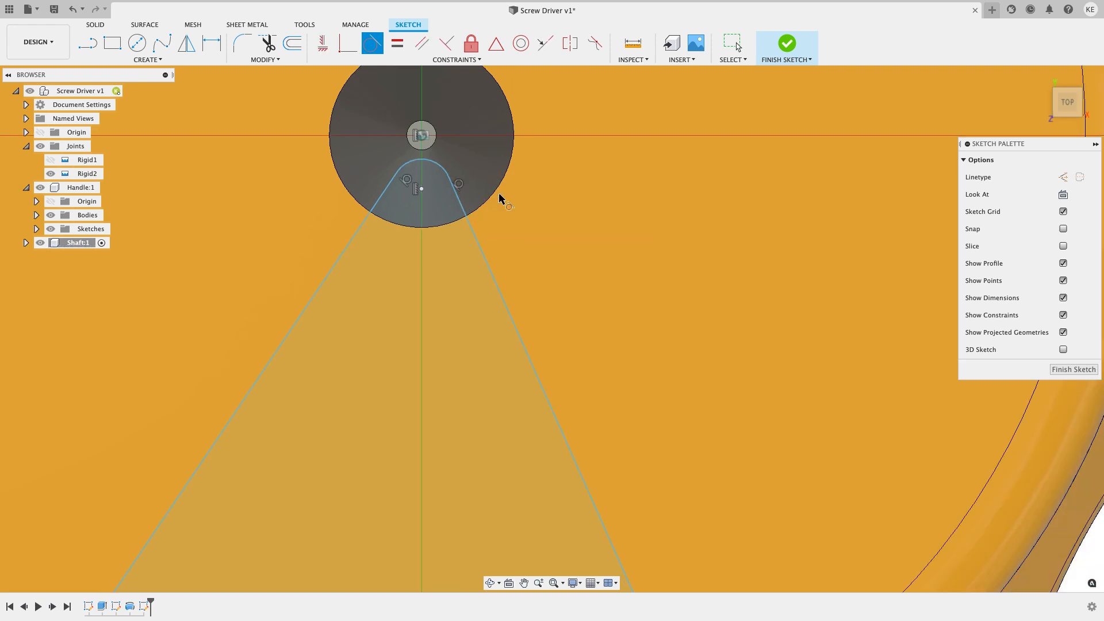
Step: Reposition the two base corners of the rounded triangle so it is roughly symmetric about the vertical axis
scroll(521, 205, down, 5)
scroll(602, 312, down, 1)
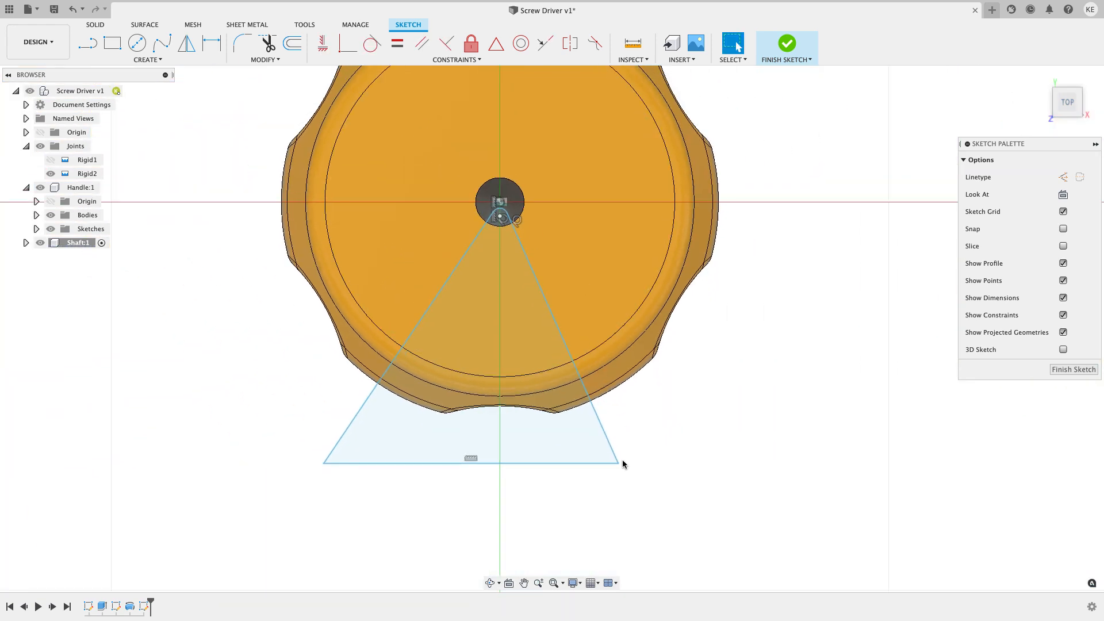
drag(621, 462, 646, 460)
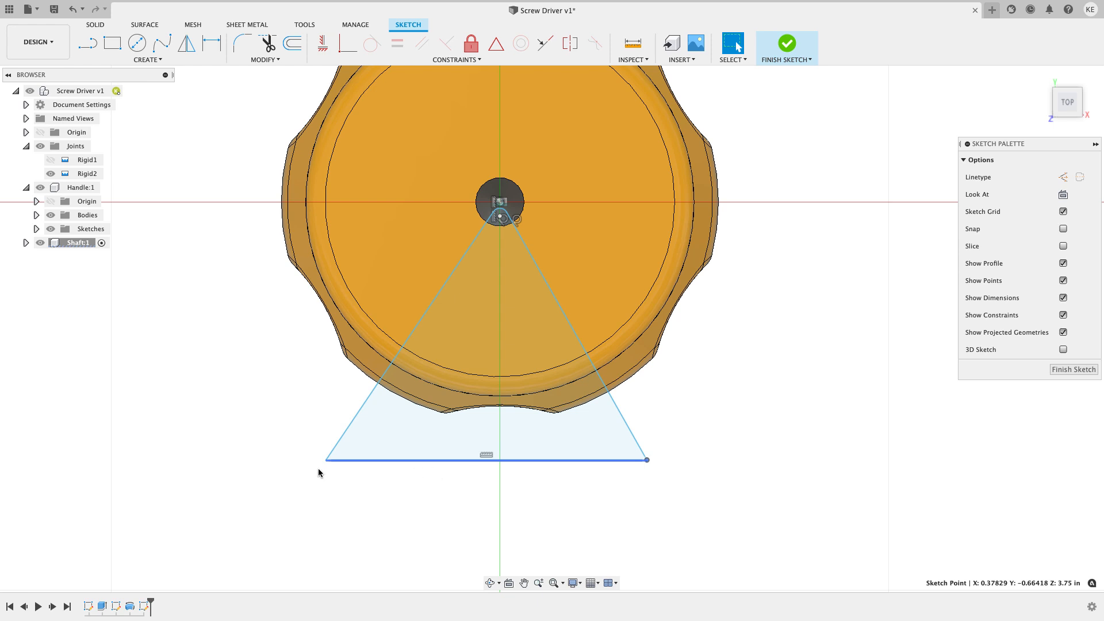
drag(326, 461, 344, 474)
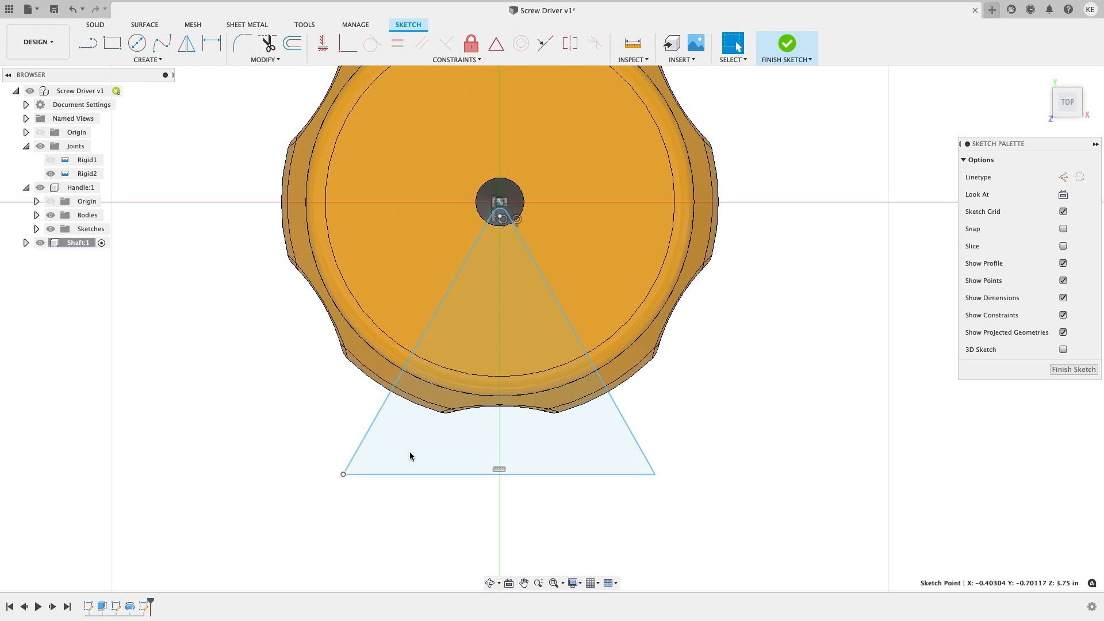
Step: Dimension the vertical distance from the shaft's centre to the triangle's base line as 0.875 in
scroll(739, 374, up, 2)
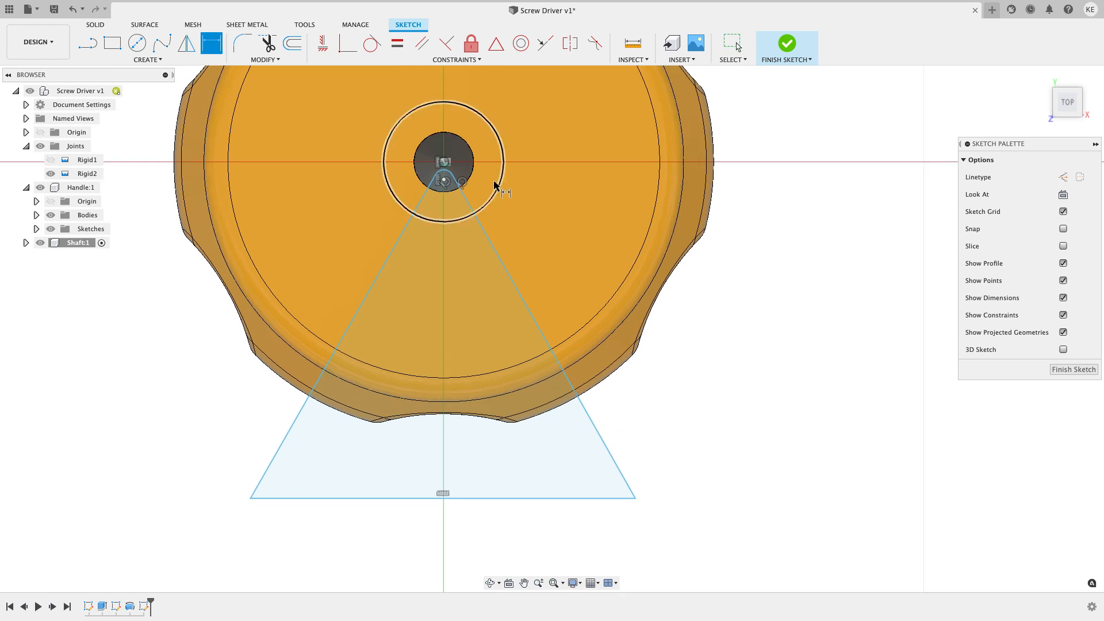
scroll(460, 169, up, 3)
scroll(461, 178, down, 4)
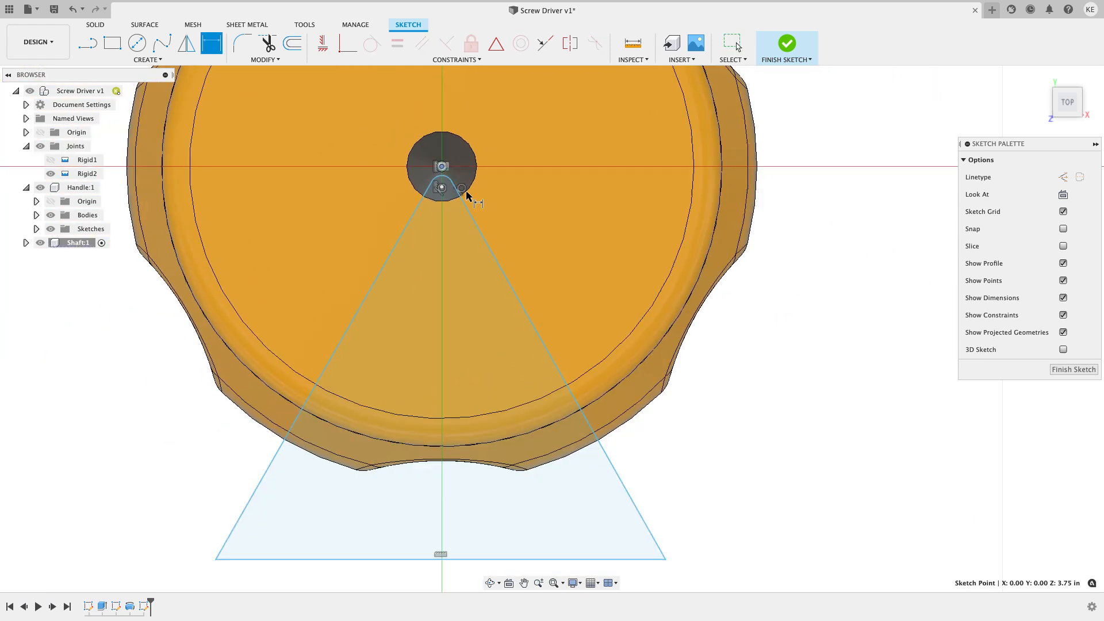
click(552, 448)
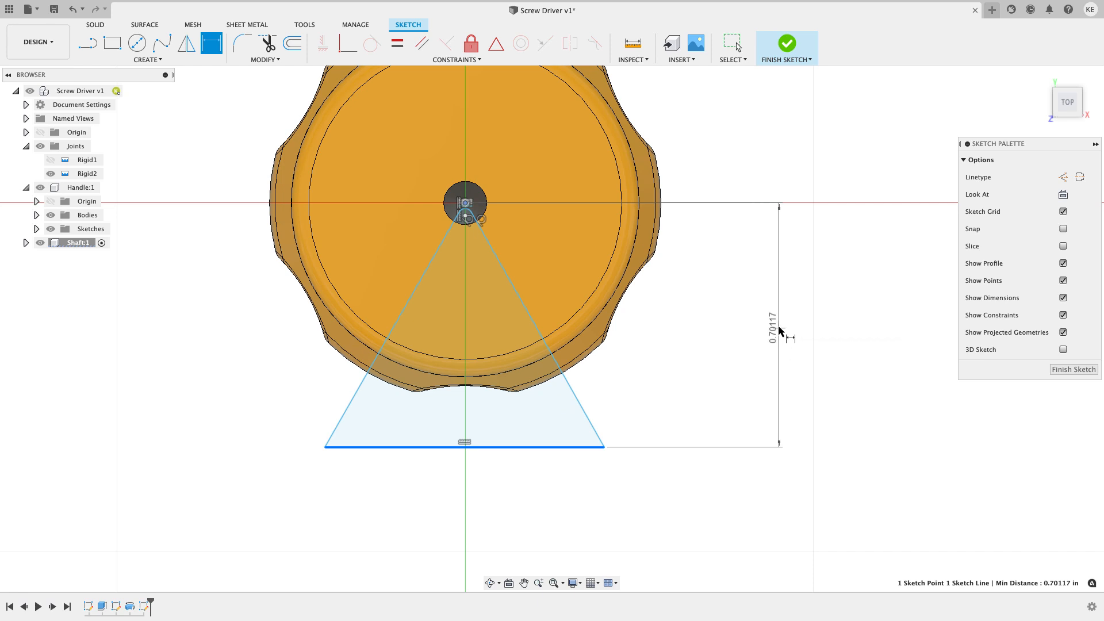
click(780, 332)
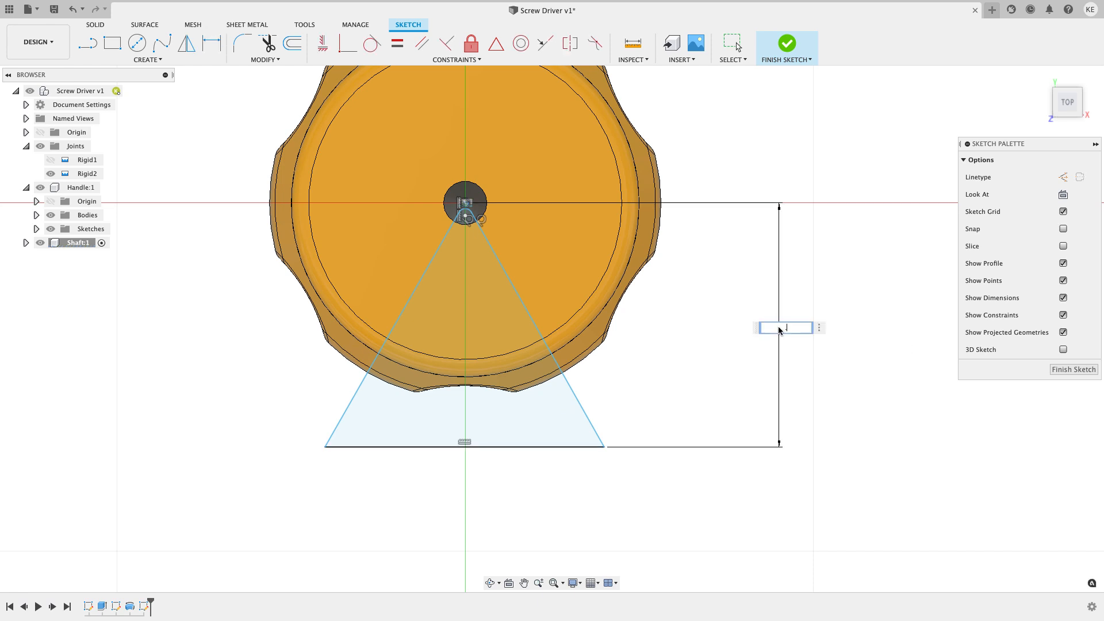
key(Return)
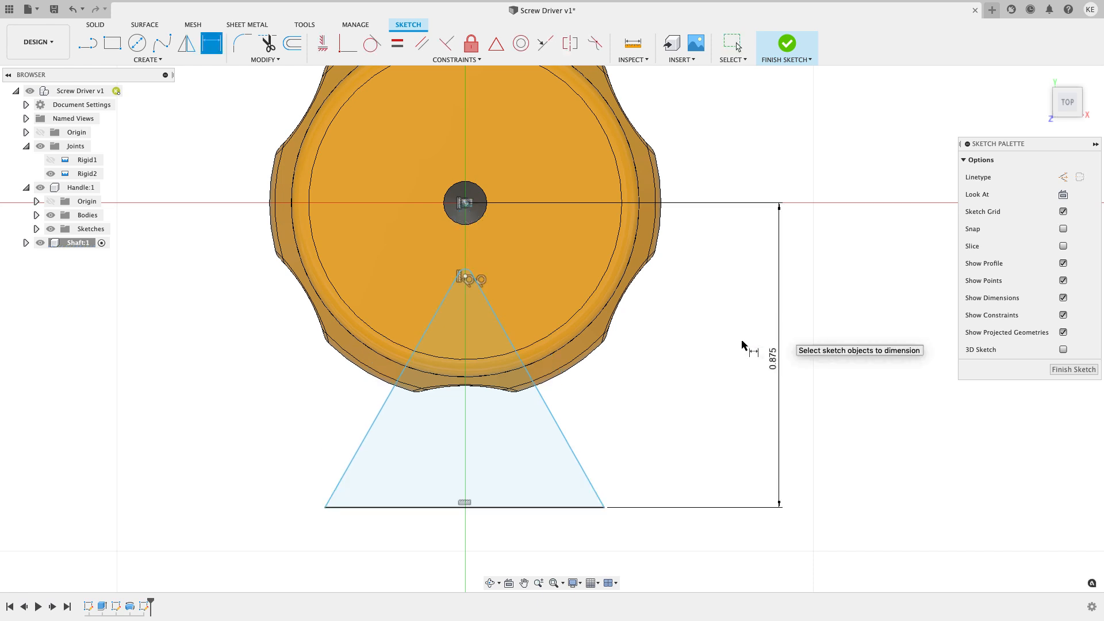
key(Escape)
Step: Move the triangle's rounded top back up along the vertical axis so its arc overlaps the shaft's tapered tip
scroll(479, 286, up, 3)
click(456, 265)
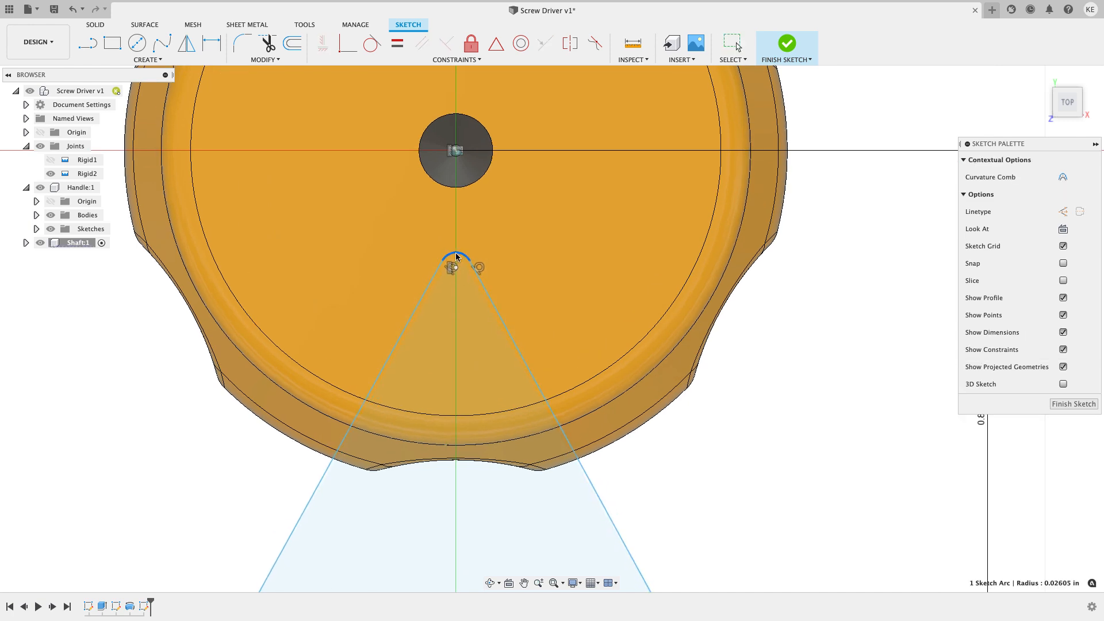
scroll(500, 402, down, 2)
scroll(502, 412, down, 1)
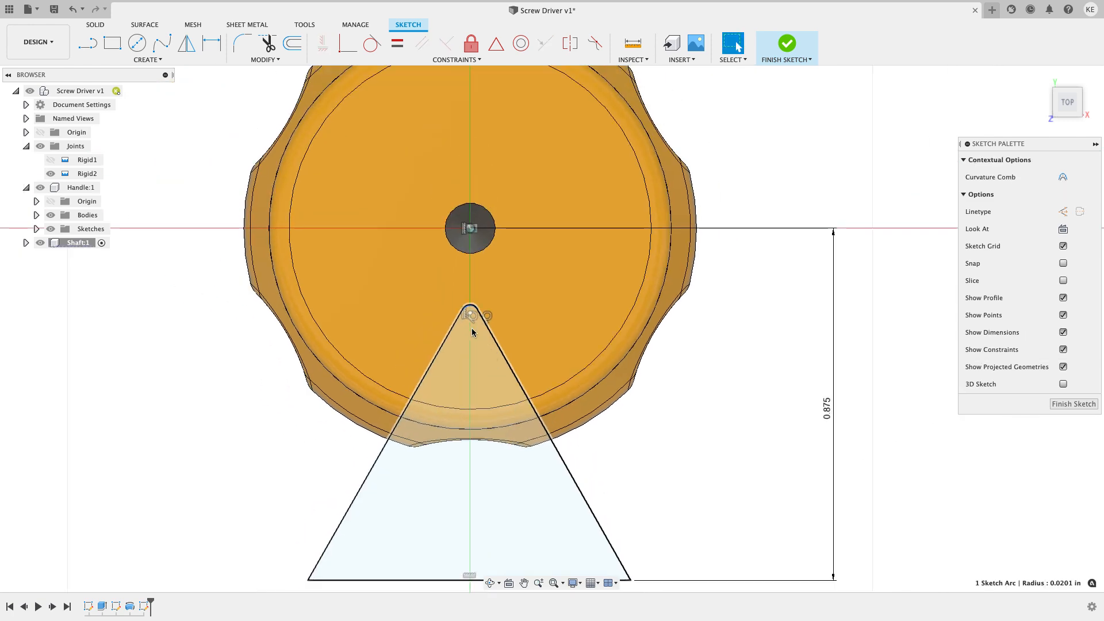
key(Delete)
drag(474, 270, 475, 254)
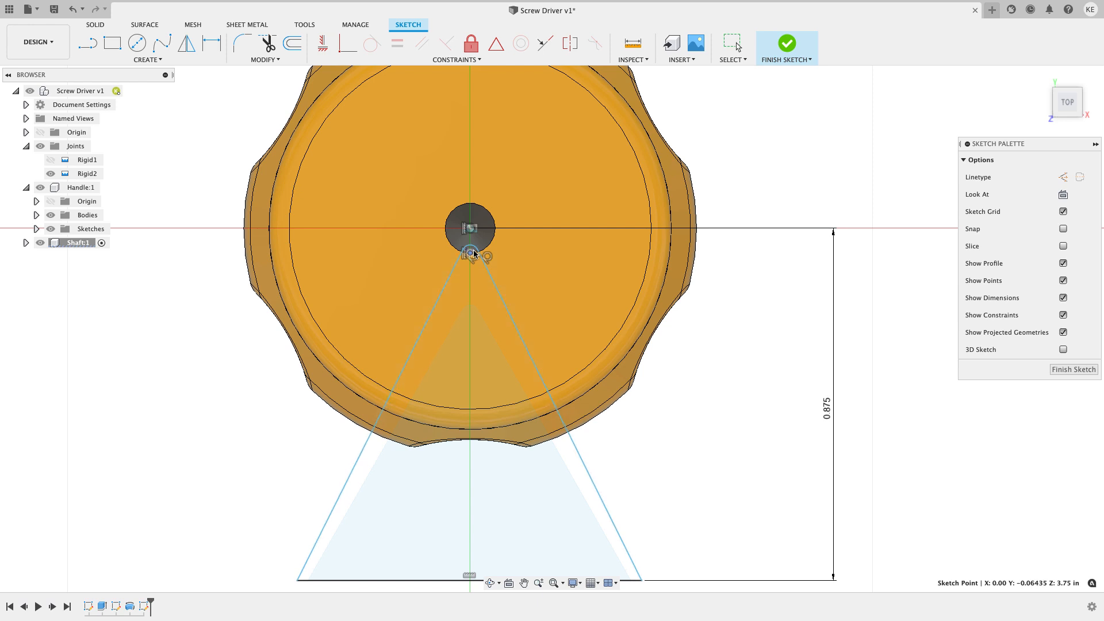
Step: Dimension the vertical distance from the shaft's centre to the tangent top of the triangle's arc as 0.005 in
scroll(288, 389, up, 3)
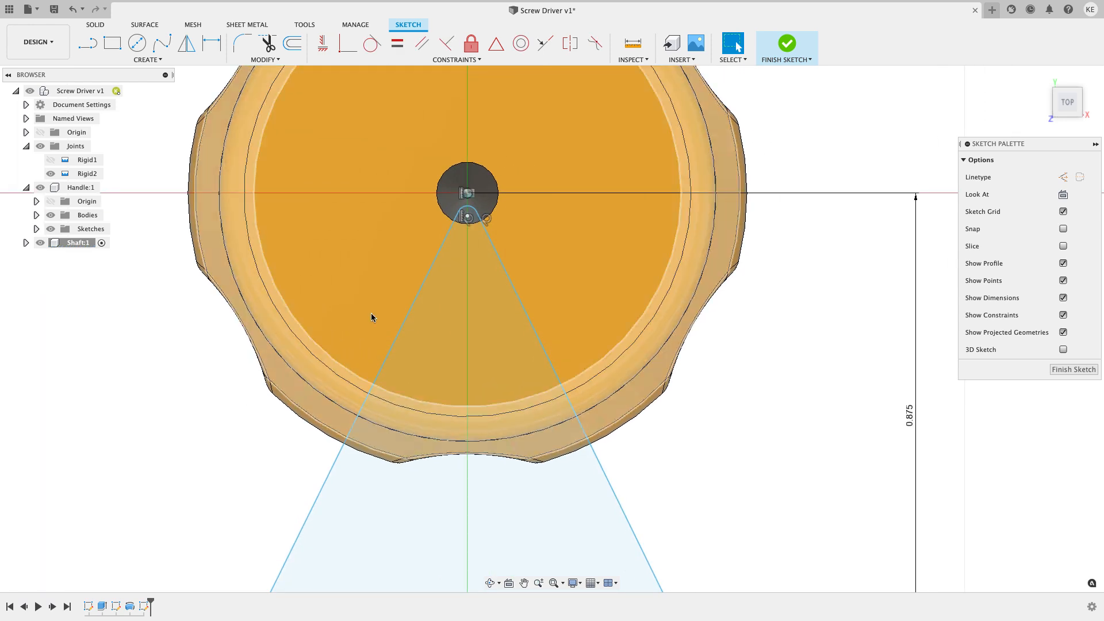
scroll(531, 219, up, 4)
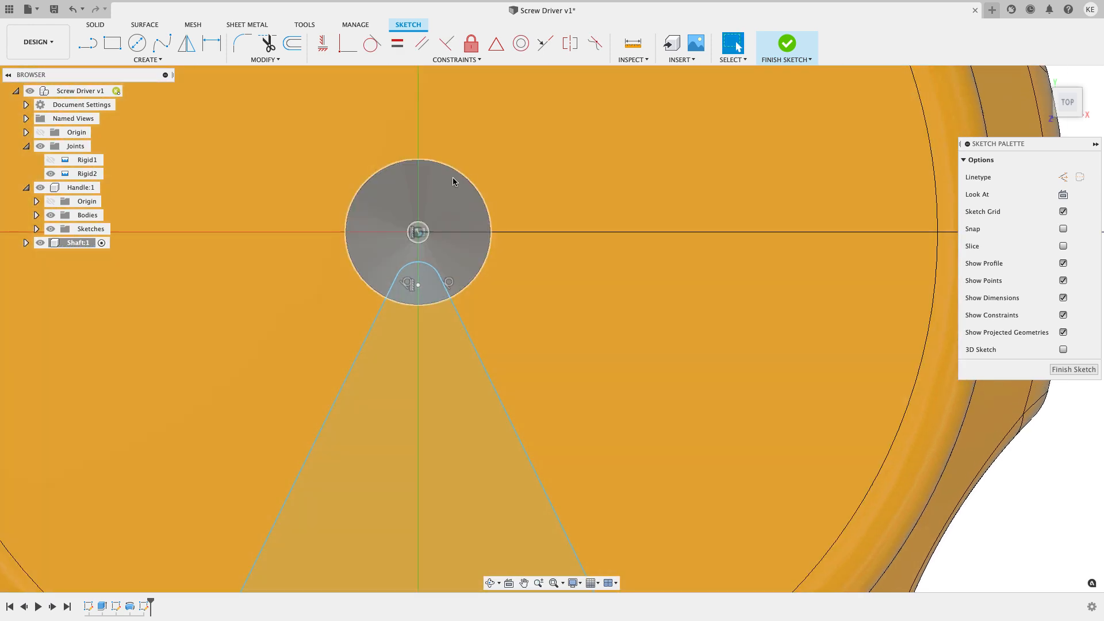
click(212, 43)
scroll(418, 236, up, 2)
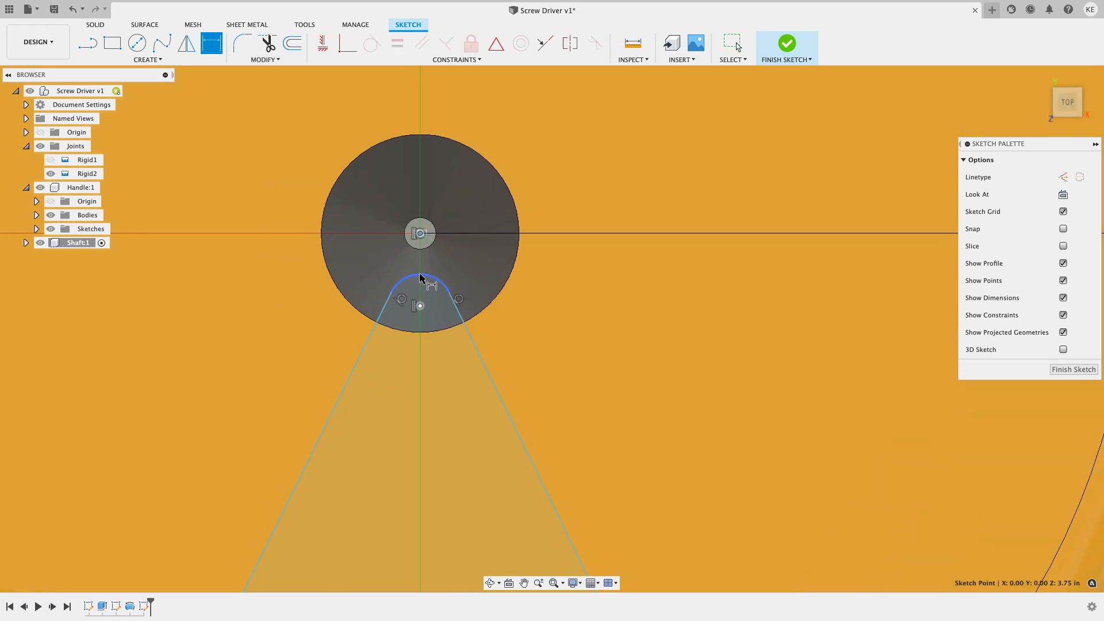
right_click(386, 241)
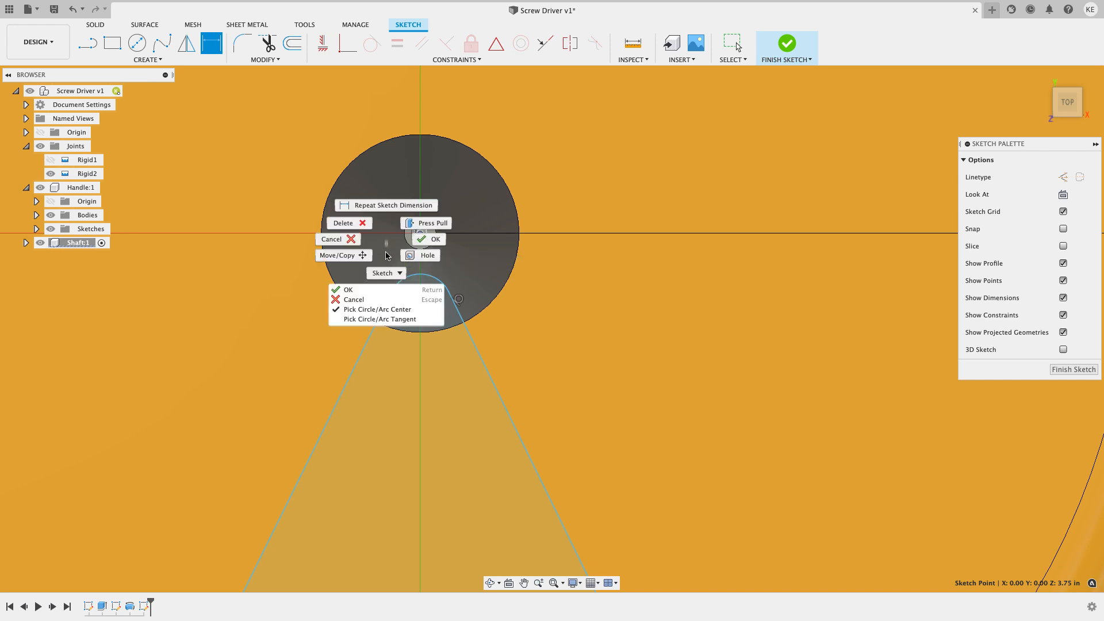
click(374, 318)
click(422, 278)
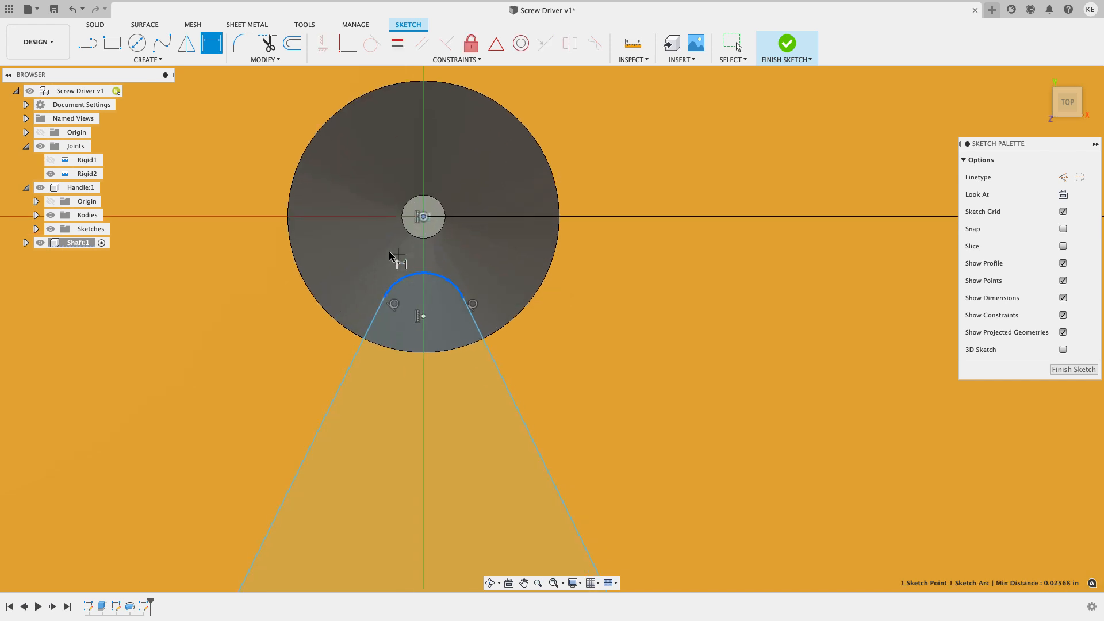
scroll(389, 257, up, 3)
click(344, 248)
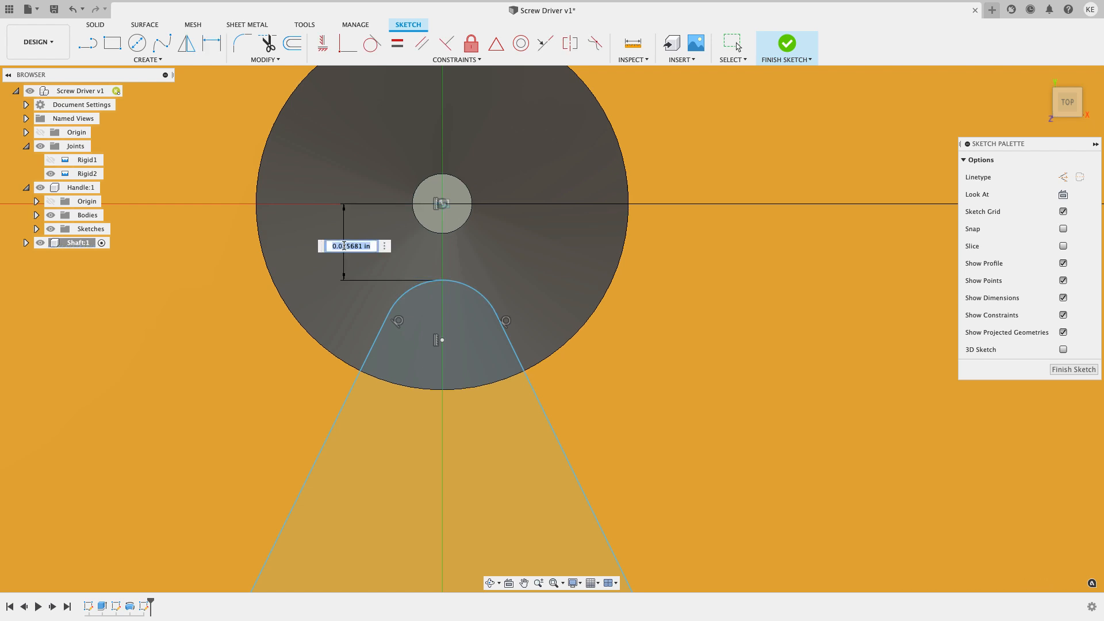
key(Return)
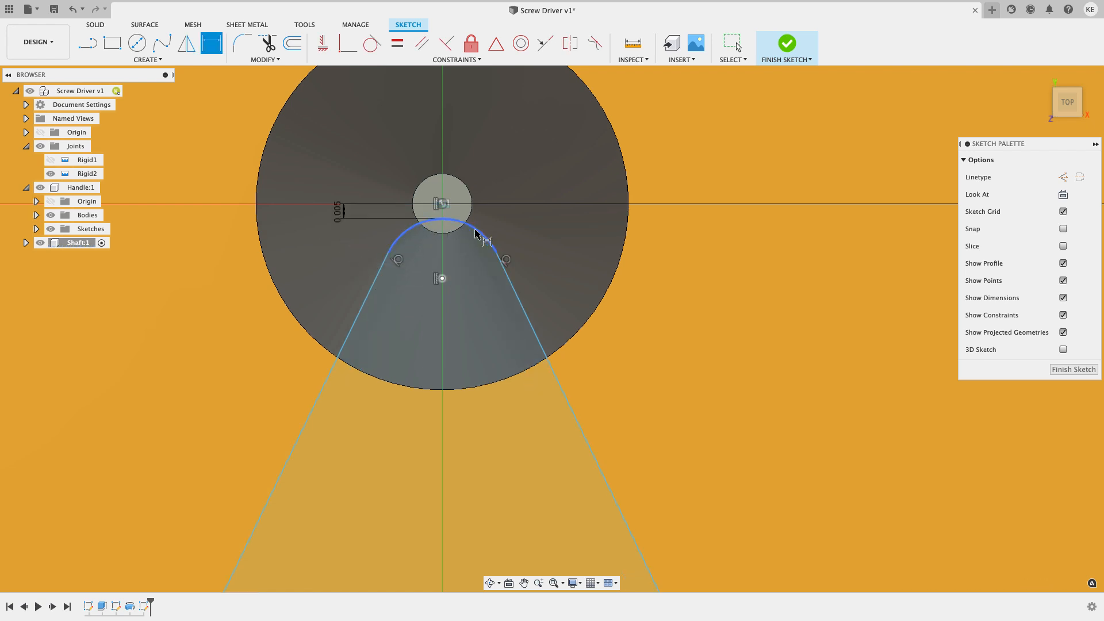
Step: Dimension the radius of the triangle's rounded top arc as 0.005 in
click(509, 172)
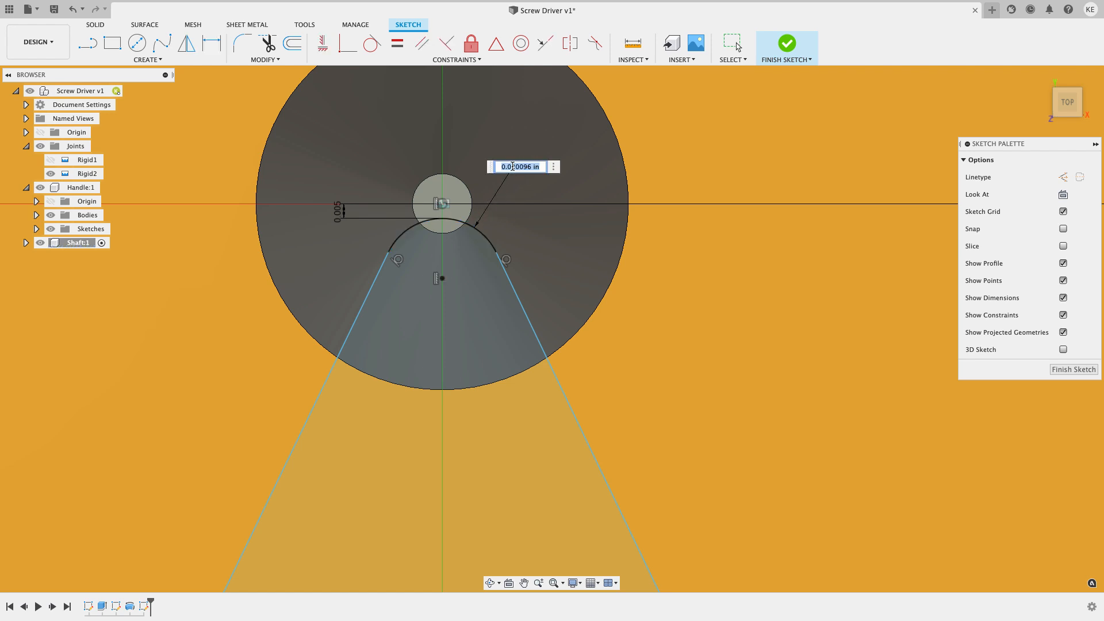
text(.005)
key(Return)
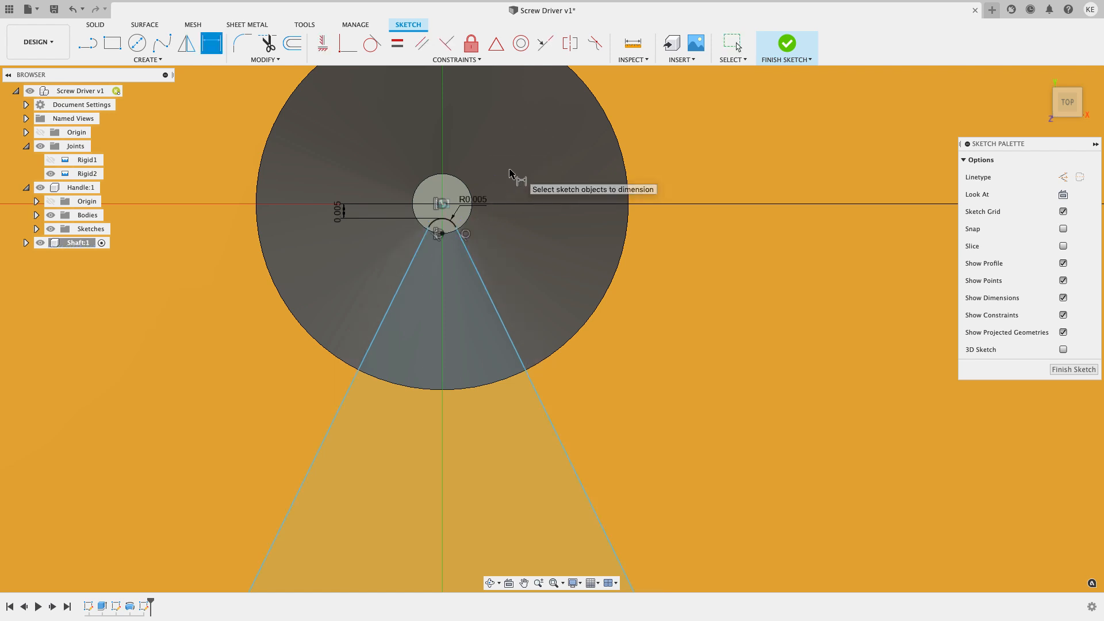
scroll(513, 173, down, 5)
scroll(443, 298, down, 3)
key(Escape)
scroll(281, 289, up, 2)
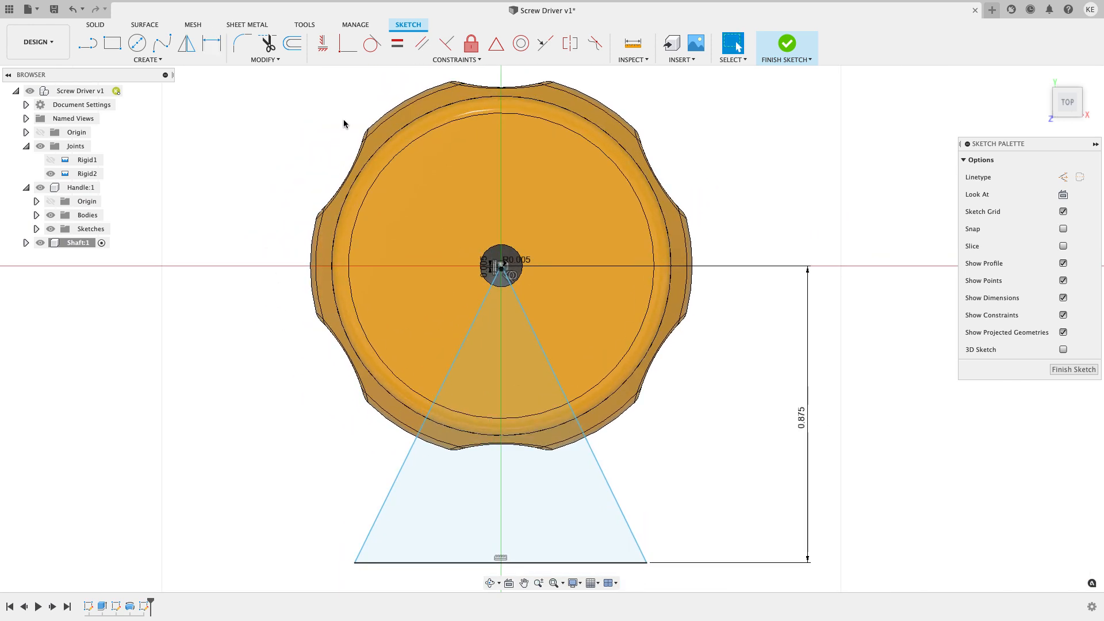
Step: Align the midpoint of the triangle's base line vertically with the shaft's centre using a Horizontal/Vertical constraint
click(324, 43)
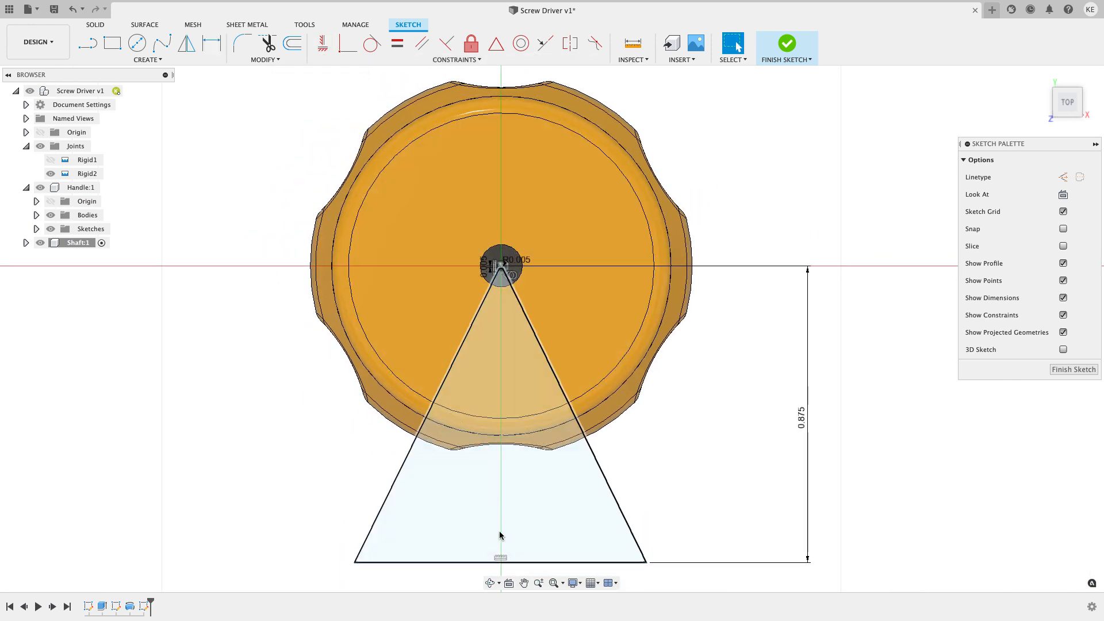
click(502, 562)
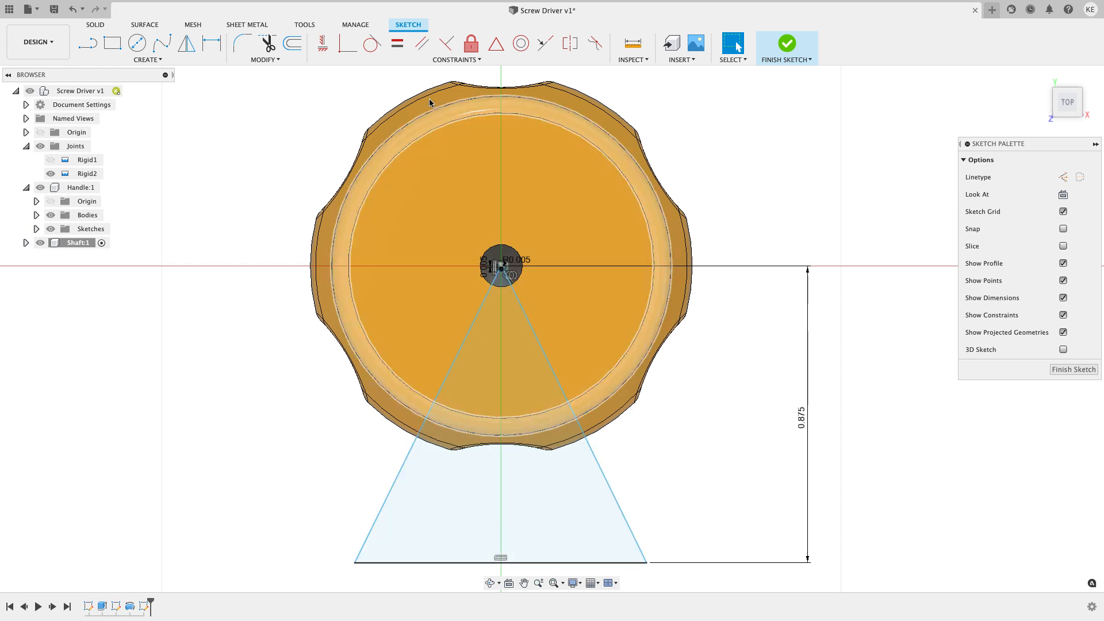
click(328, 46)
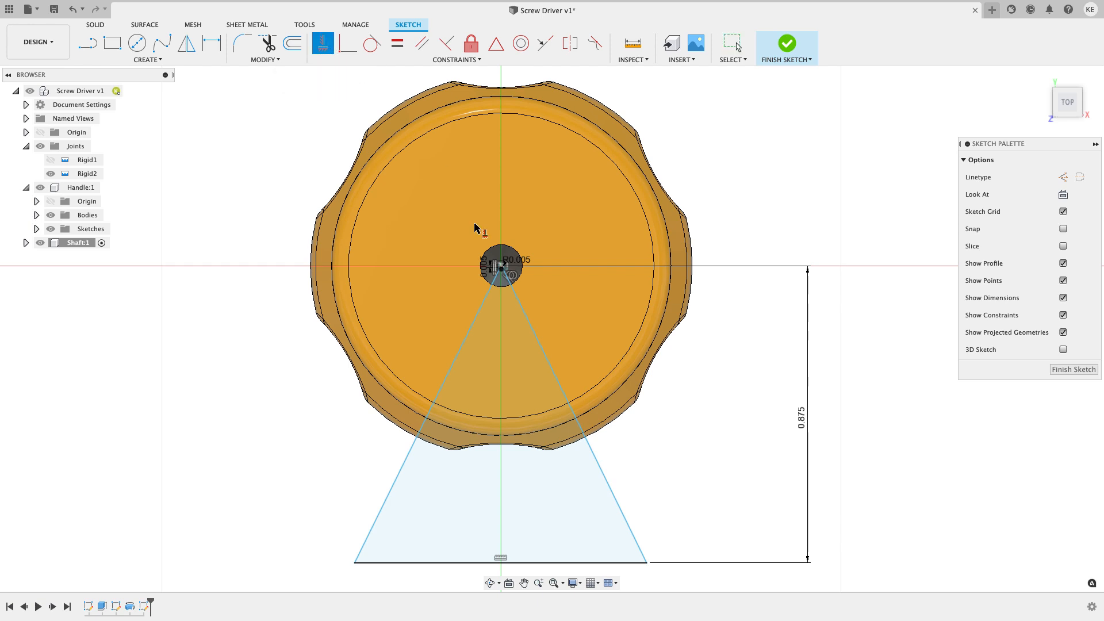
scroll(506, 265, up, 5)
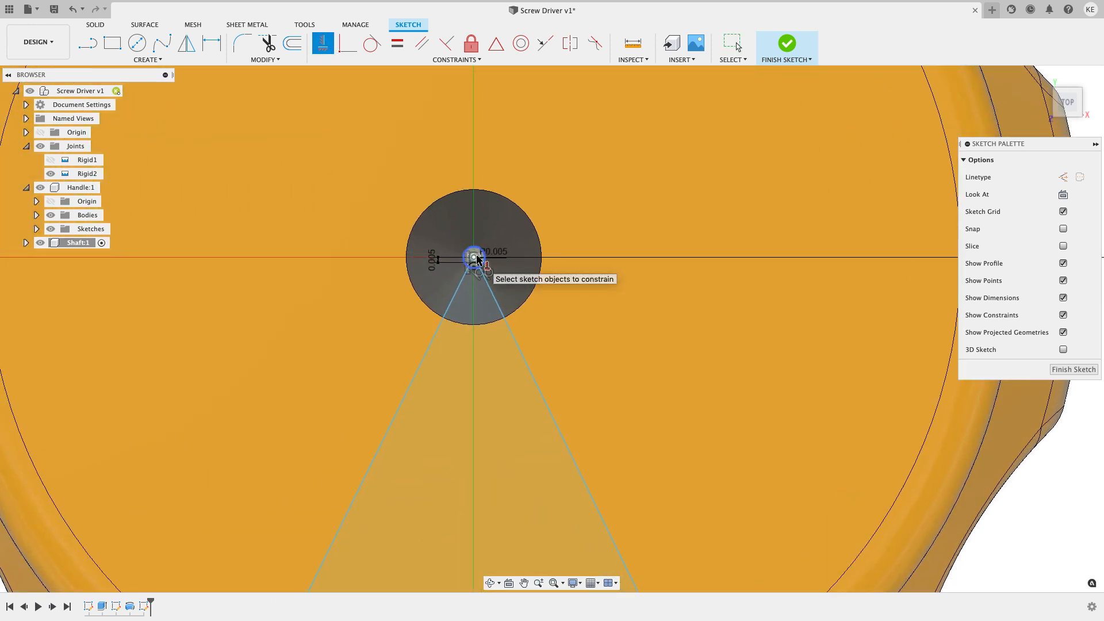
scroll(477, 259, down, 8)
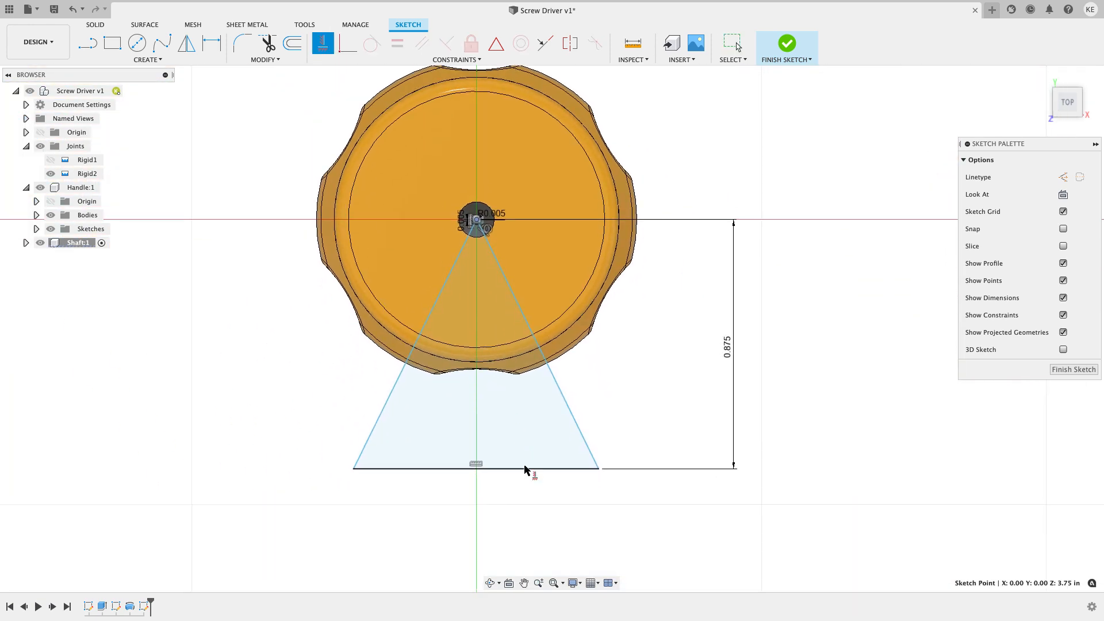
click(477, 469)
scroll(531, 384, up, 3)
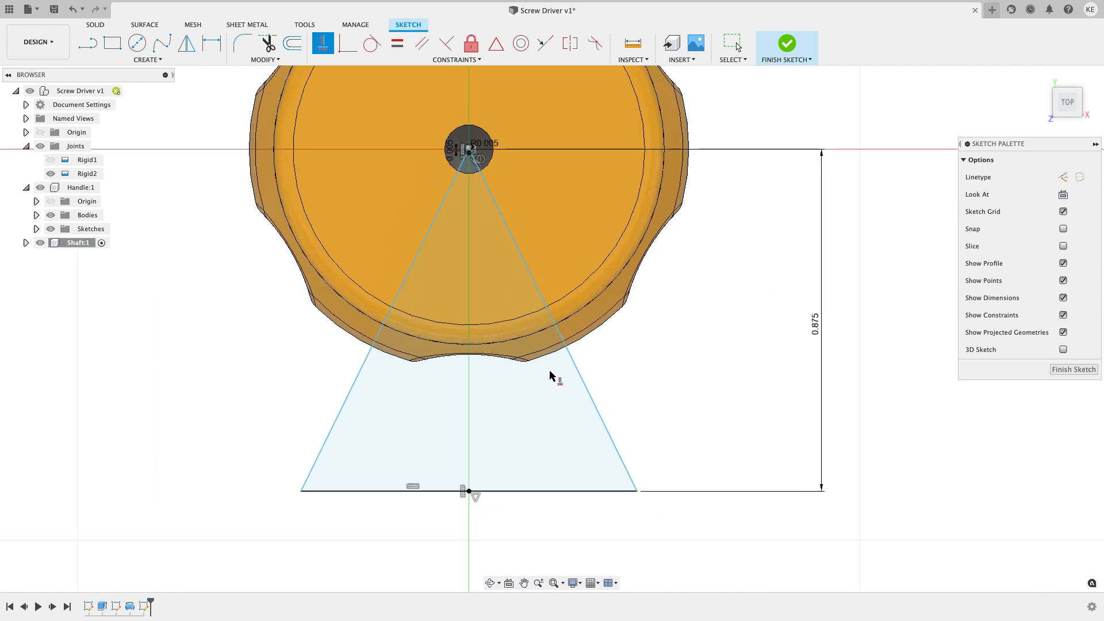
key(Escape)
Step: Dimension the angle between the triangle's two slanted sides as 92.5 degrees
mouse_move(636, 491)
mouse_down()
mouse_move(553, 492)
mouse_move(692, 481)
mouse_move(674, 475)
mouse_up()
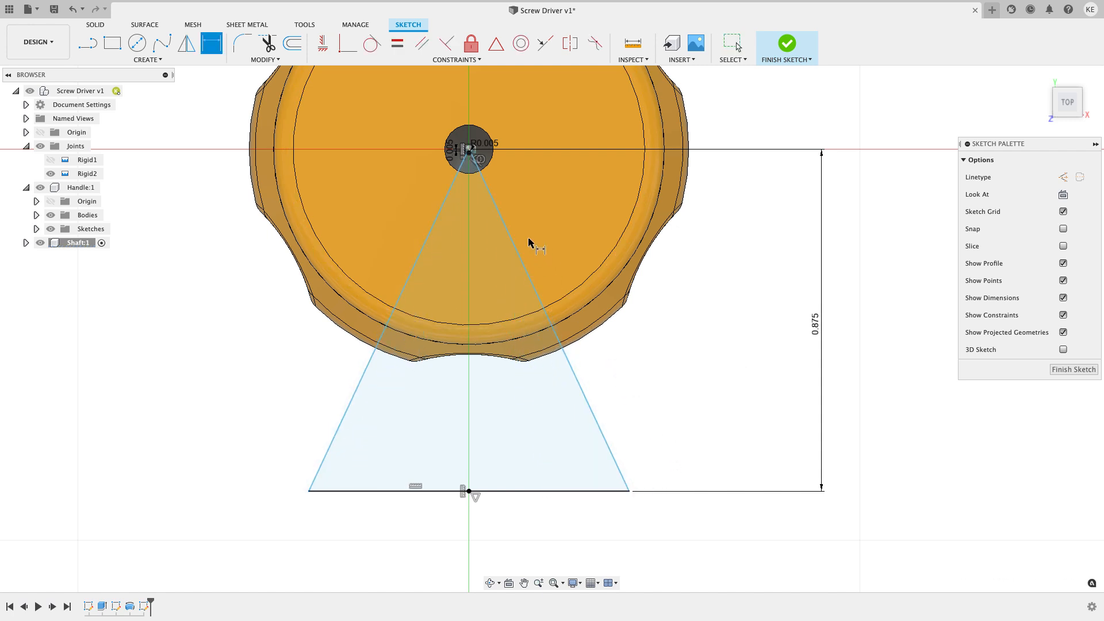
click(514, 251)
click(423, 246)
key(Escape)
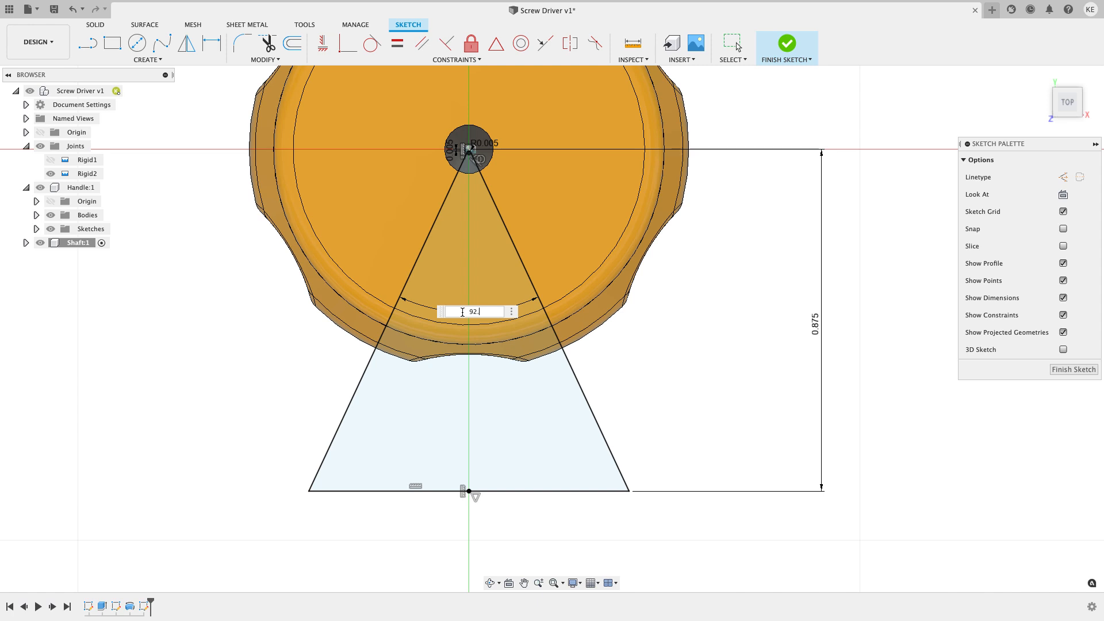
key(Return)
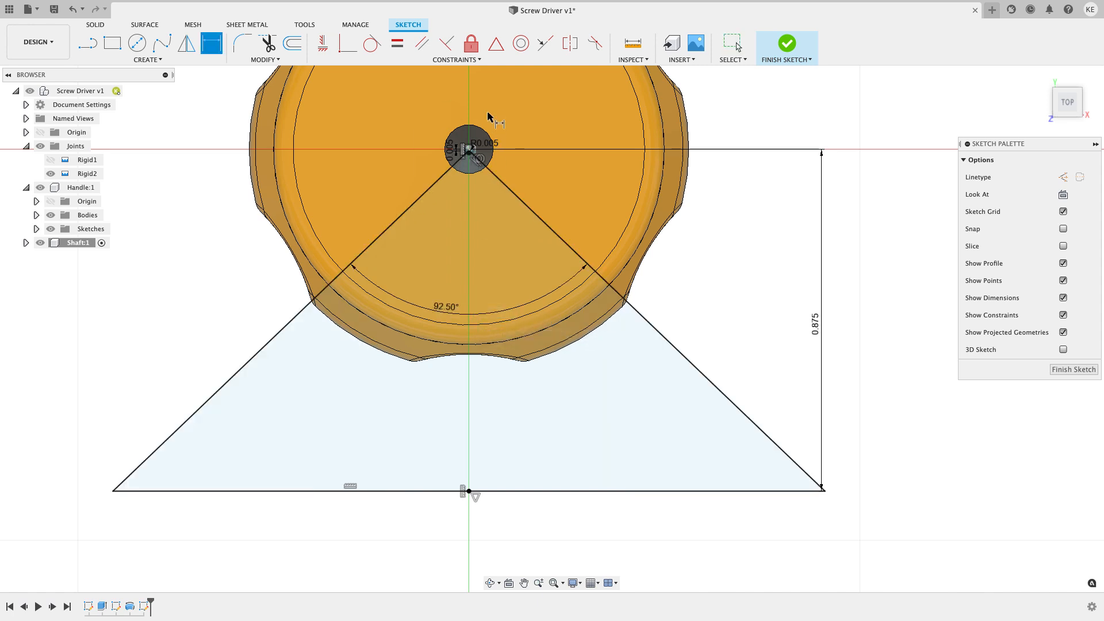
Step: Check the rounded top of the constrained triangle and finish the sketch
scroll(456, 165, up, 5)
scroll(456, 184, up, 4)
key(Escape)
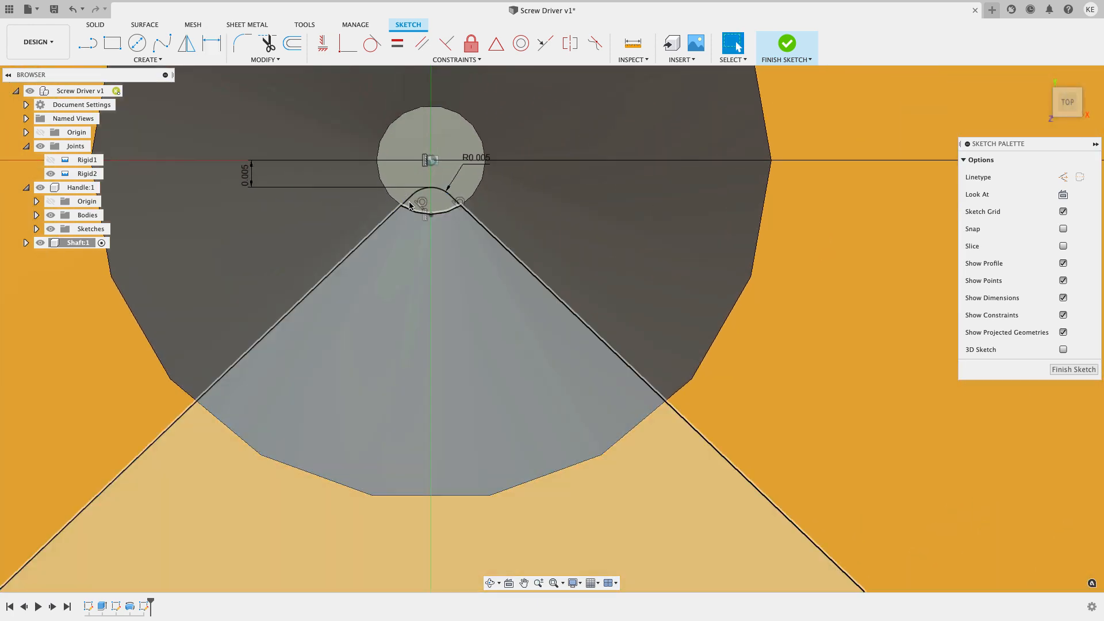
scroll(444, 218, down, 5)
scroll(444, 217, down, 10)
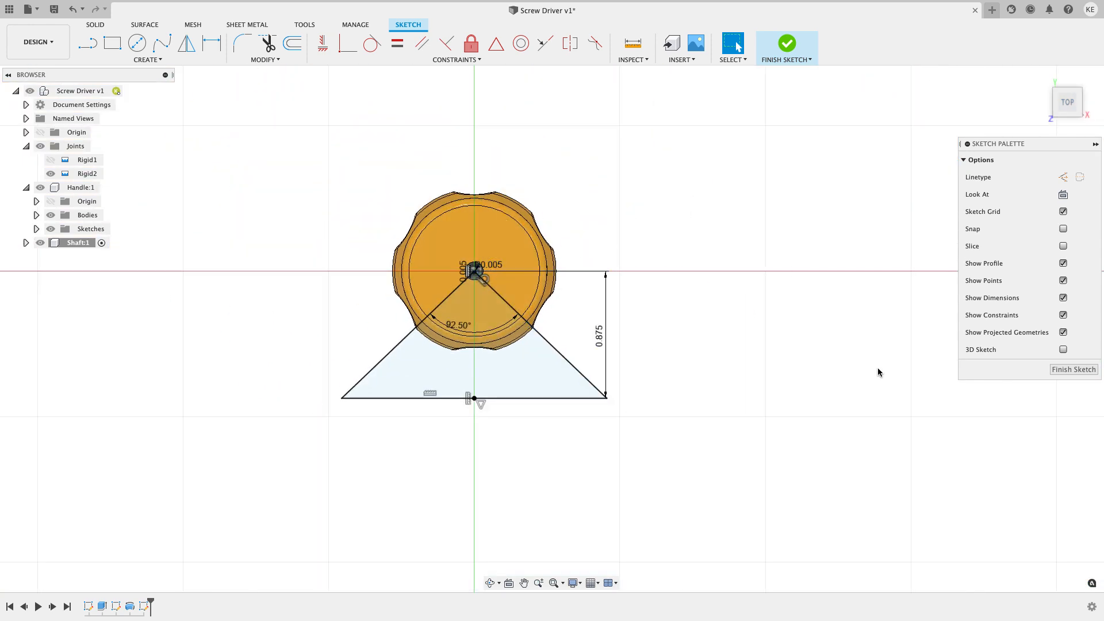
click(1055, 371)
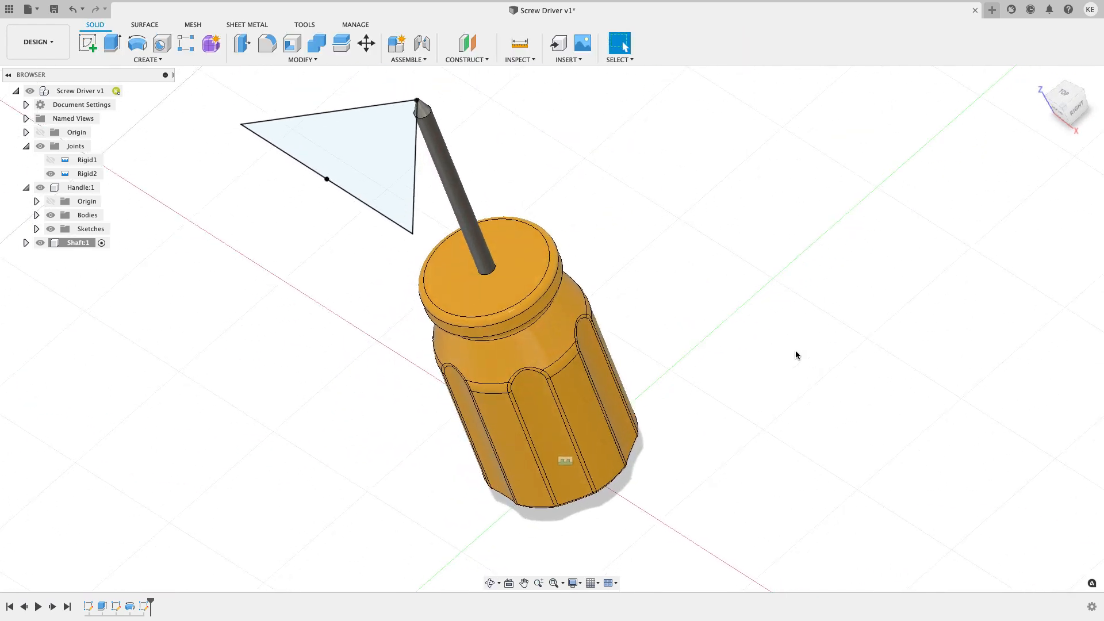
Step: Start a Revolve with the large triangular region and the small rounded region at the shaft tip as profiles
scroll(437, 212, up, 5)
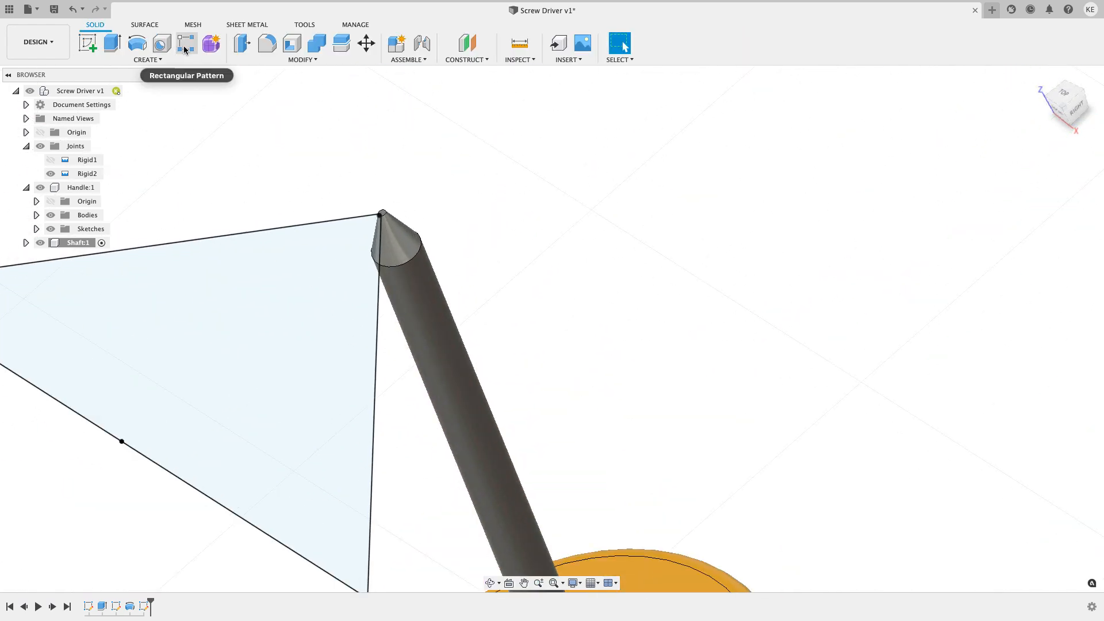
click(137, 43)
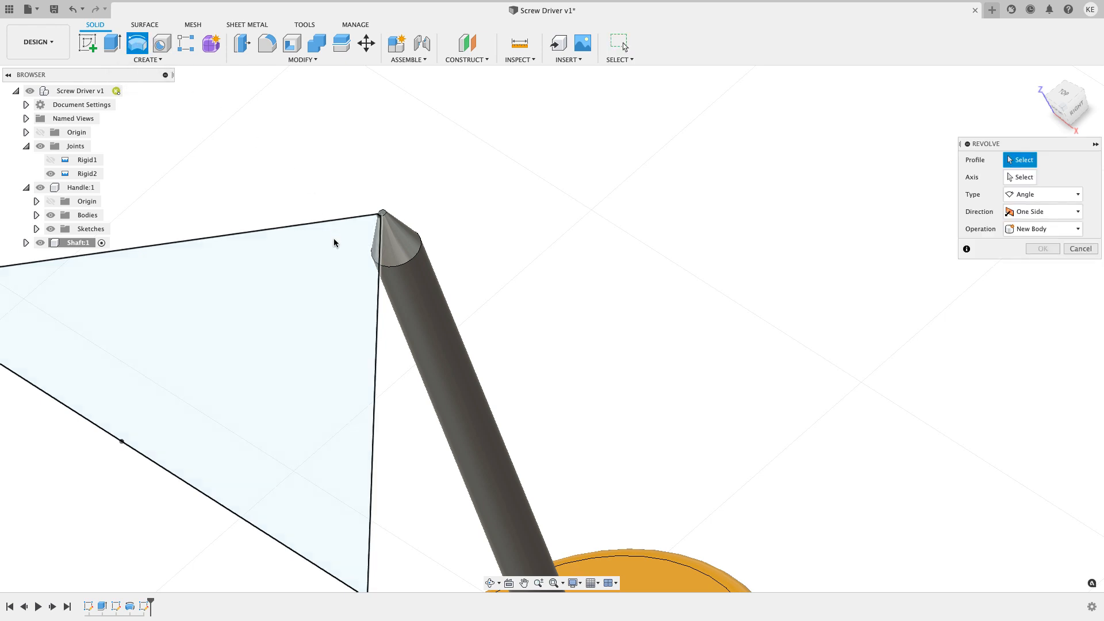
click(333, 239)
scroll(388, 212, up, 5)
scroll(398, 208, up, 5)
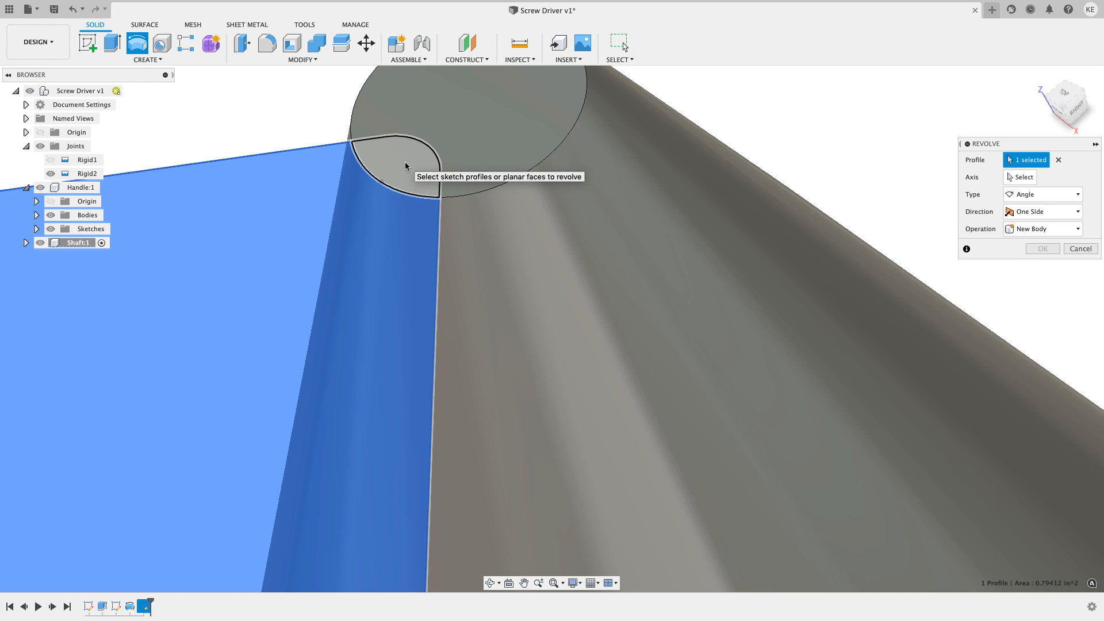
click(405, 166)
scroll(404, 166, down, 6)
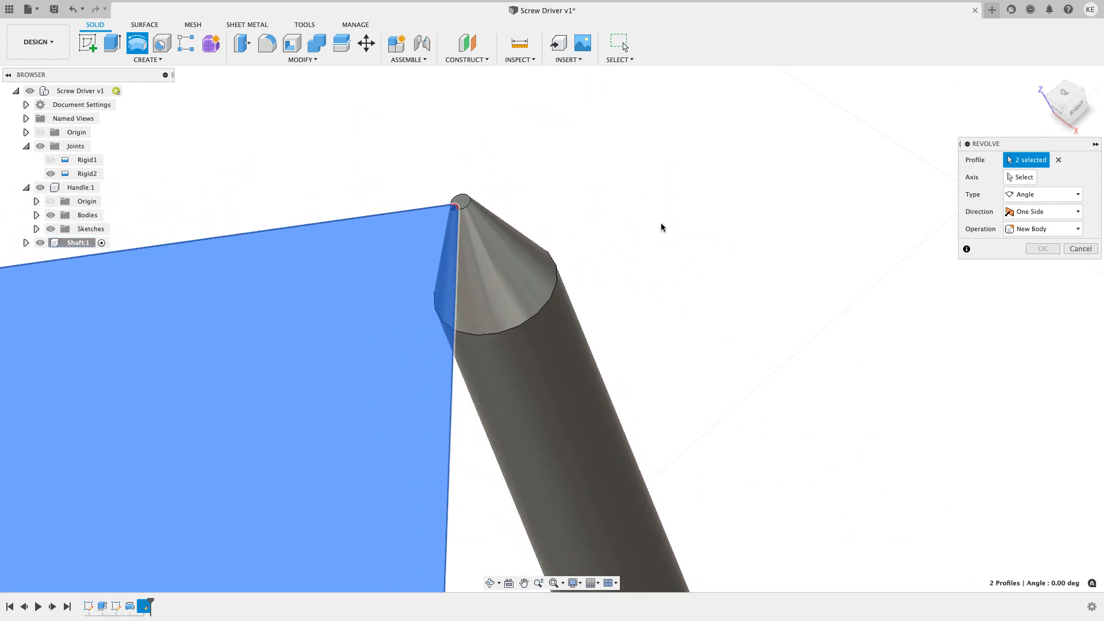
Step: Use the triangle's base line as the axis and complete the revolve as a 360-degree cut into the shaft tip
scroll(662, 226, down, 8)
middle_drag(685, 240, 611, 237)
scroll(616, 241, down, 3)
scroll(552, 222, up, 5)
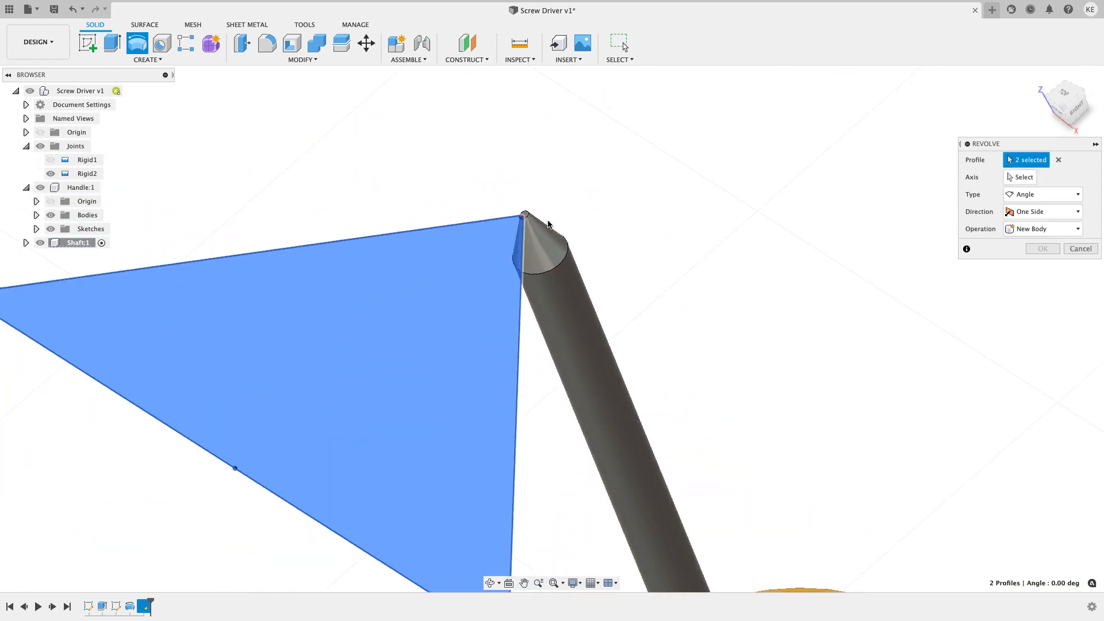
scroll(535, 220, up, 4)
scroll(546, 220, down, 2)
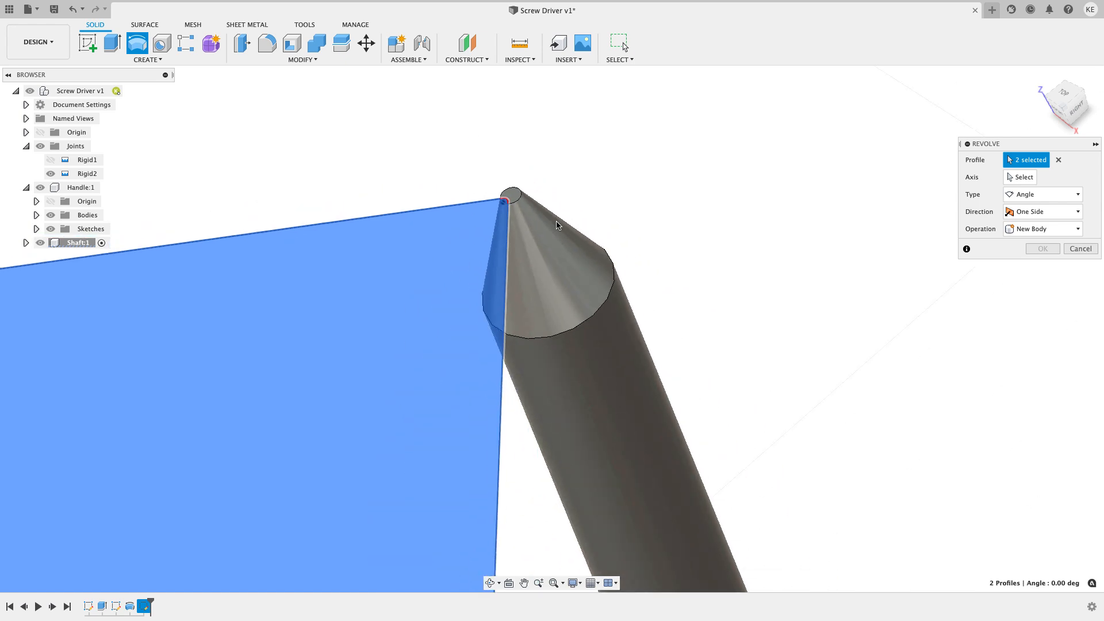
scroll(697, 245, down, 8)
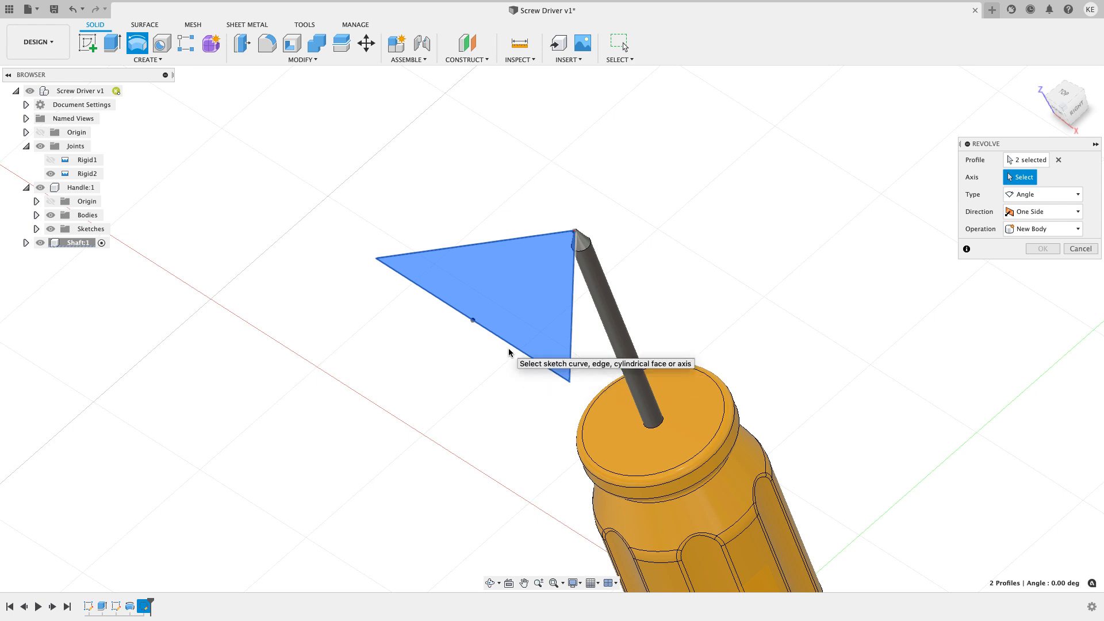
click(506, 353)
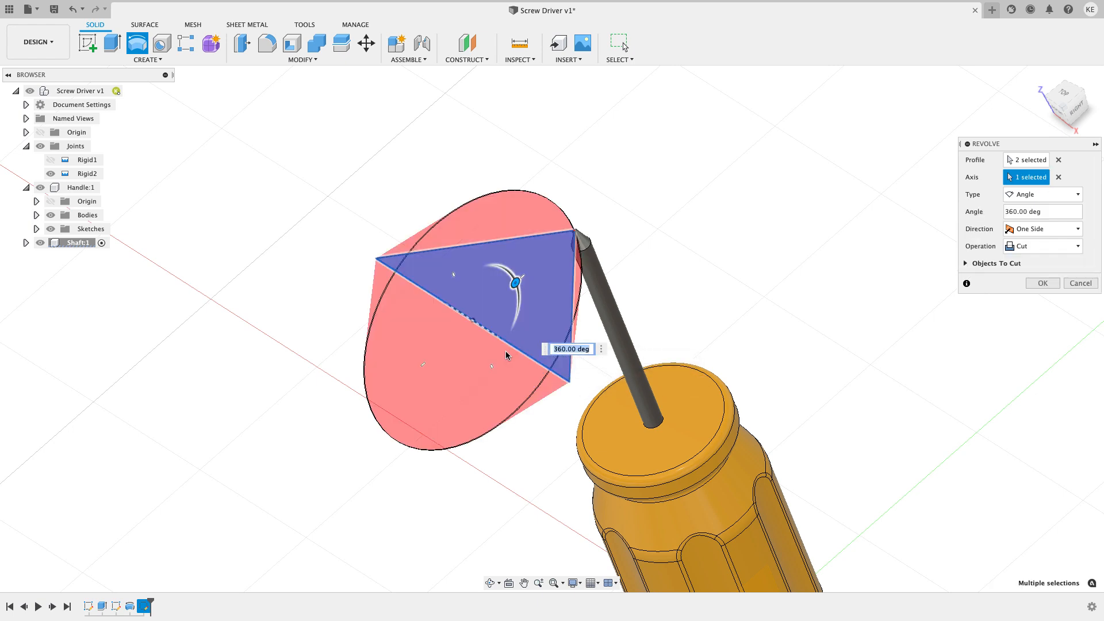
shift+middle_drag(718, 318, 750, 294)
click(1039, 284)
Step: Inspect the revolved cut at the shaft tip up close and from several angles
shift+middle_drag(810, 259, 850, 279)
scroll(757, 191, up, 5)
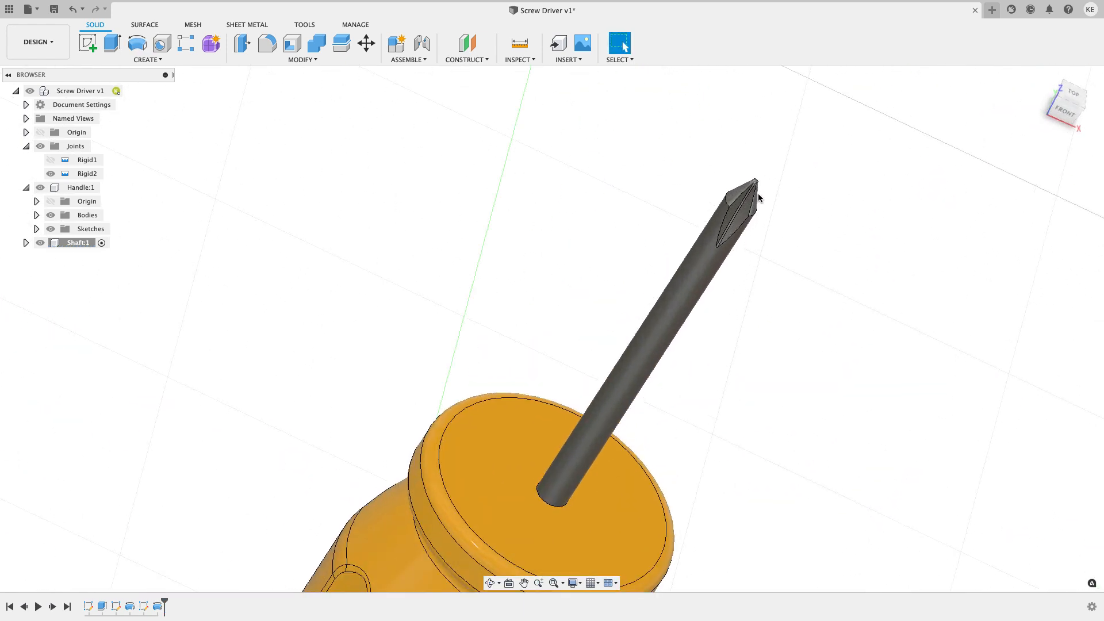
scroll(758, 196, up, 3)
scroll(760, 209, down, 2)
shift+middle_drag(760, 209, 458, 212)
scroll(677, 238, down, 3)
scroll(677, 238, down, 3)
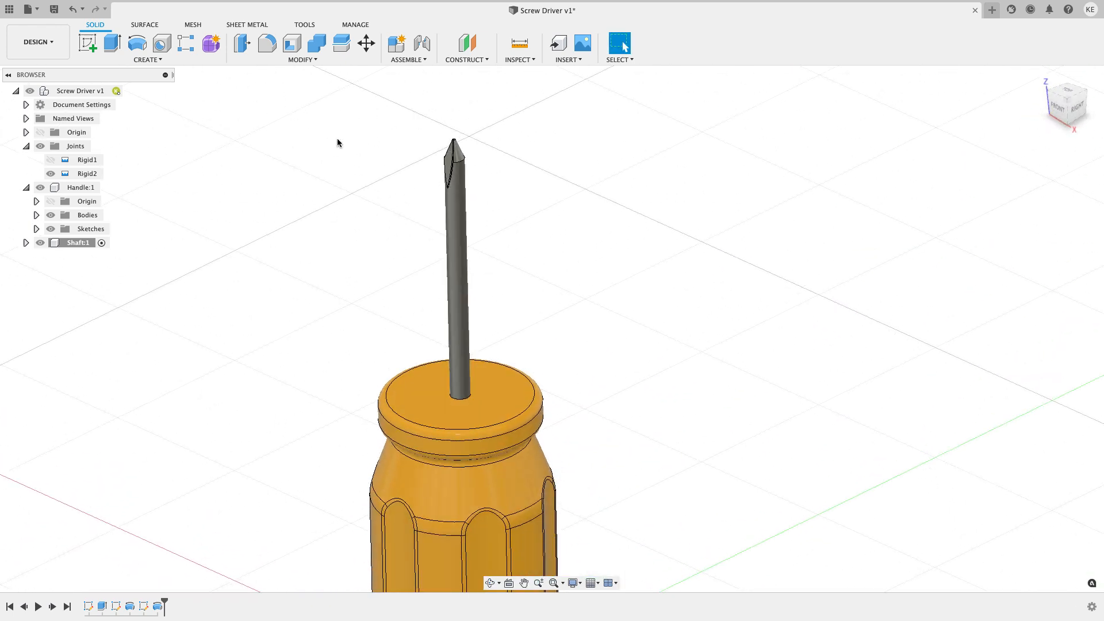
Step: Start a Circular Pattern of type Features with the revolved cut at the shaft tip as the object
click(280, 60)
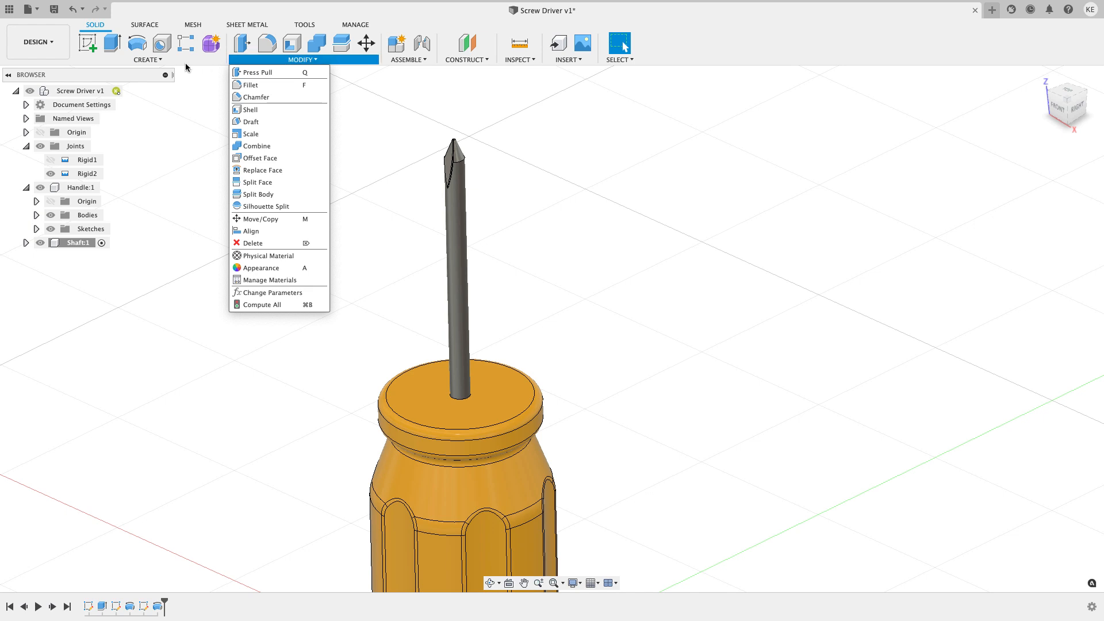
click(175, 62)
mouse_move(168, 304)
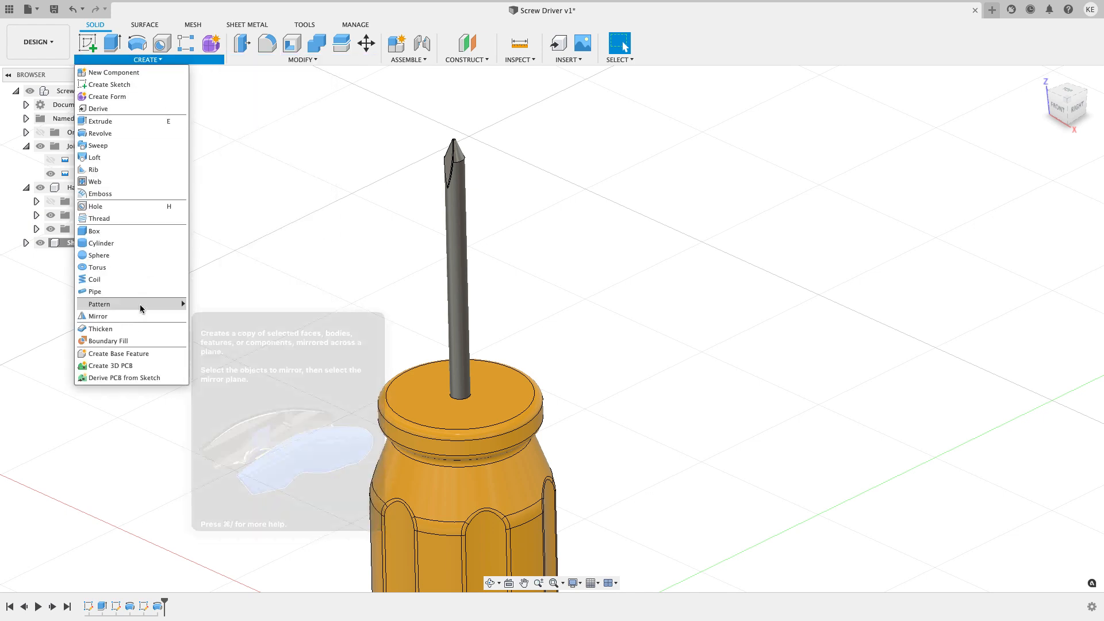
click(221, 315)
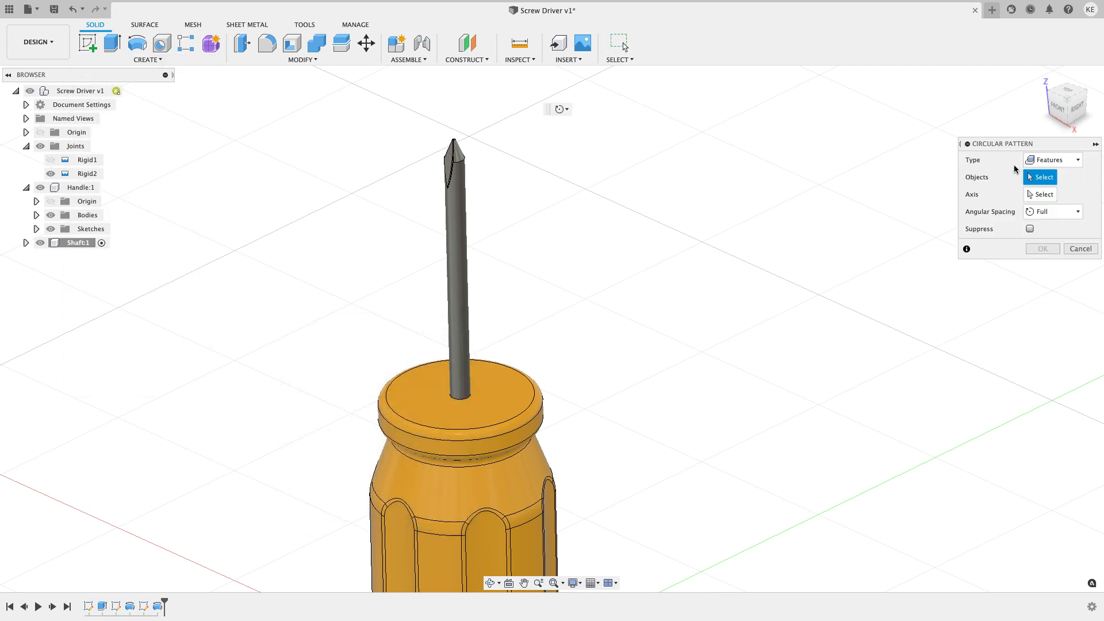
scroll(457, 160, up, 3)
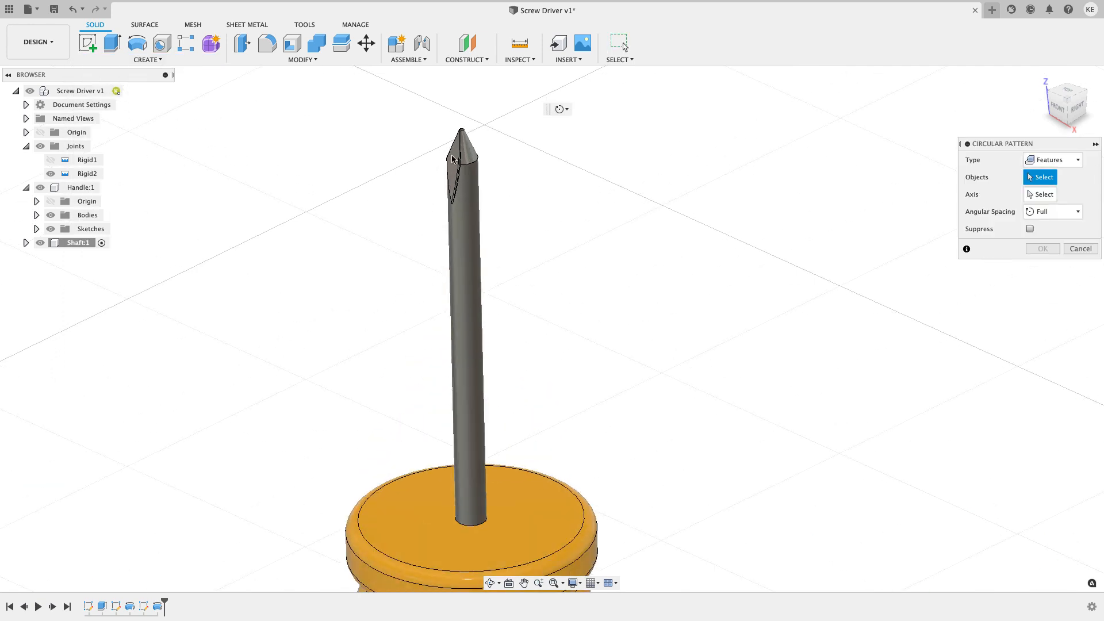
click(457, 159)
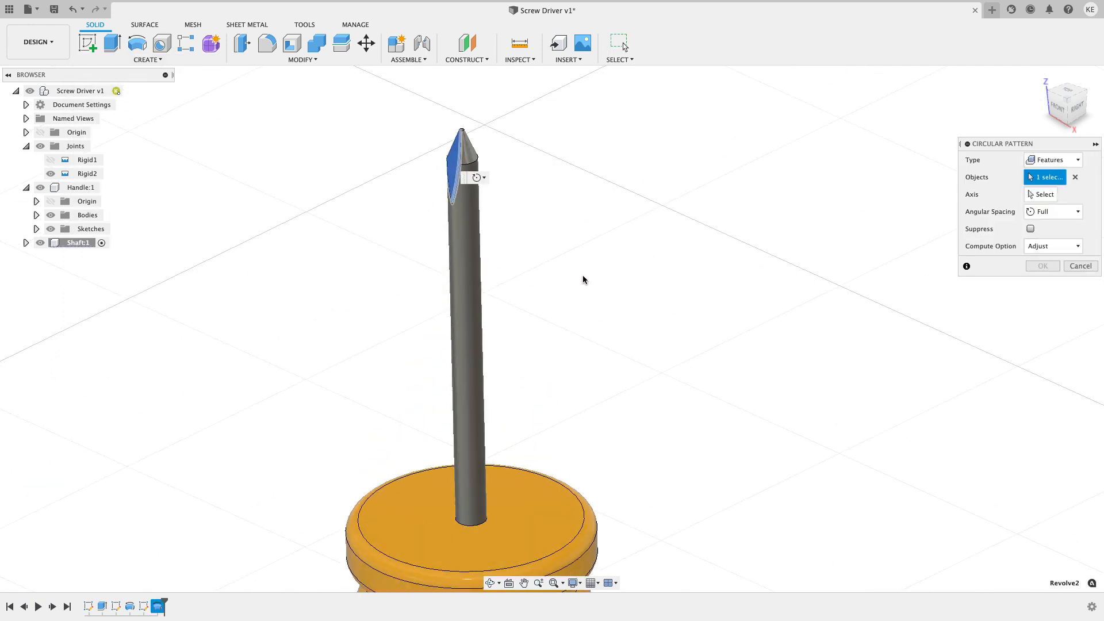
Step: Use the shaft's cylindrical face as the pattern axis, set the quantity to 4 and complete the circular pattern
click(1038, 196)
click(480, 311)
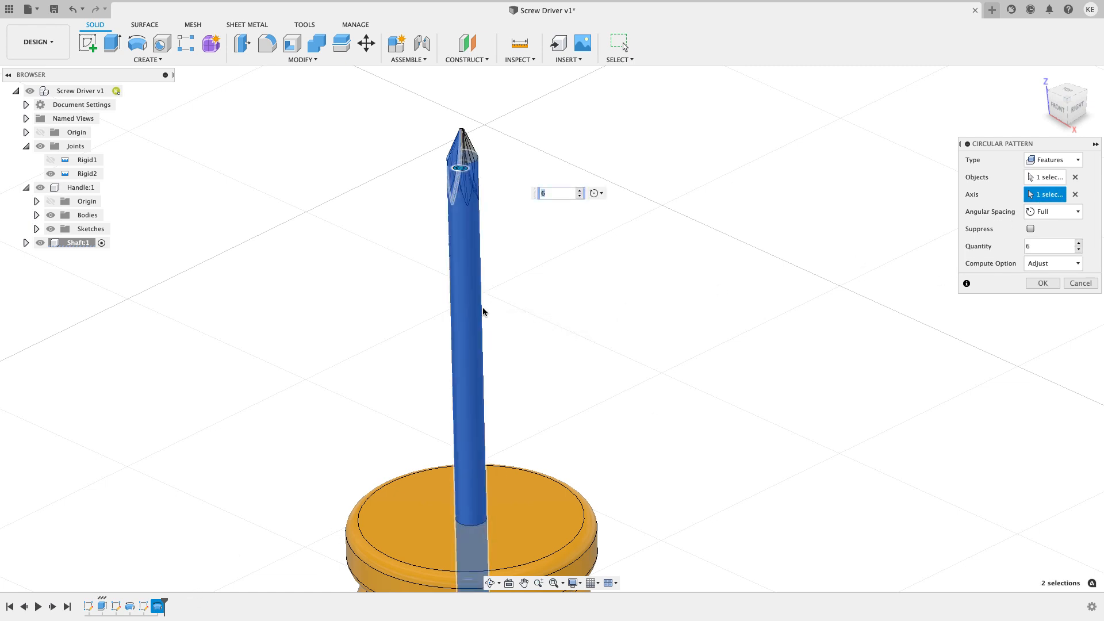
click(579, 196)
click(580, 196)
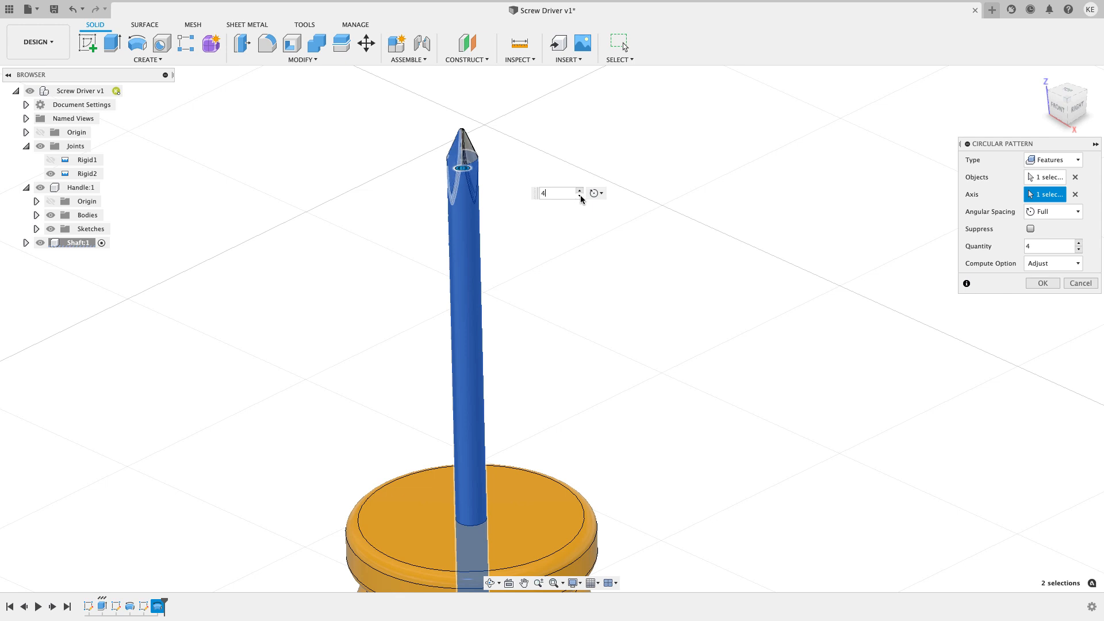
click(1042, 283)
Step: Examine the patterned cross-point tip up close from several angles, and return to the home view of the whole screwdriver
shift+middle_drag(690, 287, 517, 261)
scroll(559, 214, up, 5)
shift+middle_drag(586, 211, 502, 247)
shift+middle_drag(744, 230, 727, 185)
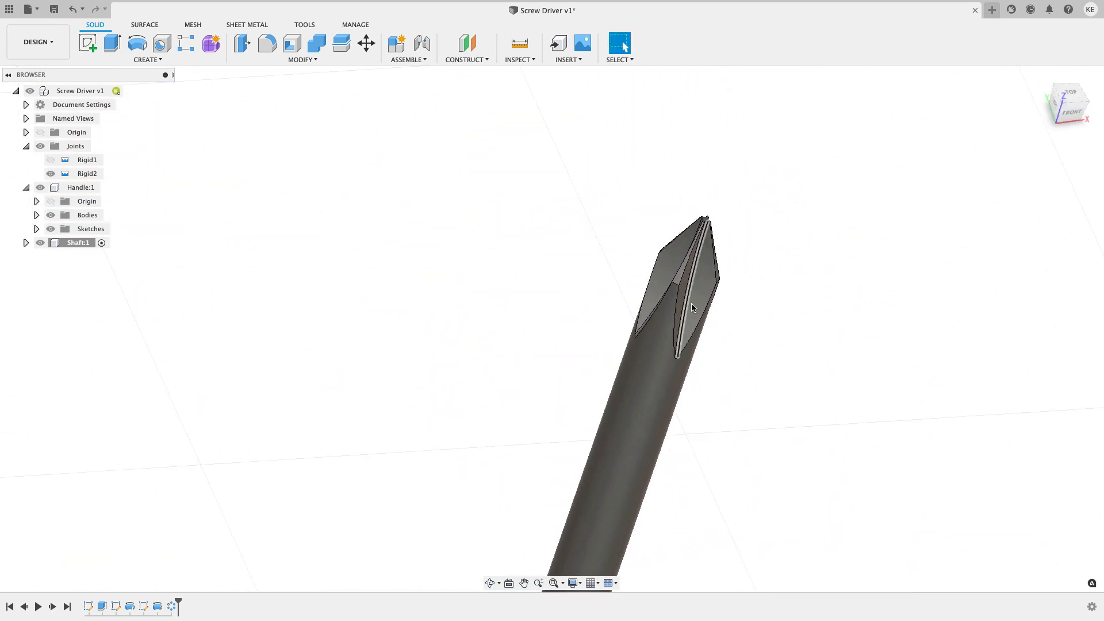
mouse_move(714, 298)
shift+middle_down()
mouse_move(737, 301)
mouse_move(726, 311)
shift+middle_up()
scroll(724, 272, up, 5)
shift+middle_drag(723, 272, 722, 223)
scroll(697, 281, down, 6)
scroll(717, 257, down, 6)
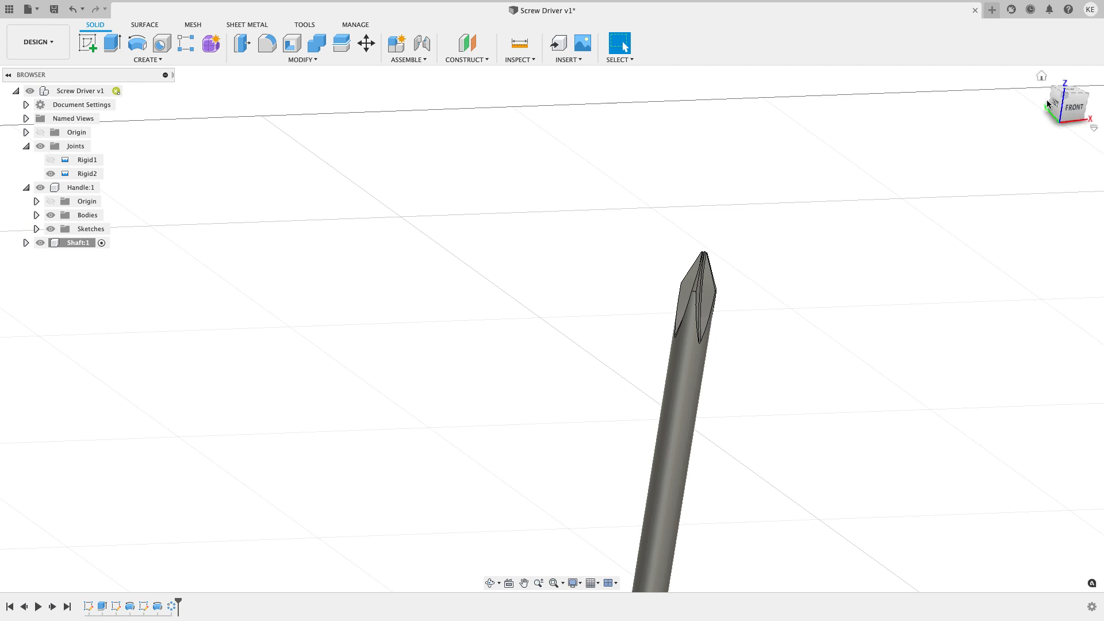
click(1060, 92)
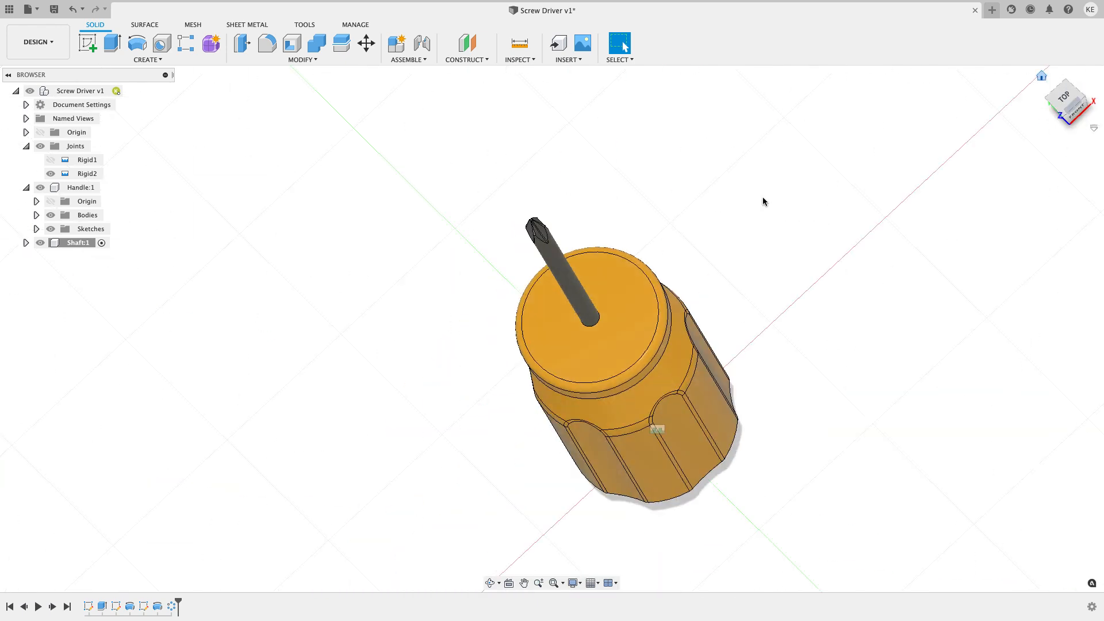
scroll(452, 236, down, 1)
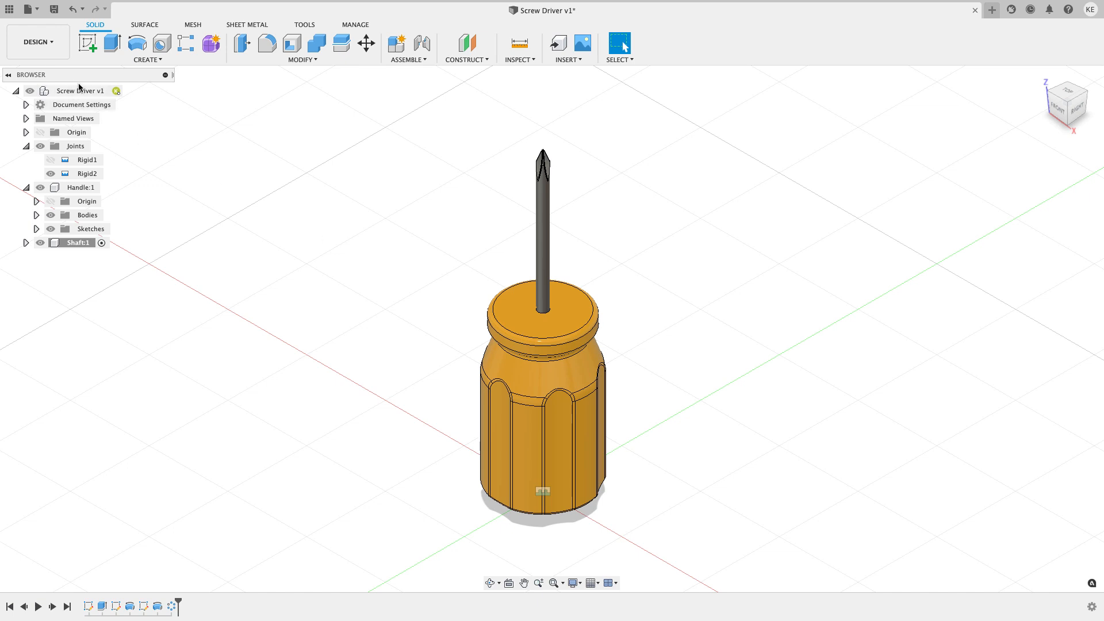
Step: Activate the top-level Screw Driver component and save the design as a new version
click(132, 91)
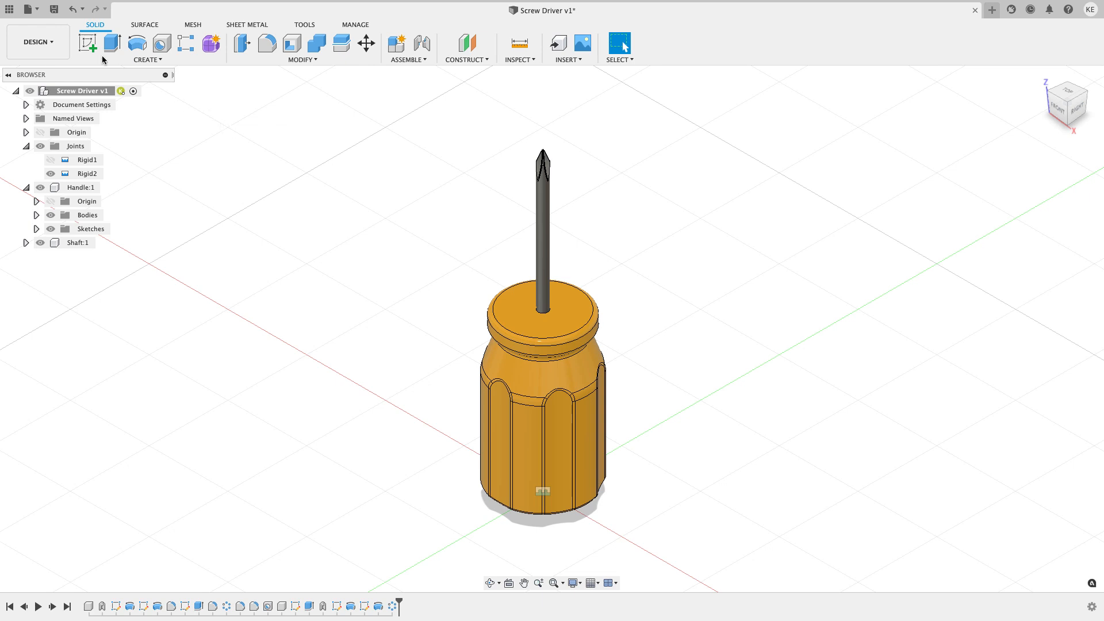
click(53, 9)
click(546, 326)
Step: Set the HandleHeight user parameter to 3 in and apply it to the model
click(295, 60)
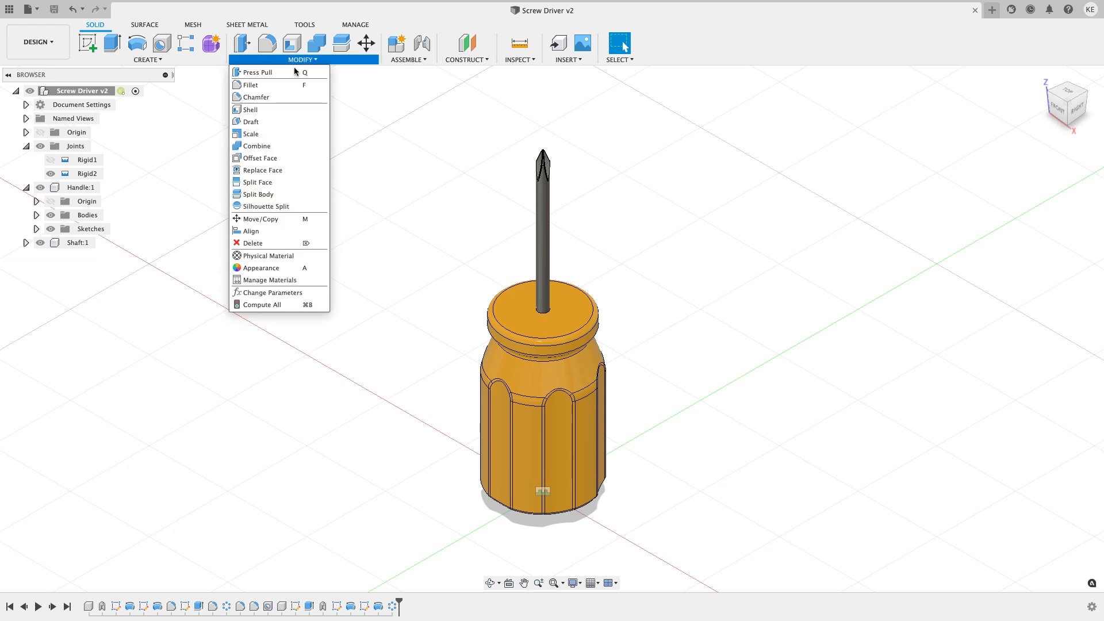
click(287, 292)
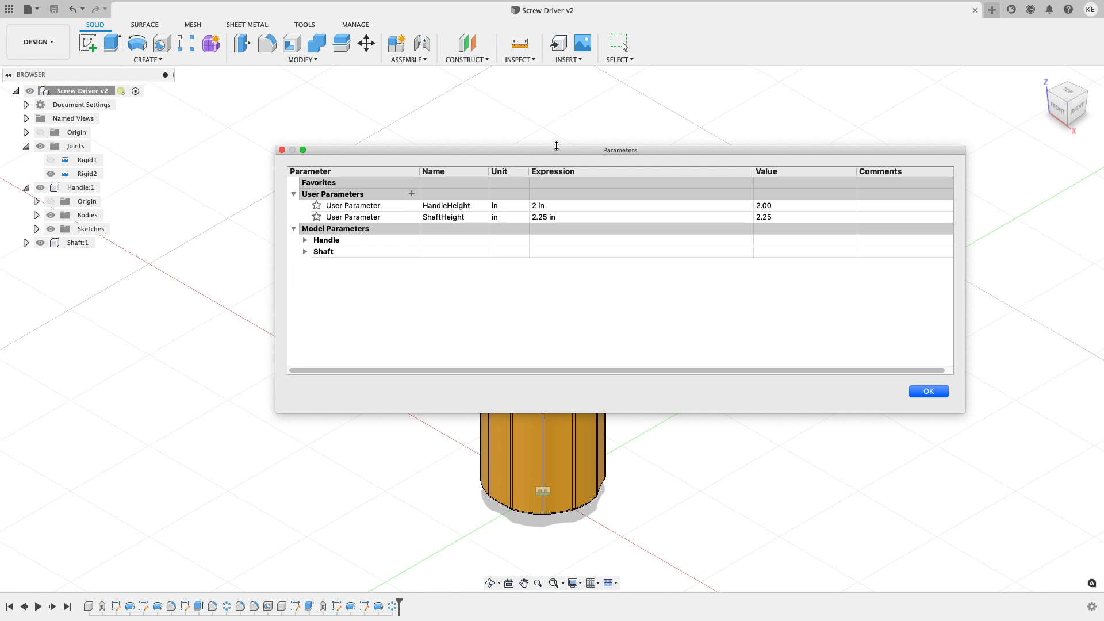
click(572, 206)
text(3)
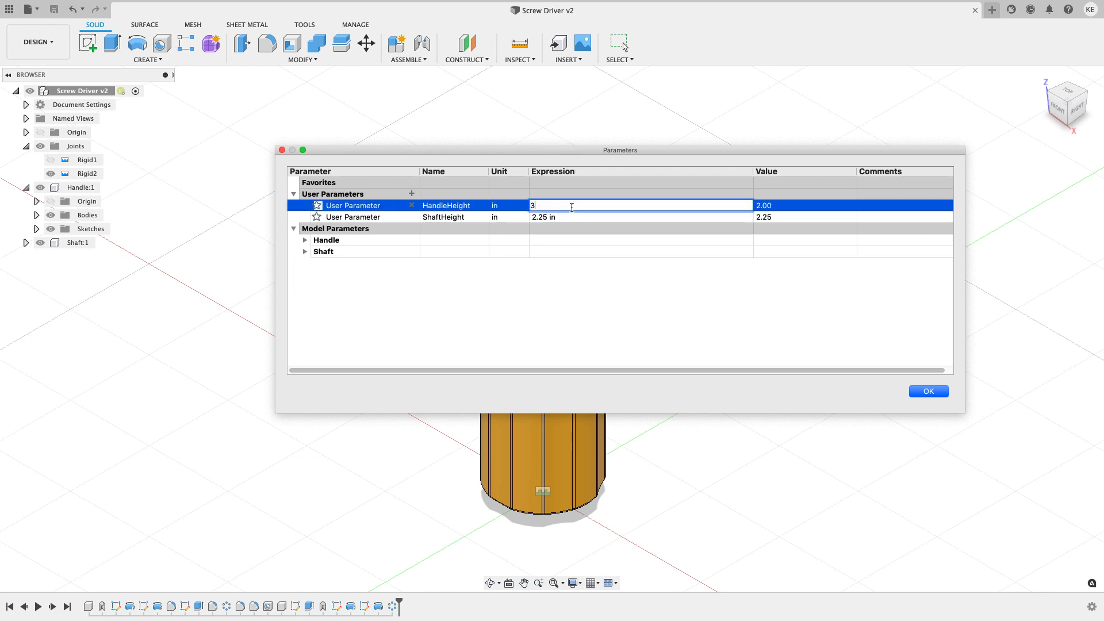
key(Return)
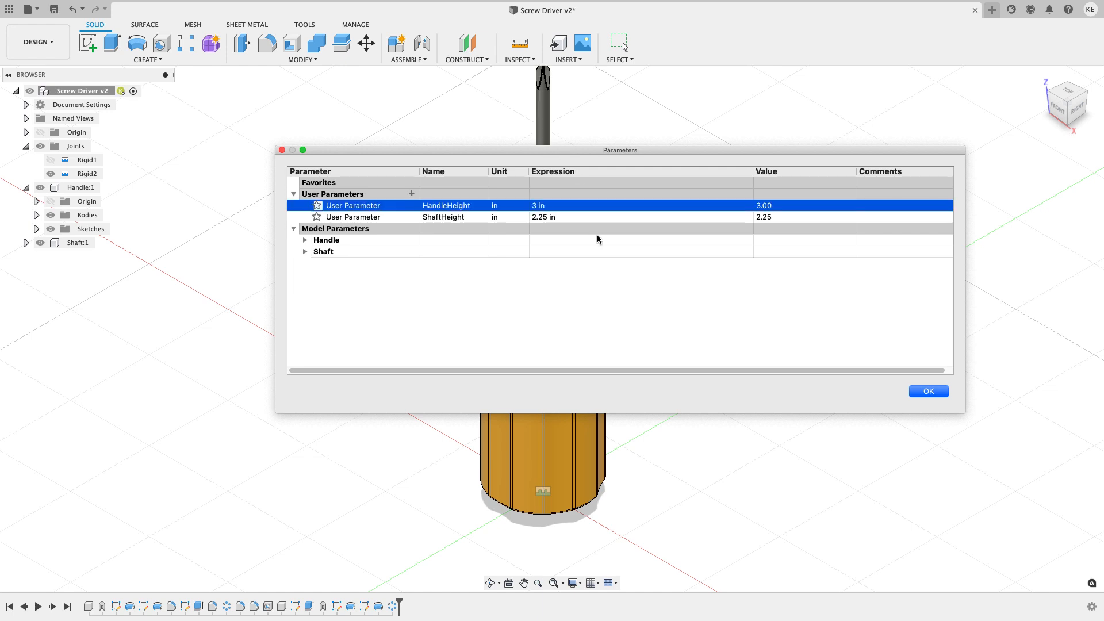
click(932, 394)
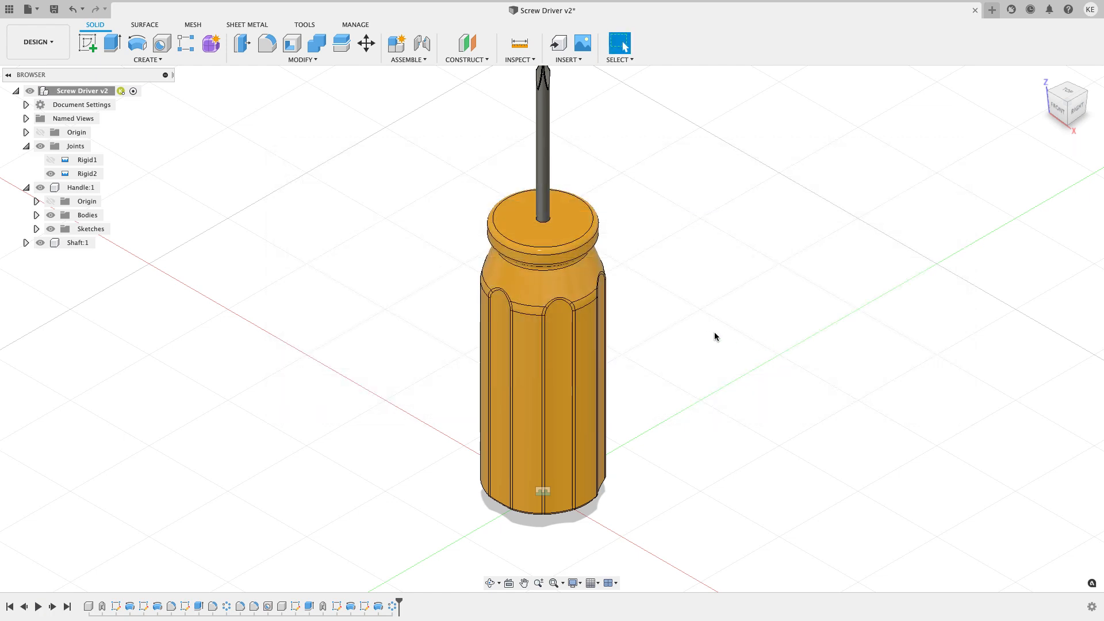
Step: Set the ShaftHeight user parameter to 3.5 in and apply it to the model
shift+middle_drag(706, 330, 710, 281)
click(313, 60)
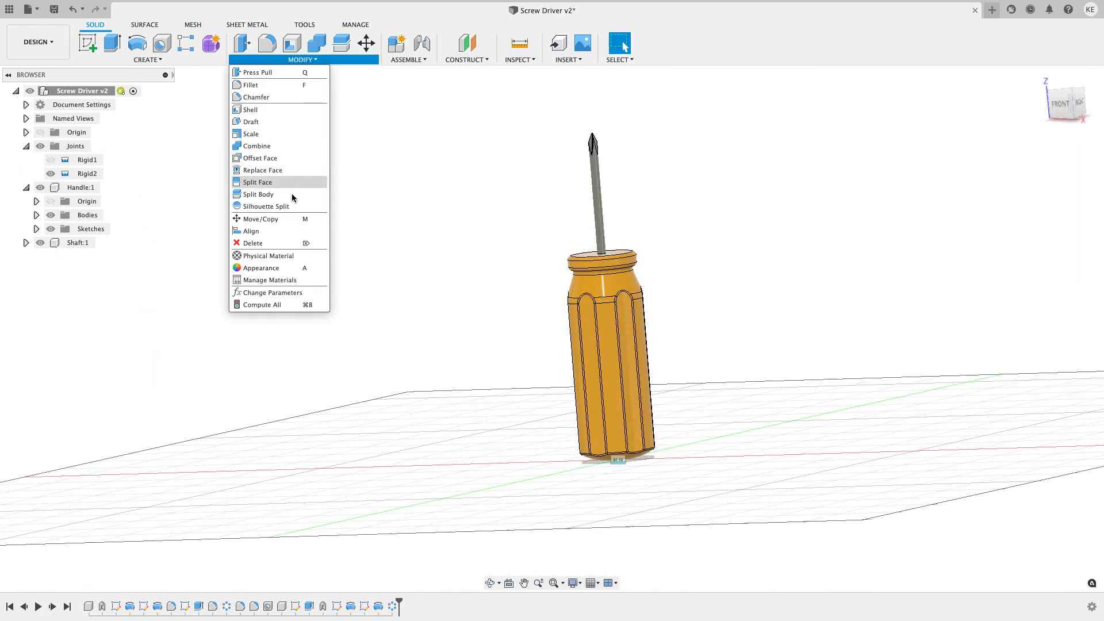
click(285, 292)
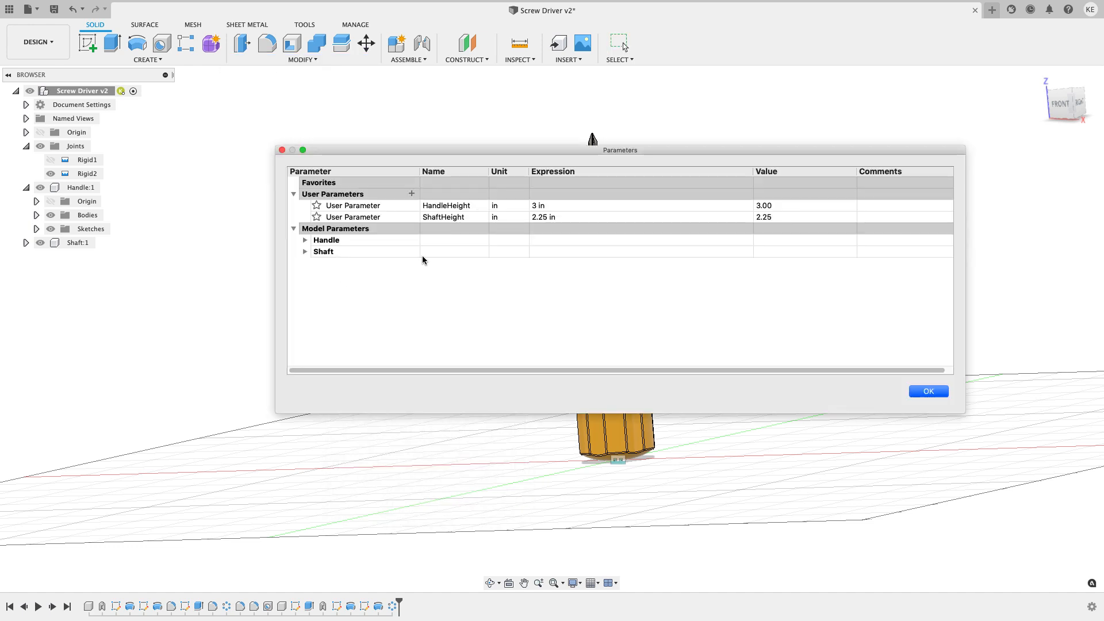
click(568, 217)
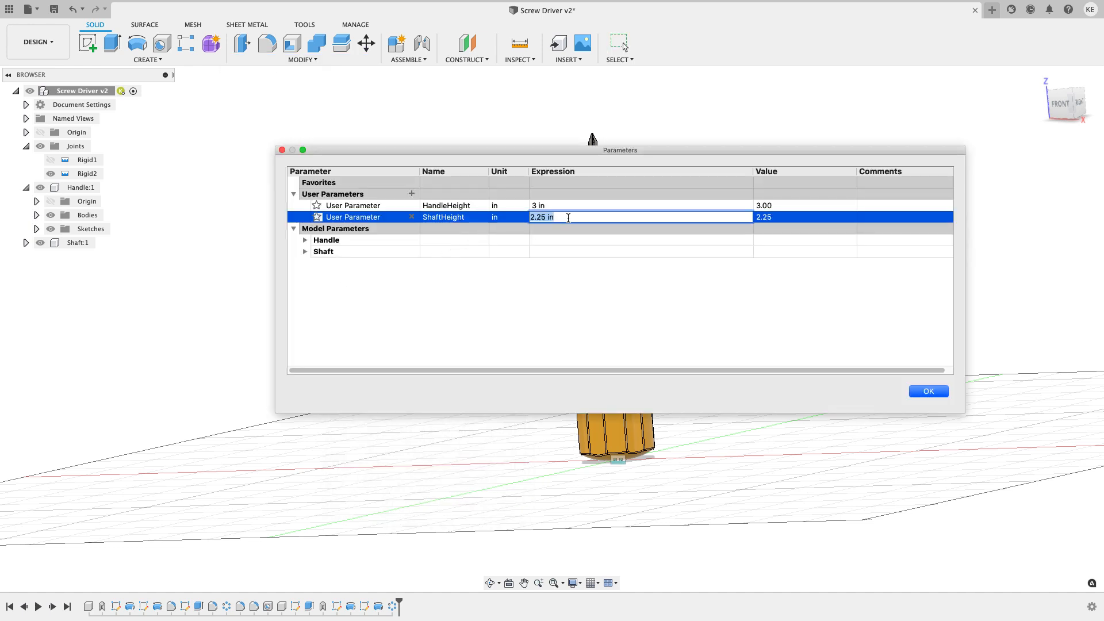
text(3.5)
key(Return)
click(919, 392)
Step: Inspect the proportions of the resized handle and shaft from several angles, and return to the home view
shift+middle_drag(813, 345, 685, 333)
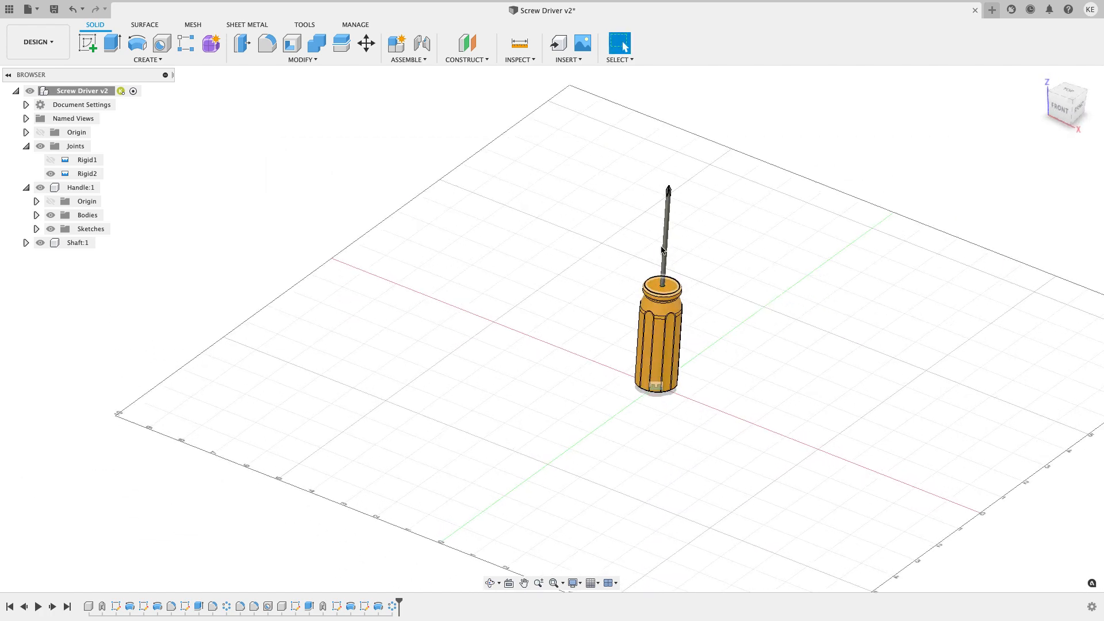
scroll(672, 271, up, 5)
shift+middle_drag(727, 236, 703, 403)
mouse_move(766, 357)
shift+middle_down()
mouse_move(776, 382)
mouse_move(764, 343)
shift+middle_up()
mouse_move(754, 381)
shift+middle_down()
mouse_move(775, 322)
mouse_move(763, 323)
mouse_move(749, 367)
shift+middle_up()
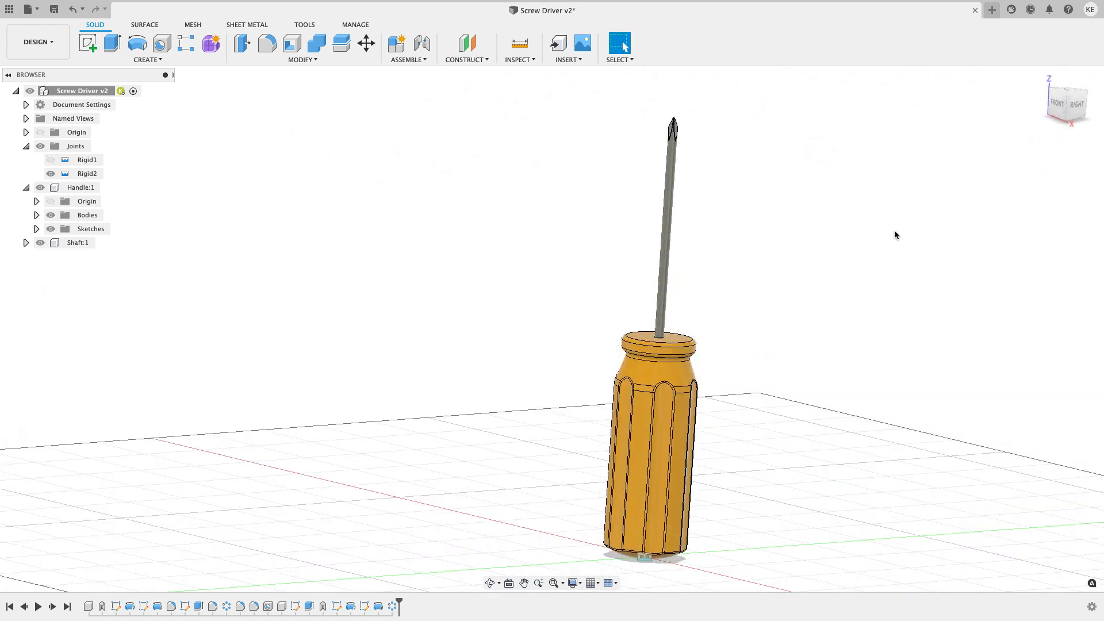
click(1055, 123)
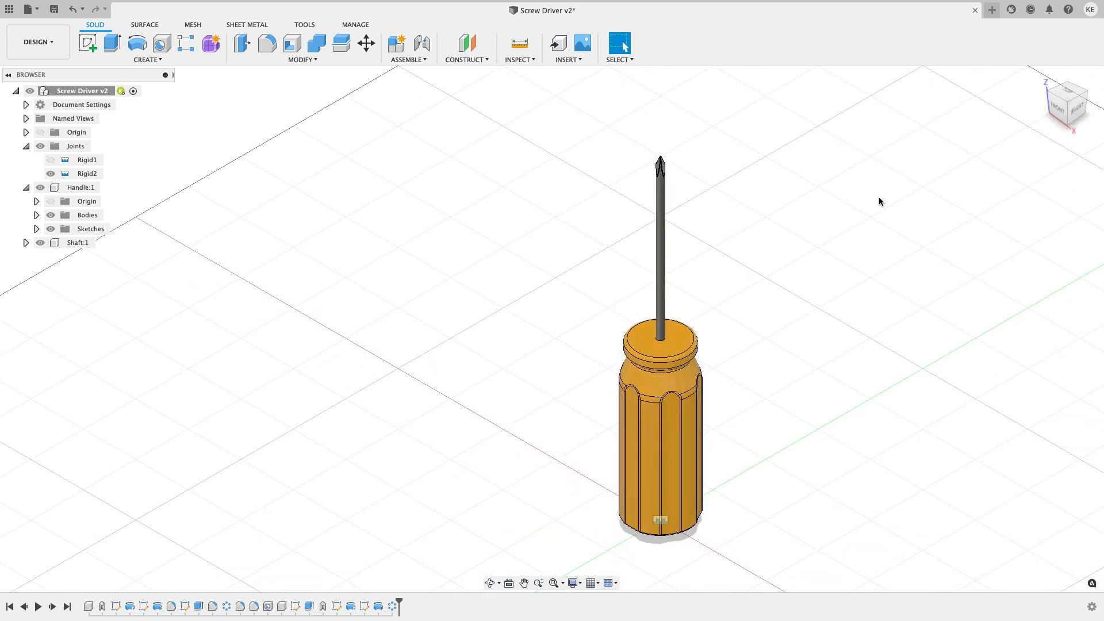